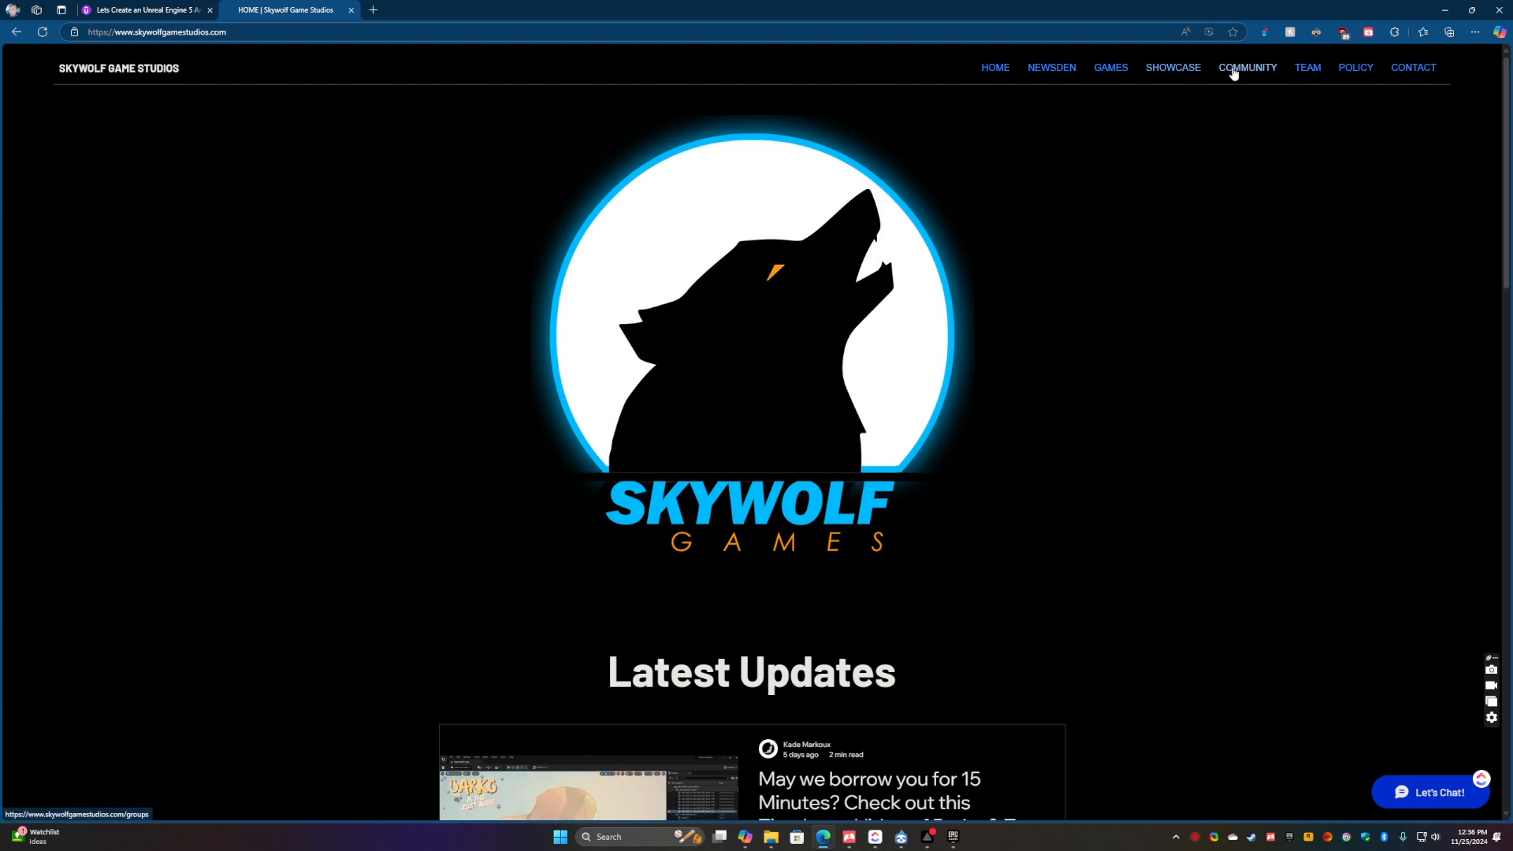
Visit the Barko & The Lost Bone page on the studio site and enlarge the first gallery screenshot
{"action": "left_click", "coordinate": [1110, 73]}
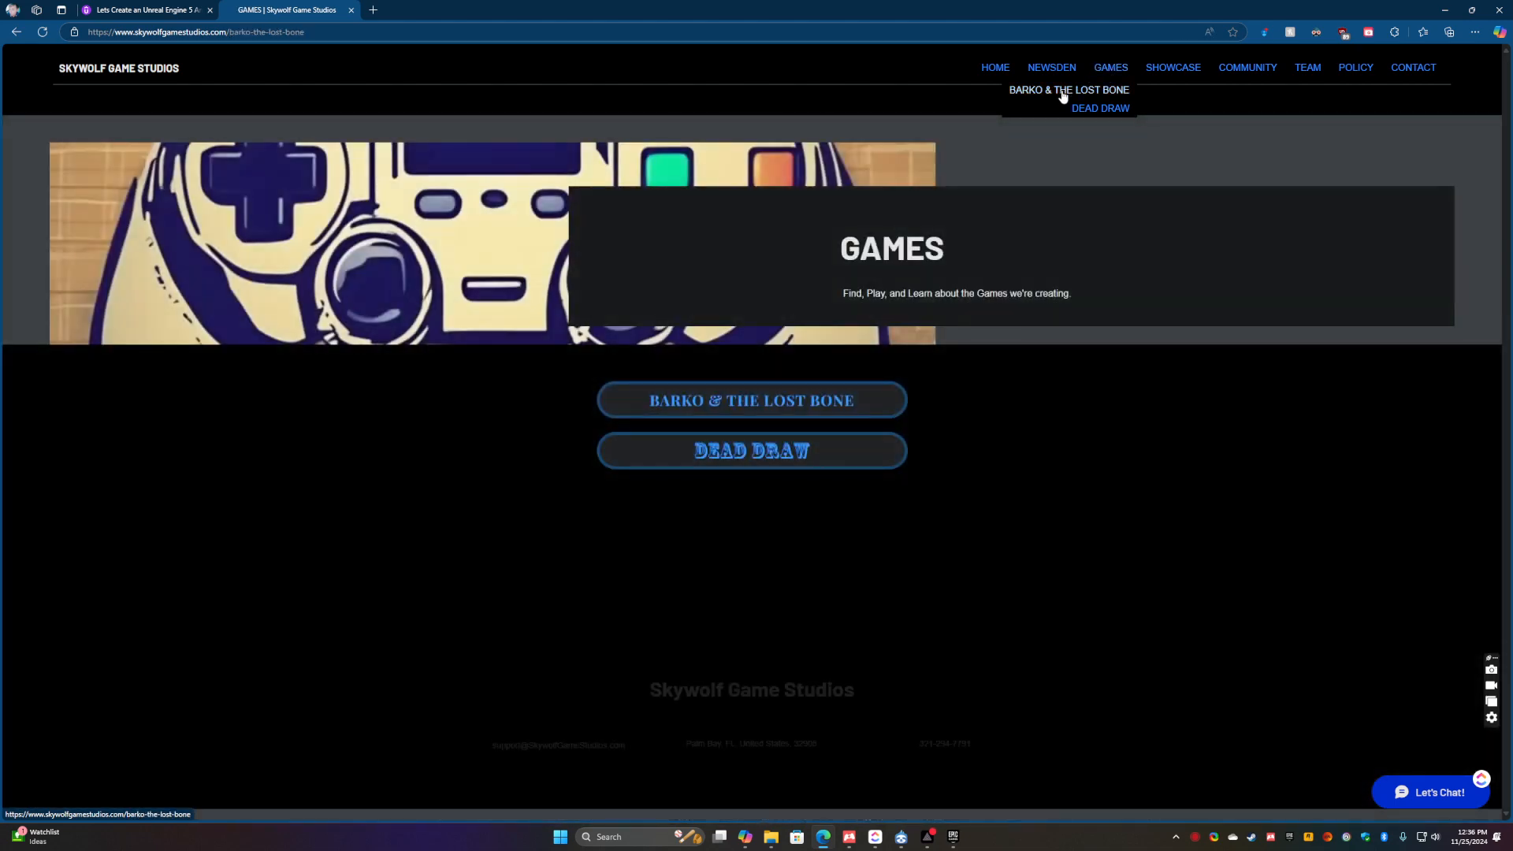
{"action": "left_click", "coordinate": [1060, 95]}
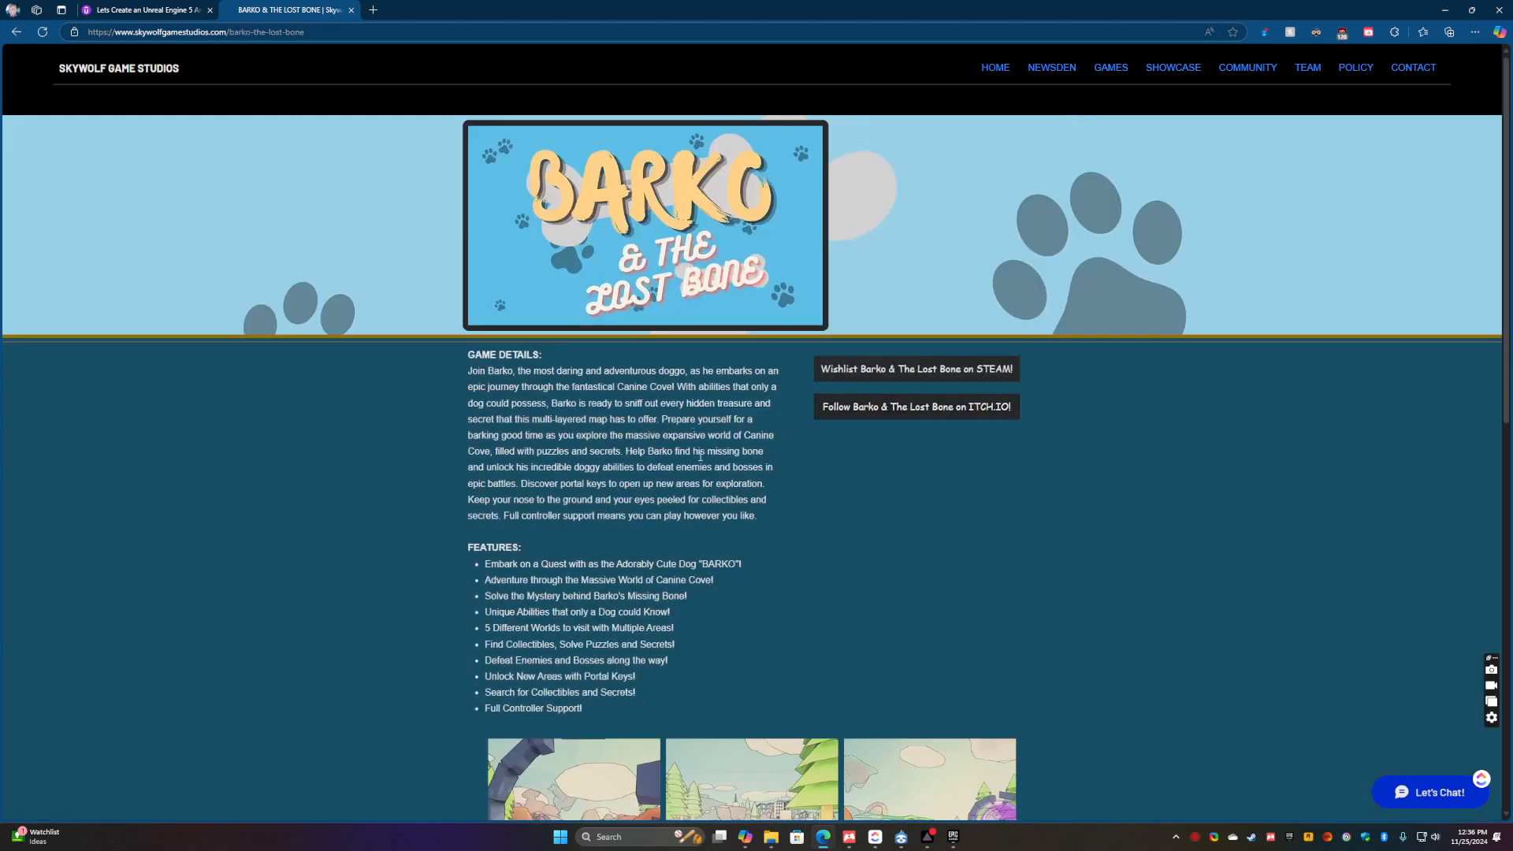
{"action": "scroll", "coordinate": [704, 457], "scroll_direction": "down", "scroll_amount": 1}
{"action": "scroll", "coordinate": [694, 461], "scroll_direction": "down", "scroll_amount": 4}
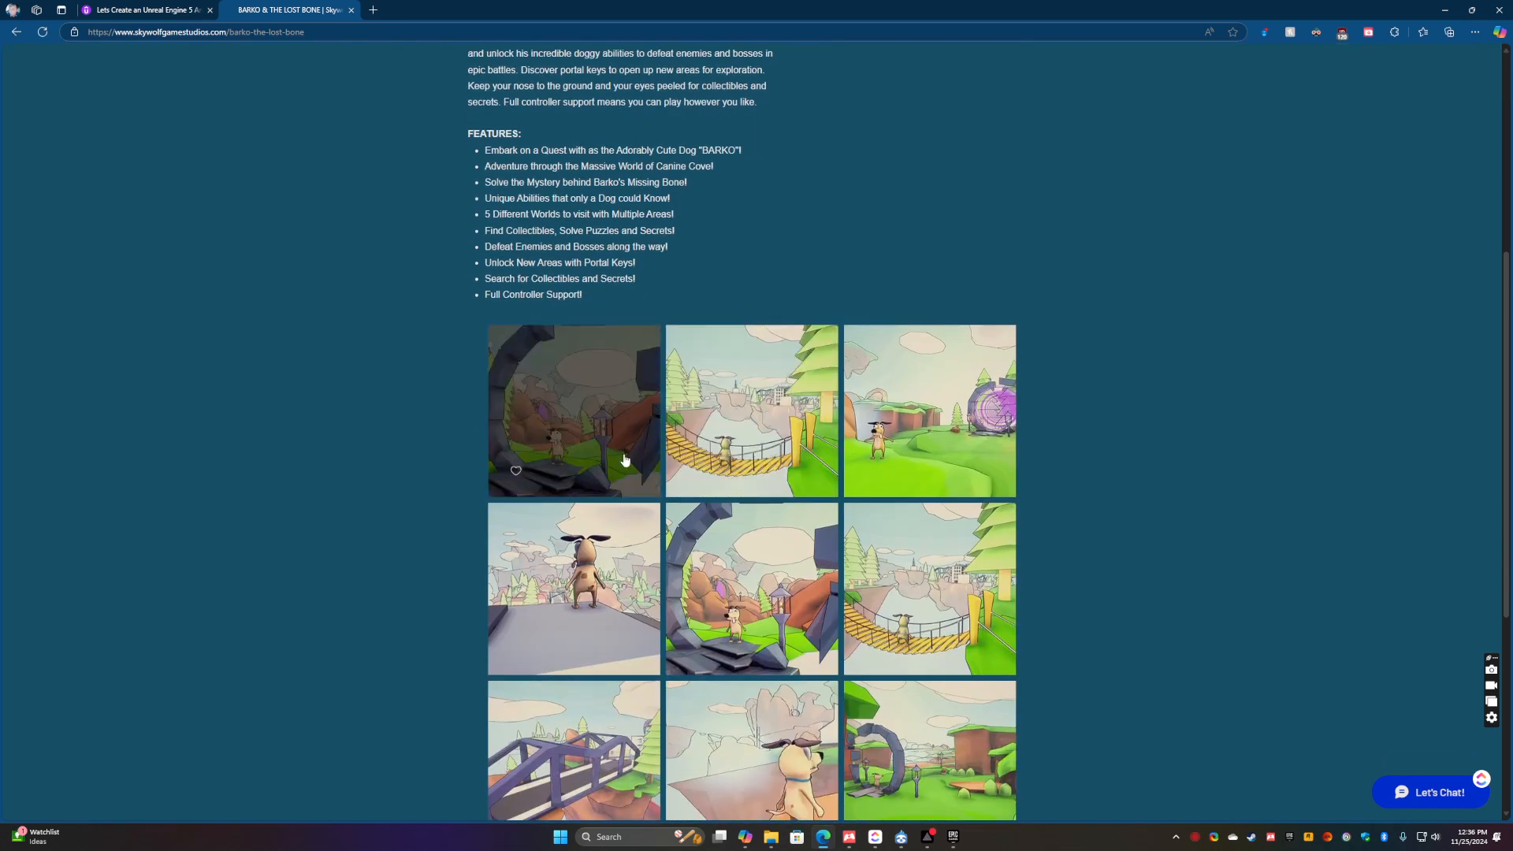
{"action": "left_click", "coordinate": [613, 453]}
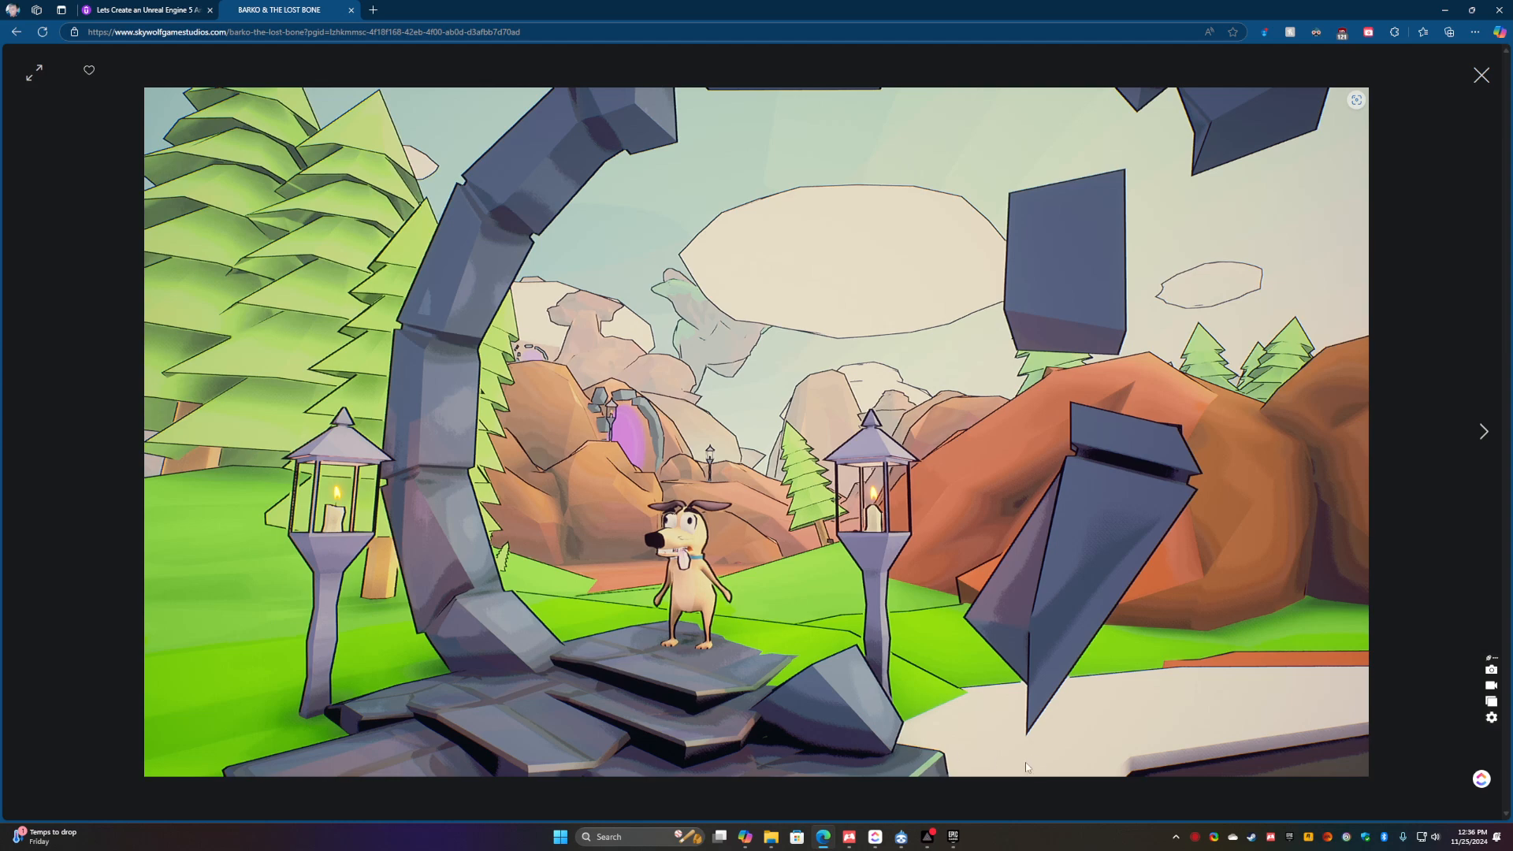
Switch to the Epic Games Launcher, launch Unreal Engine 5.5.0 and select the Third Person template among the Games projects
{"action": "left_click", "coordinate": [952, 836]}
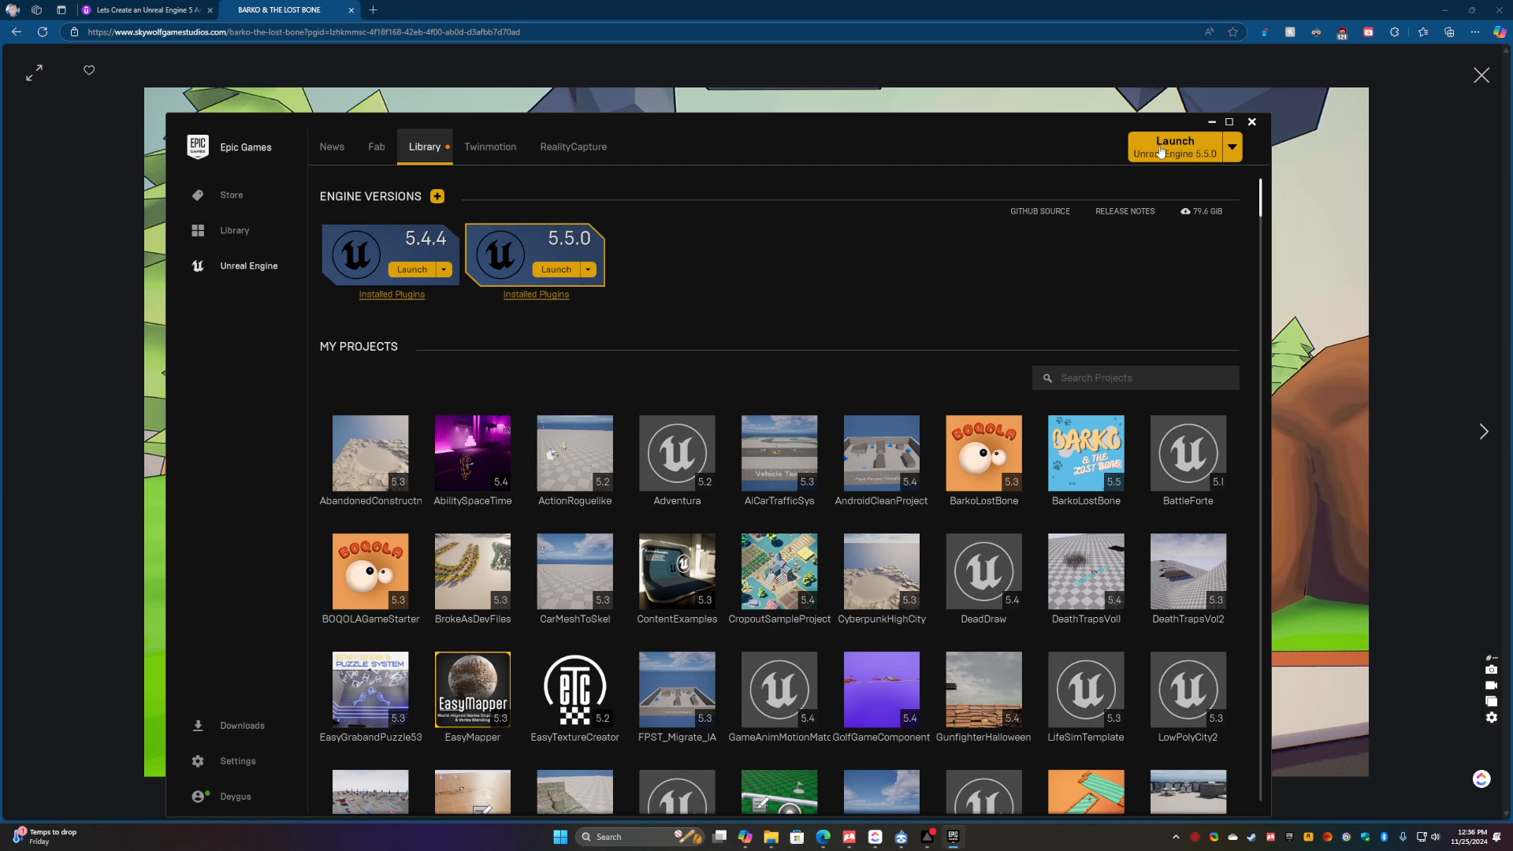
{"action": "left_click", "coordinate": [556, 270]}
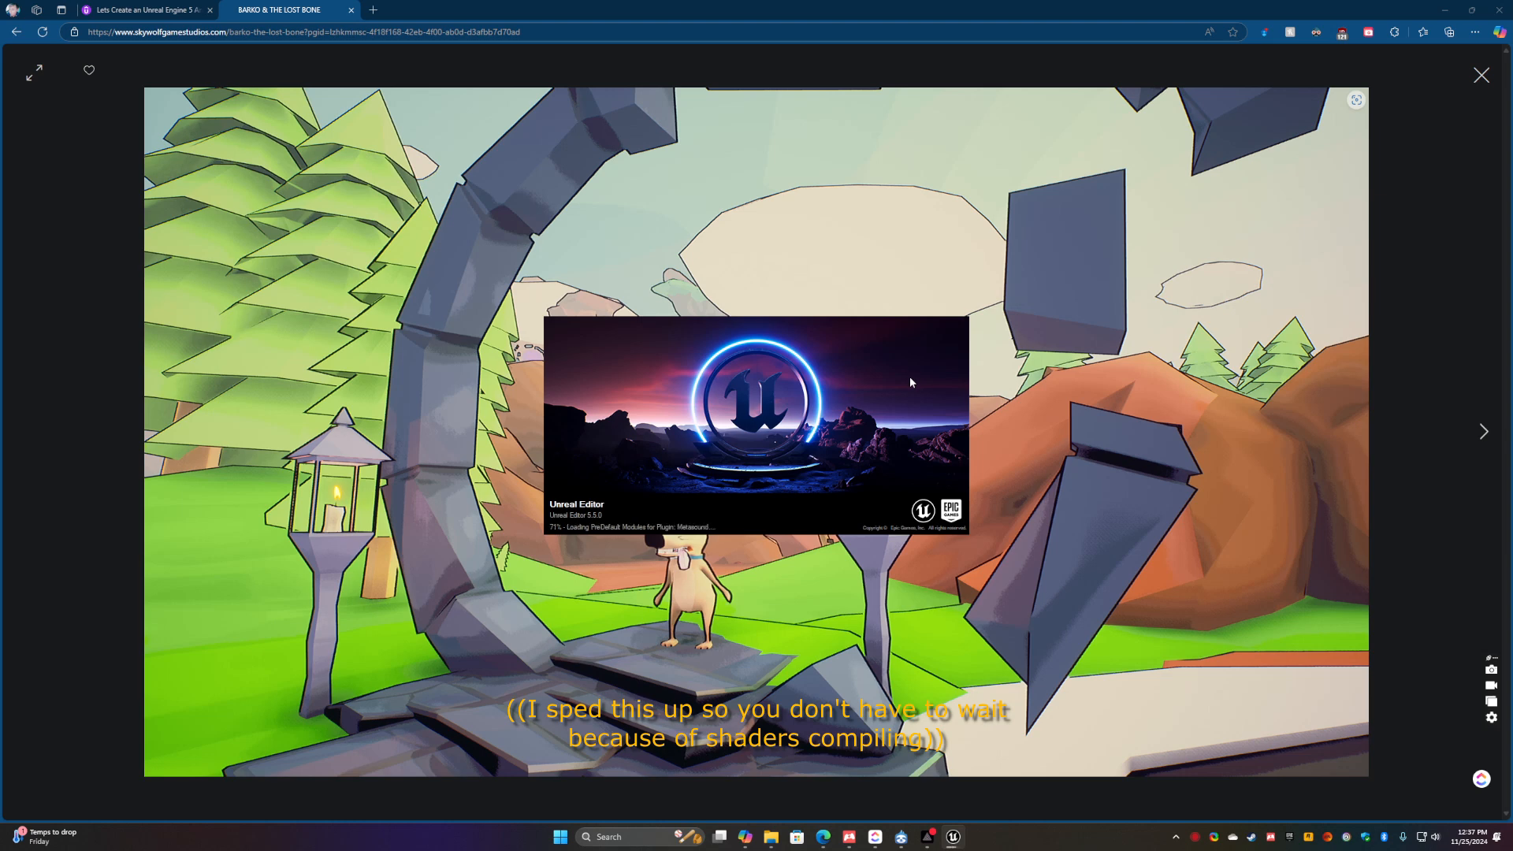
{"action": "left_click", "coordinate": [506, 288]}
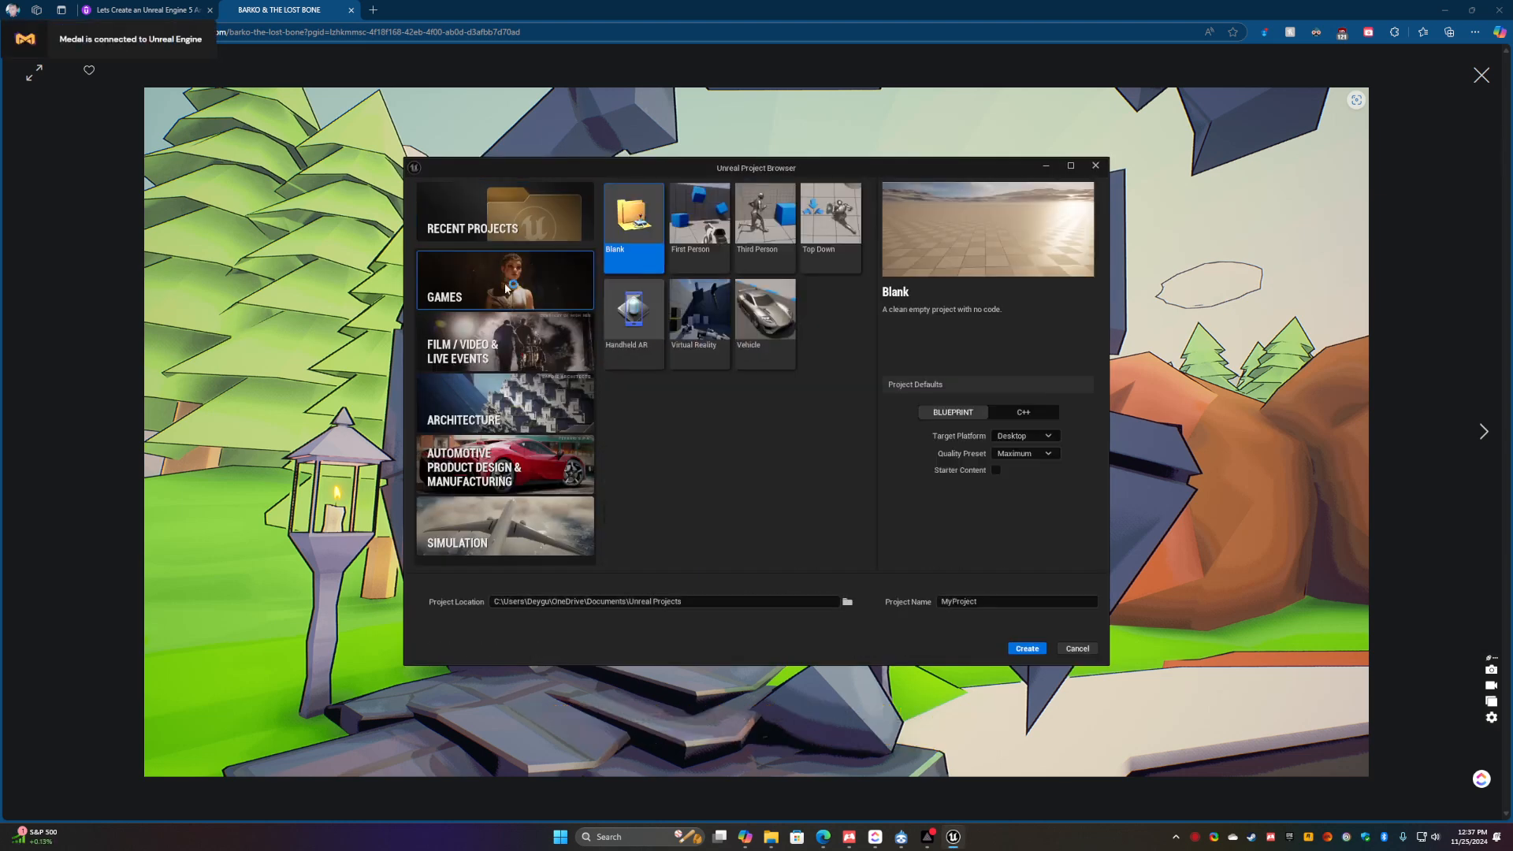
{"action": "left_click", "coordinate": [766, 240]}
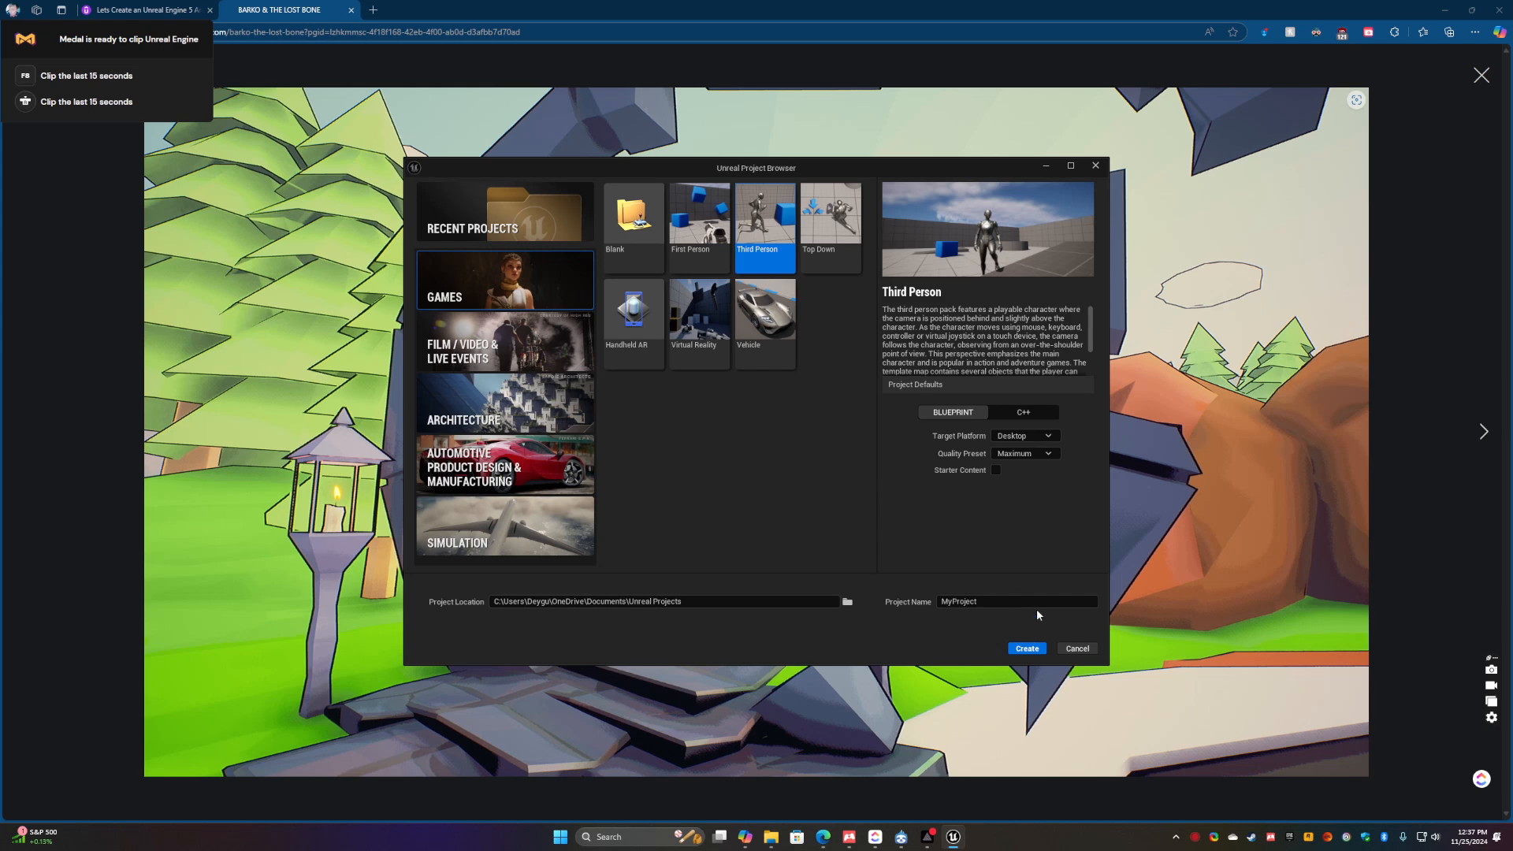
Name the project FlatMaterialTPS and create it in the default project location
{"action": "double_click", "coordinate": [943, 604]}
{"action": "type", "text": "Flat"}
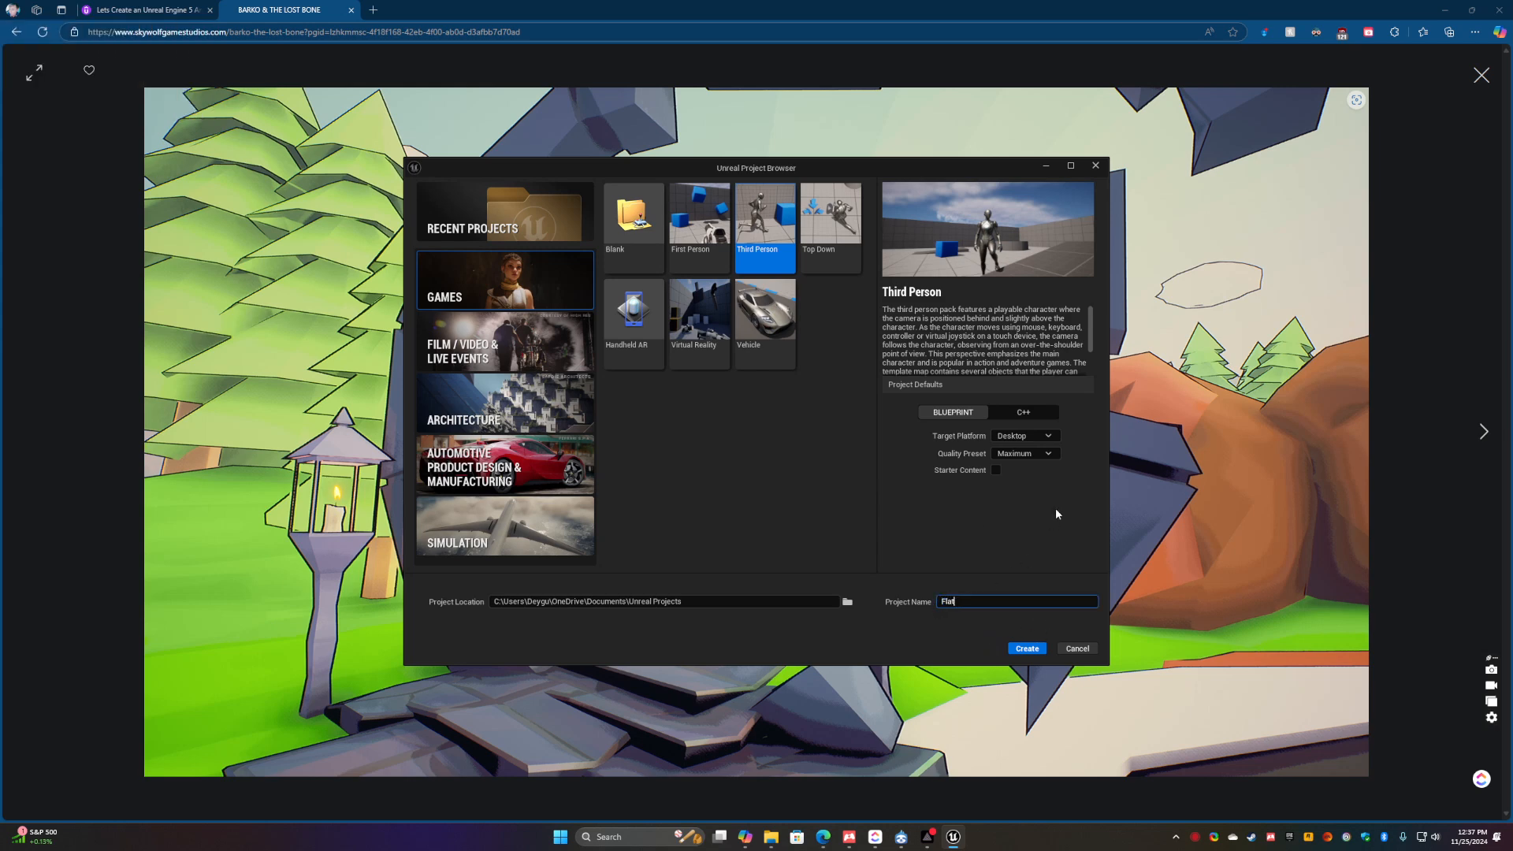
{"action": "type", "text": "MaterialTPS"}
{"action": "left_click", "coordinate": [1039, 538]}
{"action": "left_click", "coordinate": [714, 606]}
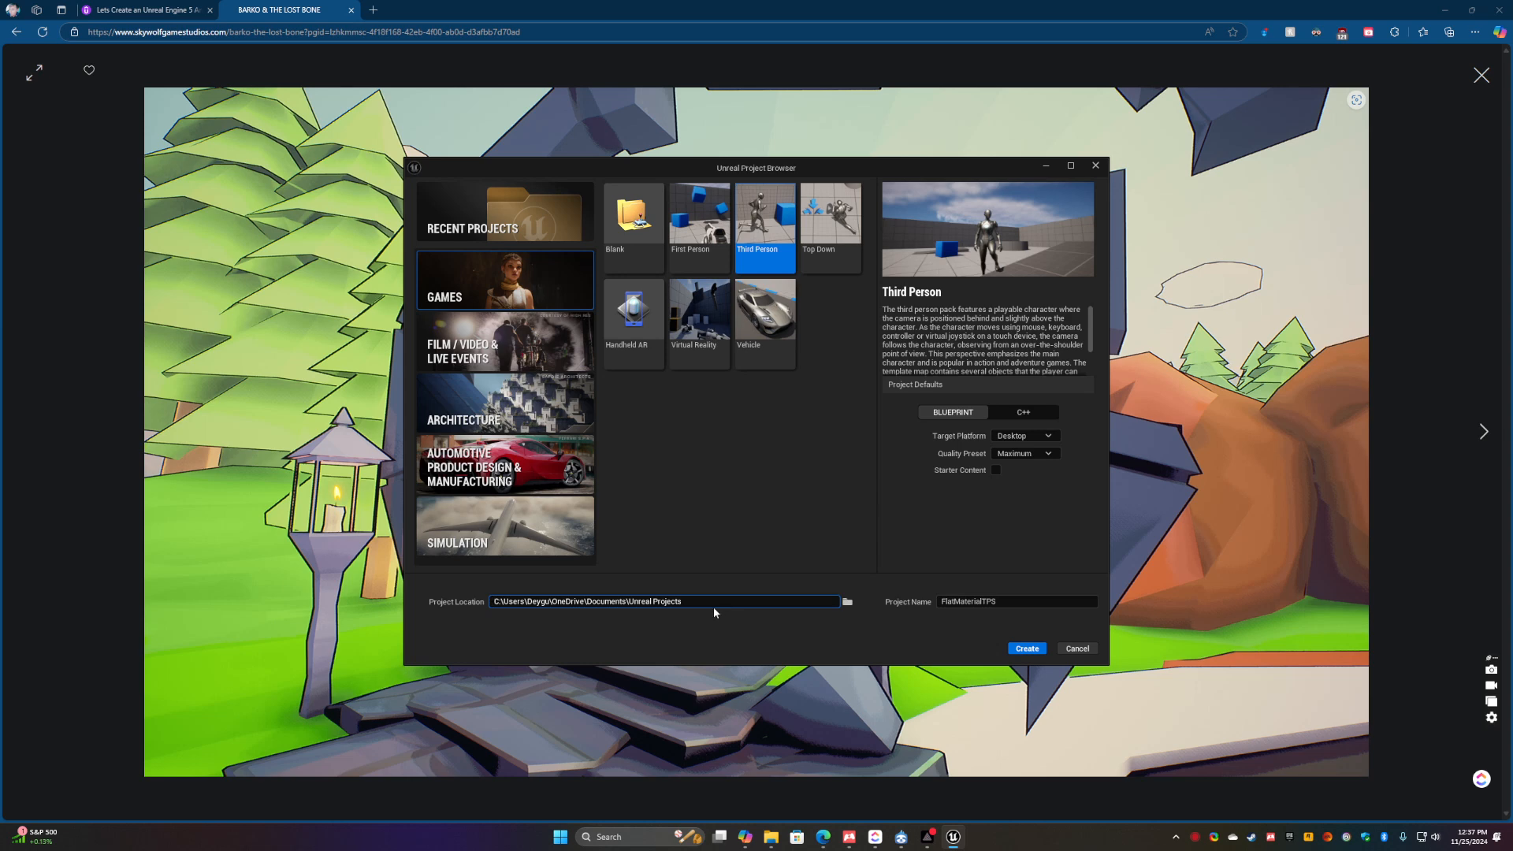
{"action": "key", "text": "ctrl+a"}
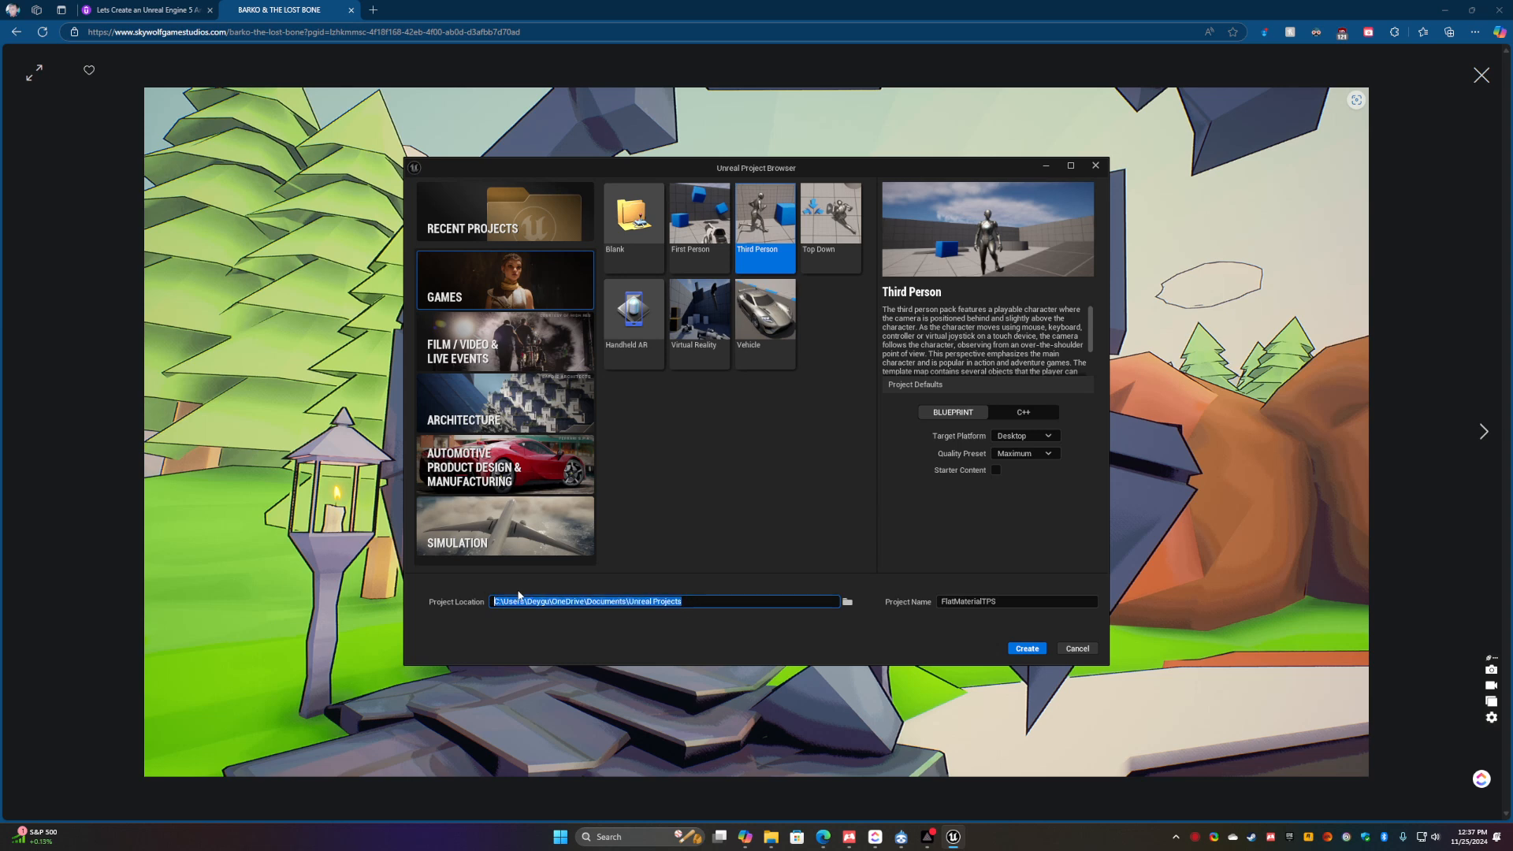
{"action": "left_click", "coordinate": [1026, 649]}
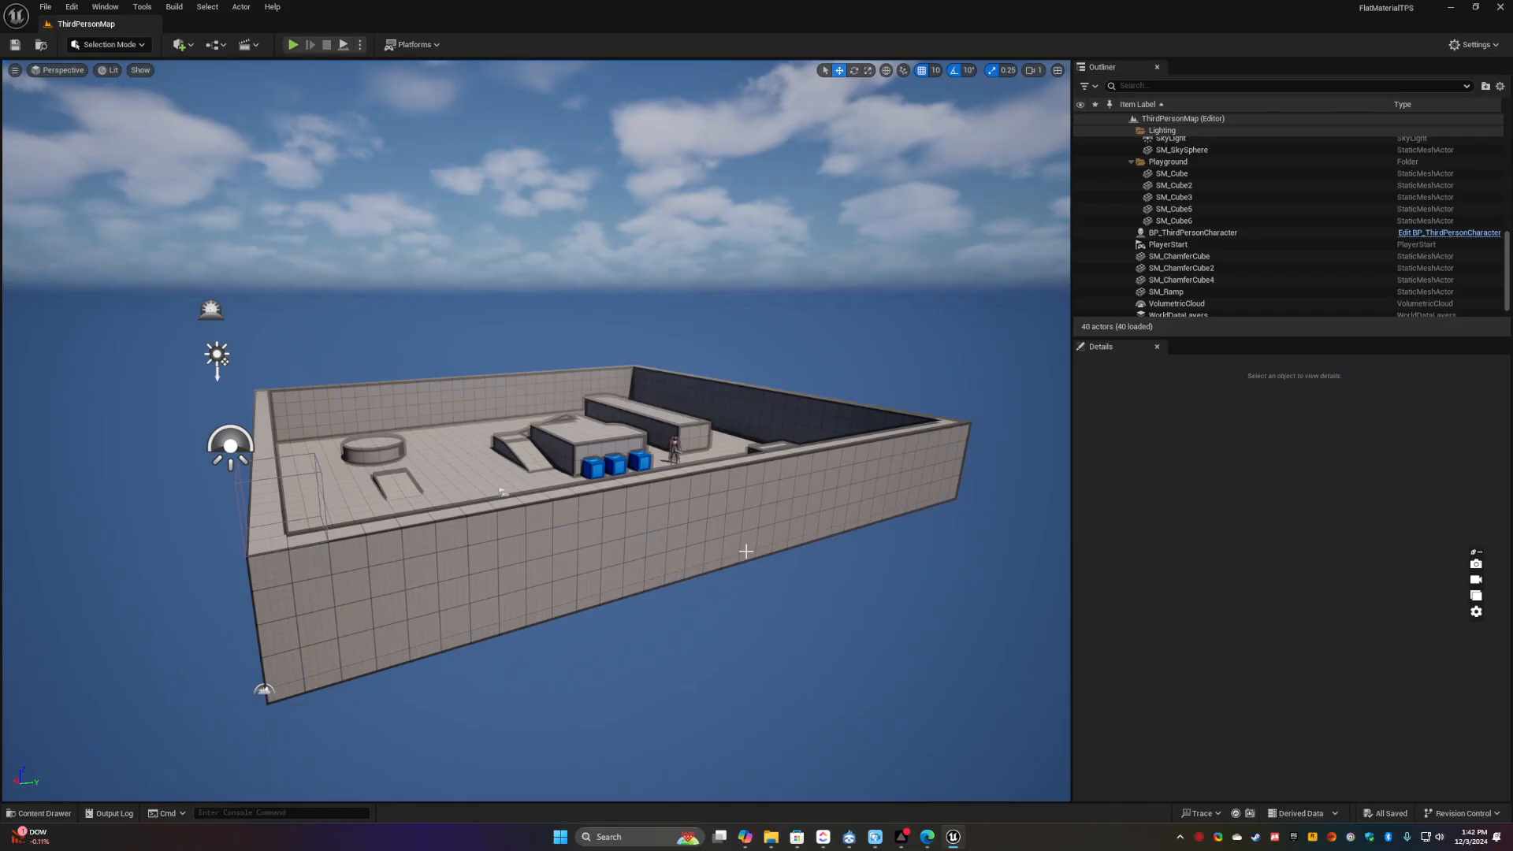
Examine the outlines around the level's walls, blocks, blue cubes and mannequin from near and far
{"action": "right_click_drag", "start_coordinate": [751, 558], "coordinate": [723, 539]}
{"action": "key", "text": "w"}
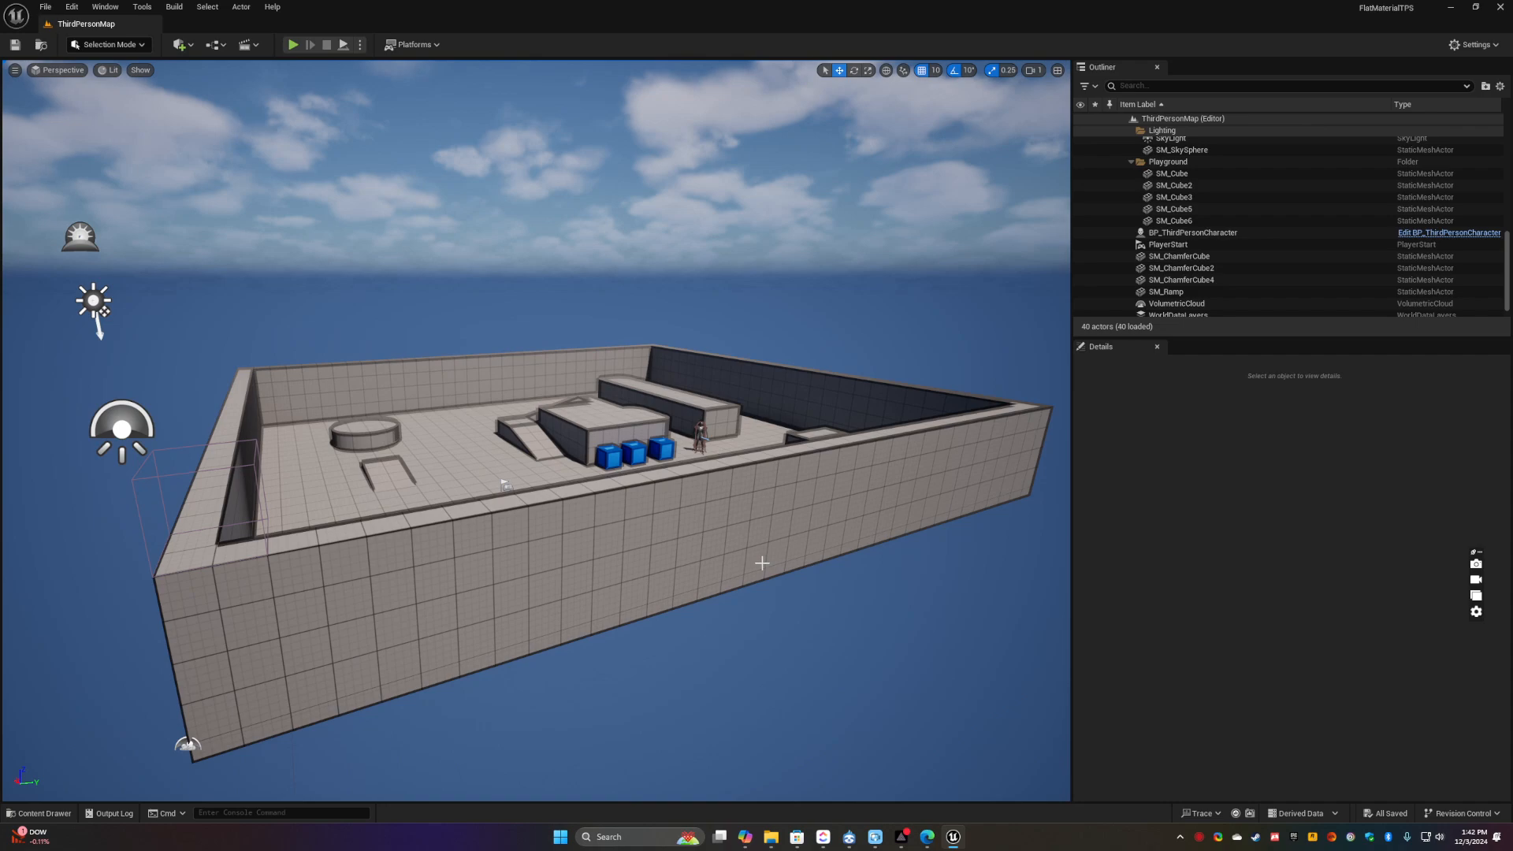
{"action": "right_click_drag", "start_coordinate": [795, 458], "coordinate": [920, 435]}
{"action": "key", "text": "w"}
{"action": "key", "text": "w"}
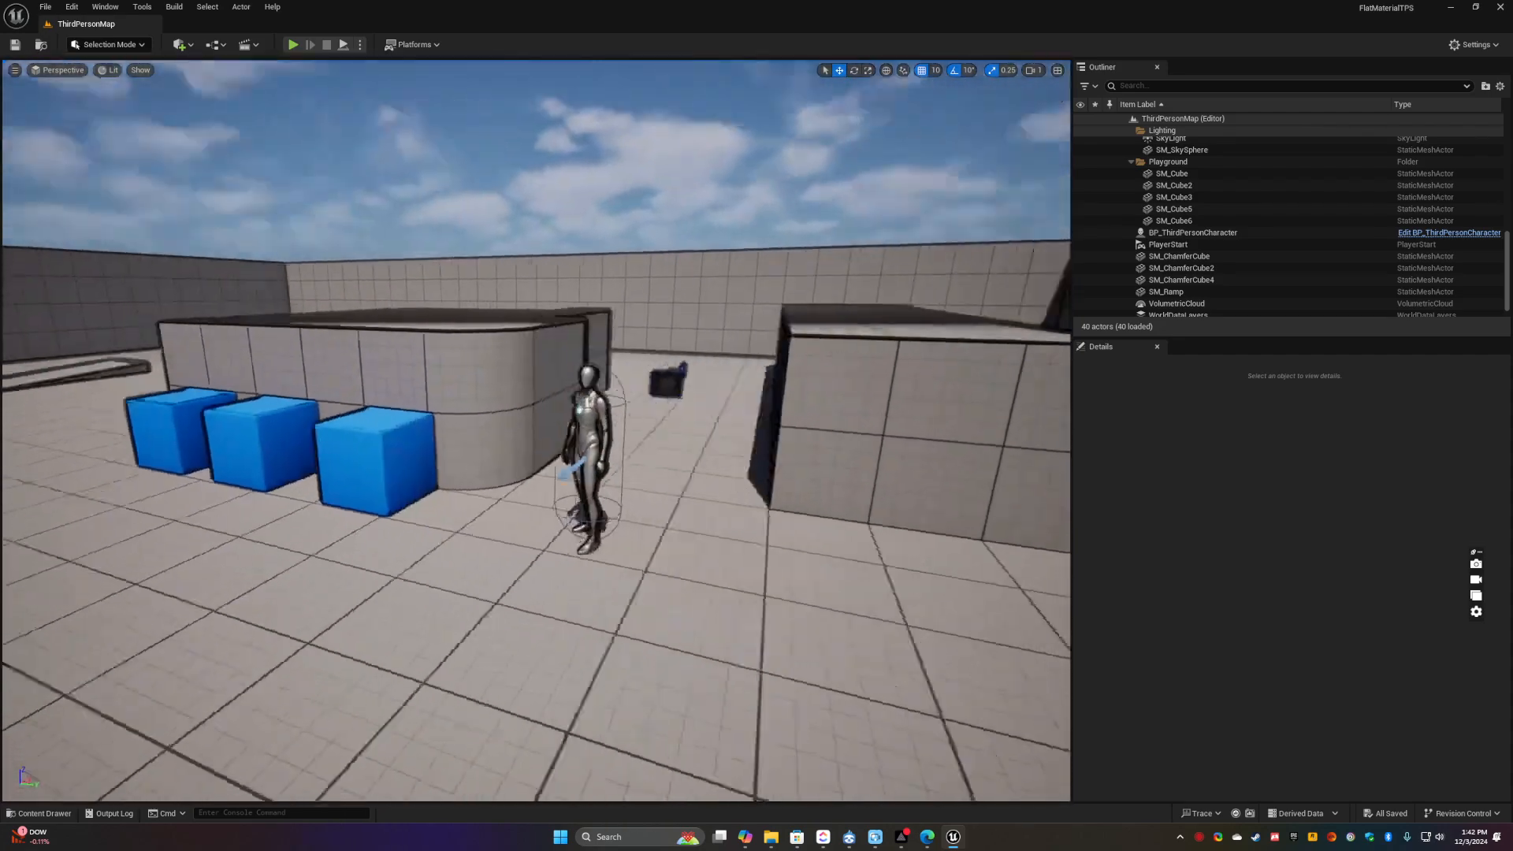
{"action": "right_click_drag", "start_coordinate": [921, 435], "coordinate": [865, 427]}
{"action": "key", "text": "w"}
{"action": "key", "text": "d"}
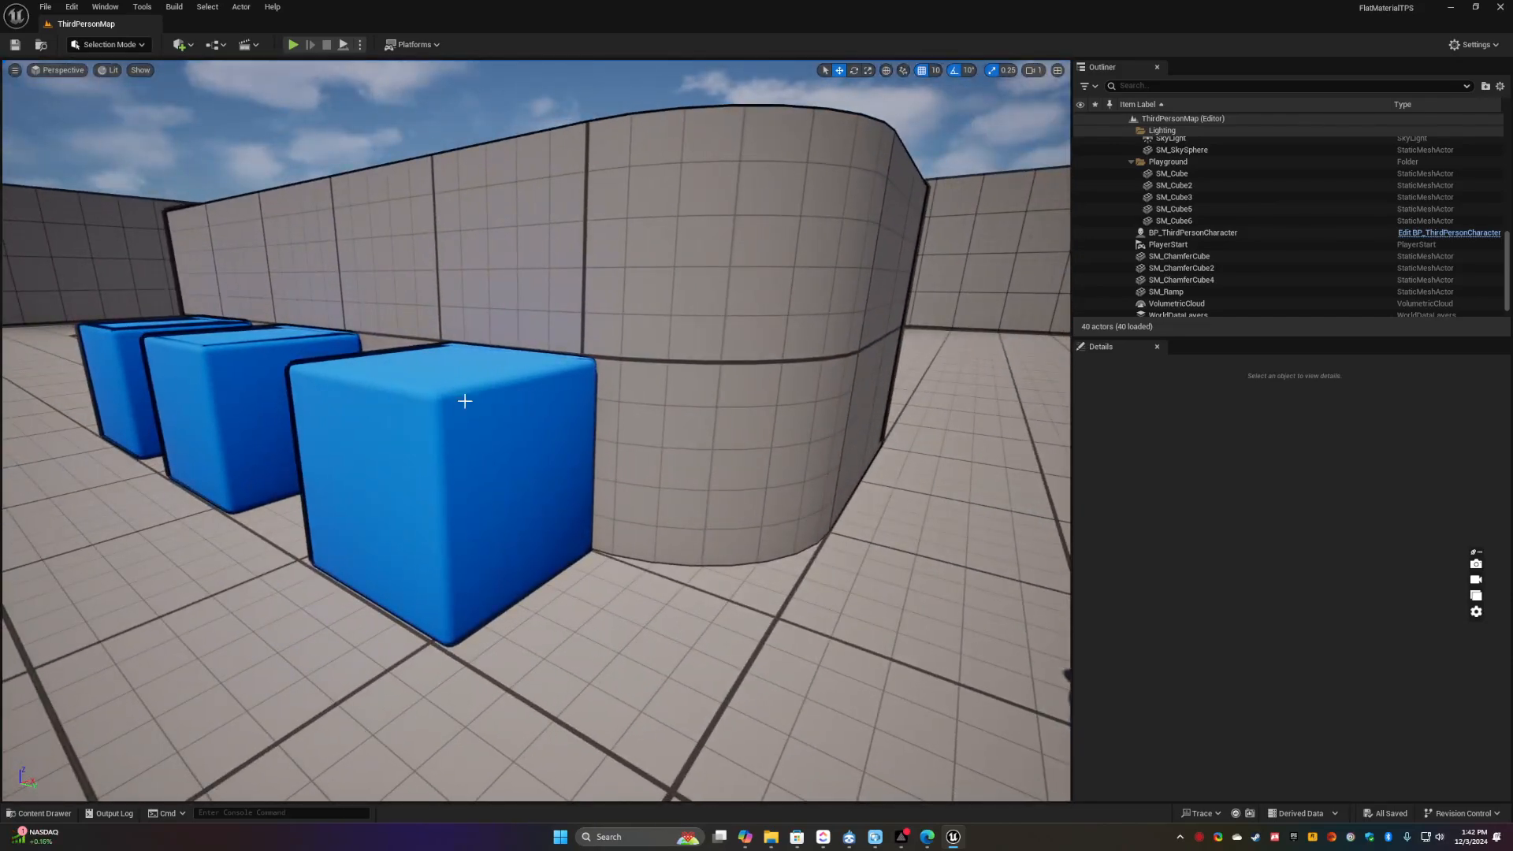
{"action": "right_click_drag", "start_coordinate": [465, 401], "coordinate": [369, 276]}
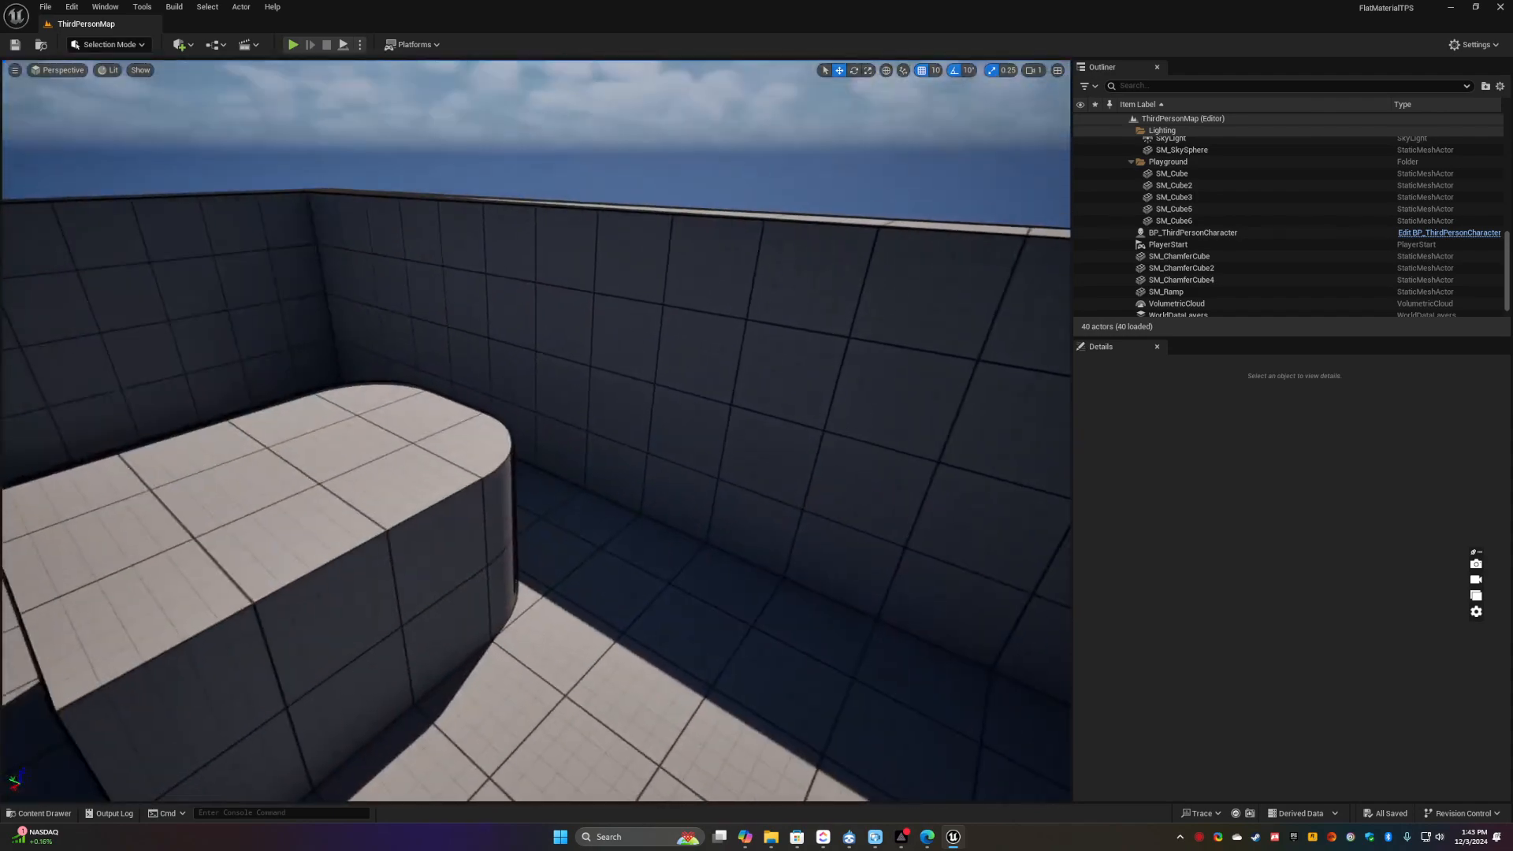
{"action": "right_click_drag", "start_coordinate": [536, 430], "coordinate": [883, 497]}
{"action": "key", "text": "w"}
{"action": "key", "text": "s"}
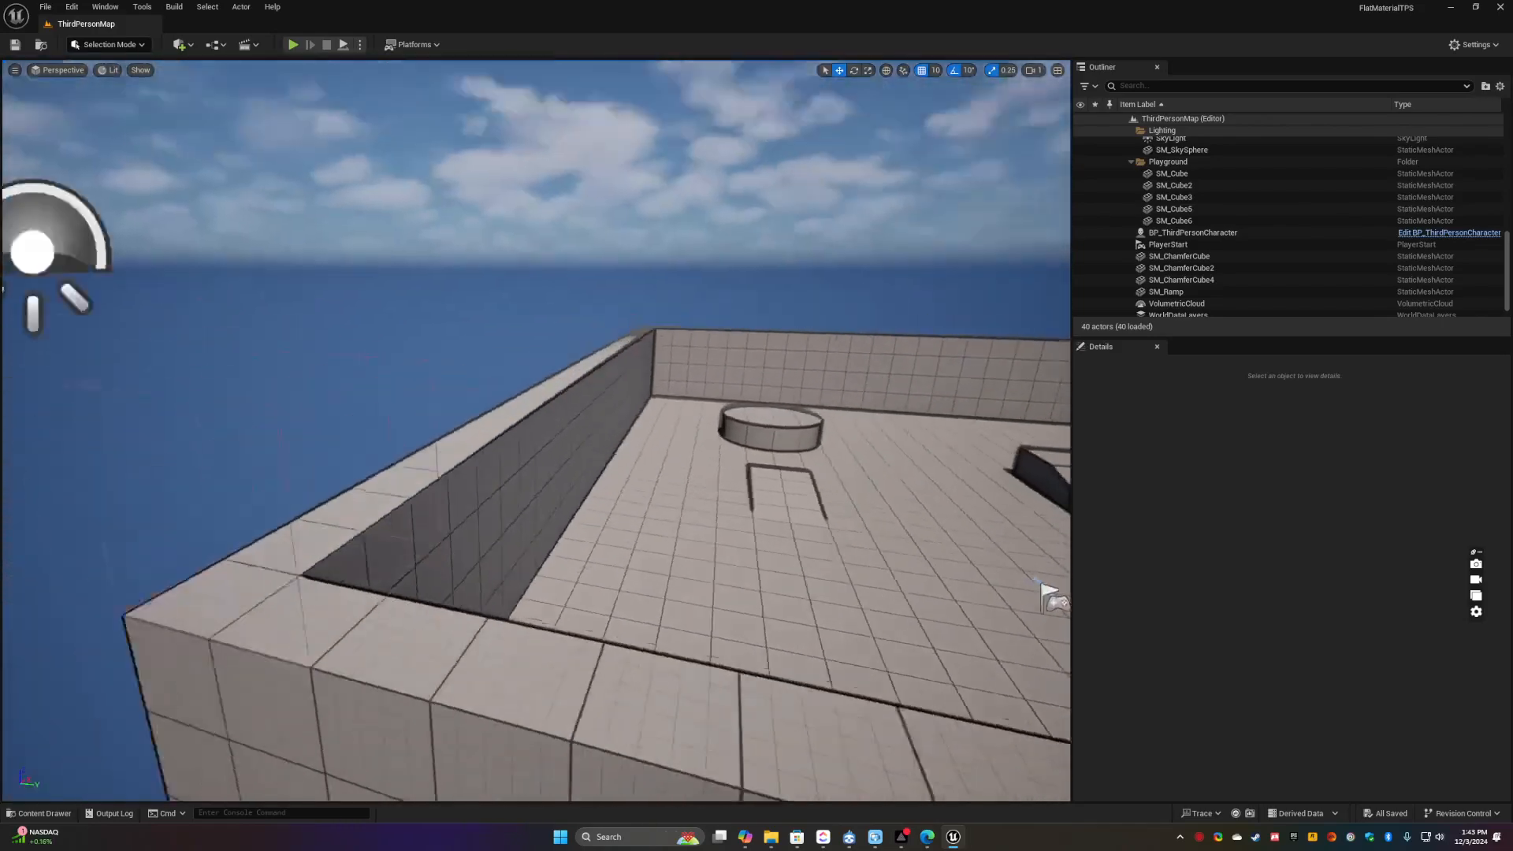
Try rotating the directional light above the level, undo the rotation and deselect the light
{"action": "key", "text": "a"}
{"action": "right_click_drag", "start_coordinate": [509, 458], "coordinate": [524, 422]}
{"action": "key", "text": "d"}
{"action": "key", "text": "s"}
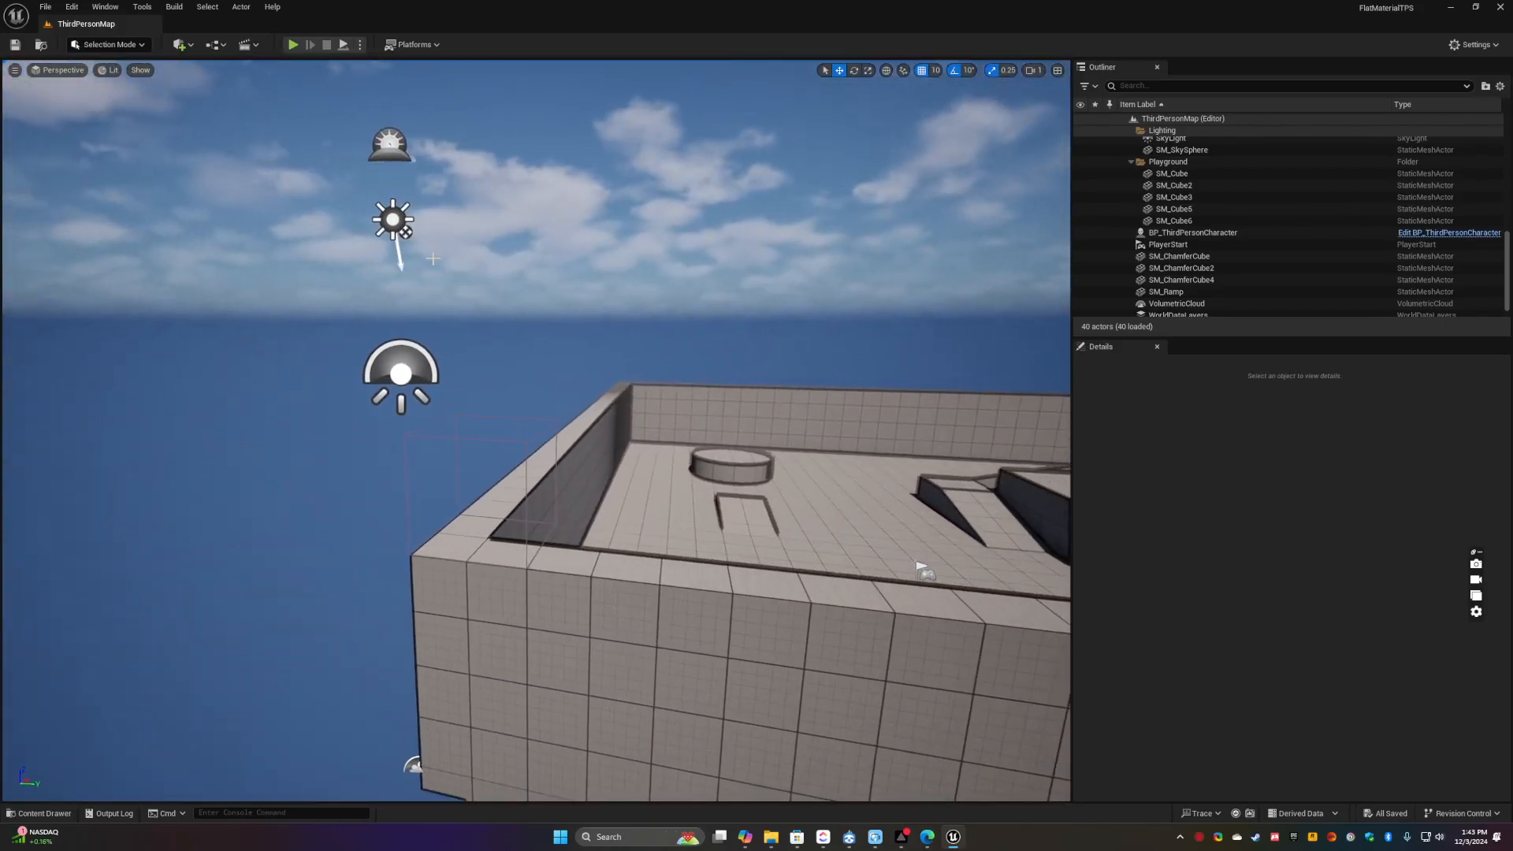
{"action": "left_click", "coordinate": [405, 230]}
{"action": "key", "text": "e"}
{"action": "left_click_drag", "start_coordinate": [452, 239], "coordinate": [385, 143]}
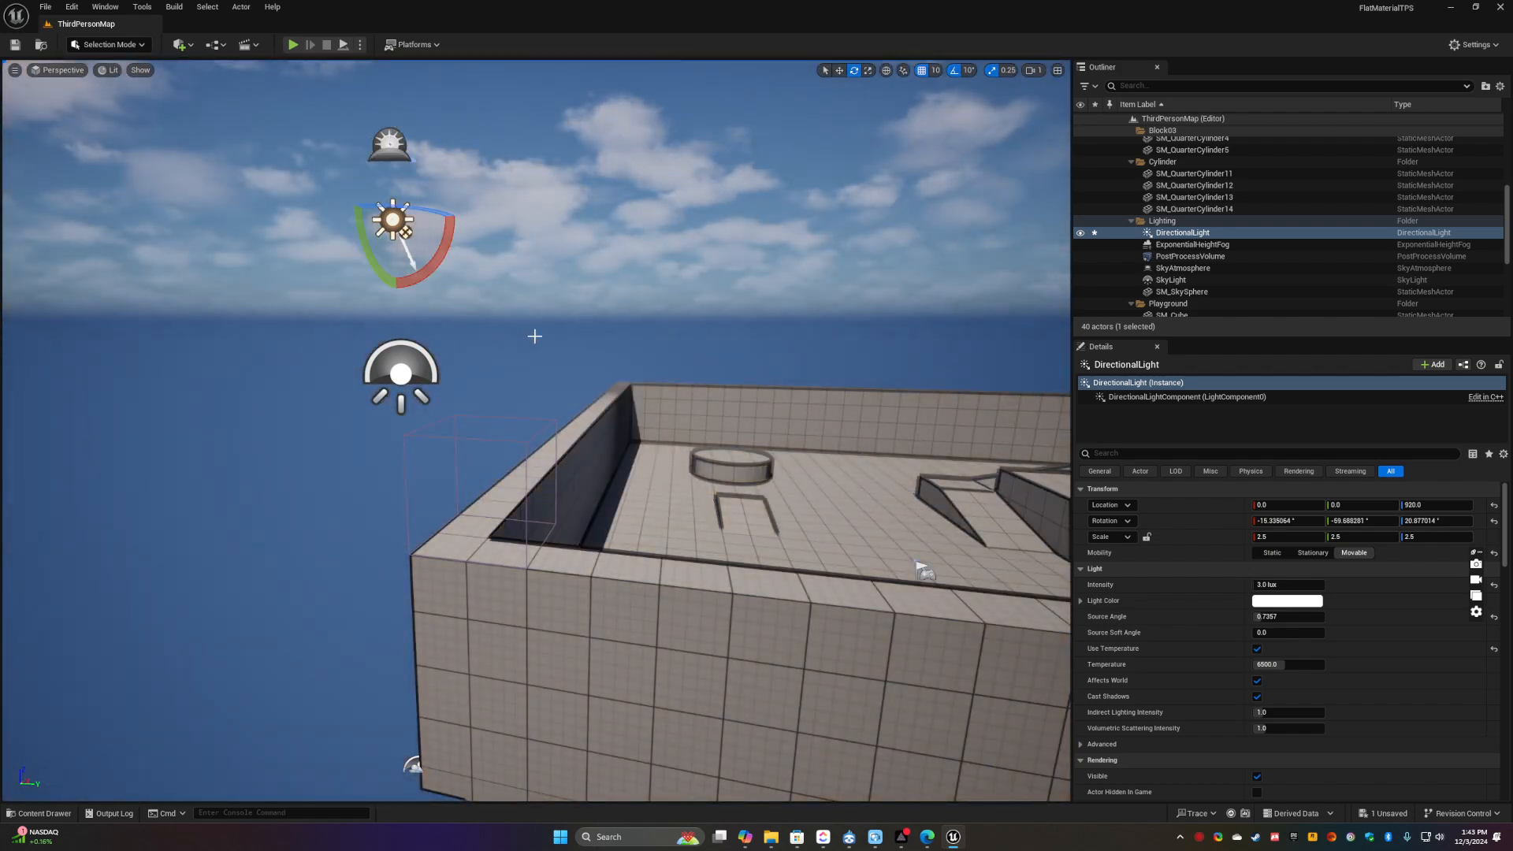
{"action": "key", "text": "ctrl+z"}
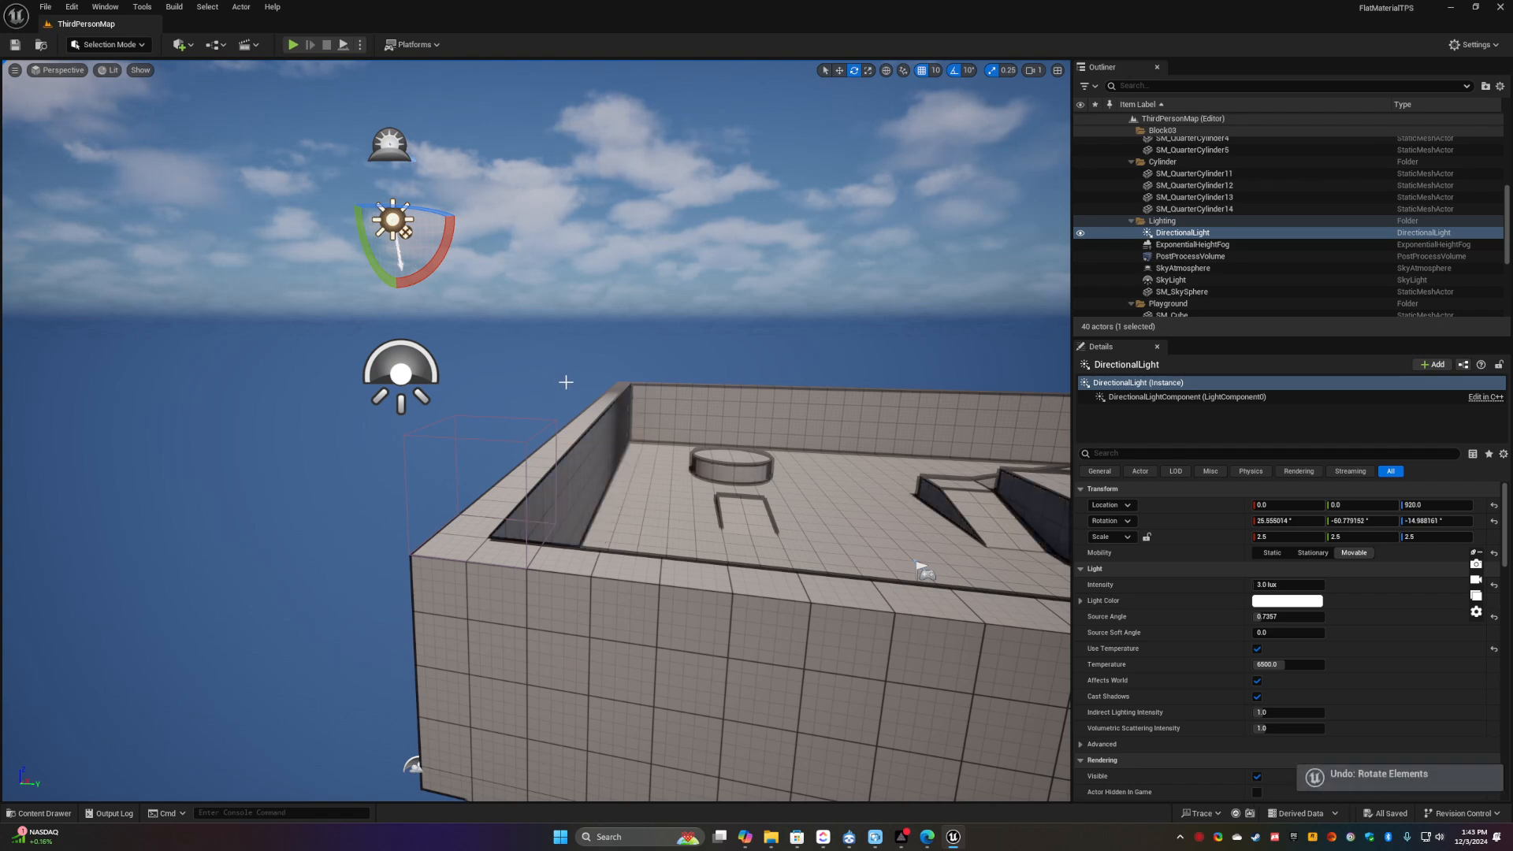
{"action": "key", "text": "w"}
{"action": "right_click_drag", "start_coordinate": [567, 381], "coordinate": [681, 393]}
{"action": "key", "text": "Escape"}
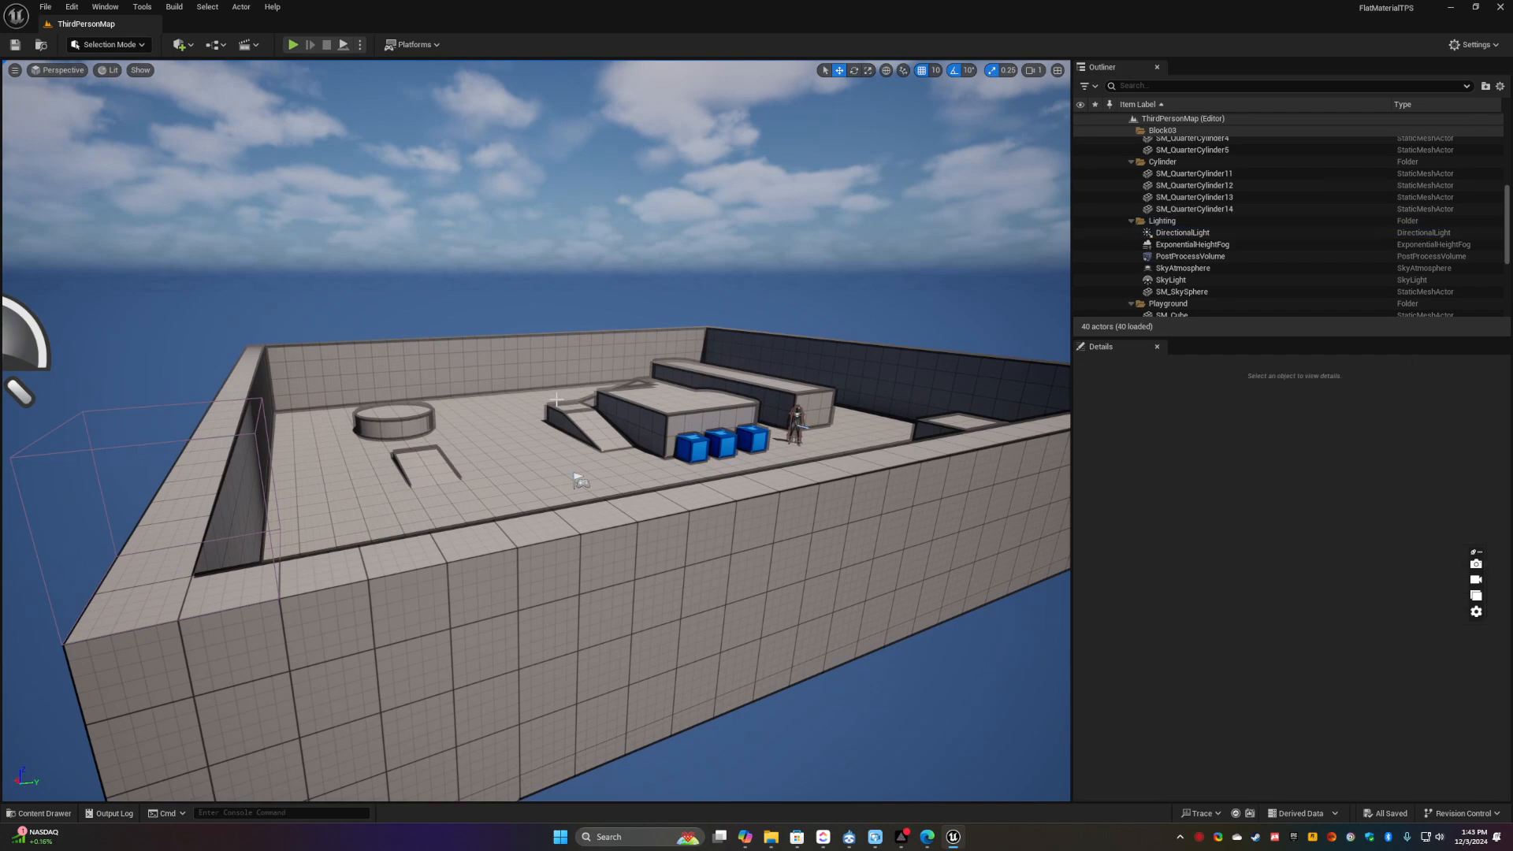
{"action": "right_click_drag", "start_coordinate": [609, 432], "coordinate": [620, 394]}
{"action": "key", "text": "w"}
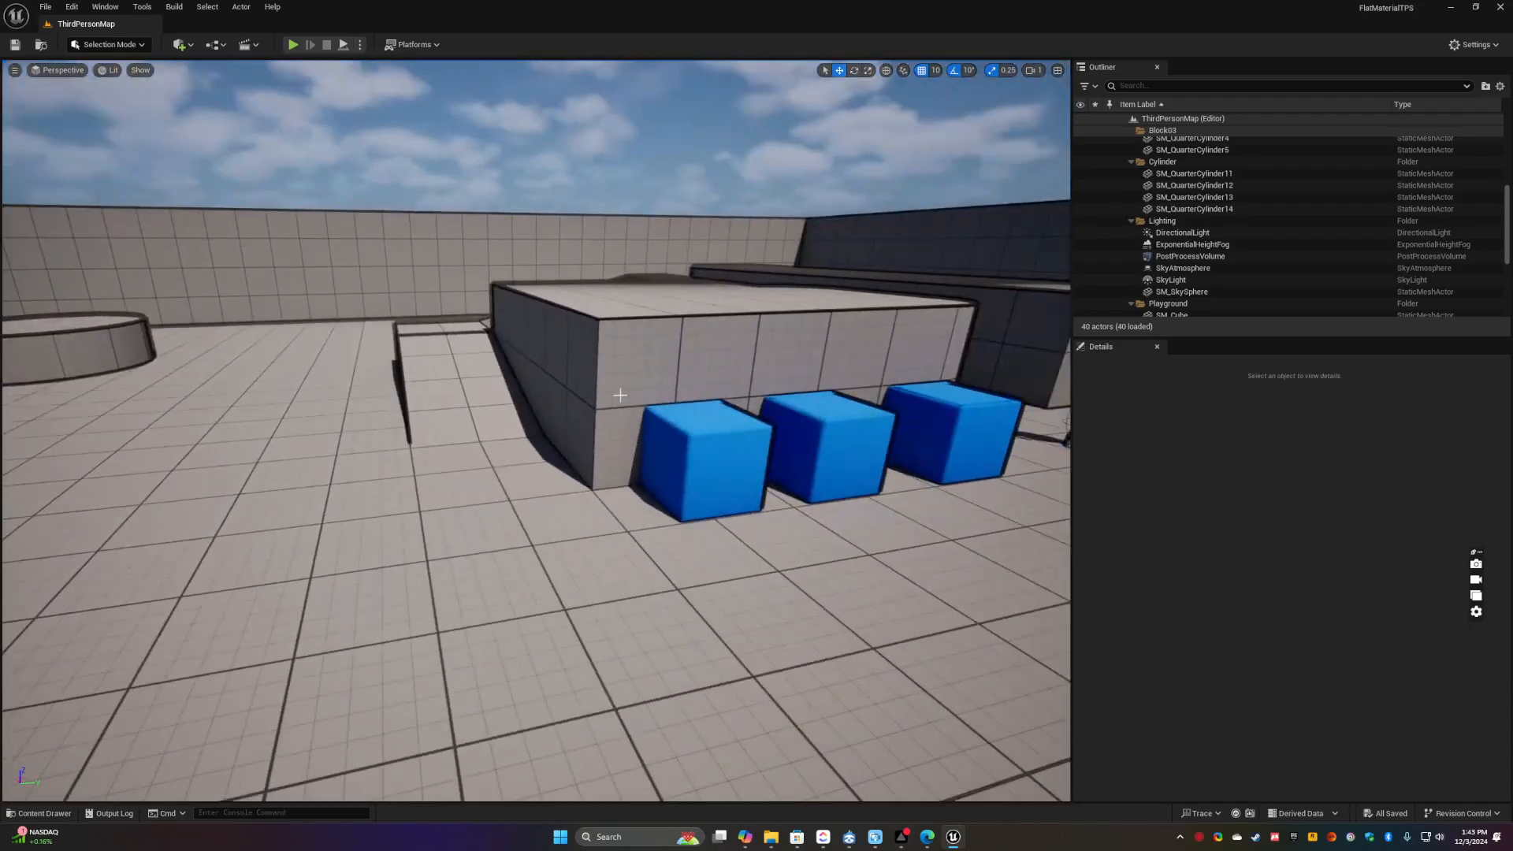
{"action": "right_click_drag", "start_coordinate": [314, 608], "coordinate": [439, 604]}
{"action": "key", "text": "s"}
{"action": "key", "text": "s"}
{"action": "key", "text": "s"}
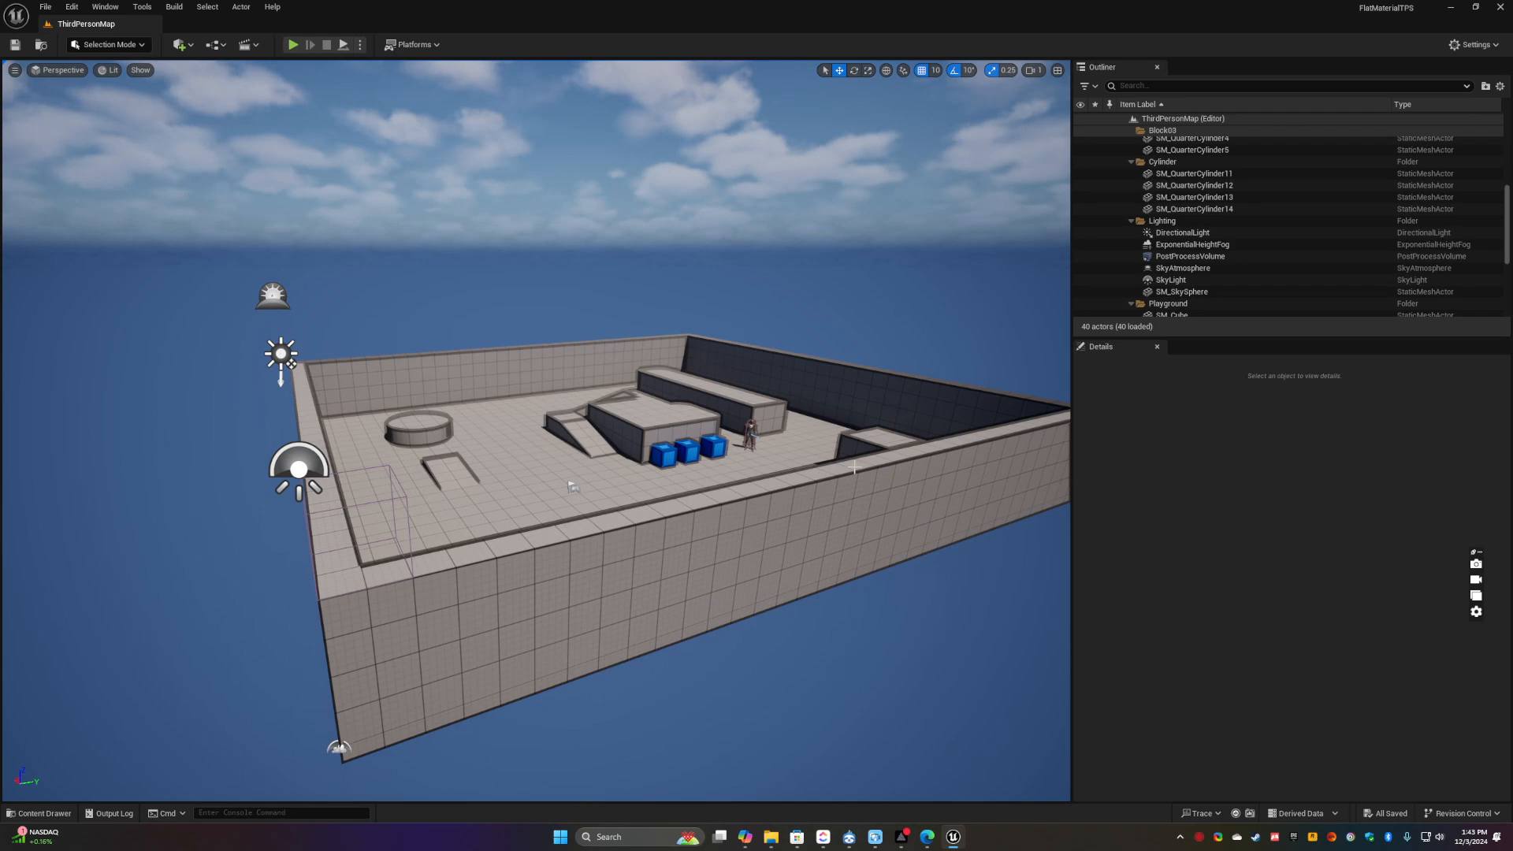
Look at the materials in the OUTLINIFY folder and view the Outlinify asset page in the browser before returning to the level
{"action": "left_click", "coordinate": [41, 813]}
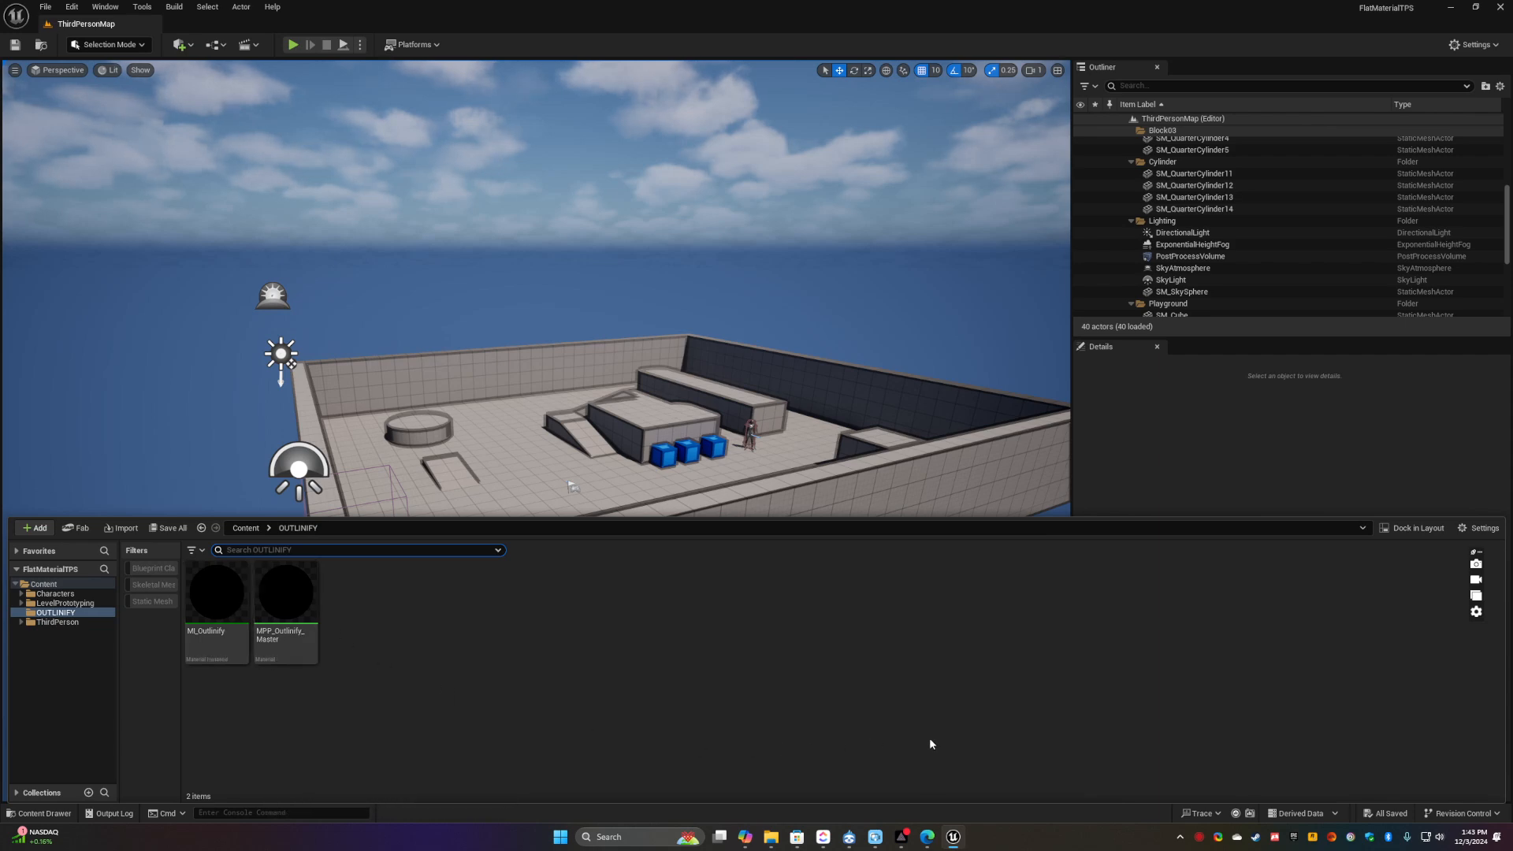
{"action": "left_click", "coordinate": [931, 837]}
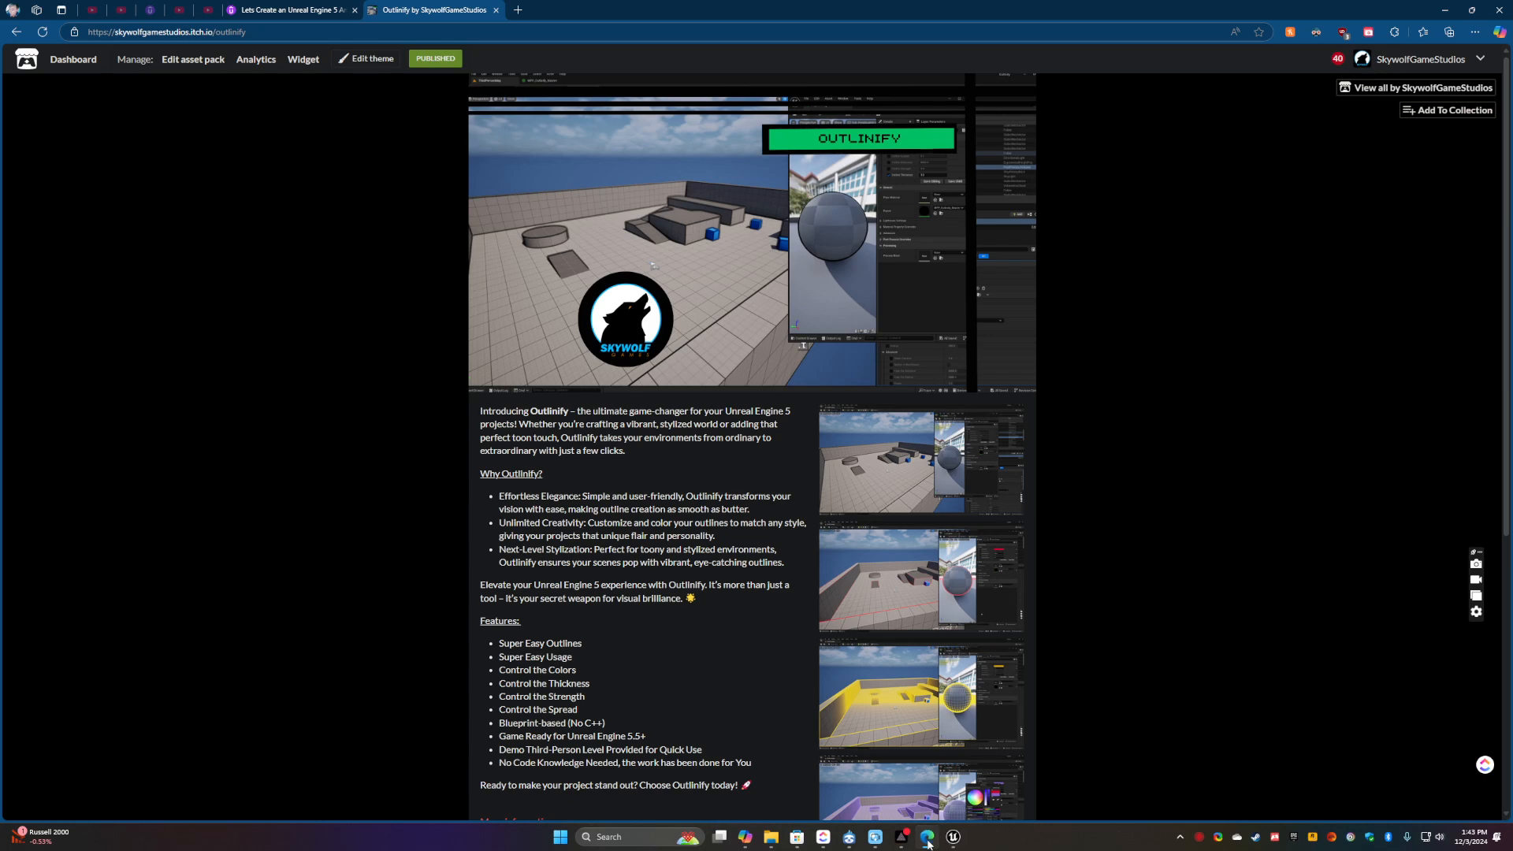
{"action": "left_click", "coordinate": [926, 838]}
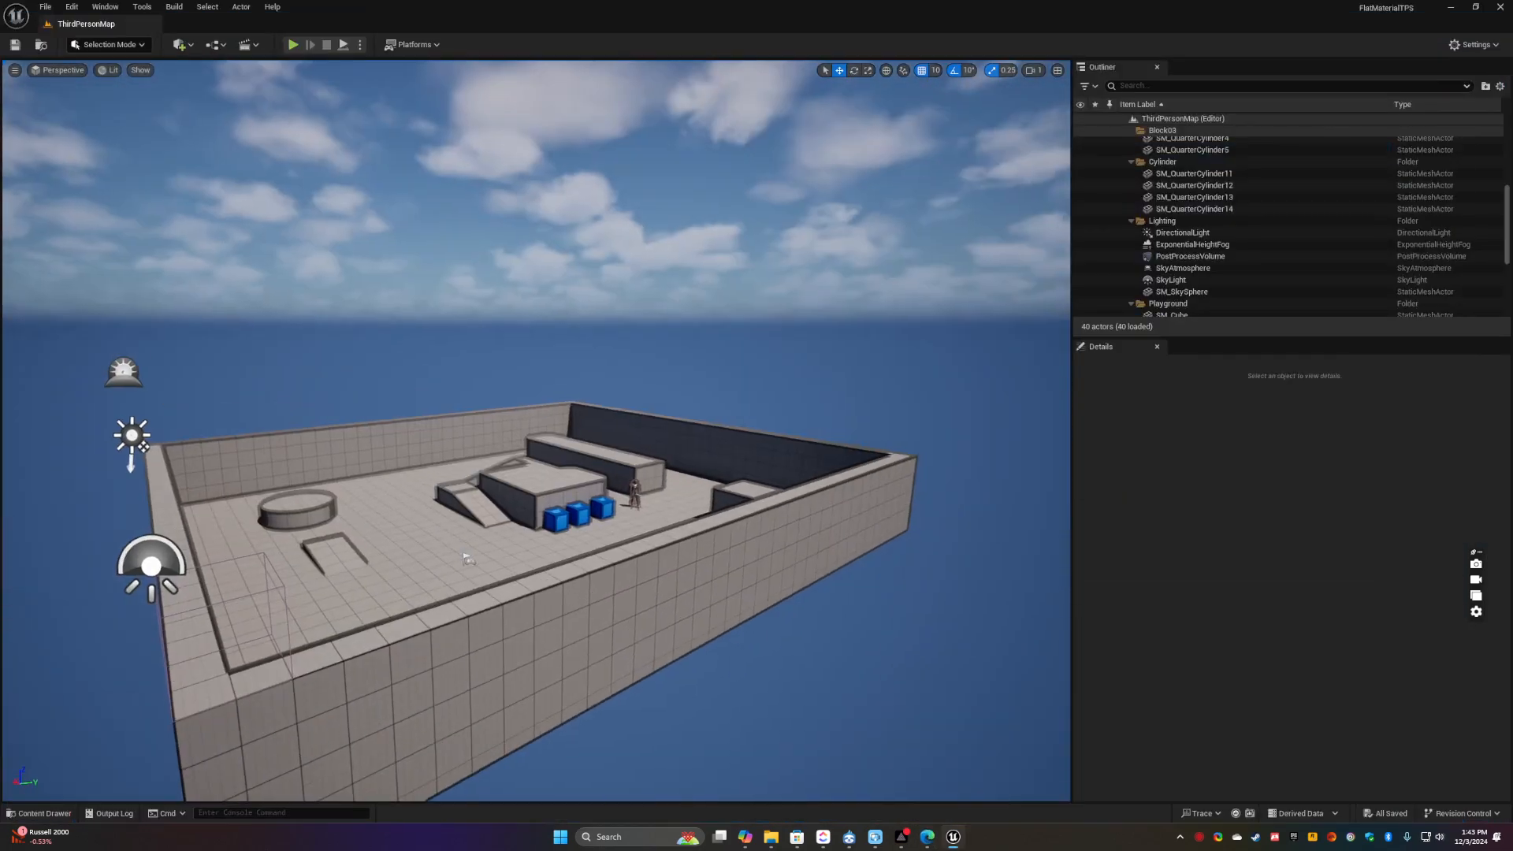
Select the PostProcessVolume at the level's corner and filter its properties by "mat" to inspect its post process materials
{"action": "key", "text": "w"}
{"action": "right_click_drag", "start_coordinate": [535, 431], "coordinate": [489, 389]}
{"action": "key", "text": "w"}
{"action": "key", "text": "s"}
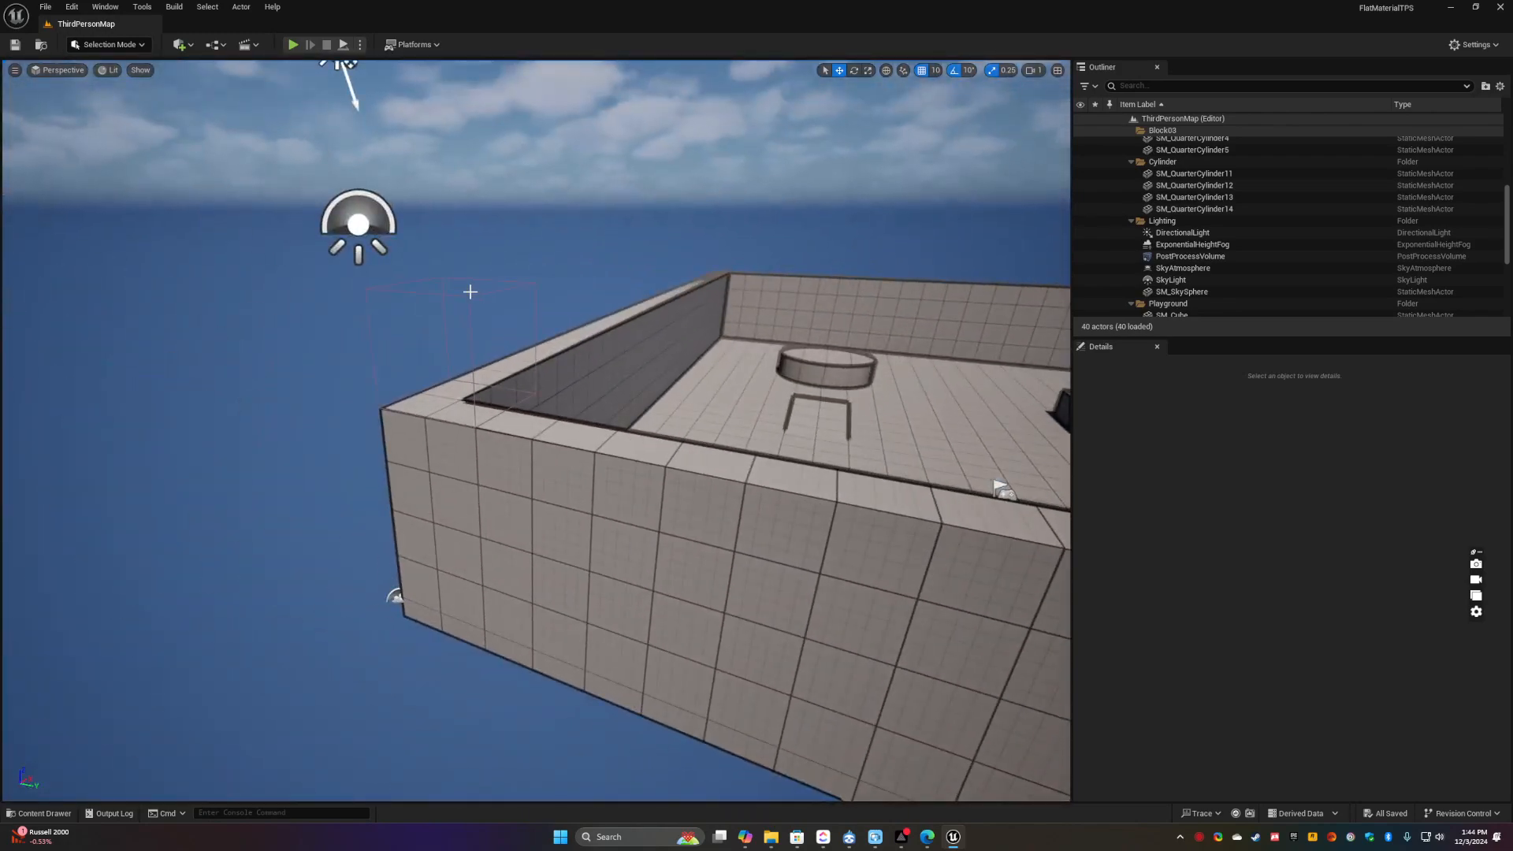
{"action": "left_click", "coordinate": [468, 296]}
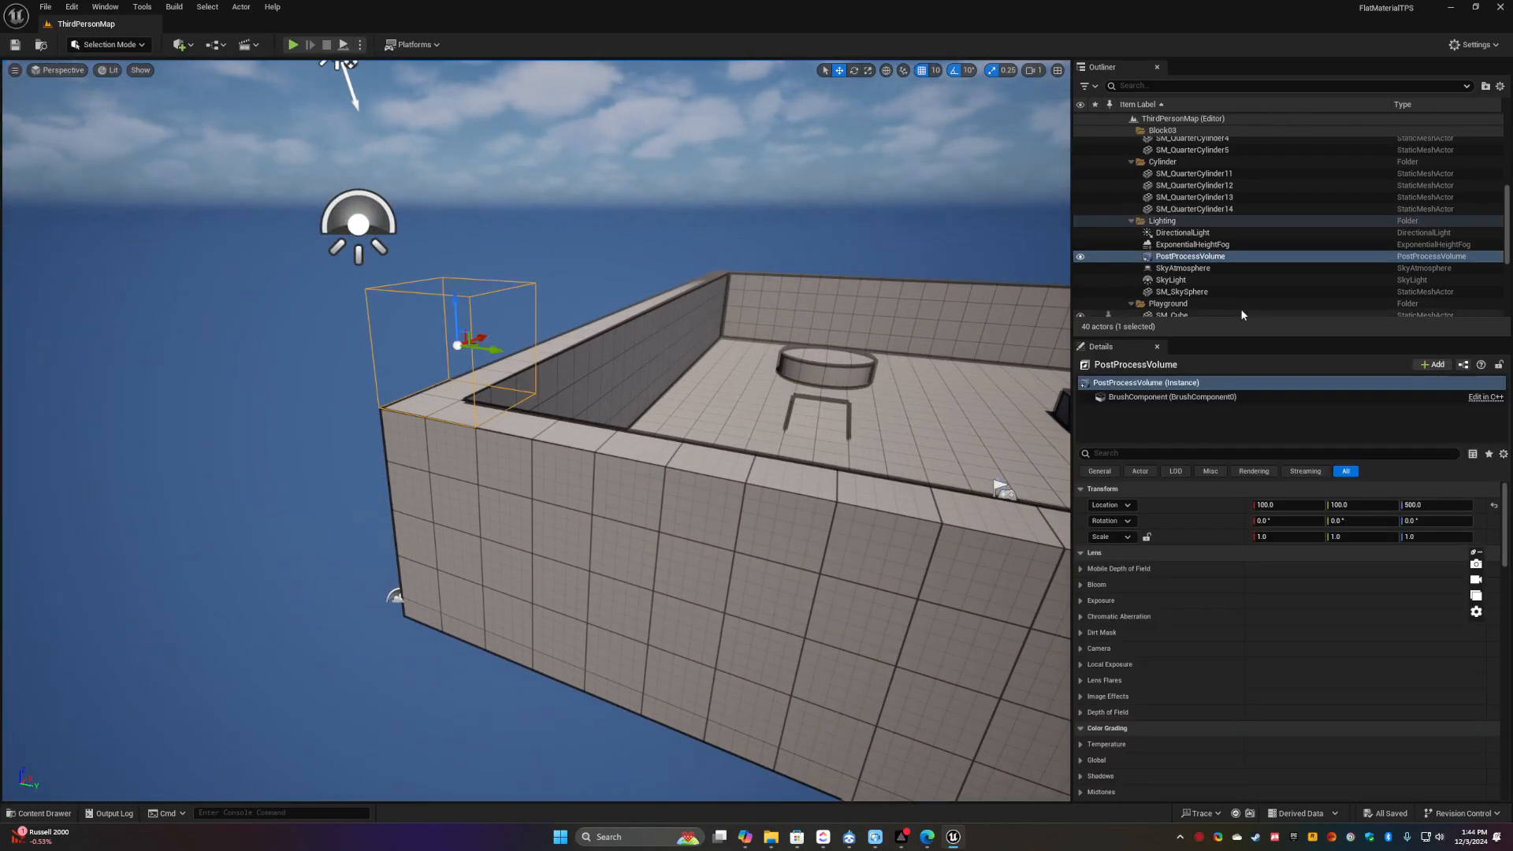
{"action": "left_click", "coordinate": [1137, 452]}
{"action": "type", "text": "mat"}
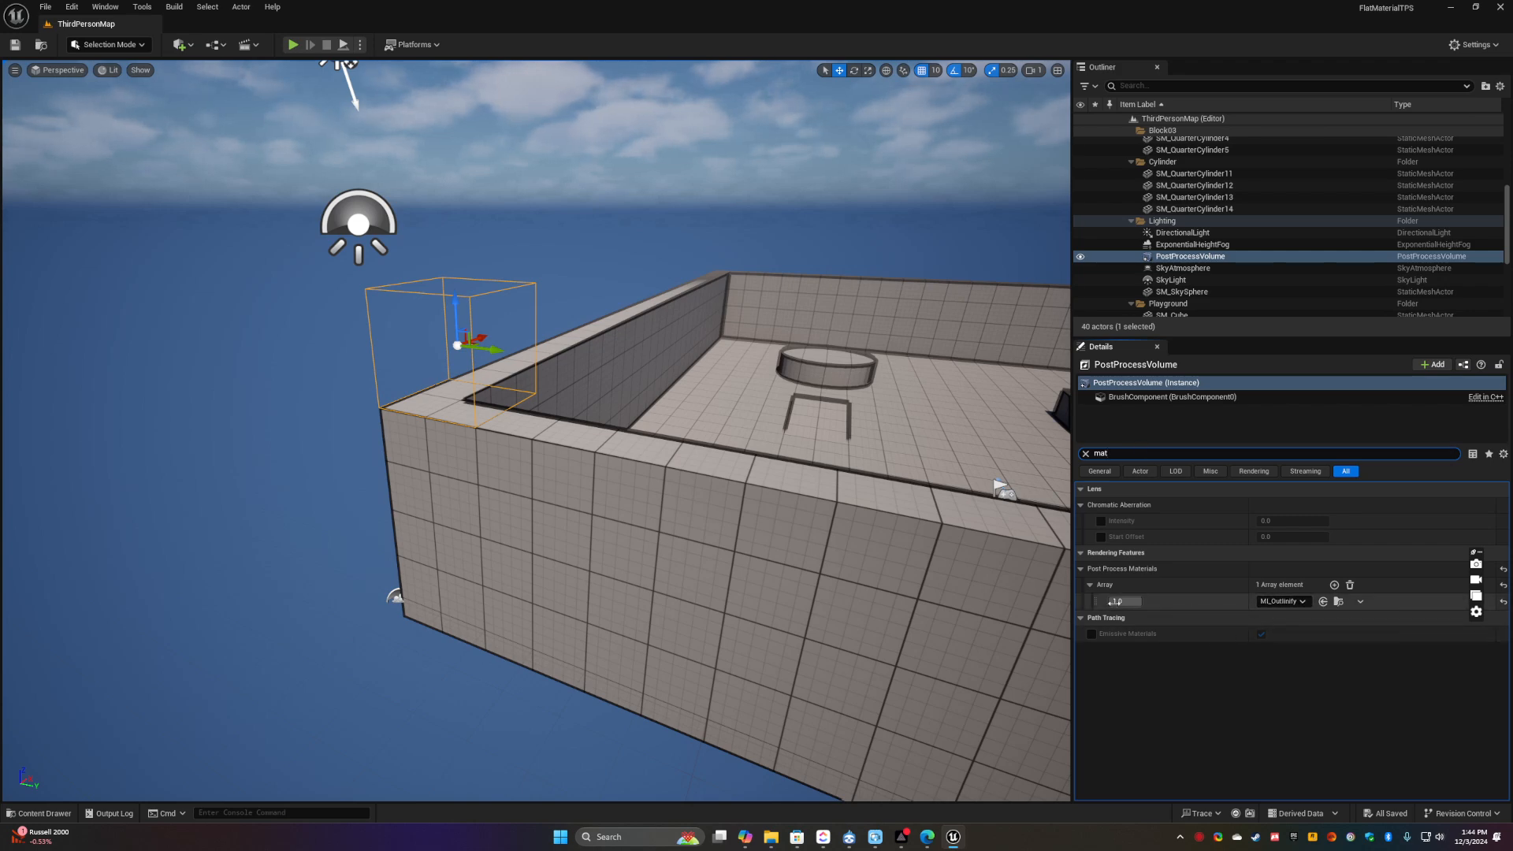
{"action": "left_click", "coordinate": [749, 457]}
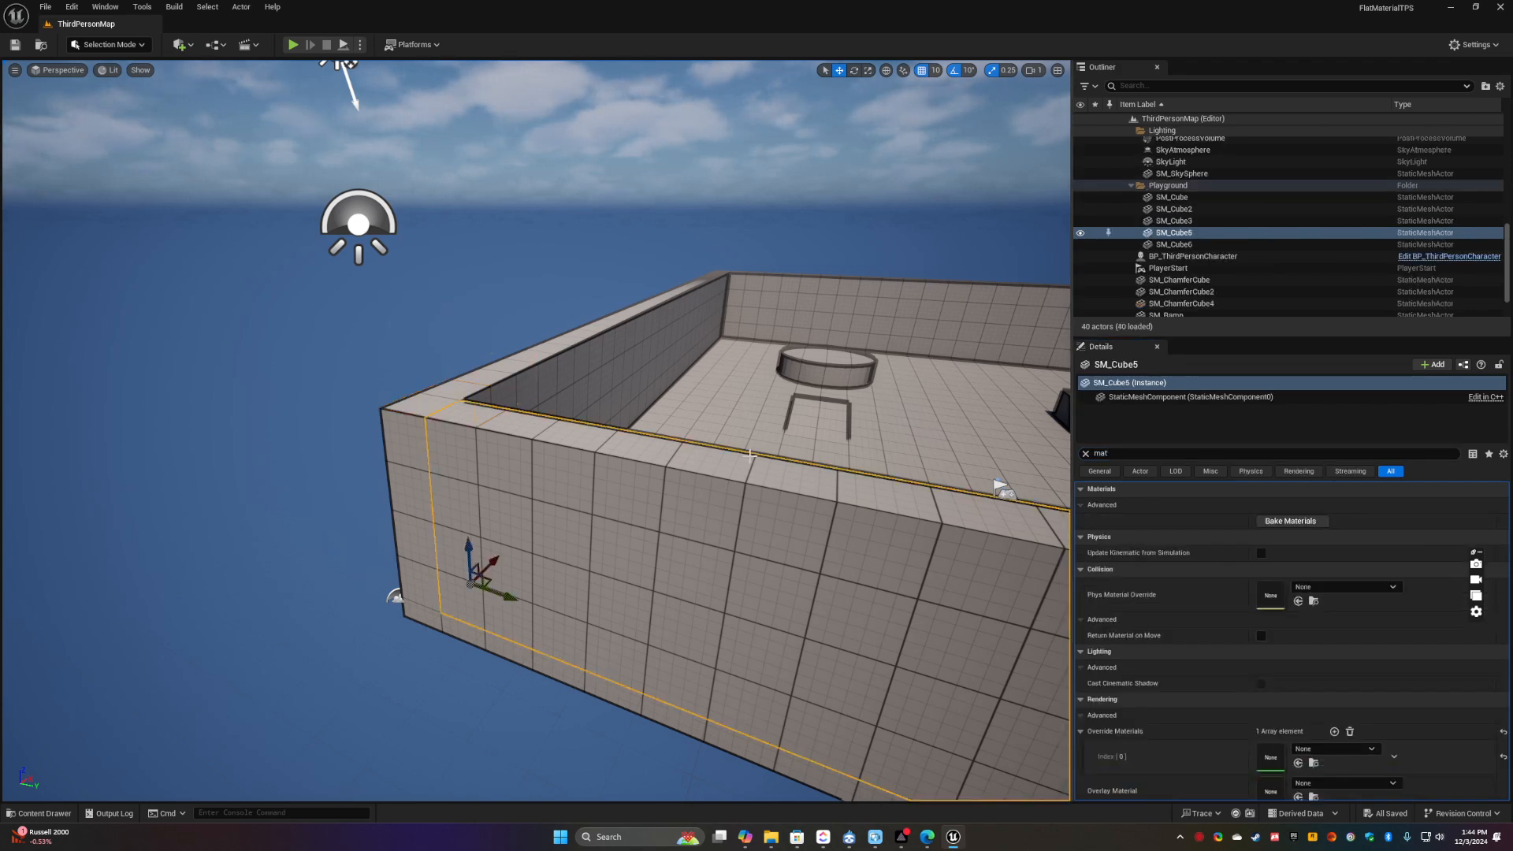
{"action": "right_click_drag", "start_coordinate": [694, 371], "coordinate": [782, 340]}
{"action": "key", "text": "Escape"}
{"action": "right_click_drag", "start_coordinate": [655, 429], "coordinate": [816, 443]}
{"action": "key", "text": "w"}
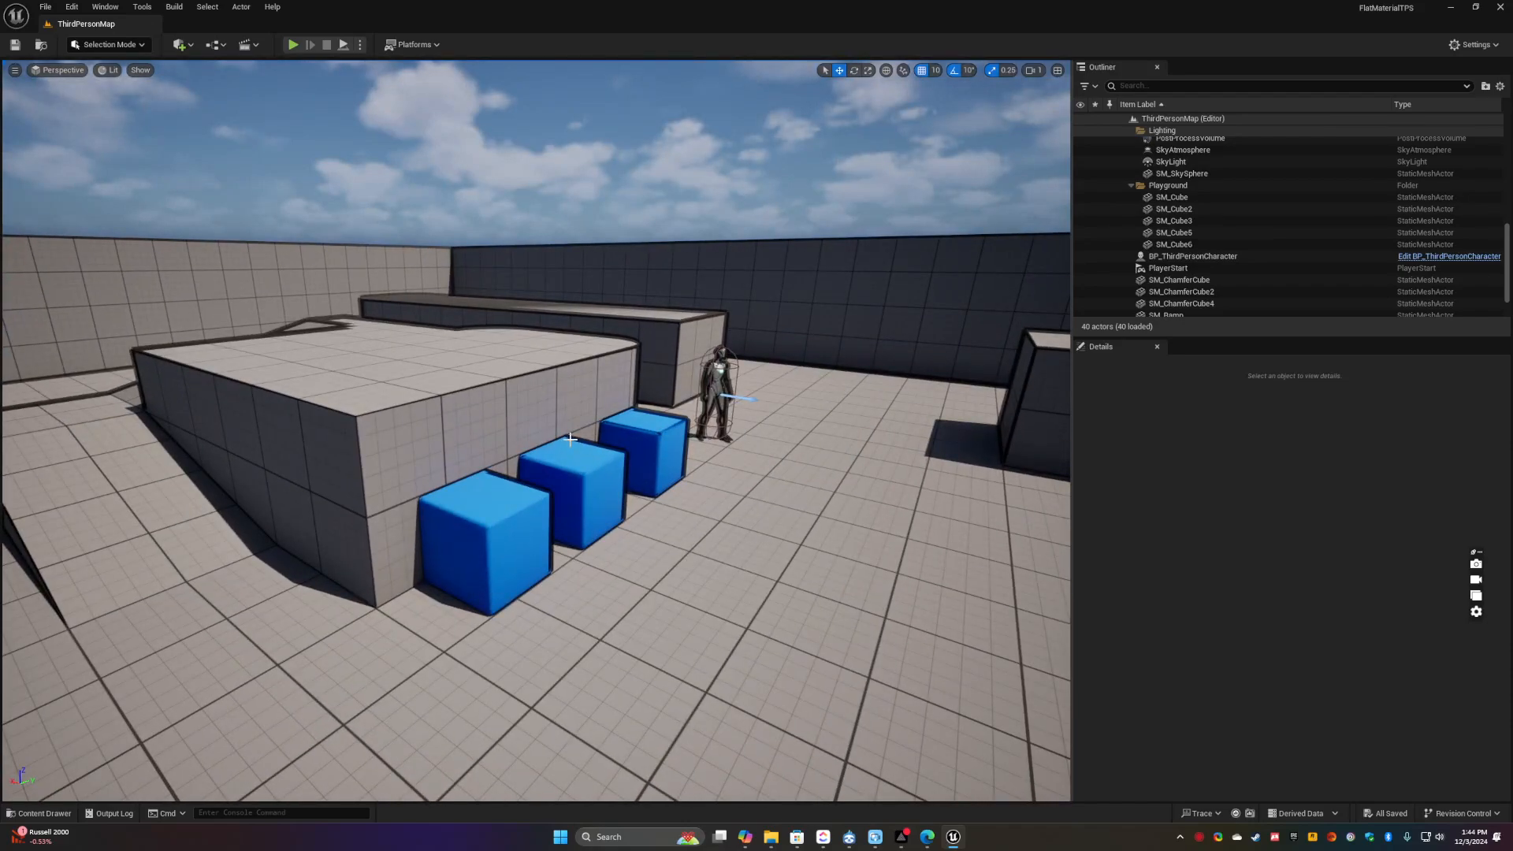
{"action": "right_click_drag", "start_coordinate": [633, 547], "coordinate": [600, 473]}
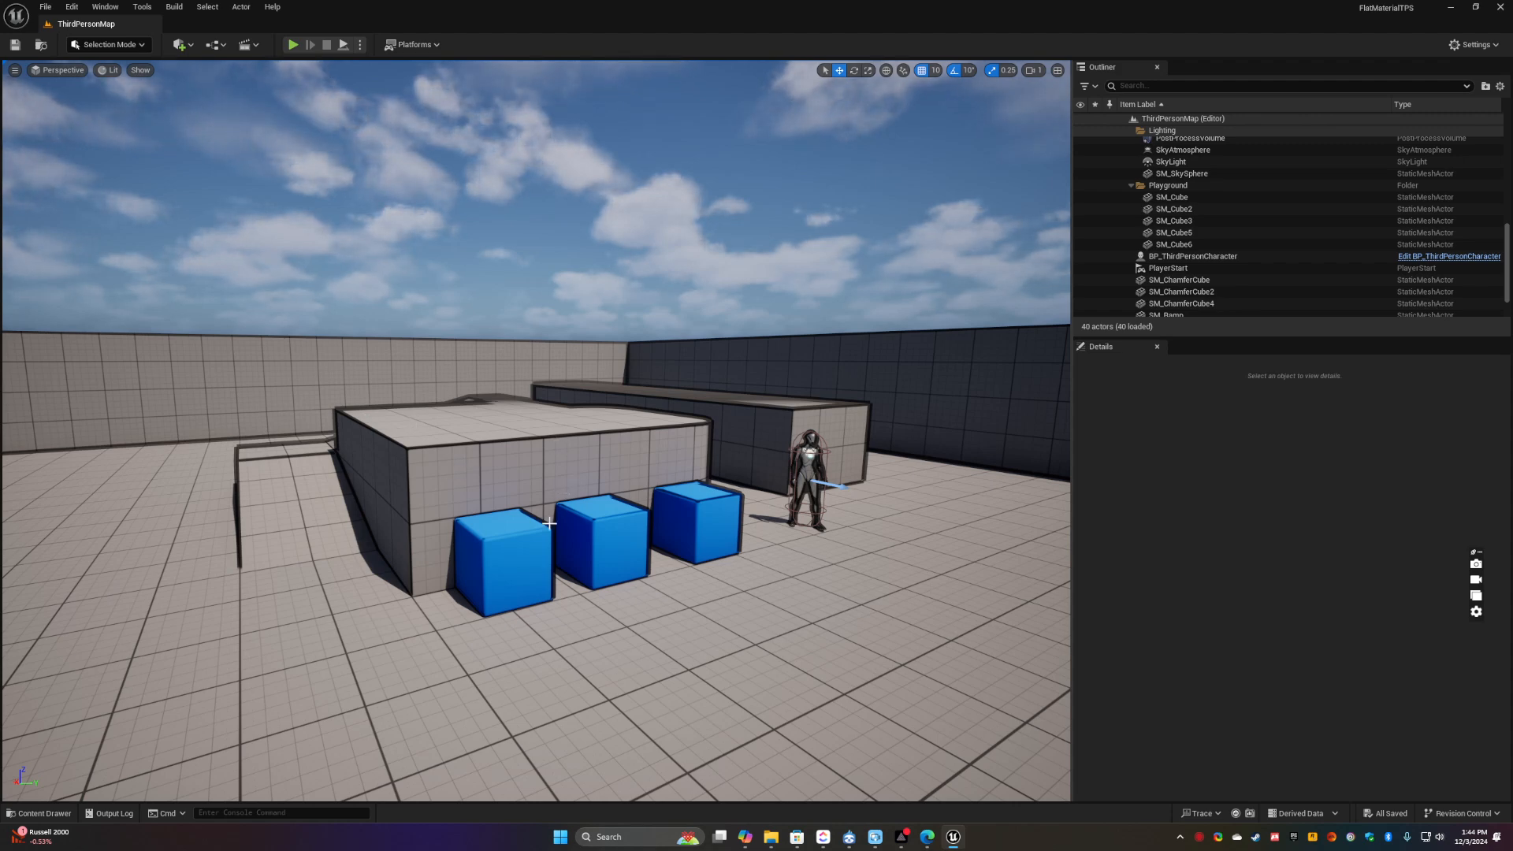
Create a new folder named FLATMATERIALS in the project's Content folder
{"action": "left_click", "coordinate": [41, 813]}
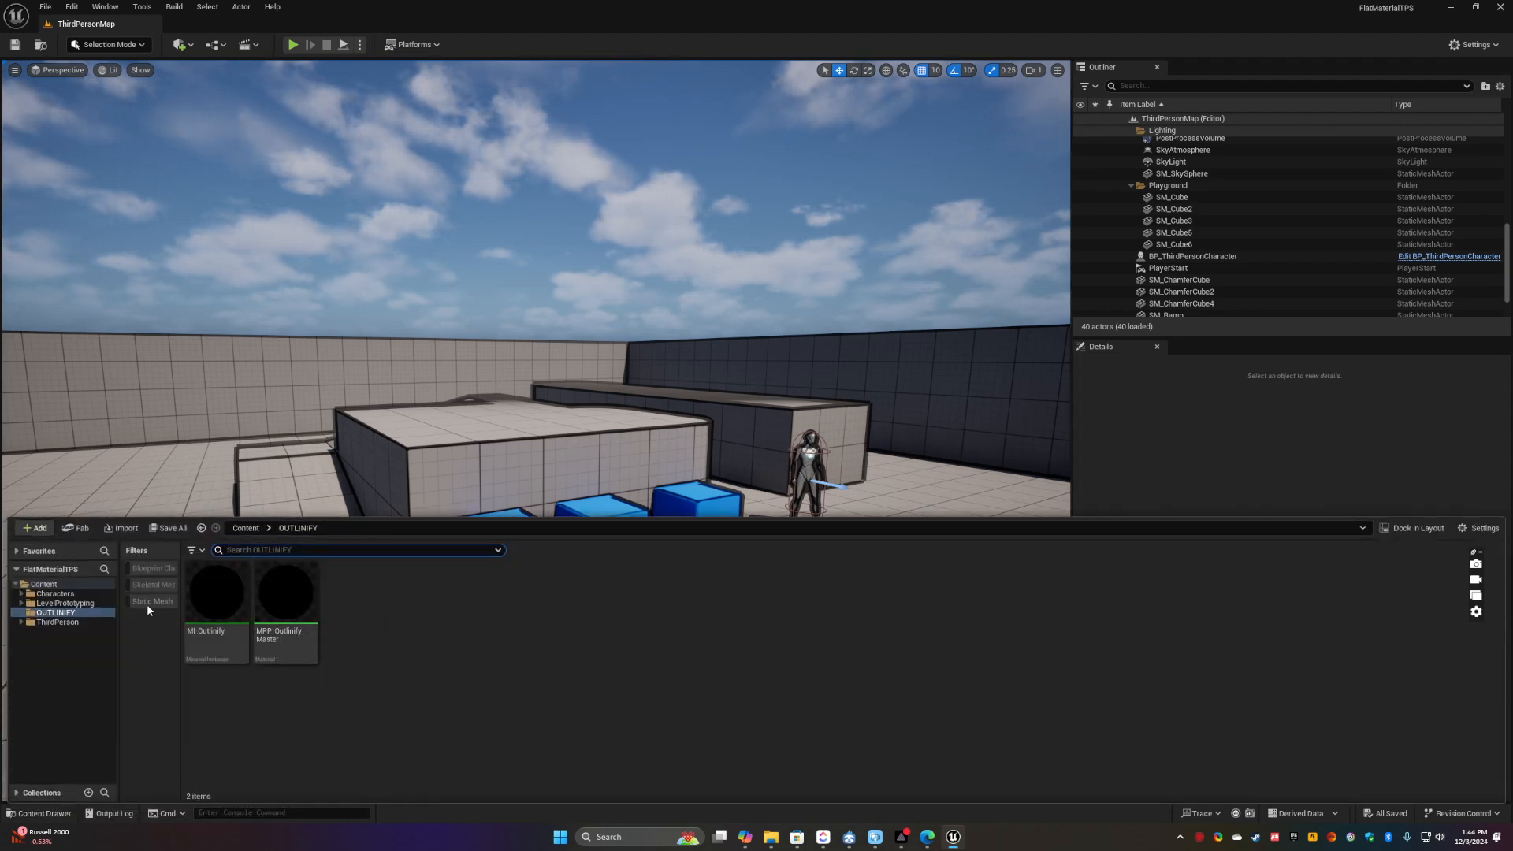
{"action": "left_click", "coordinate": [63, 585]}
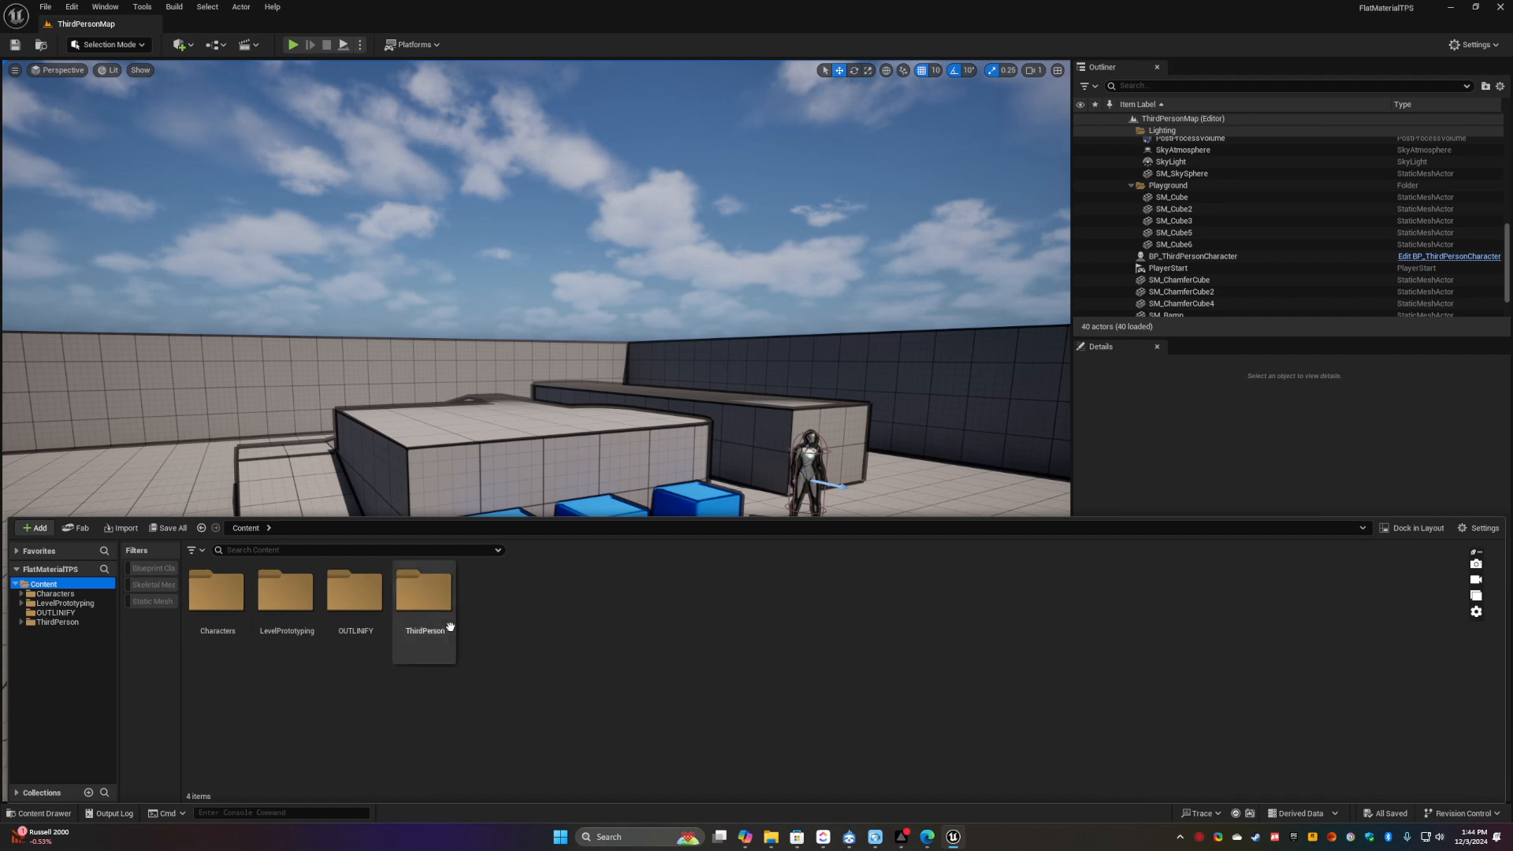
{"action": "right_click", "coordinate": [526, 630]}
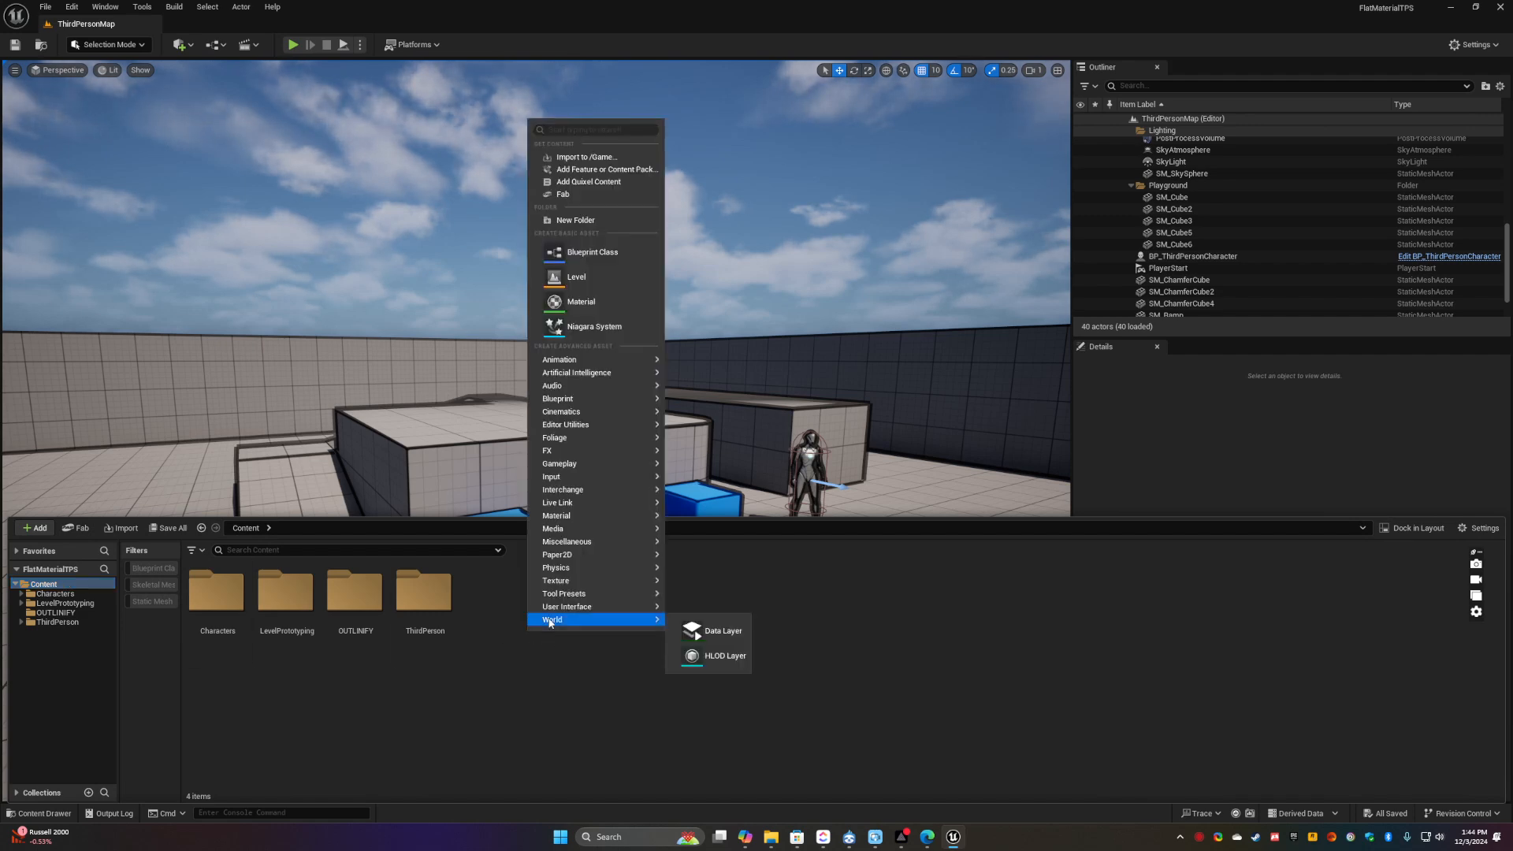
{"action": "left_click", "coordinate": [580, 220]}
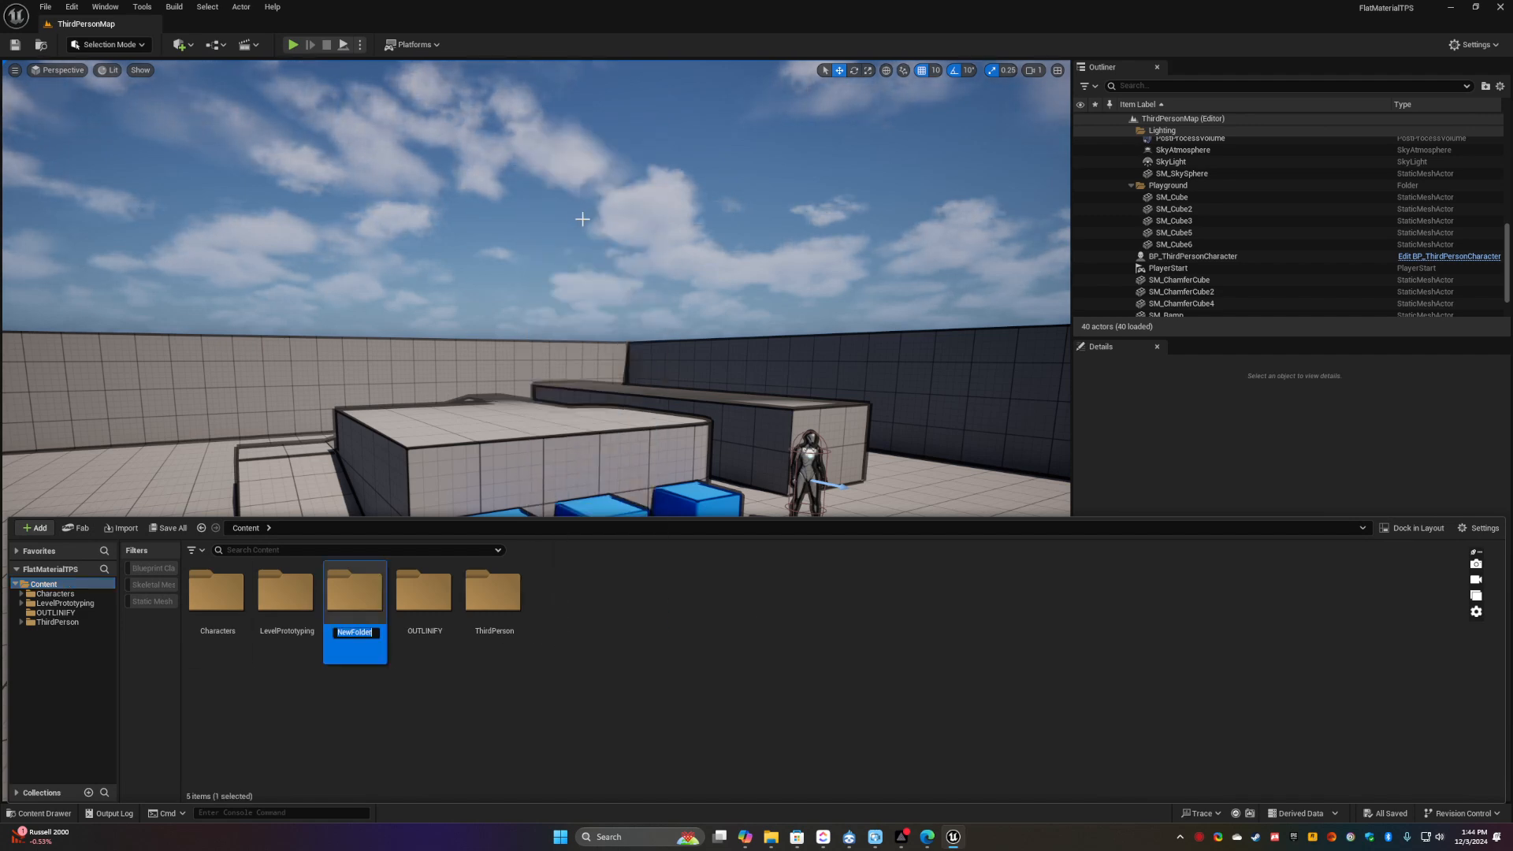
{"action": "type", "text": "FLAT"}
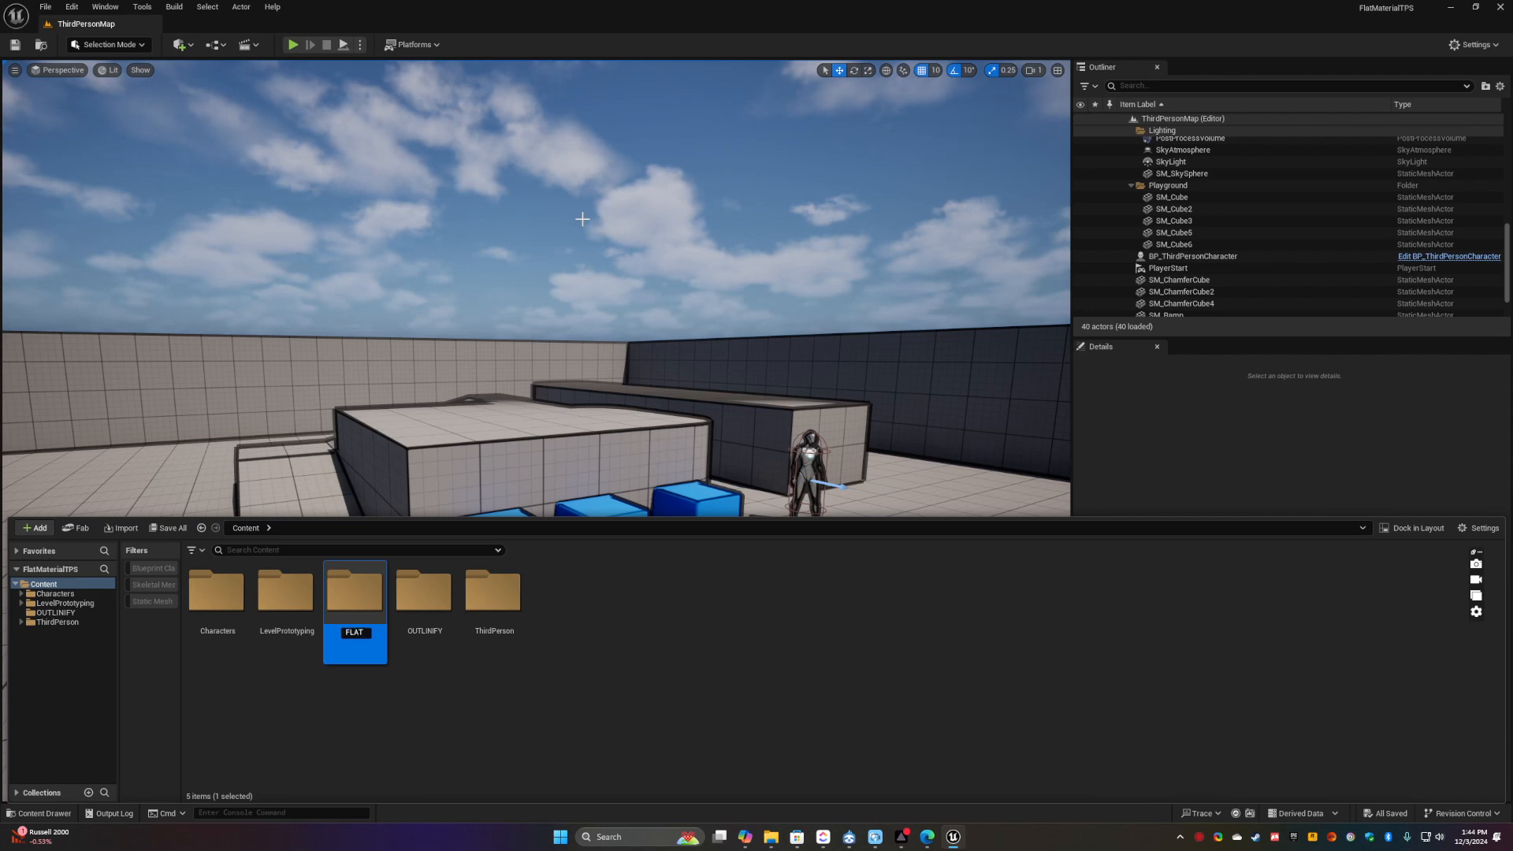
{"action": "type", "text": "MATERIAL"}
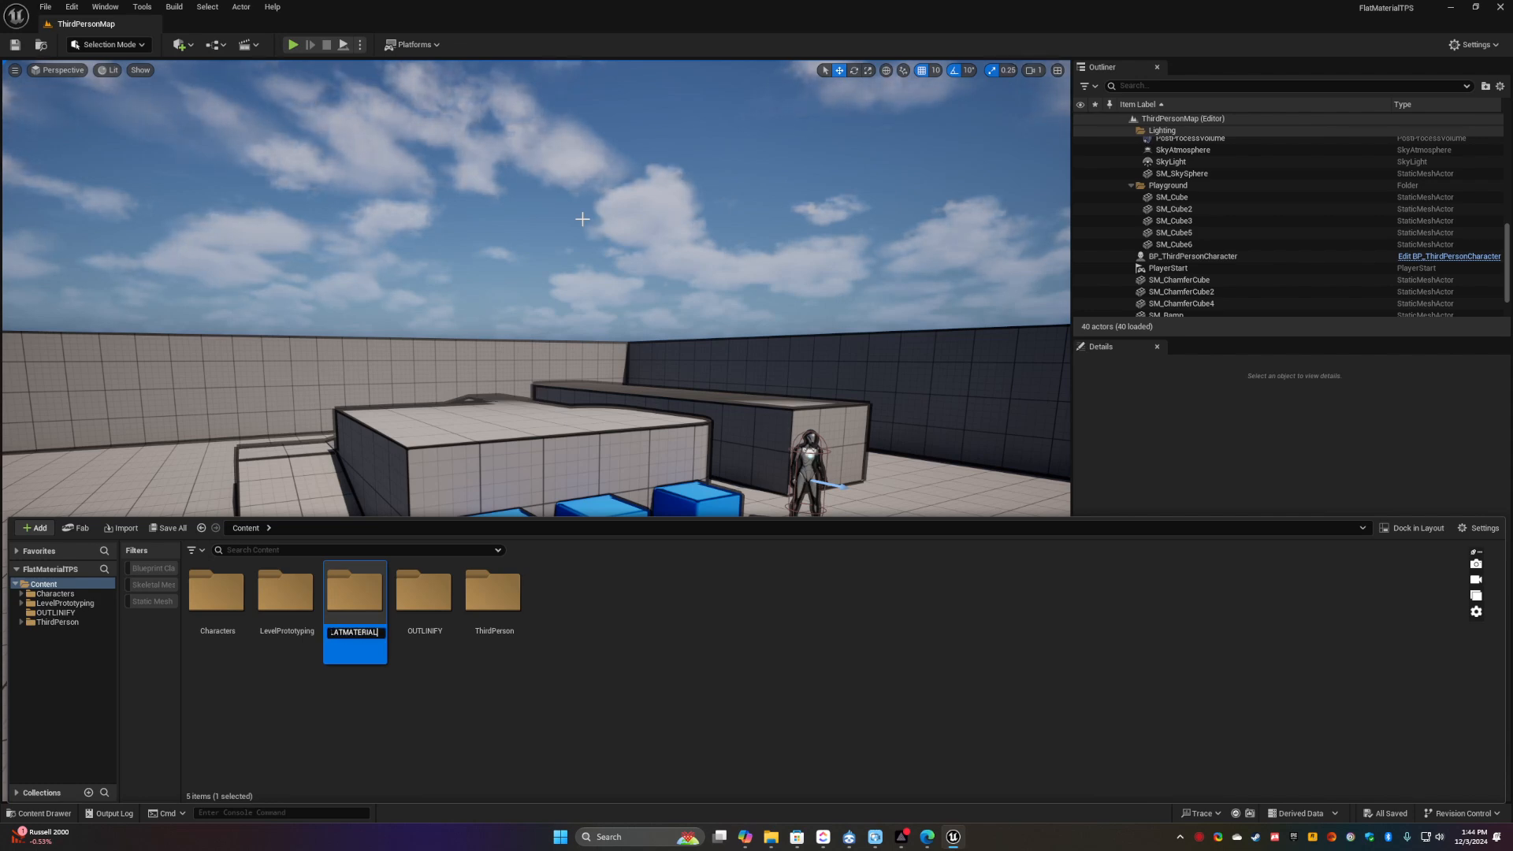
{"action": "type", "text": "S"}
{"action": "key", "text": "Return"}
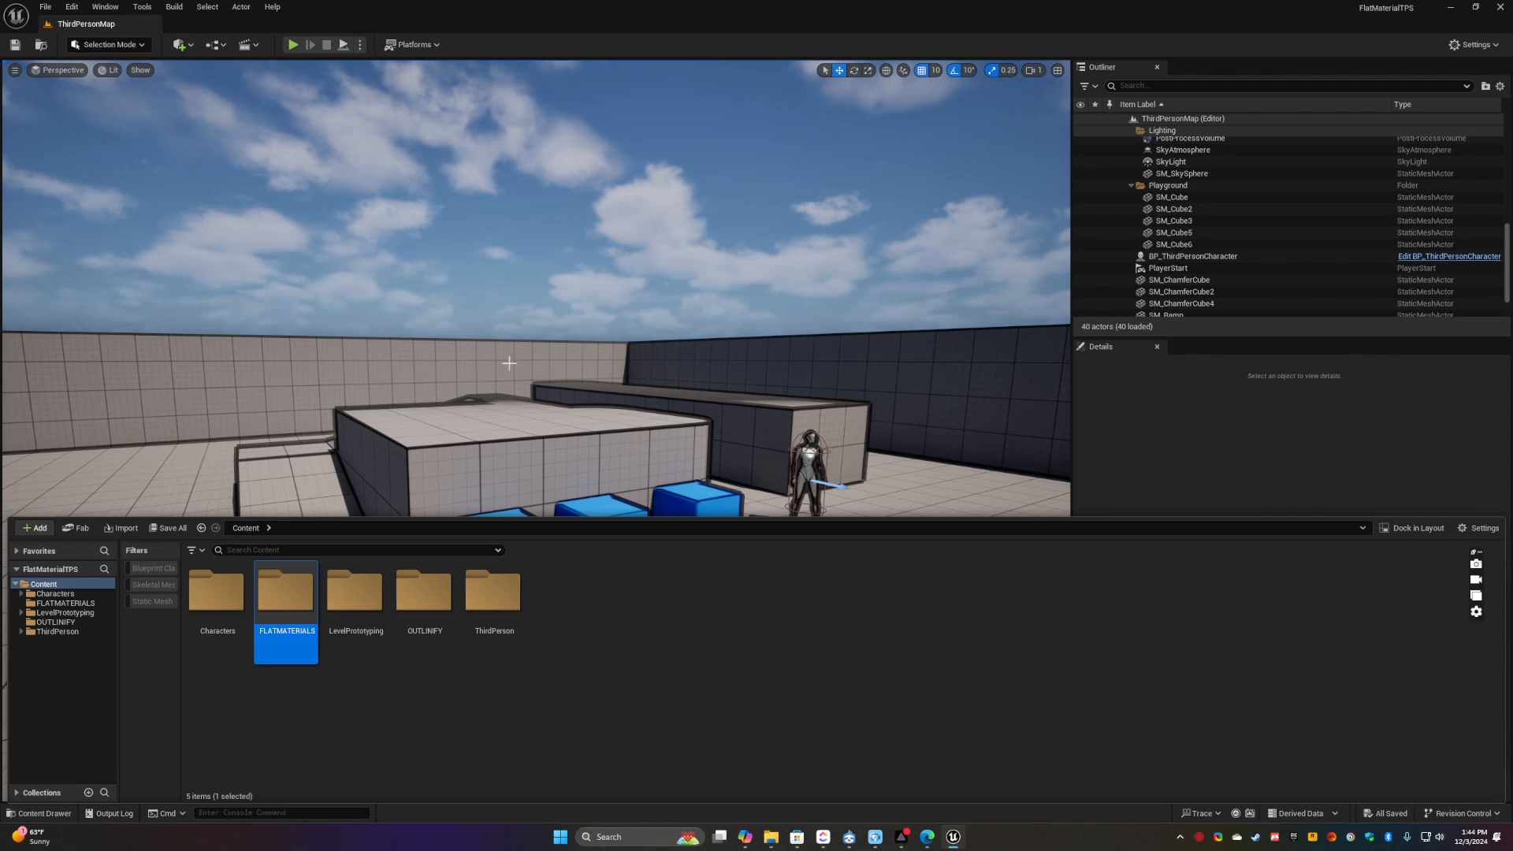
Create a new material named M_FlatShader inside the FLATMATERIALS folder
{"action": "double_click", "coordinate": [275, 599]}
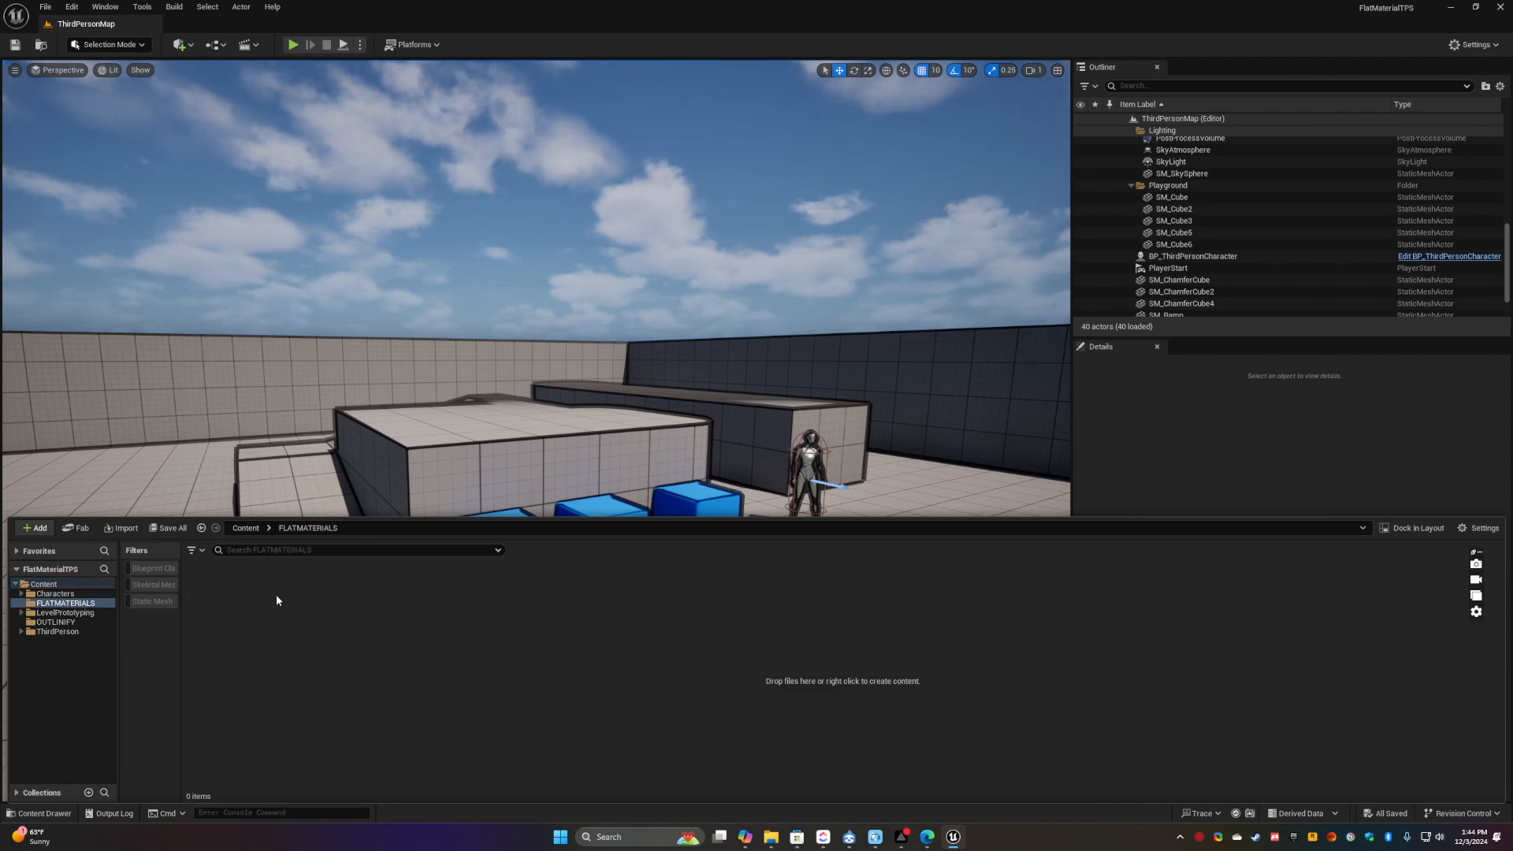
{"action": "right_click", "coordinate": [274, 594]}
{"action": "left_click", "coordinate": [319, 268]}
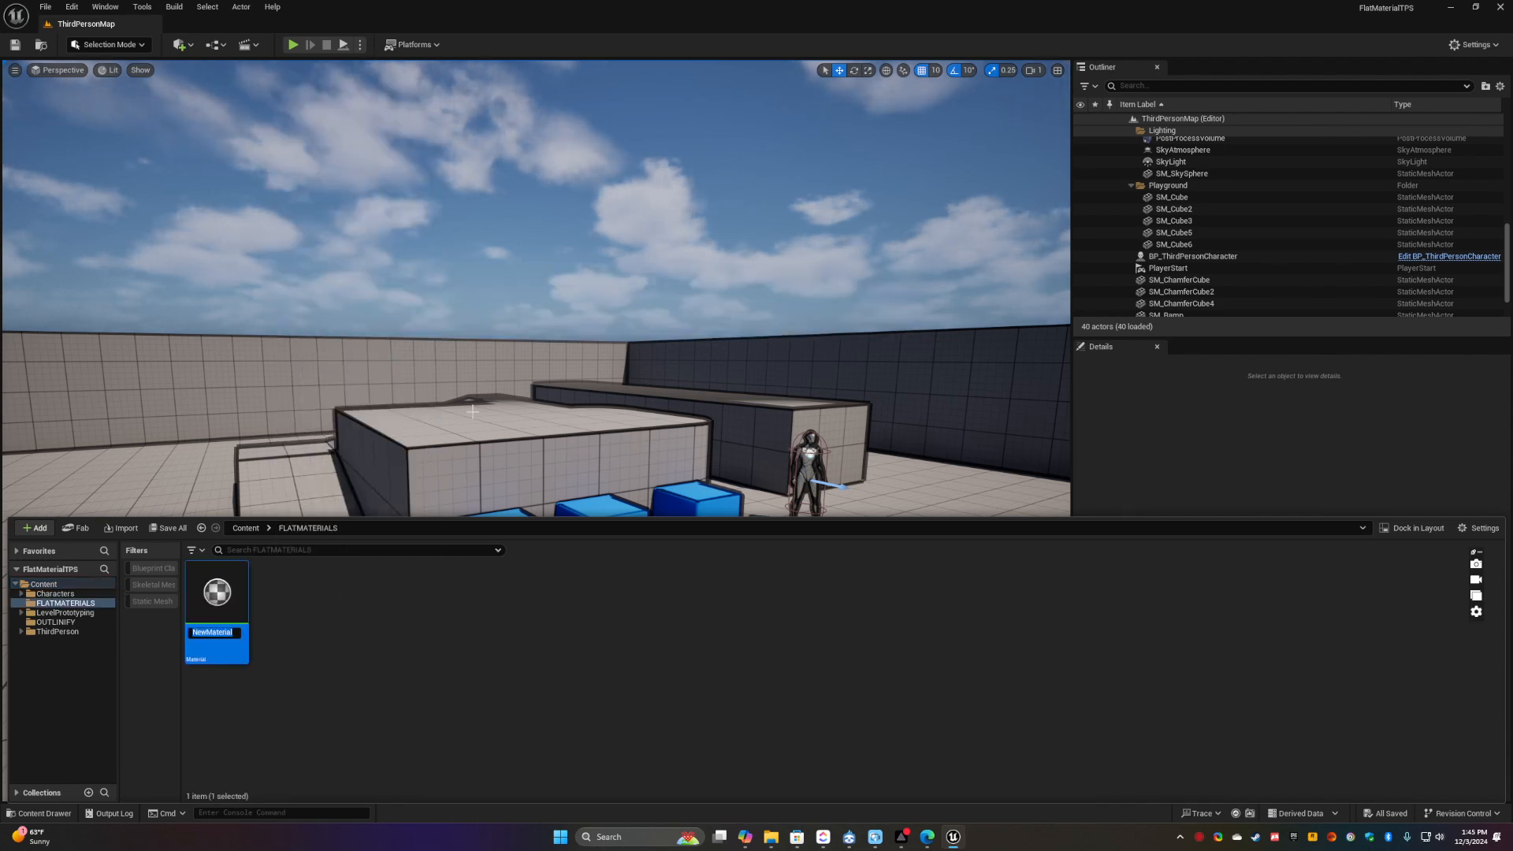
{"action": "type", "text": "M_"}
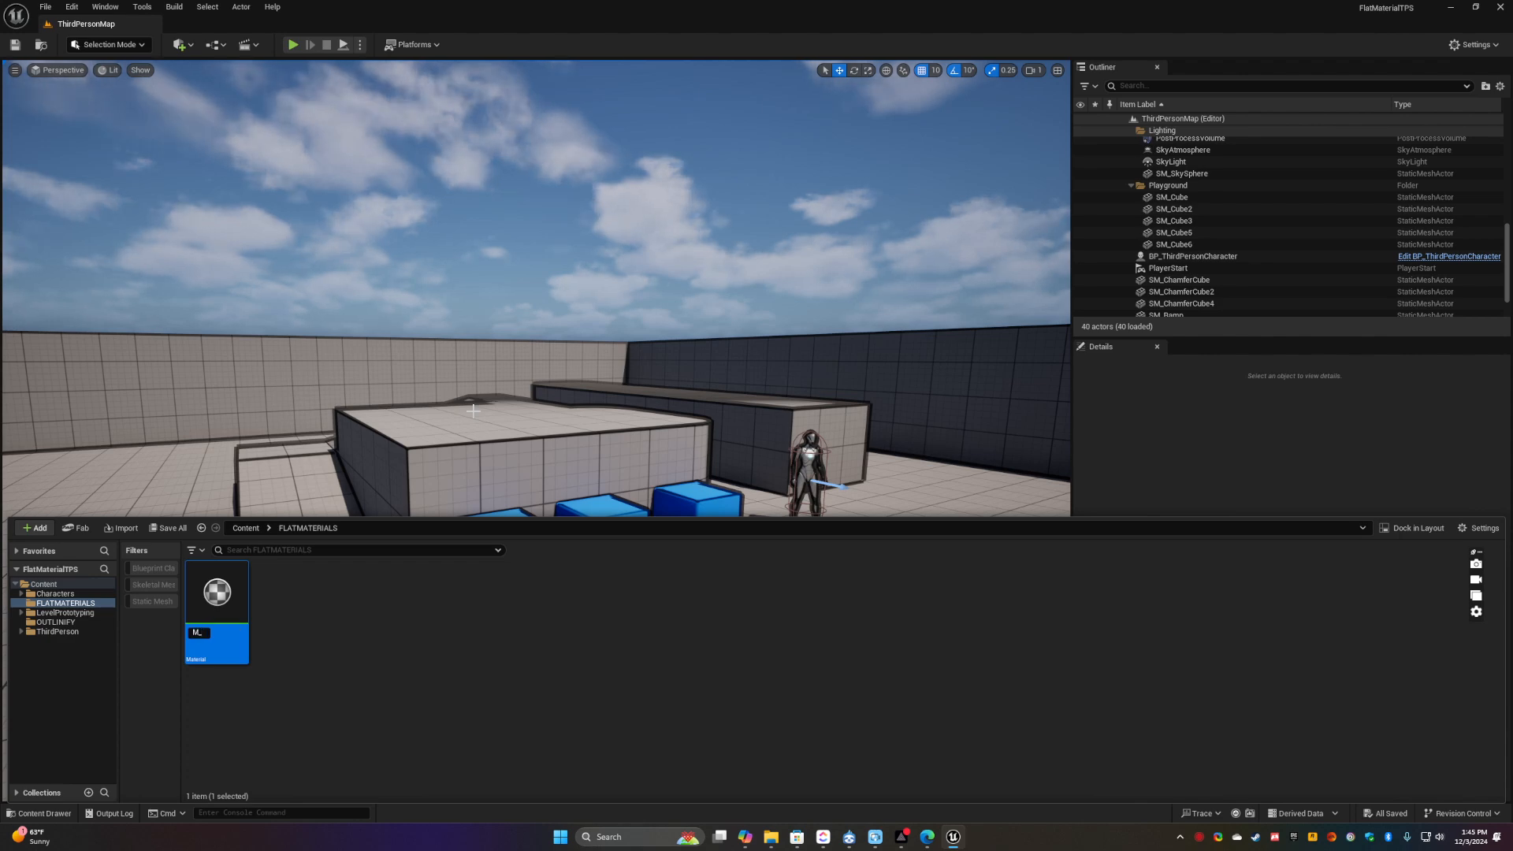
{"action": "type", "text": "FlatShader"}
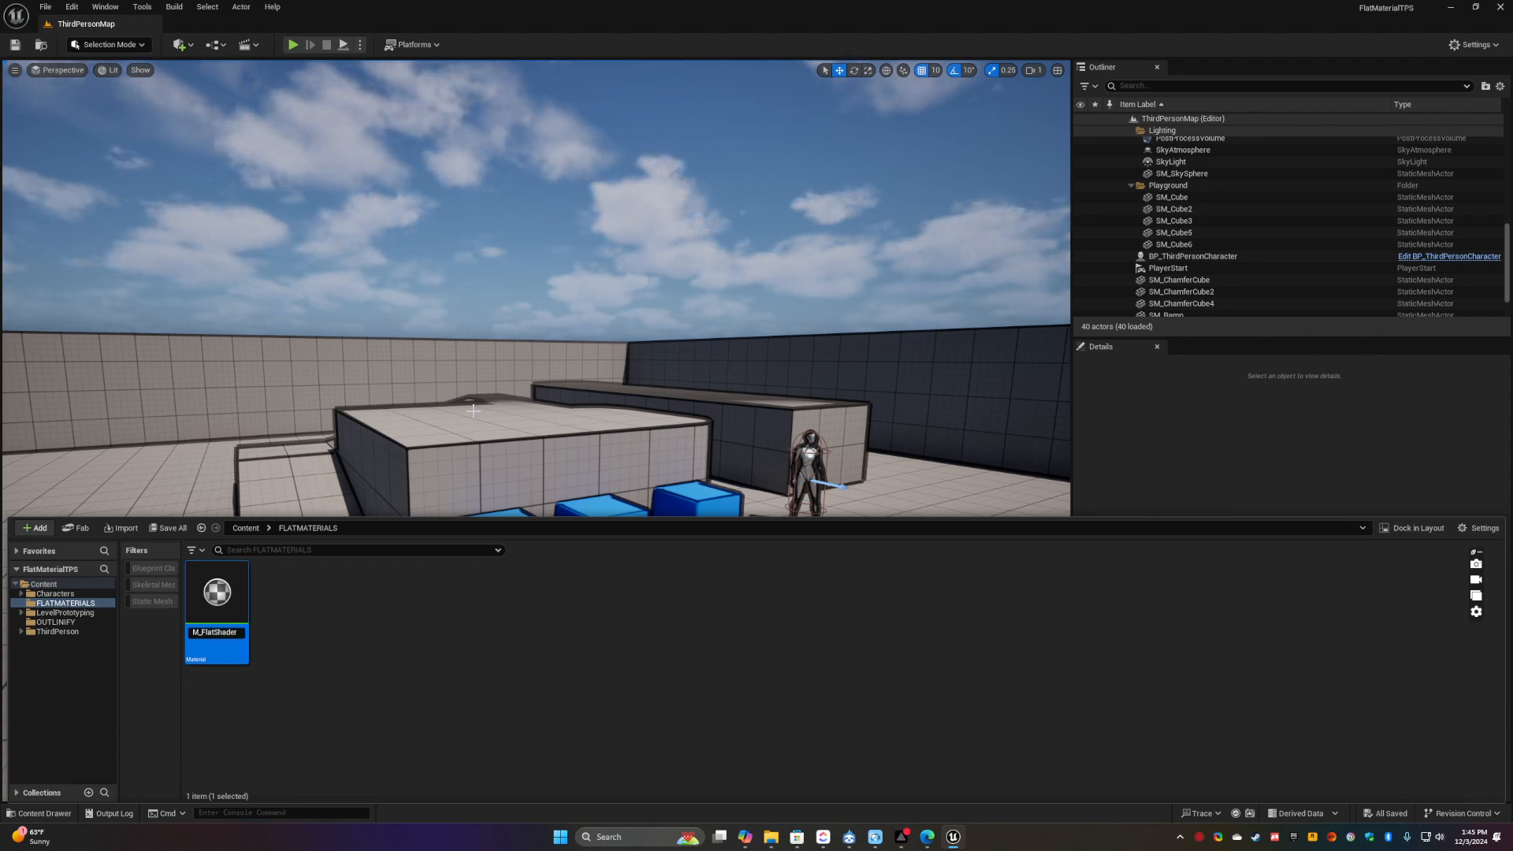
{"action": "key", "text": "Return"}
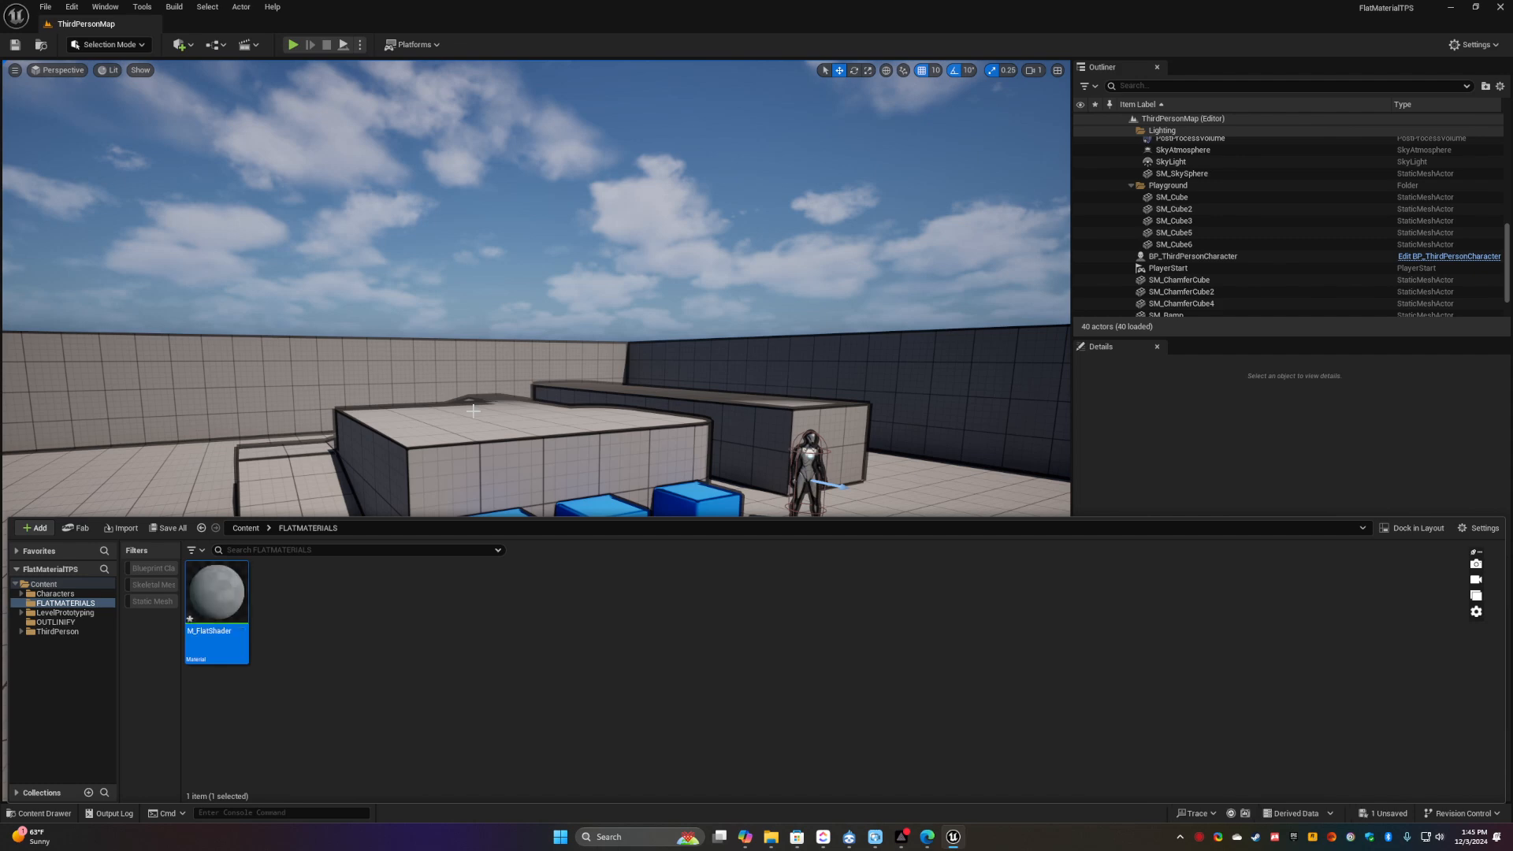
Open the M_FlatShader material and set its shading model to Unlit
{"action": "double_click", "coordinate": [233, 586]}
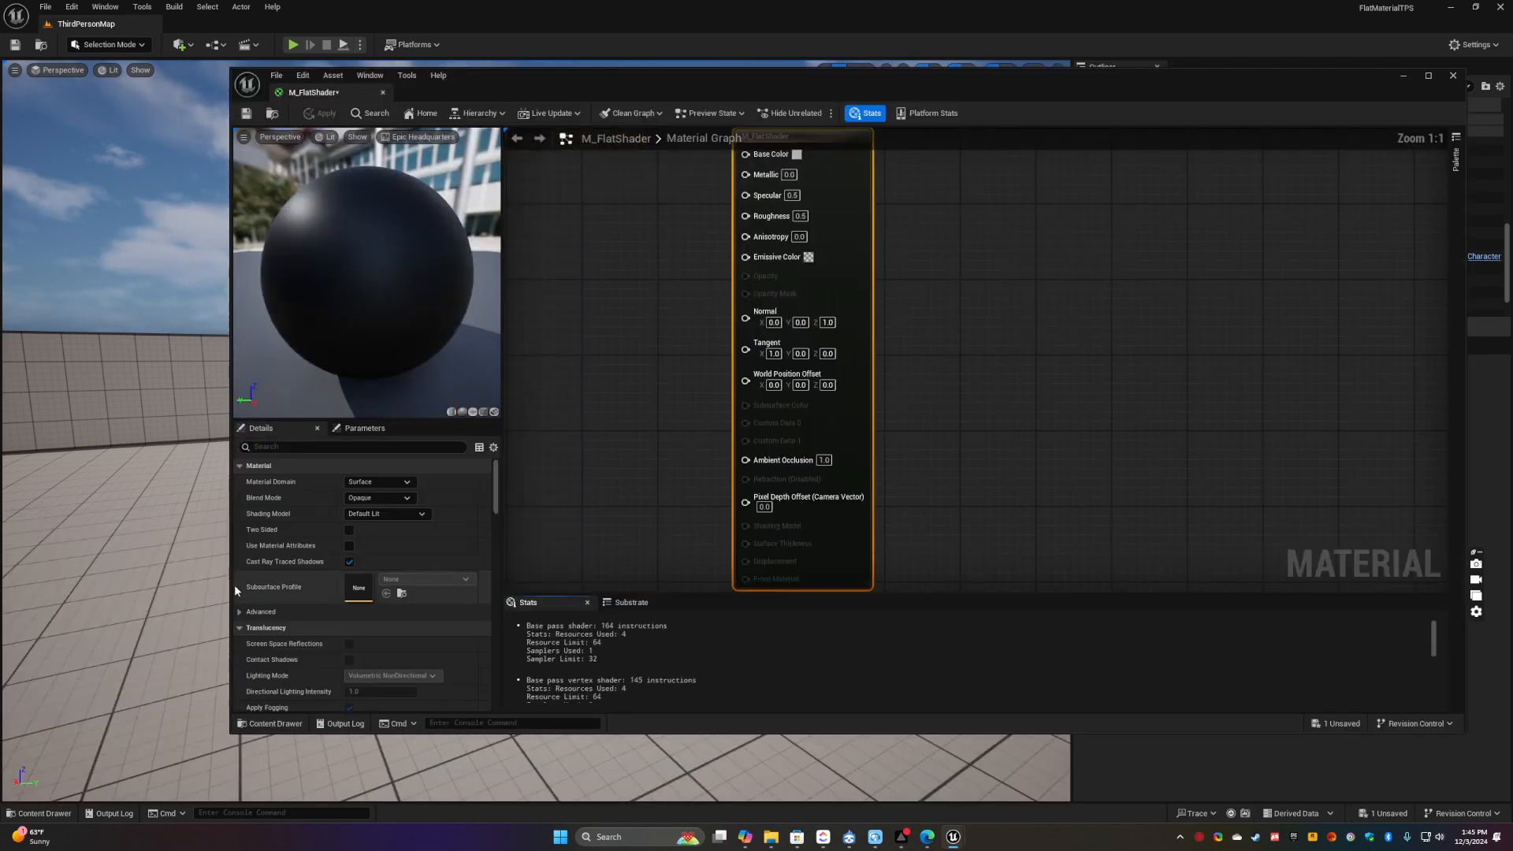
{"action": "right_click_drag", "start_coordinate": [737, 253], "coordinate": [777, 371]}
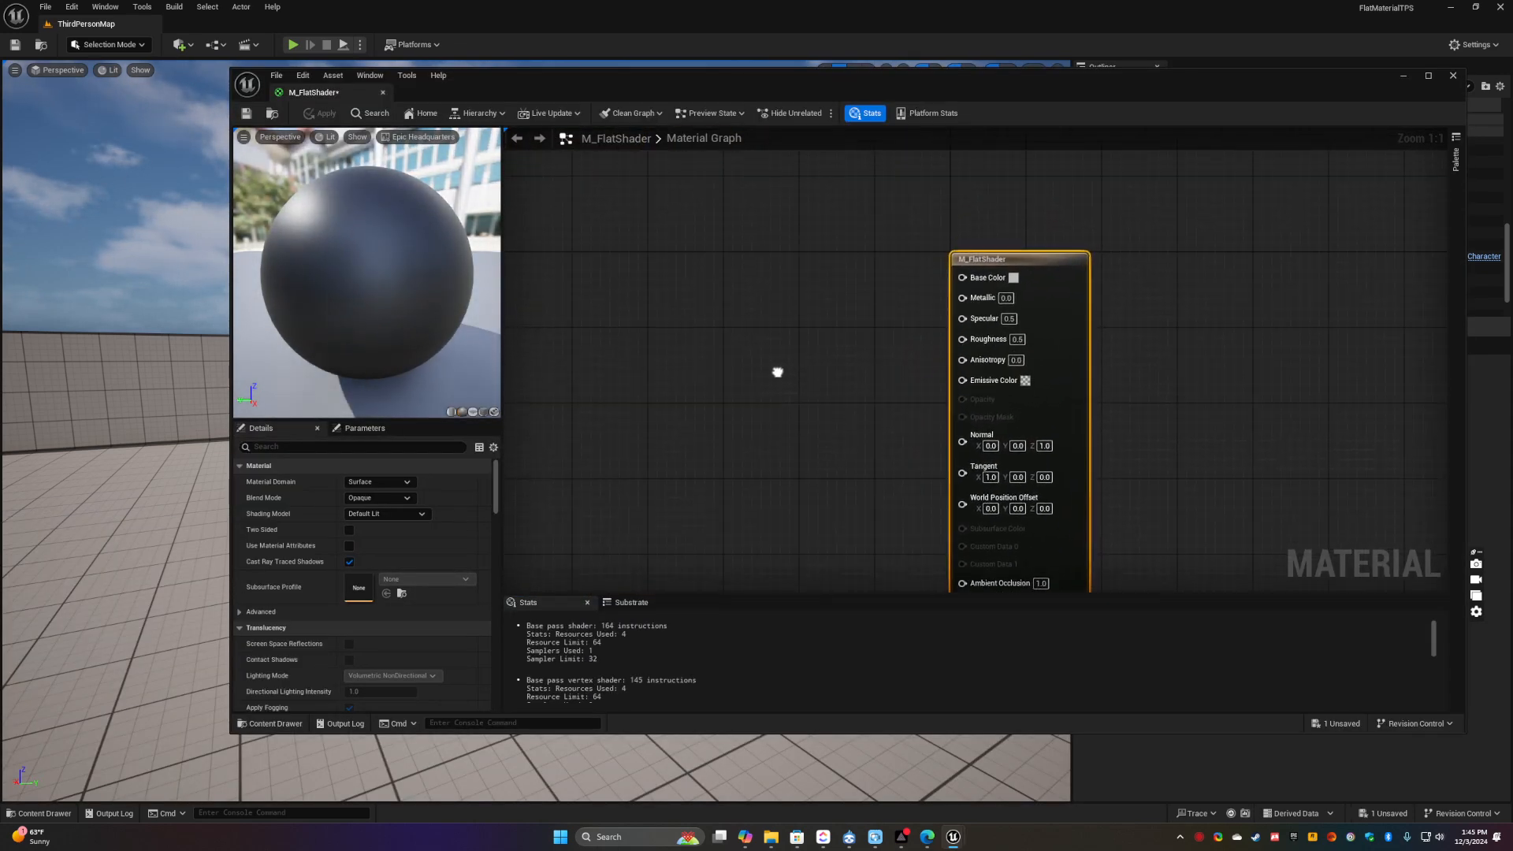
{"action": "left_click_drag", "start_coordinate": [352, 237], "coordinate": [402, 291]}
{"action": "left_click", "coordinate": [711, 474]}
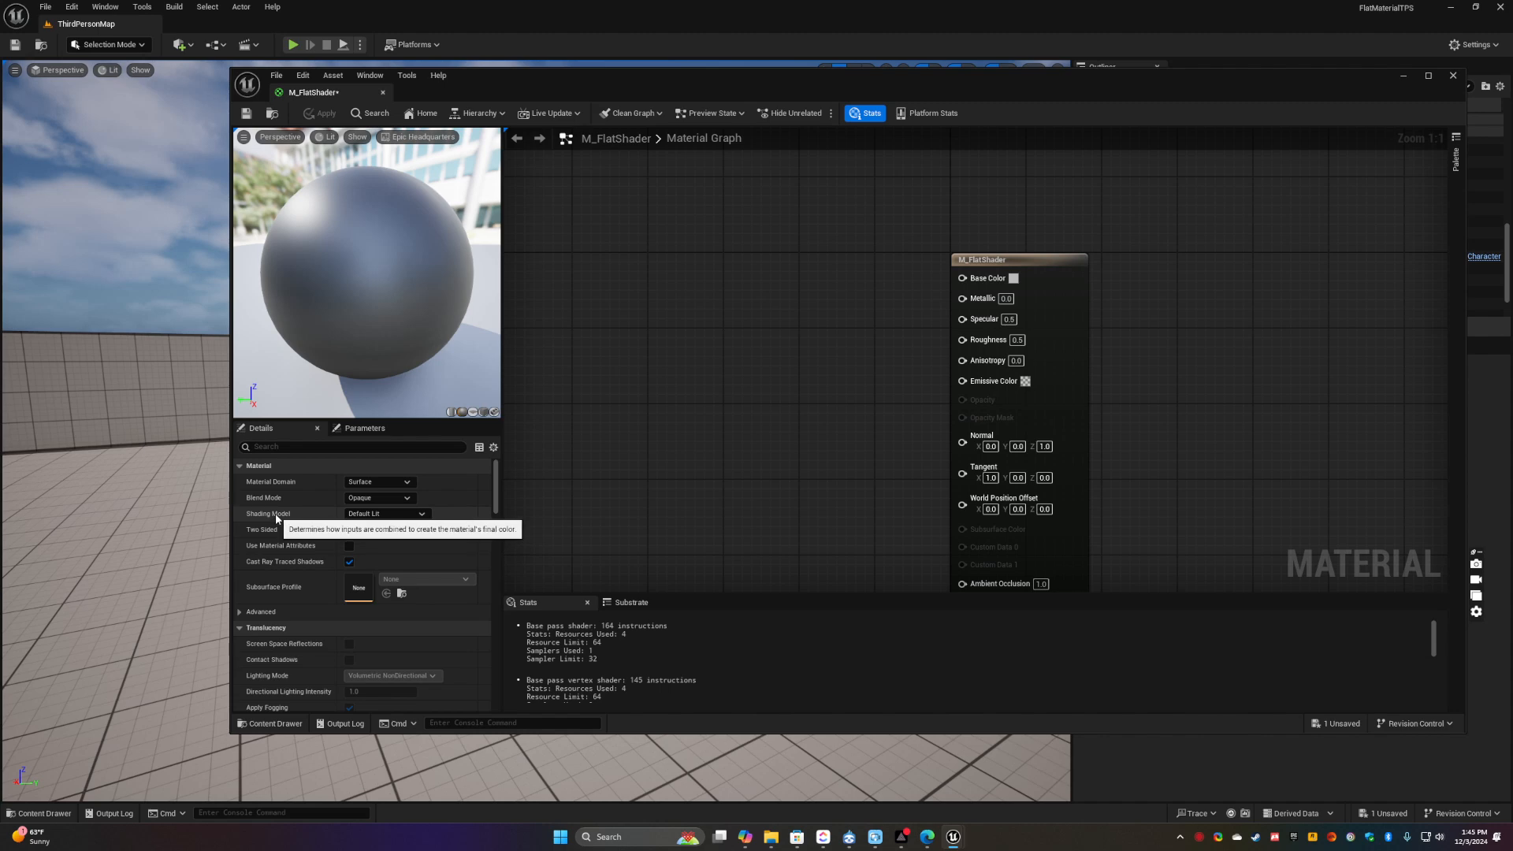
{"action": "left_click", "coordinate": [377, 514]}
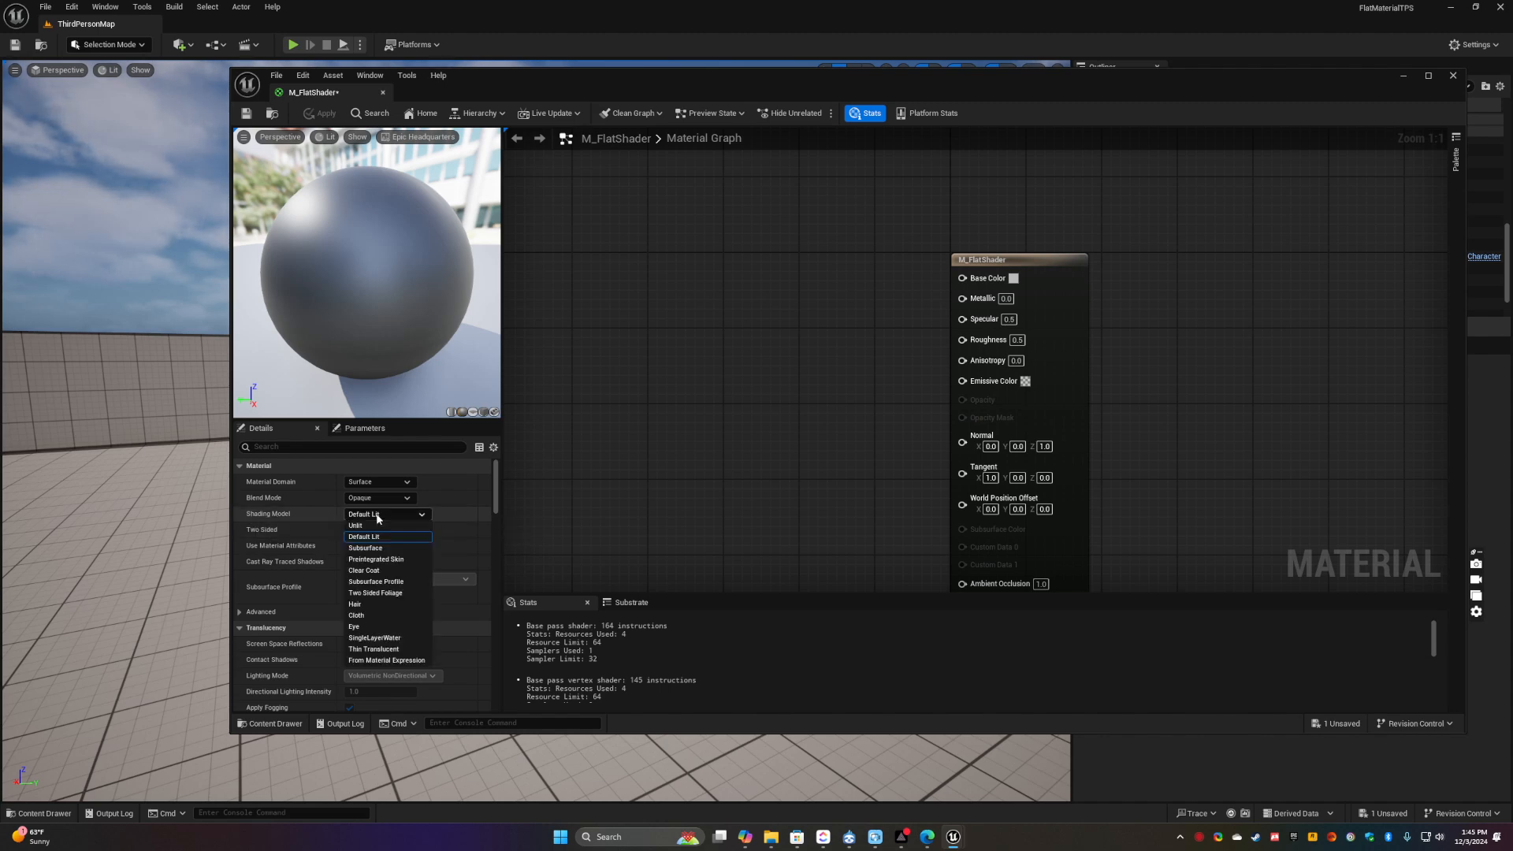
{"action": "left_click", "coordinate": [377, 525]}
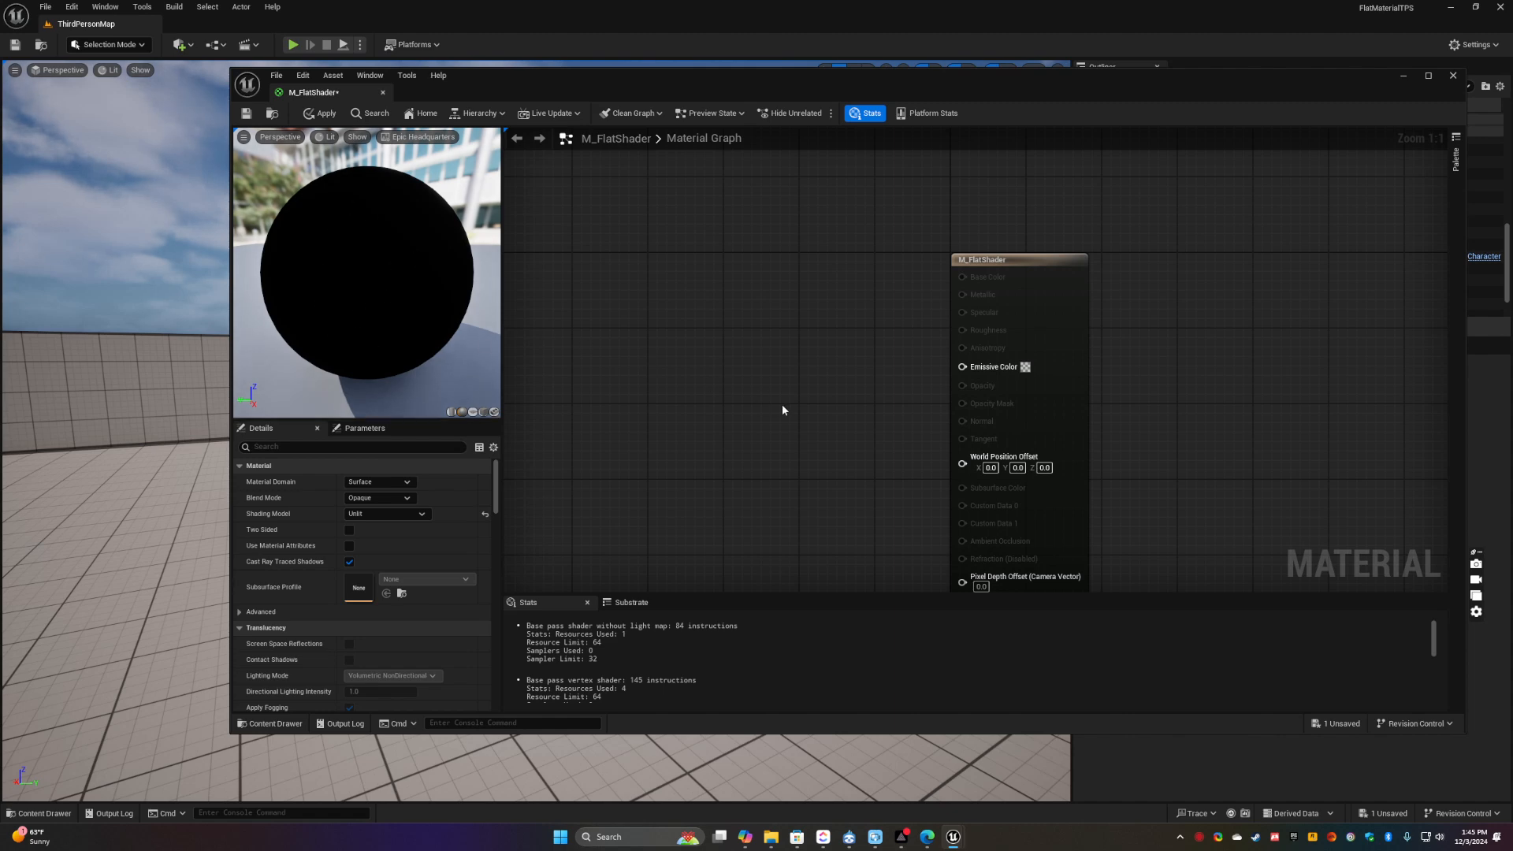
Add a vector parameter named Base Color to the material graph, placed beside the material output node at Emissive Color height
{"action": "left_click", "coordinate": [727, 390]}
{"action": "type", "text": "vvvvvvvv"}
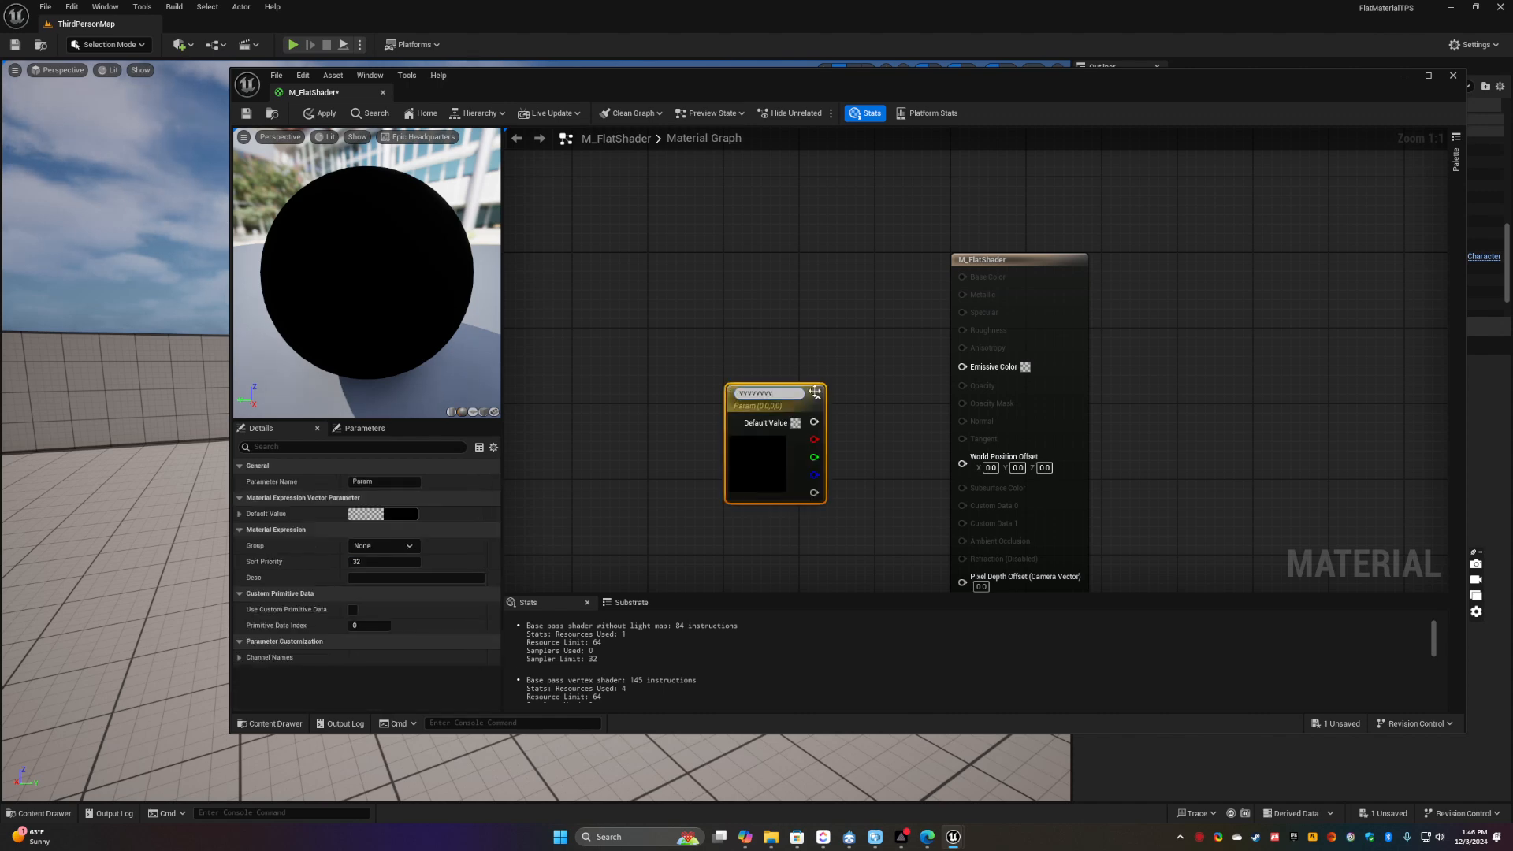
{"action": "double_click", "coordinate": [765, 392]}
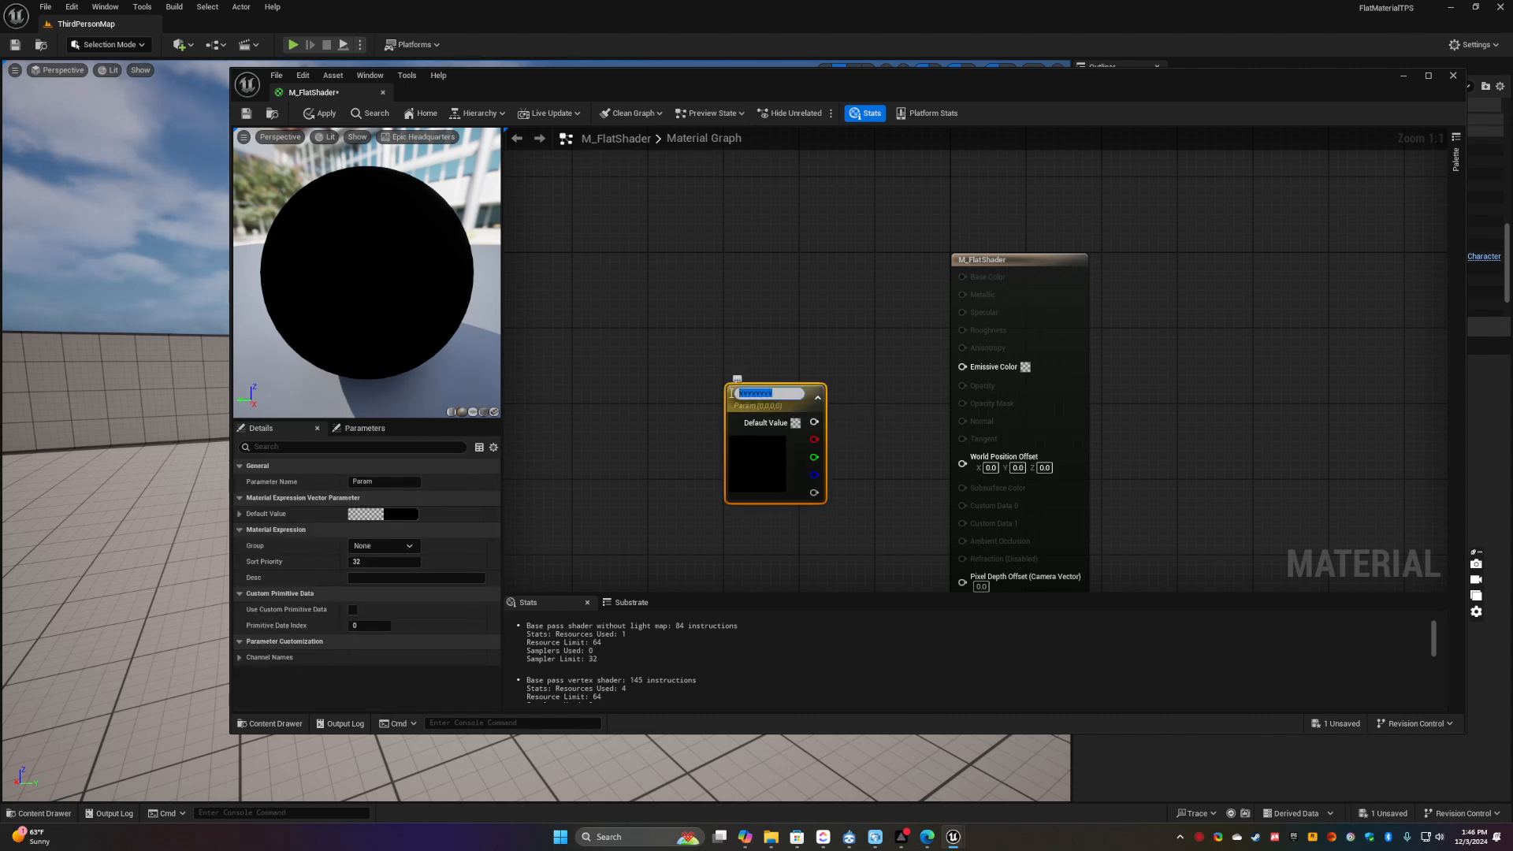
{"action": "type", "text": "Base Color"}
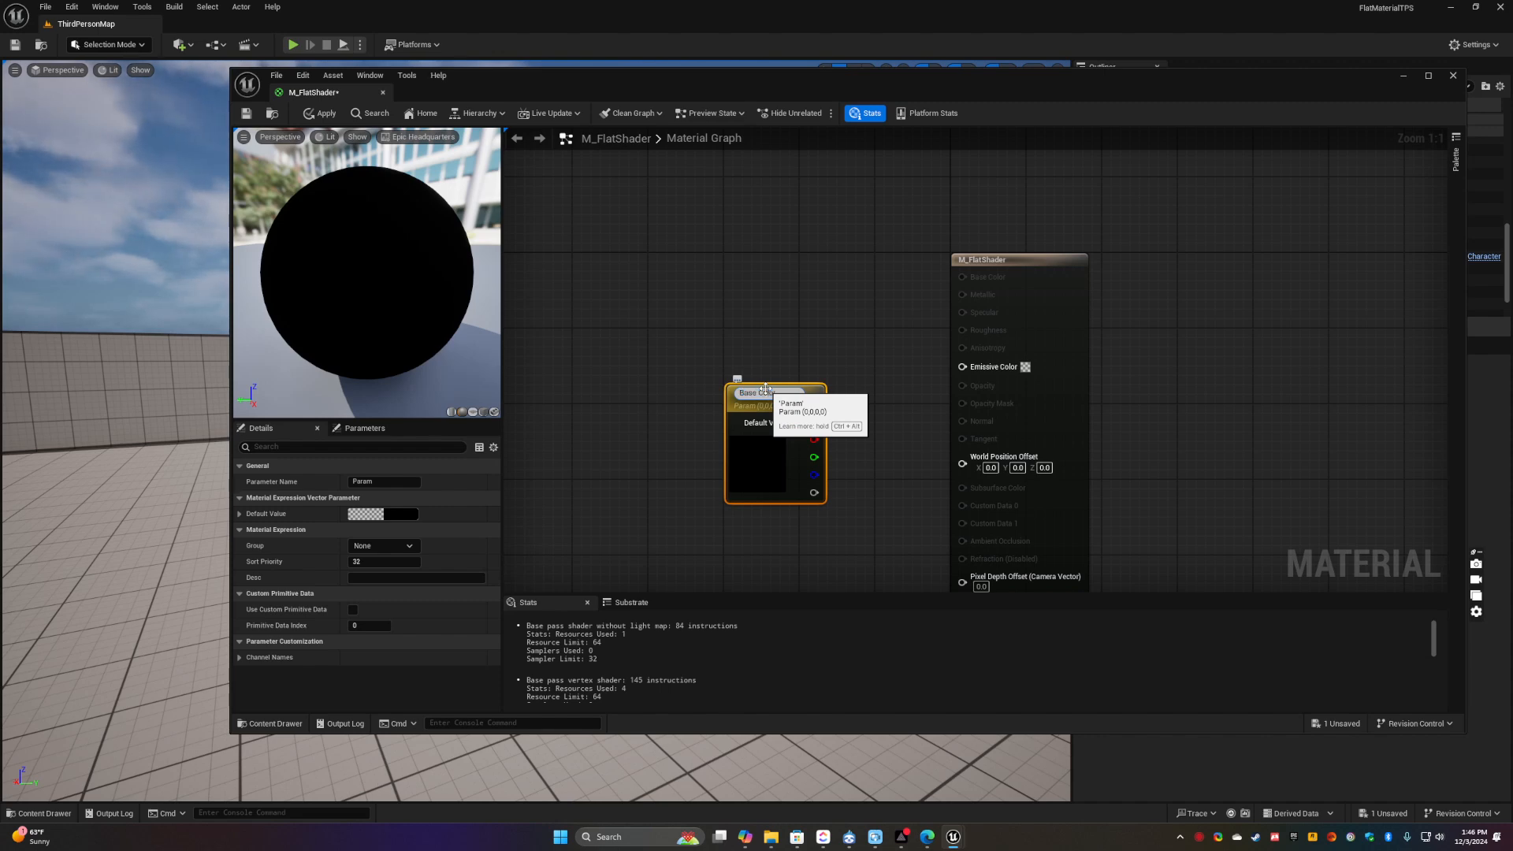
{"action": "left_click", "coordinate": [828, 386]}
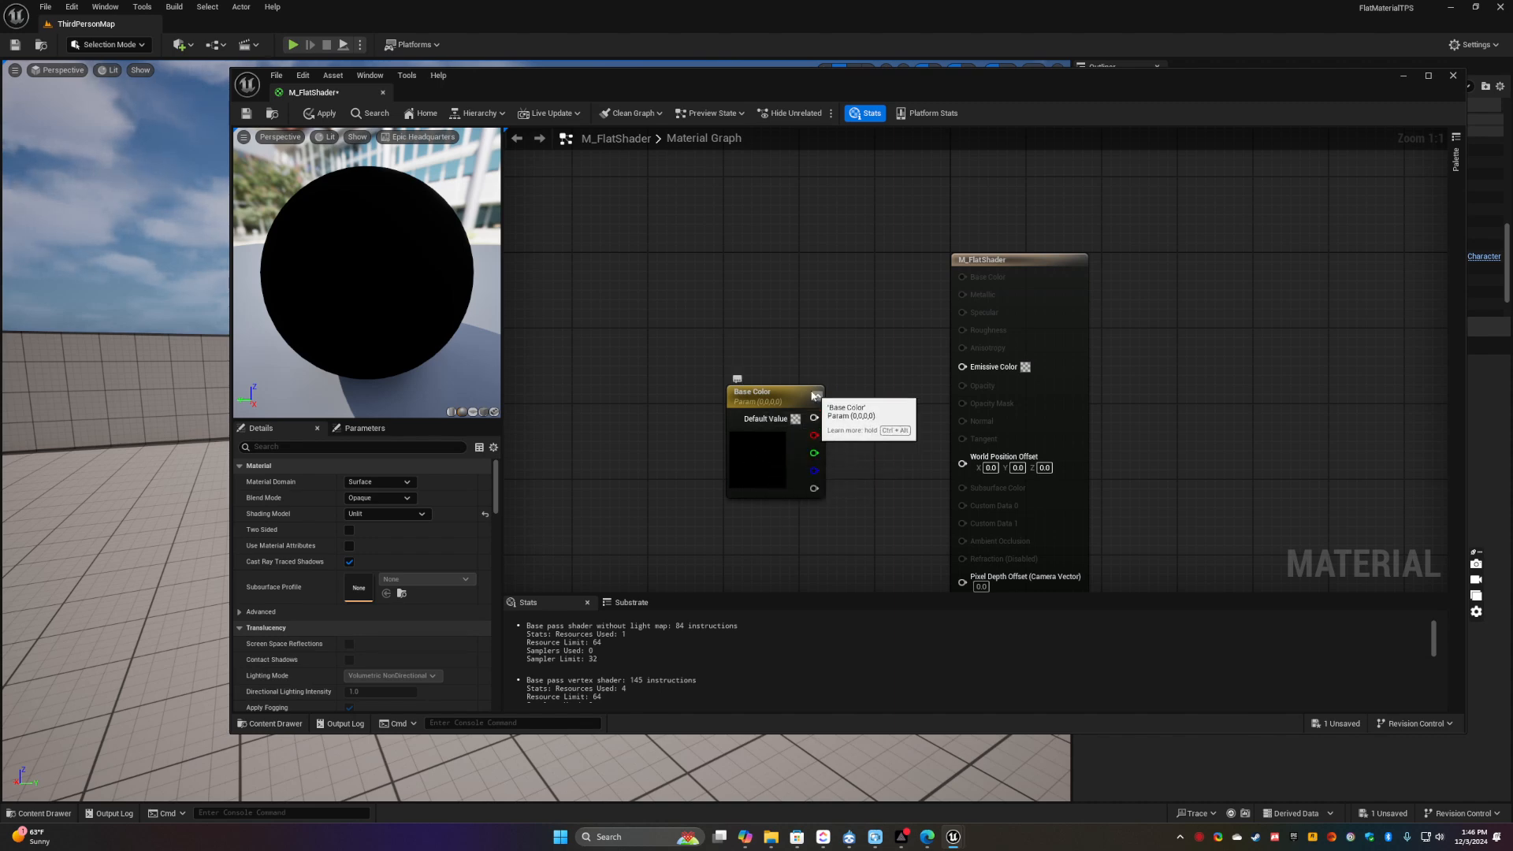
{"action": "left_click_drag", "start_coordinate": [786, 398], "coordinate": [768, 356]}
{"action": "double_click", "coordinate": [768, 355]}
{"action": "key", "text": "Return"}
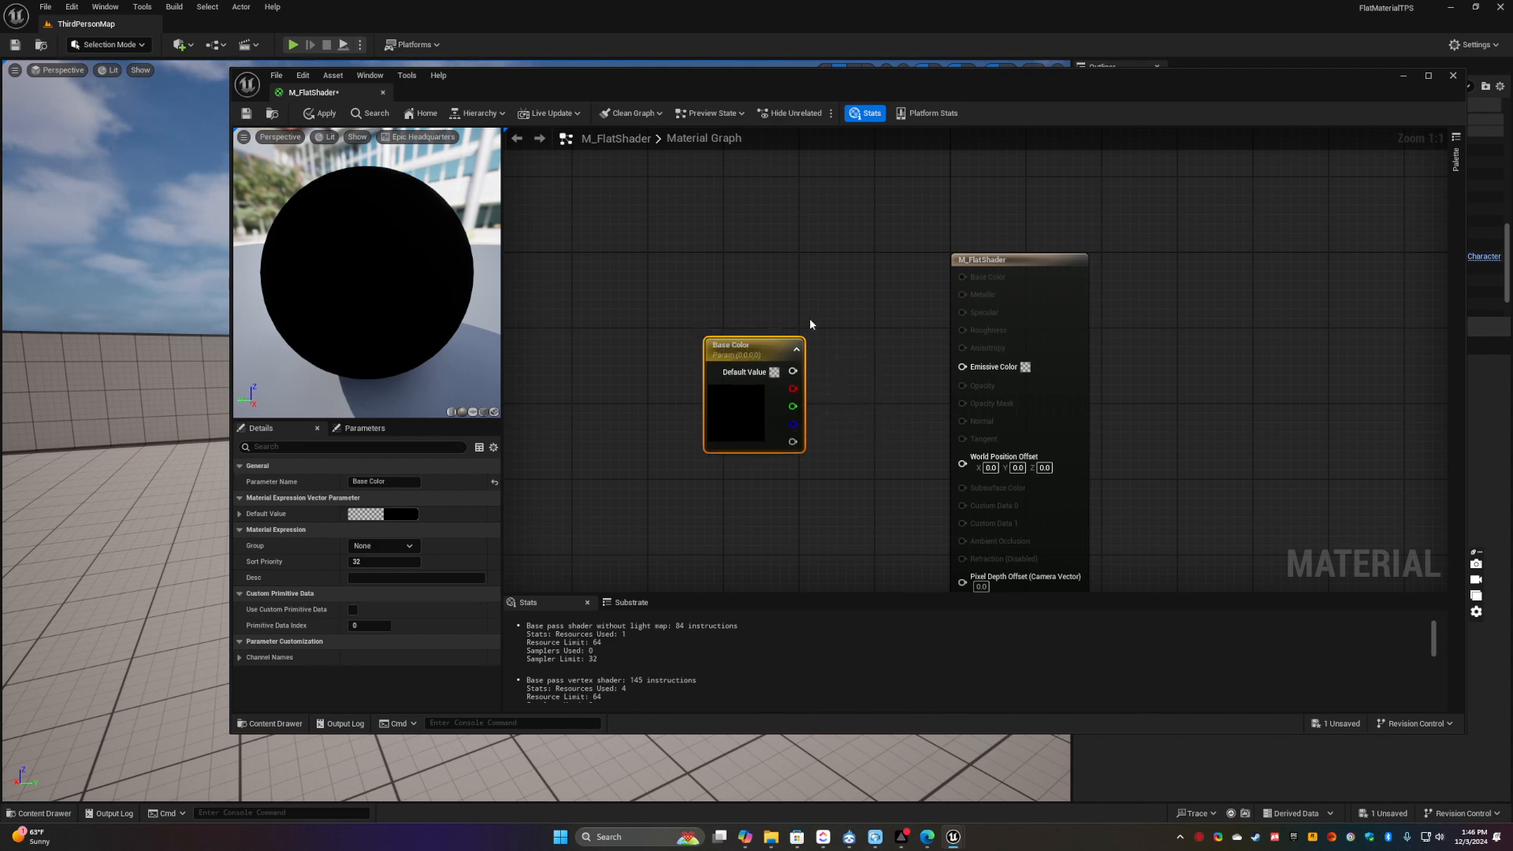
Set the Base Color parameter's default value to white by raising its color value to 1.0
{"action": "left_click", "coordinate": [400, 515]}
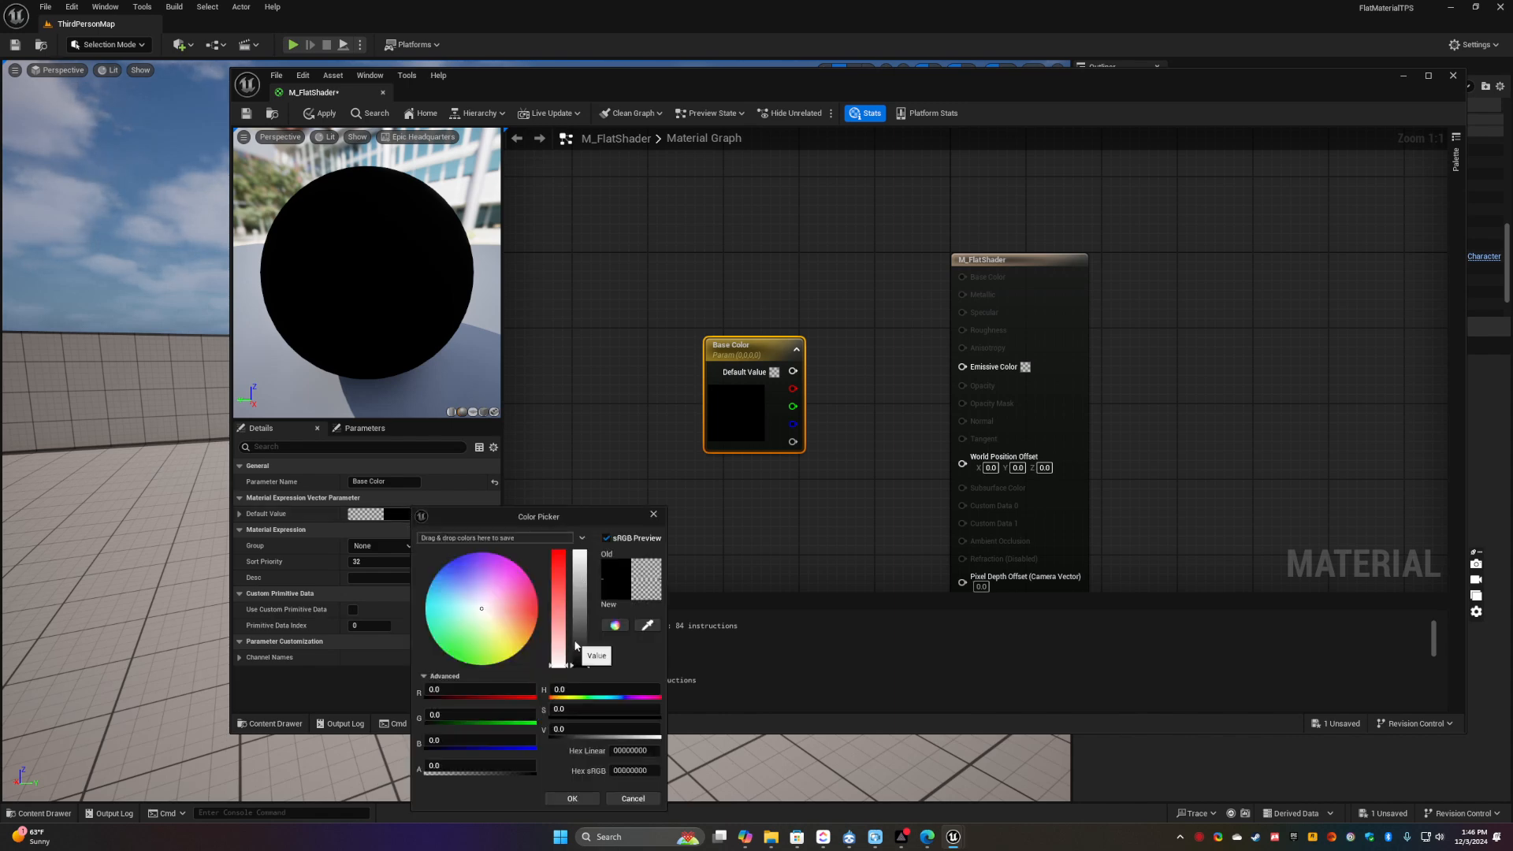
{"action": "left_click_drag", "start_coordinate": [579, 621], "coordinate": [584, 544]}
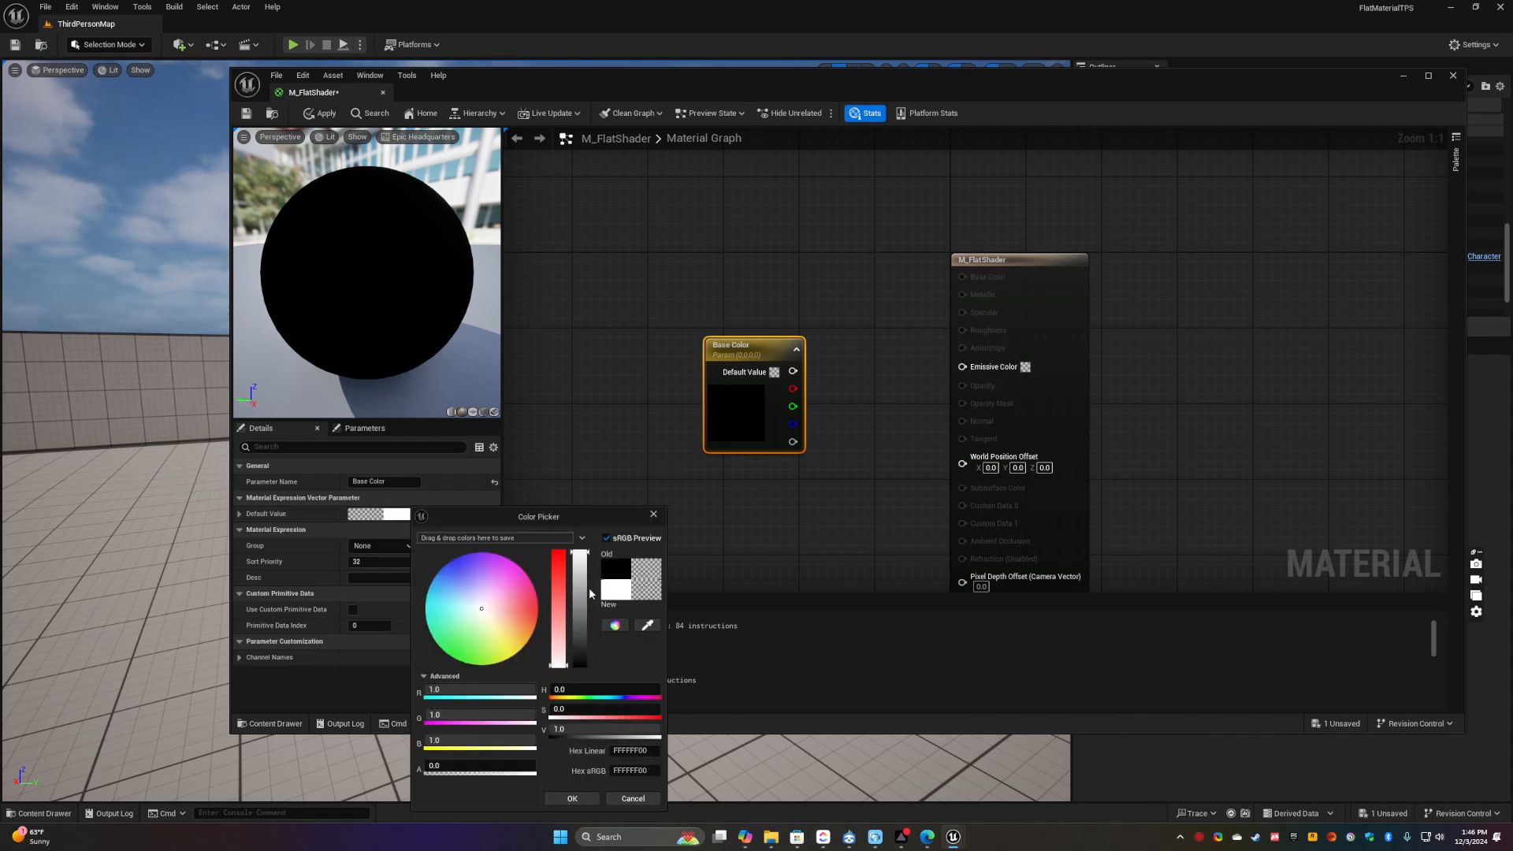
{"action": "left_click", "coordinate": [572, 798]}
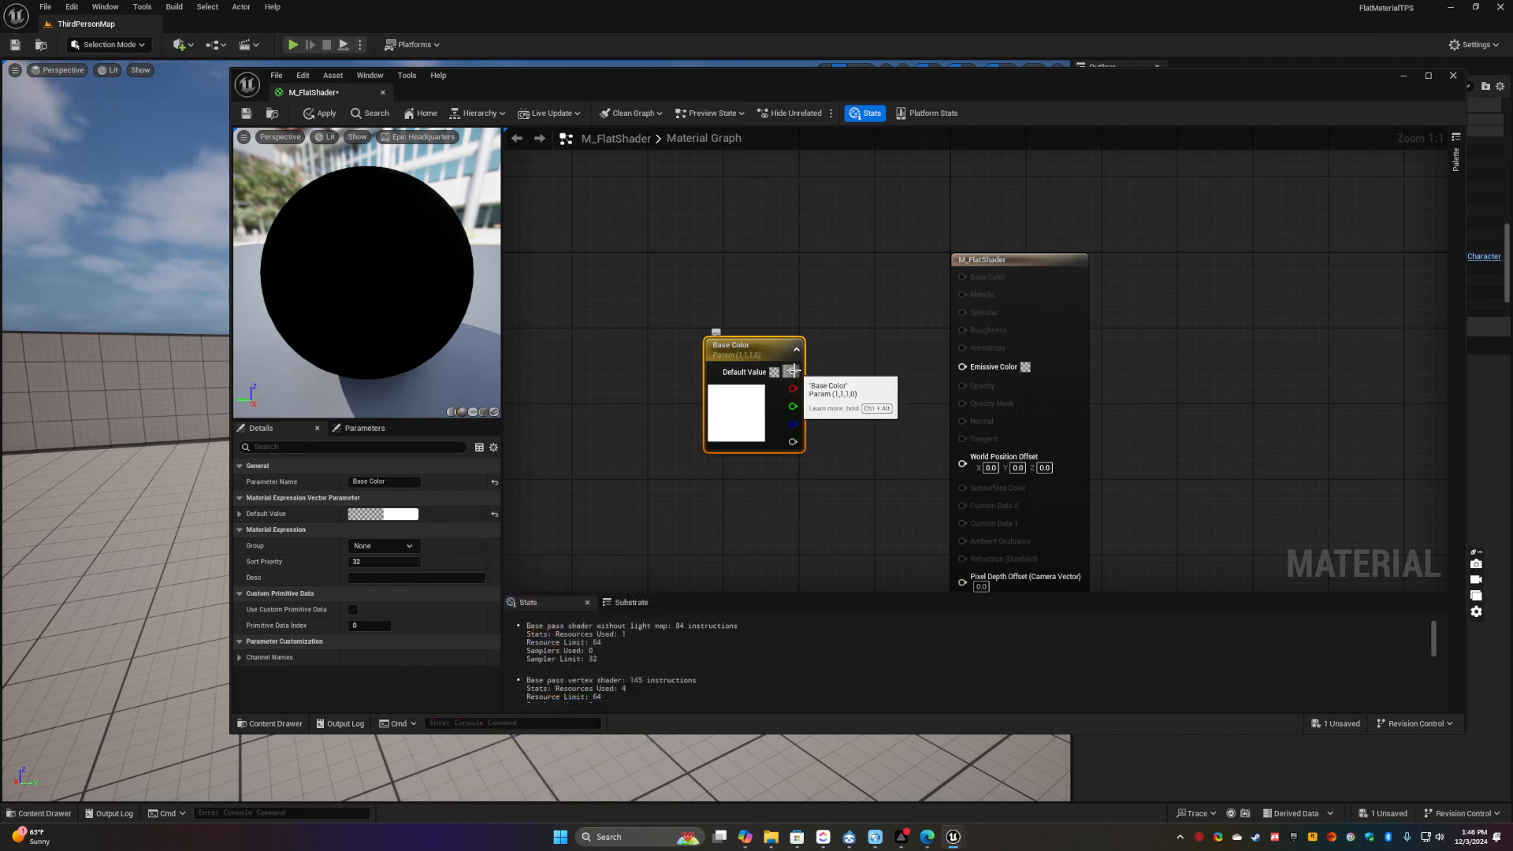
Connect Base Color to the material's Emissive Color input and rotate the preview to check the sphere's shading
{"action": "left_click_drag", "start_coordinate": [792, 371], "coordinate": [960, 367]}
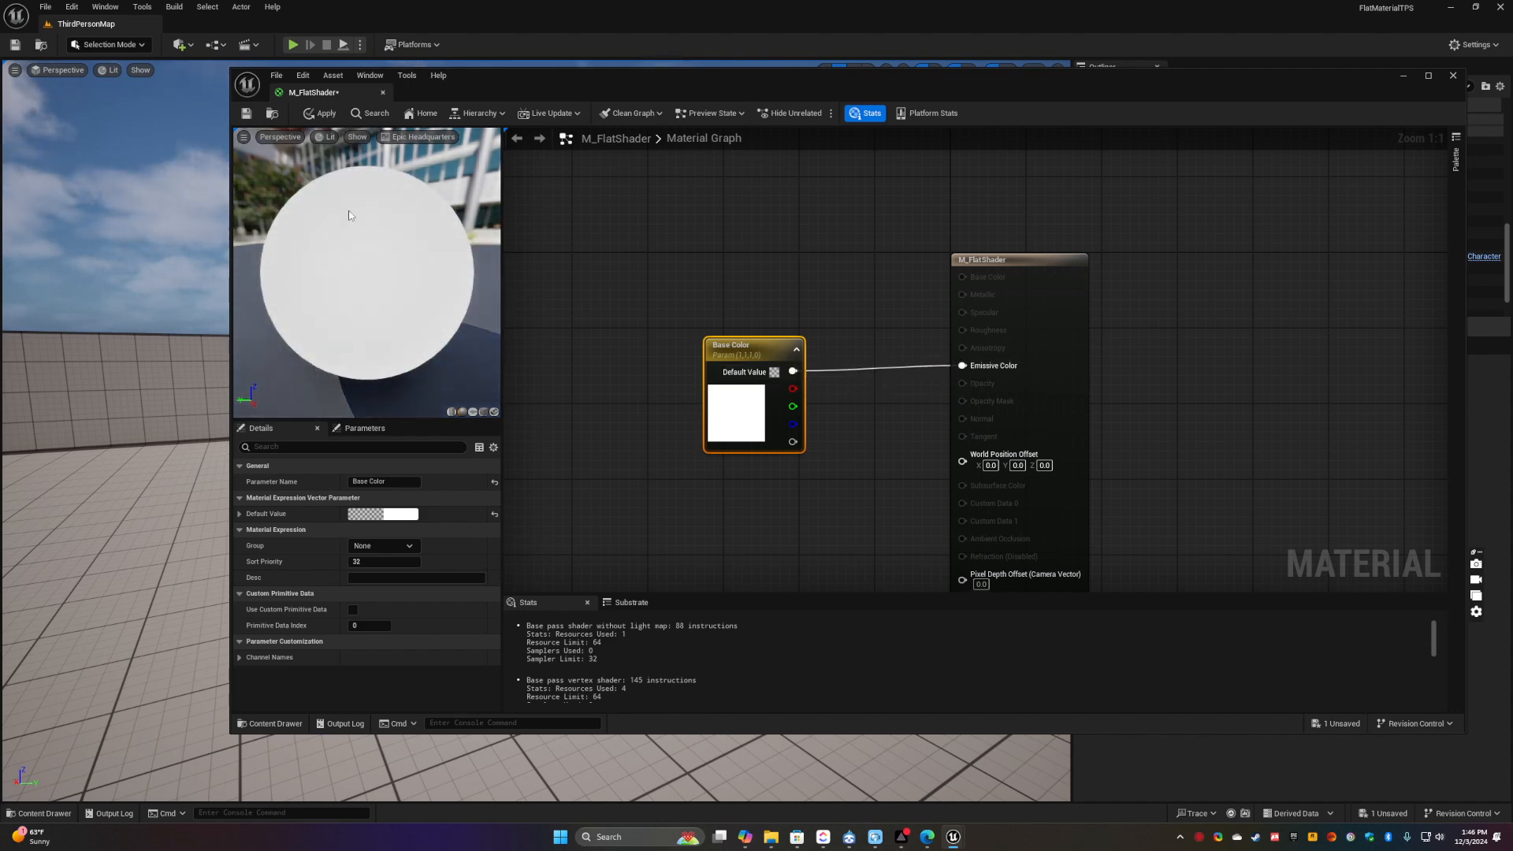
{"action": "left_click_drag", "start_coordinate": [287, 273], "coordinate": [499, 286]}
{"action": "mouse_move", "coordinate": [368, 273]}
{"action": "left_mouse_down"}
{"action": "mouse_move", "coordinate": [398, 279]}
{"action": "mouse_move", "coordinate": [339, 272]}
{"action": "left_mouse_up"}
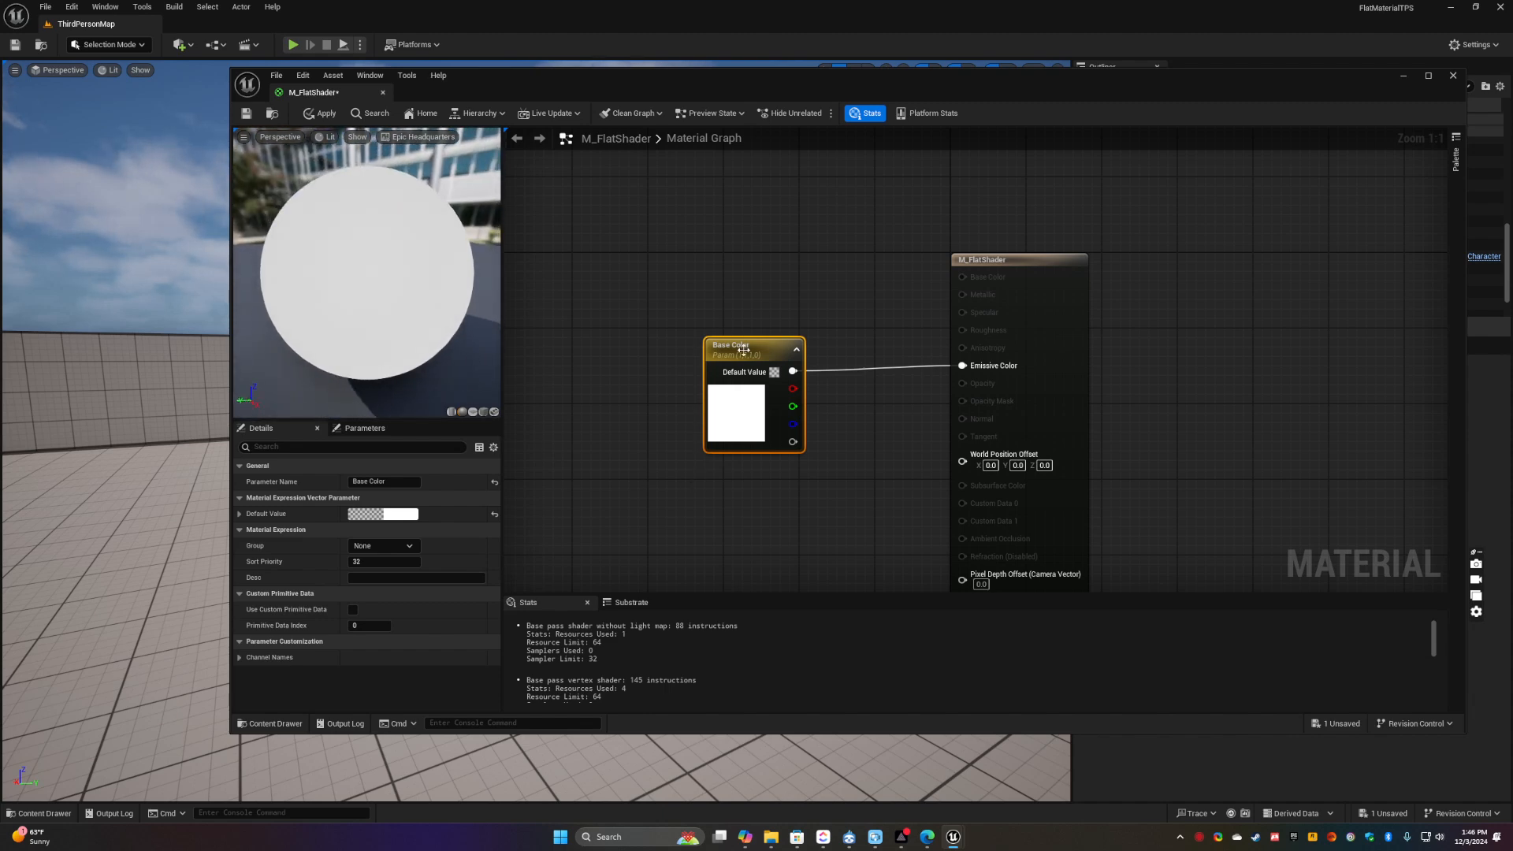
Add a Multiply node with Base Color as its A input, placed between Base Color and the material output
{"action": "left_click_drag", "start_coordinate": [746, 357], "coordinate": [747, 347]}
{"action": "right_click_drag", "start_coordinate": [813, 499], "coordinate": [843, 378]}
{"action": "left_click_drag", "start_coordinate": [794, 223], "coordinate": [784, 292]}
{"action": "type", "text": "mult"}
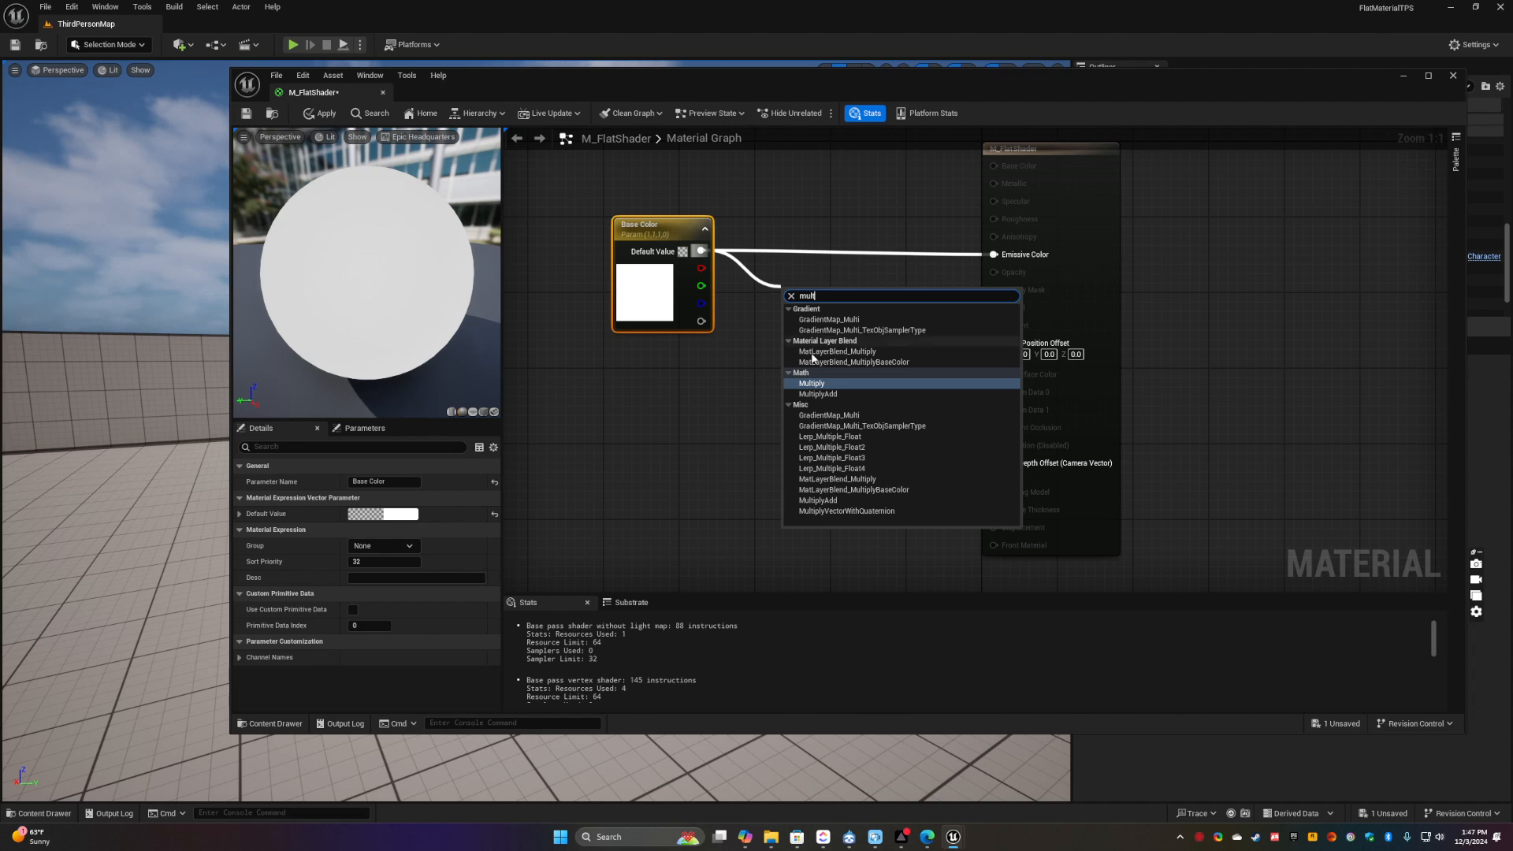
{"action": "left_click", "coordinate": [826, 385]}
{"action": "left_click_drag", "start_coordinate": [823, 302], "coordinate": [882, 289]}
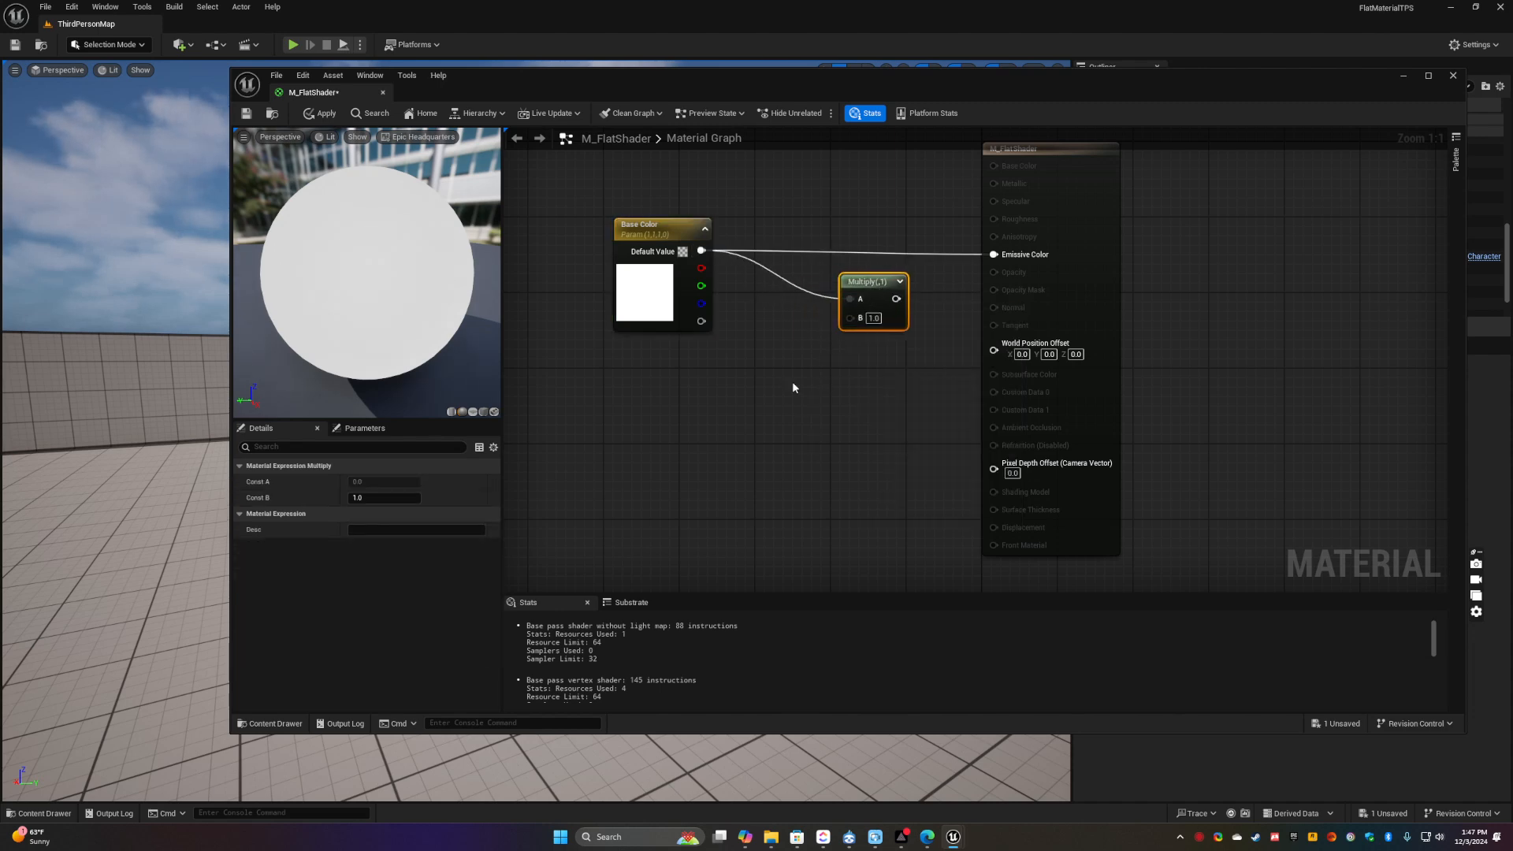
Add a scalar parameter named Emission Strength below the Multiply node's input side and set its default value to 0.1
{"action": "left_click", "coordinate": [750, 364]}
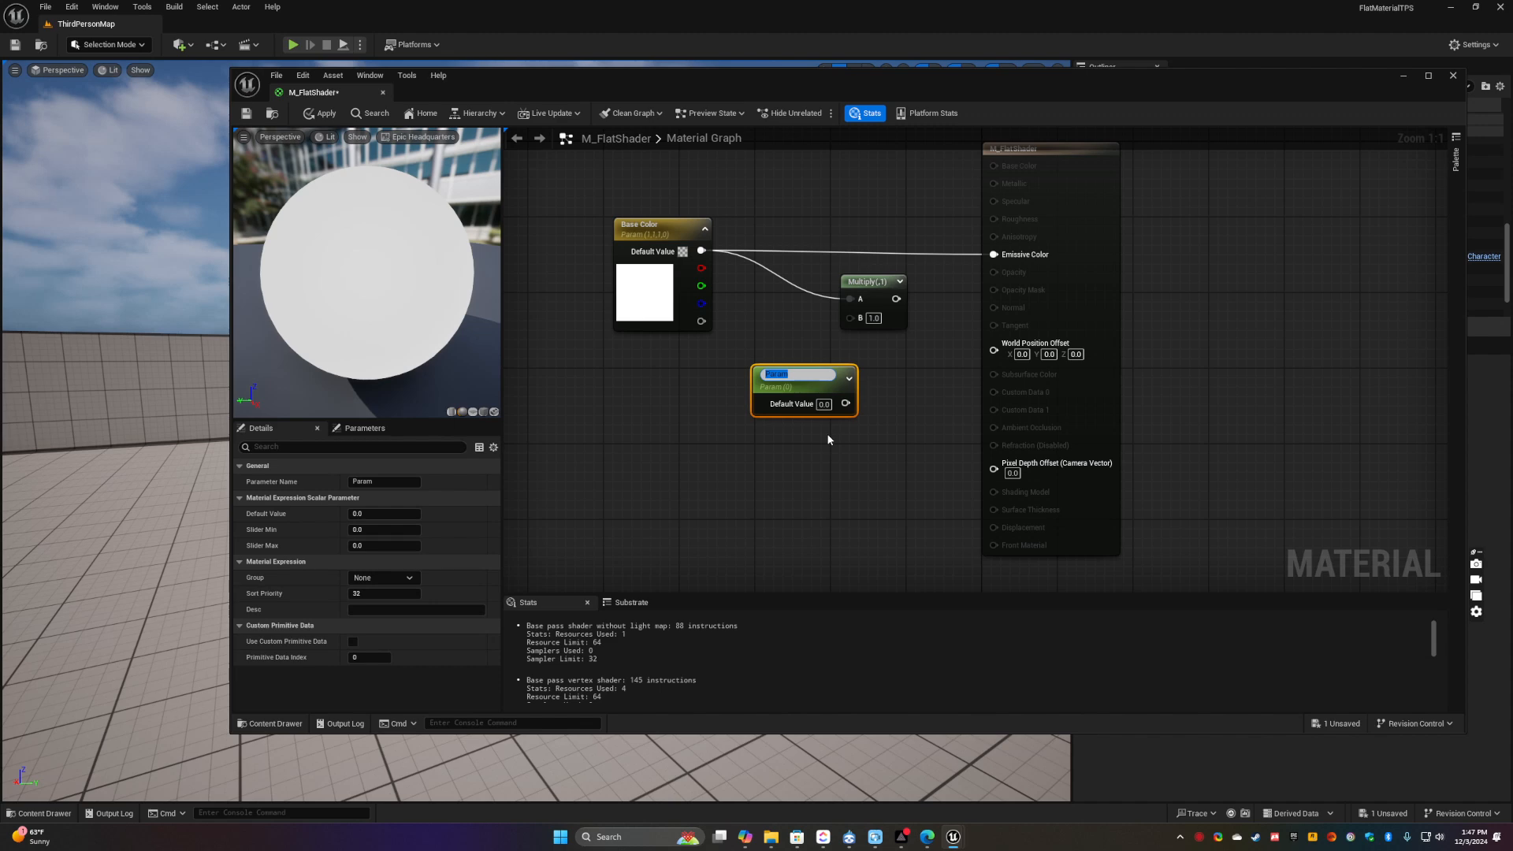
{"action": "type", "text": "F"}
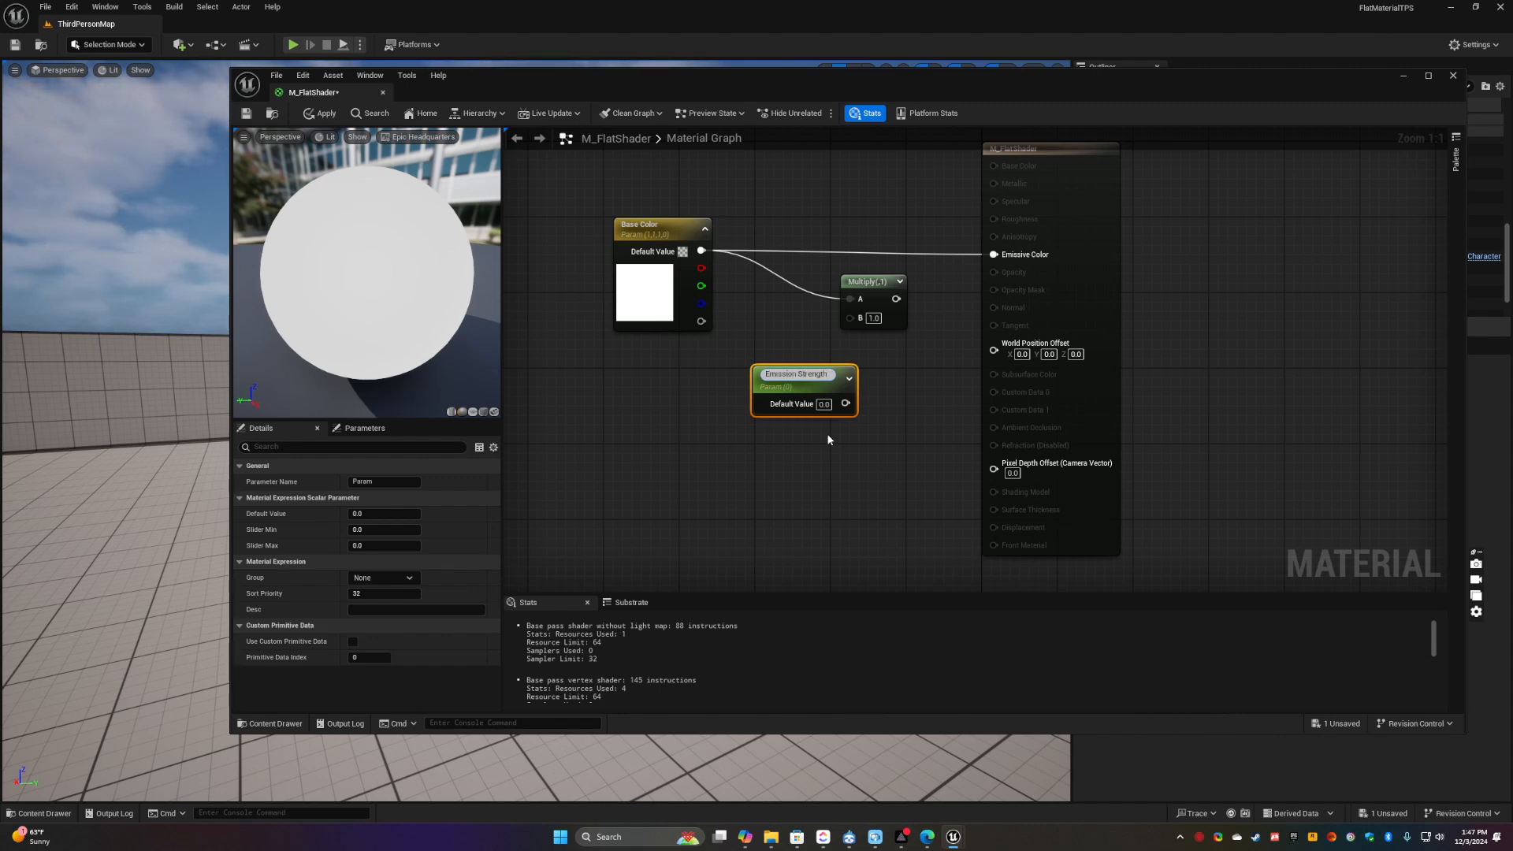
{"action": "key", "text": "Return"}
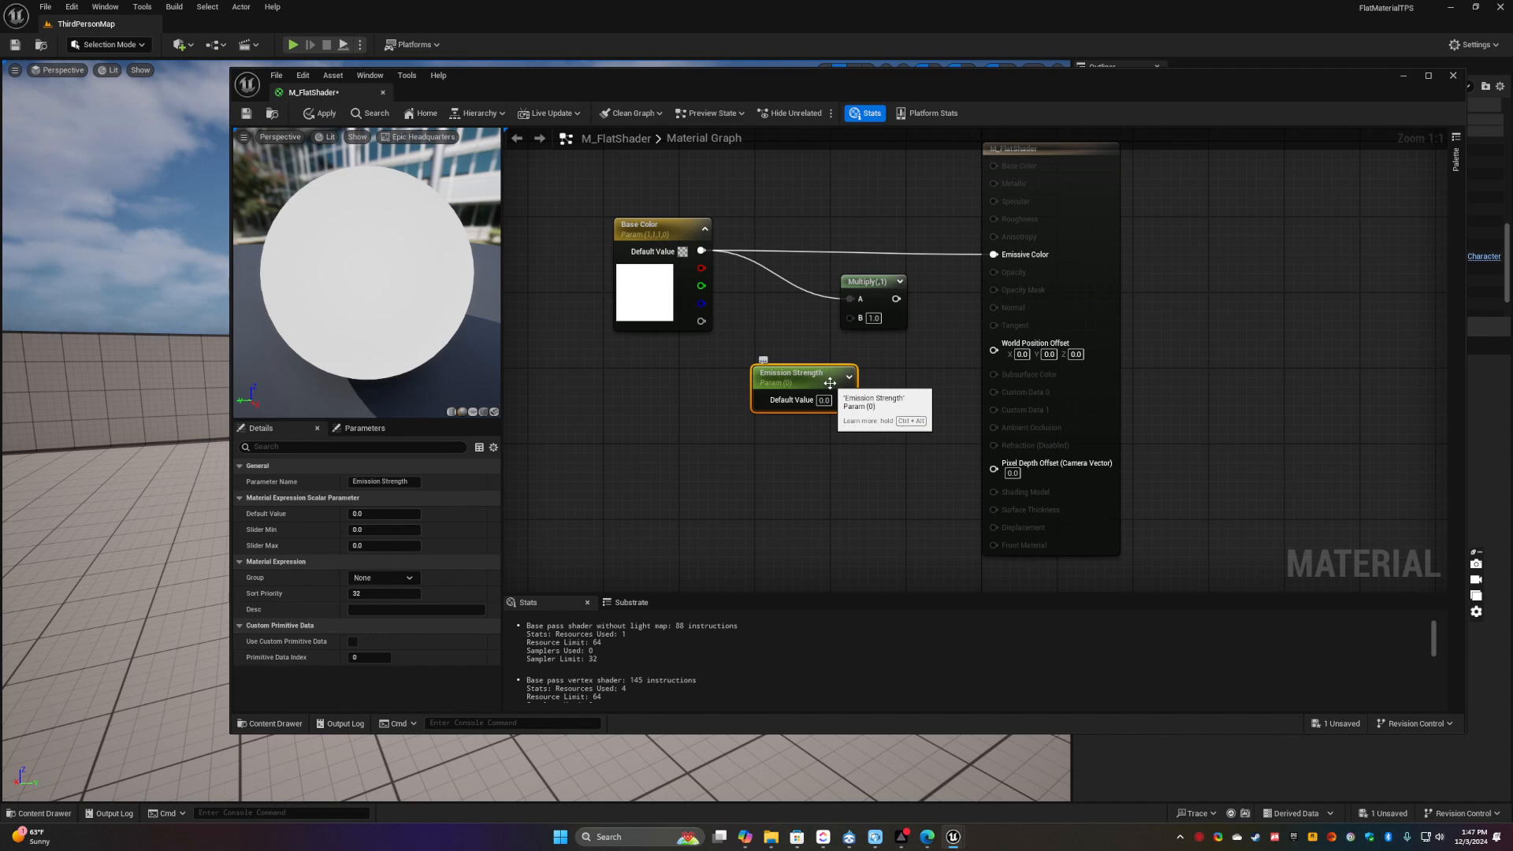
{"action": "left_click_drag", "start_coordinate": [827, 383], "coordinate": [802, 377]}
{"action": "left_click", "coordinate": [799, 394]}
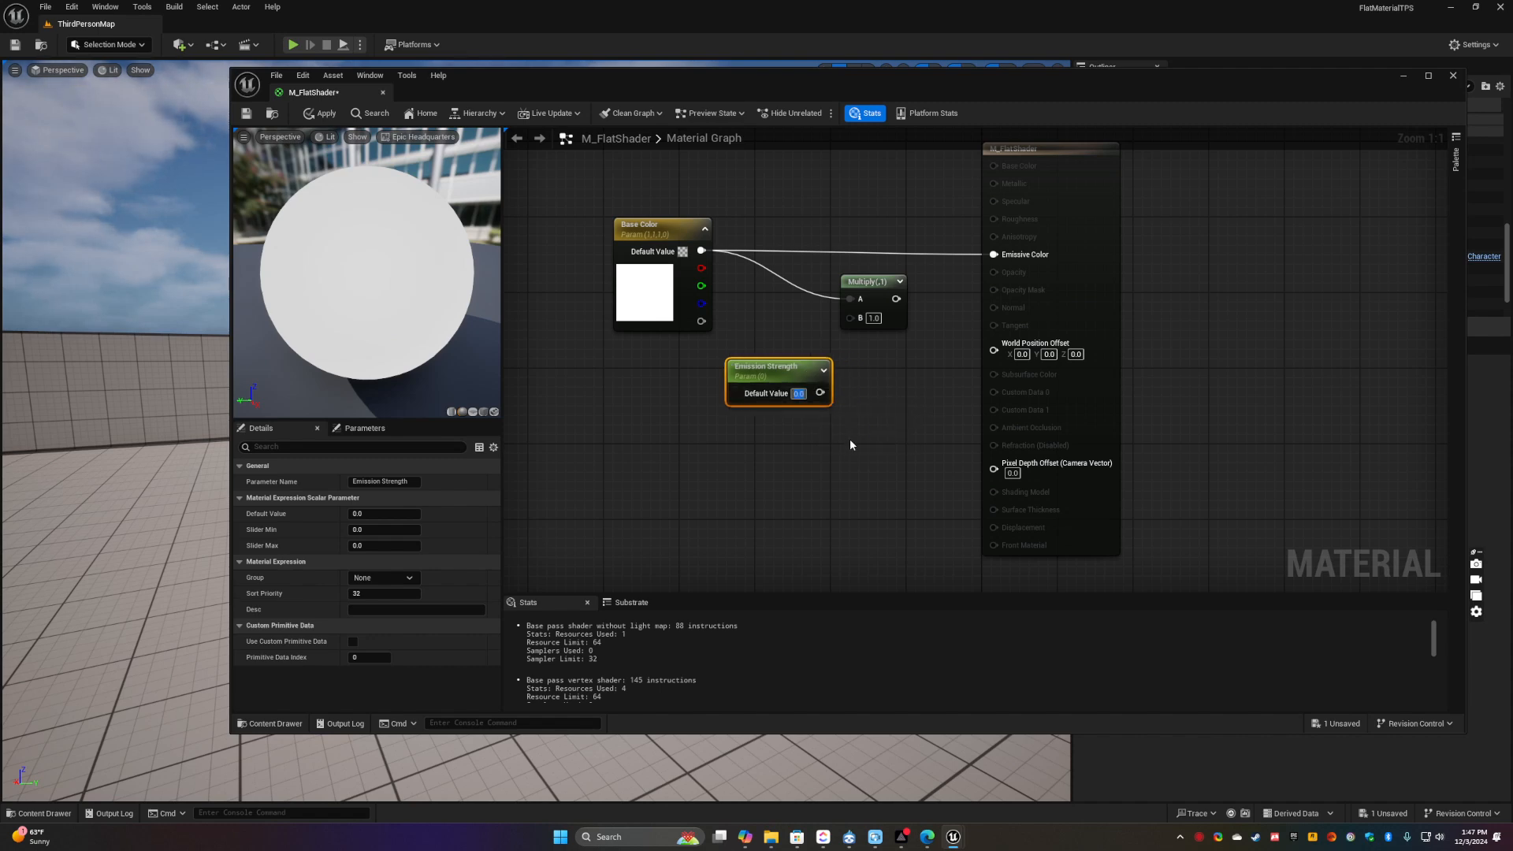
{"action": "type", "text": "0.1"}
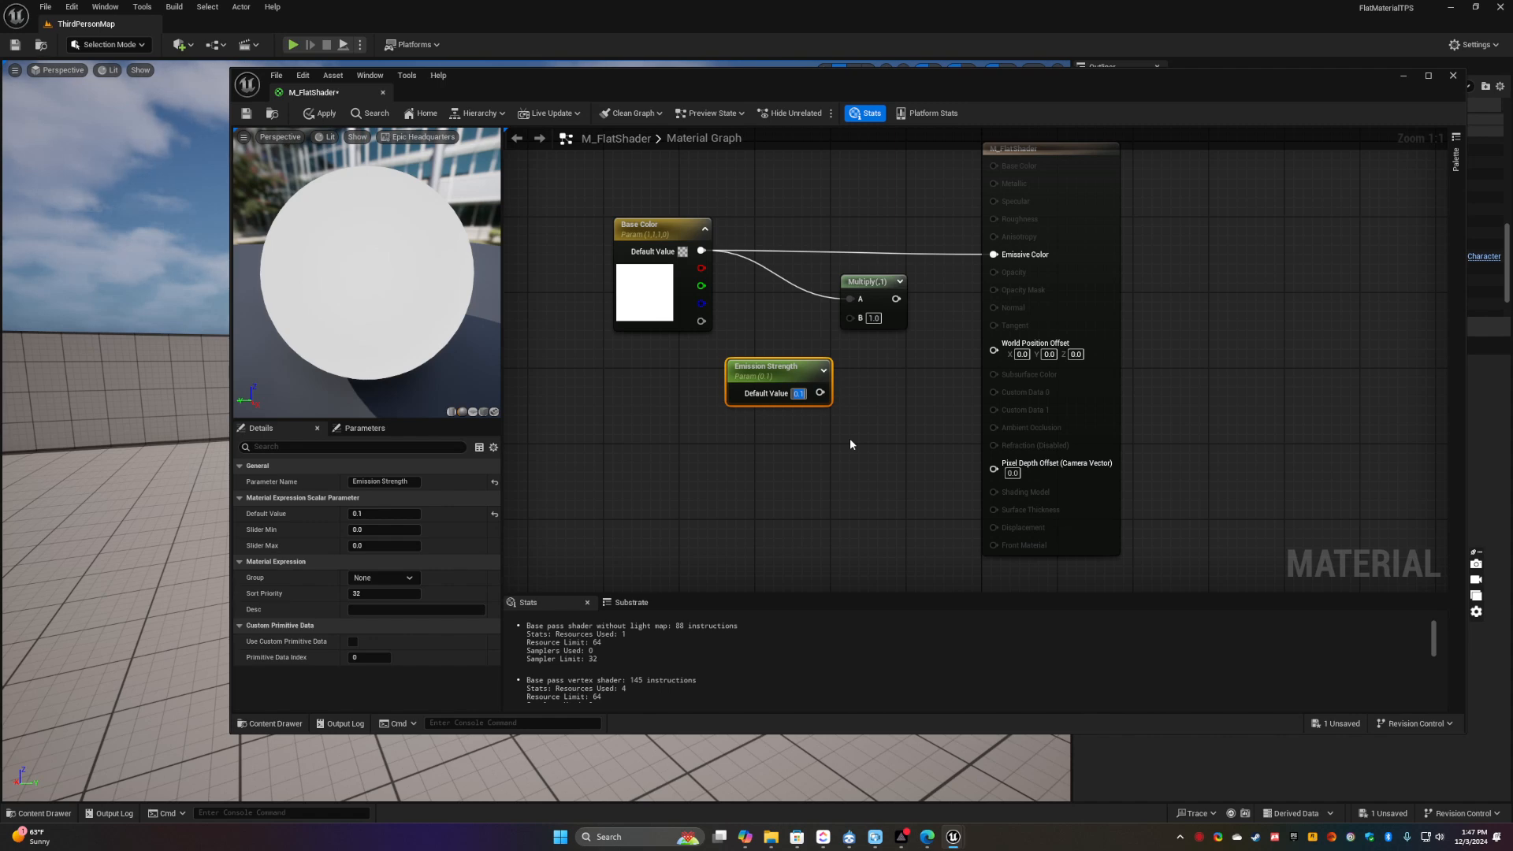
Feed Emissive Color with Base Color multiplied by Emission Strength on input B, and set Emission Strength's default value to 1
{"action": "left_click_drag", "start_coordinate": [819, 393], "coordinate": [996, 255]}
{"action": "left_click_drag", "start_coordinate": [865, 290], "coordinate": [876, 245]}
{"action": "left_click", "coordinate": [798, 393]}
{"action": "type", "text": "1"}
{"action": "left_click", "coordinate": [885, 423]}
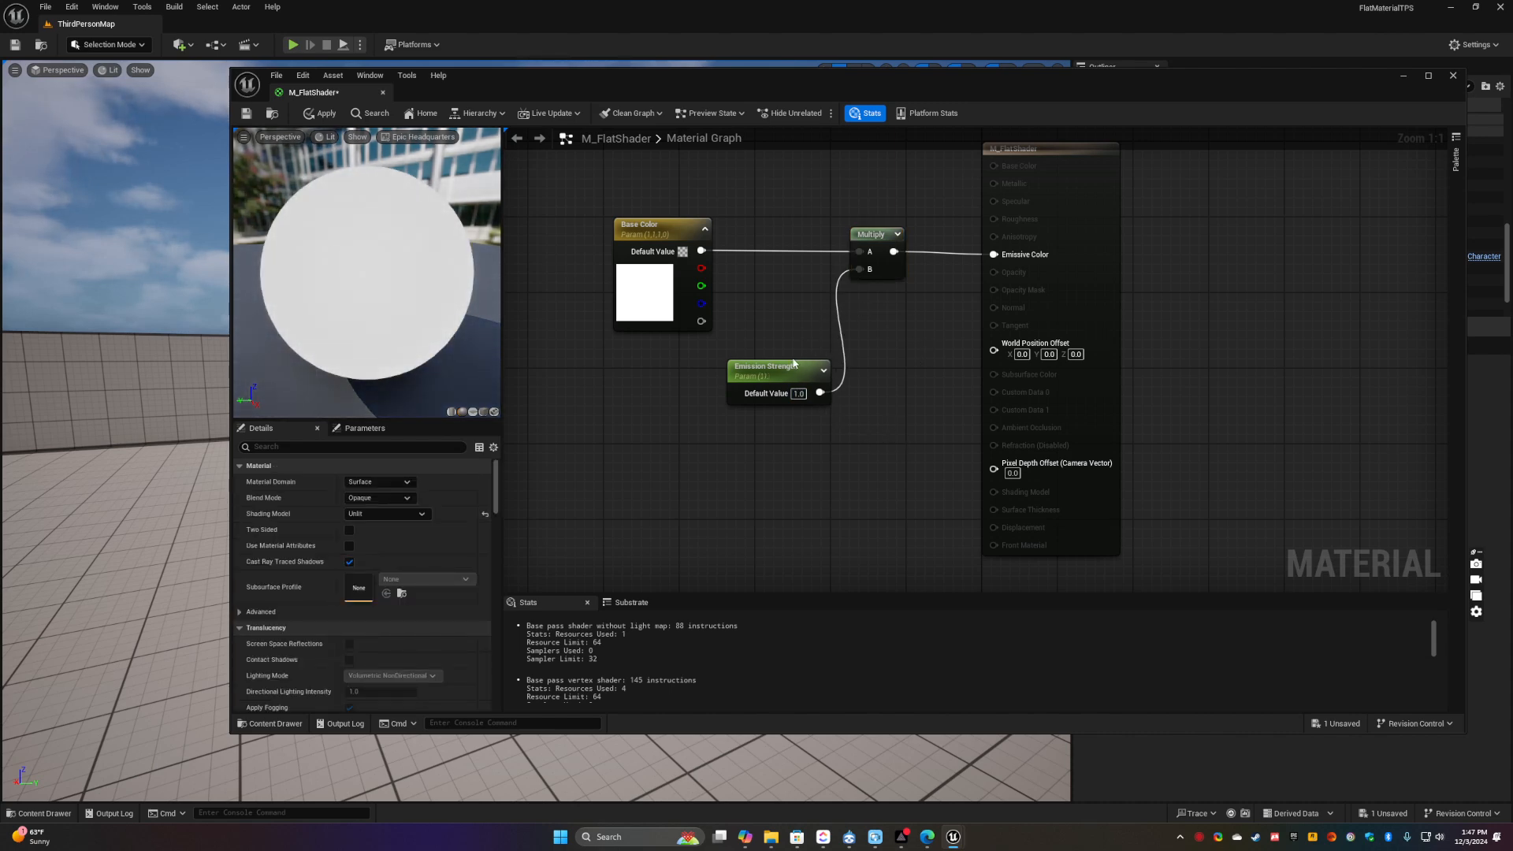
Place the Emission Strength node beneath Base Color and shift the M_FlatShader output node farther from the Multiply node
{"action": "left_click_drag", "start_coordinate": [793, 363], "coordinate": [690, 362]}
{"action": "right_click_drag", "start_coordinate": [807, 351], "coordinate": [810, 435]}
{"action": "left_click_drag", "start_coordinate": [1061, 231], "coordinate": [1106, 234]}
Enclose the Base Color, Emission Strength and Multiply nodes in a comment titled "Generating Flat Color with Strength Value"
{"action": "left_click", "coordinate": [579, 273]}
{"action": "left_click_drag", "start_coordinate": [579, 273], "coordinate": [938, 522]}
{"action": "key", "text": "c"}
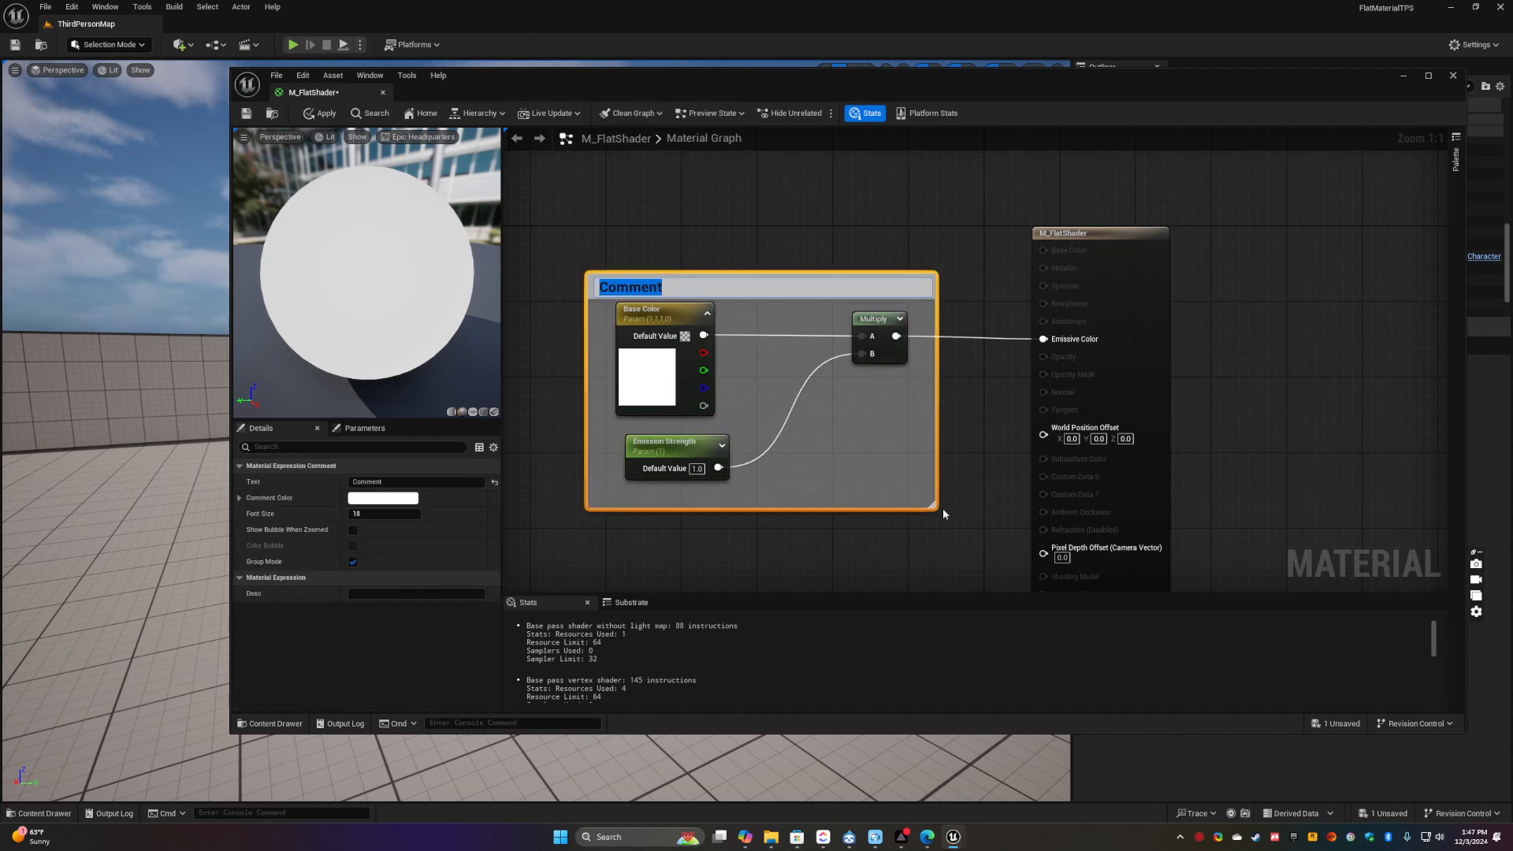
{"action": "type", "text": "Gene"}
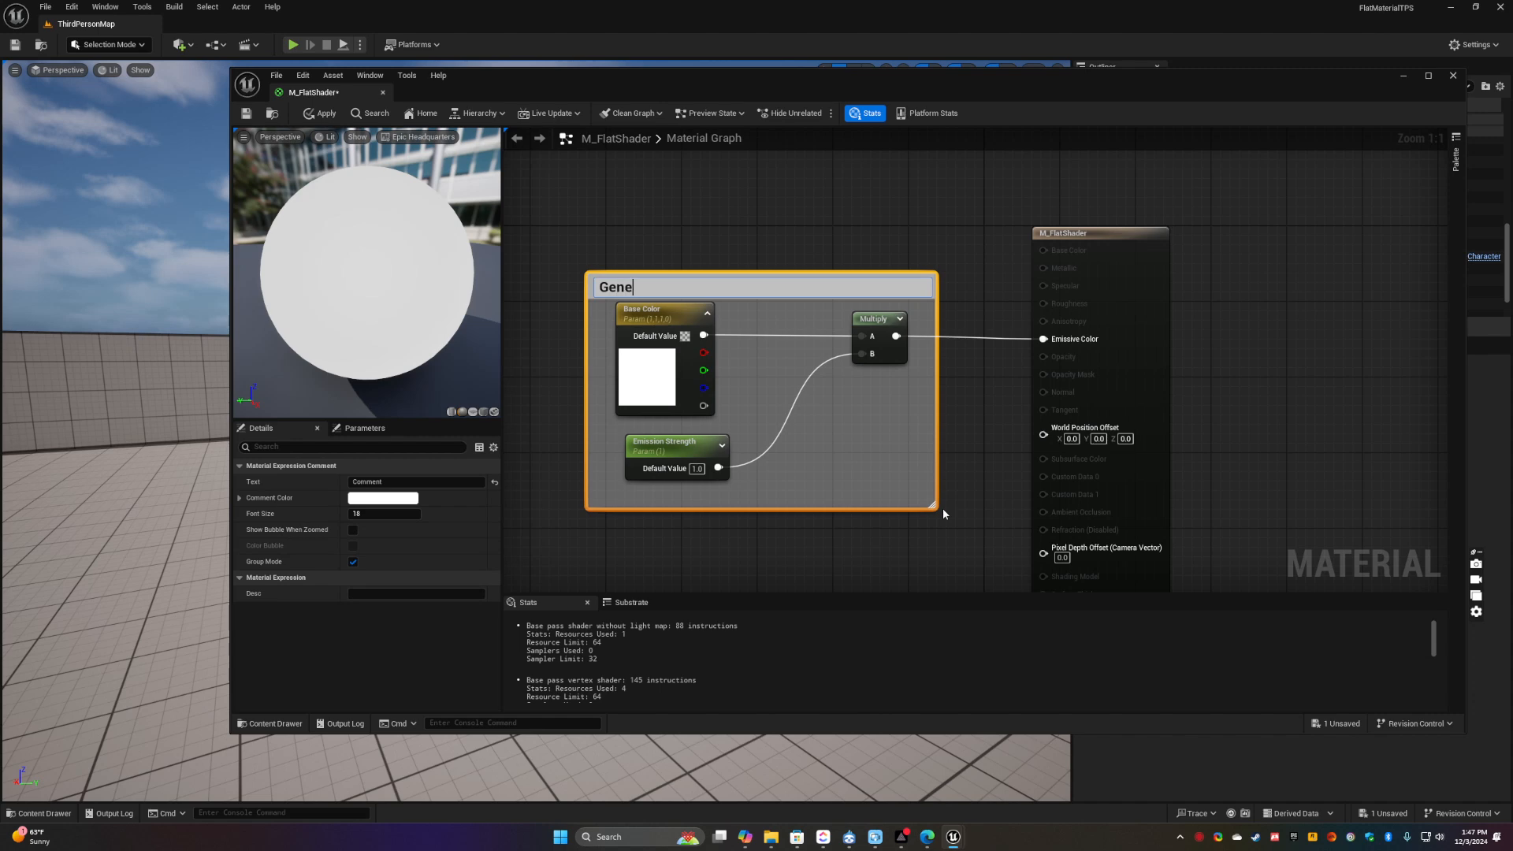
{"action": "type", "text": "rating Flat"}
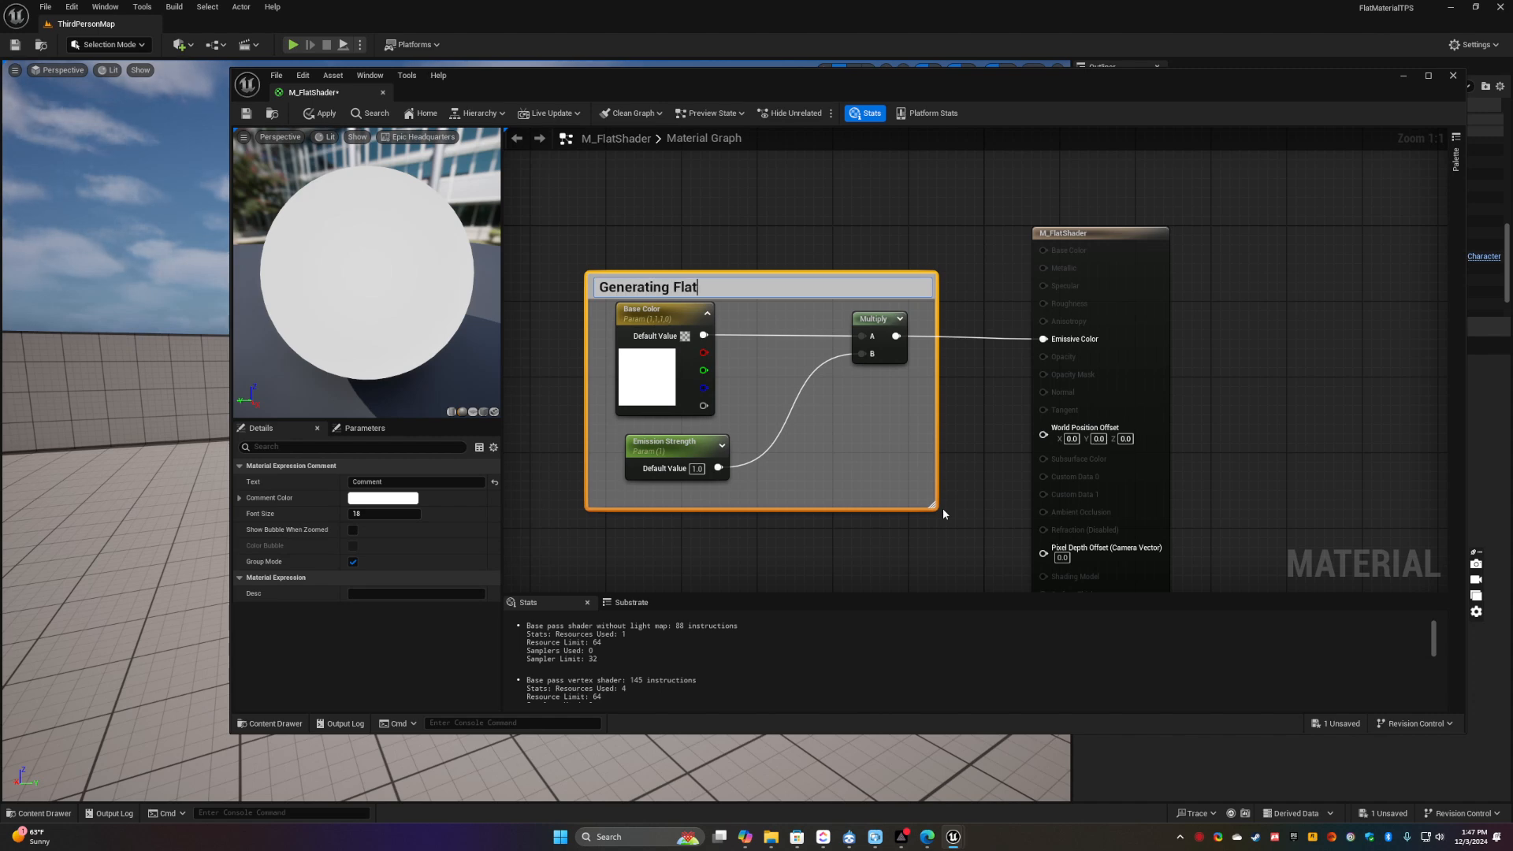
{"action": "type", "text": " Color with Strength Value"}
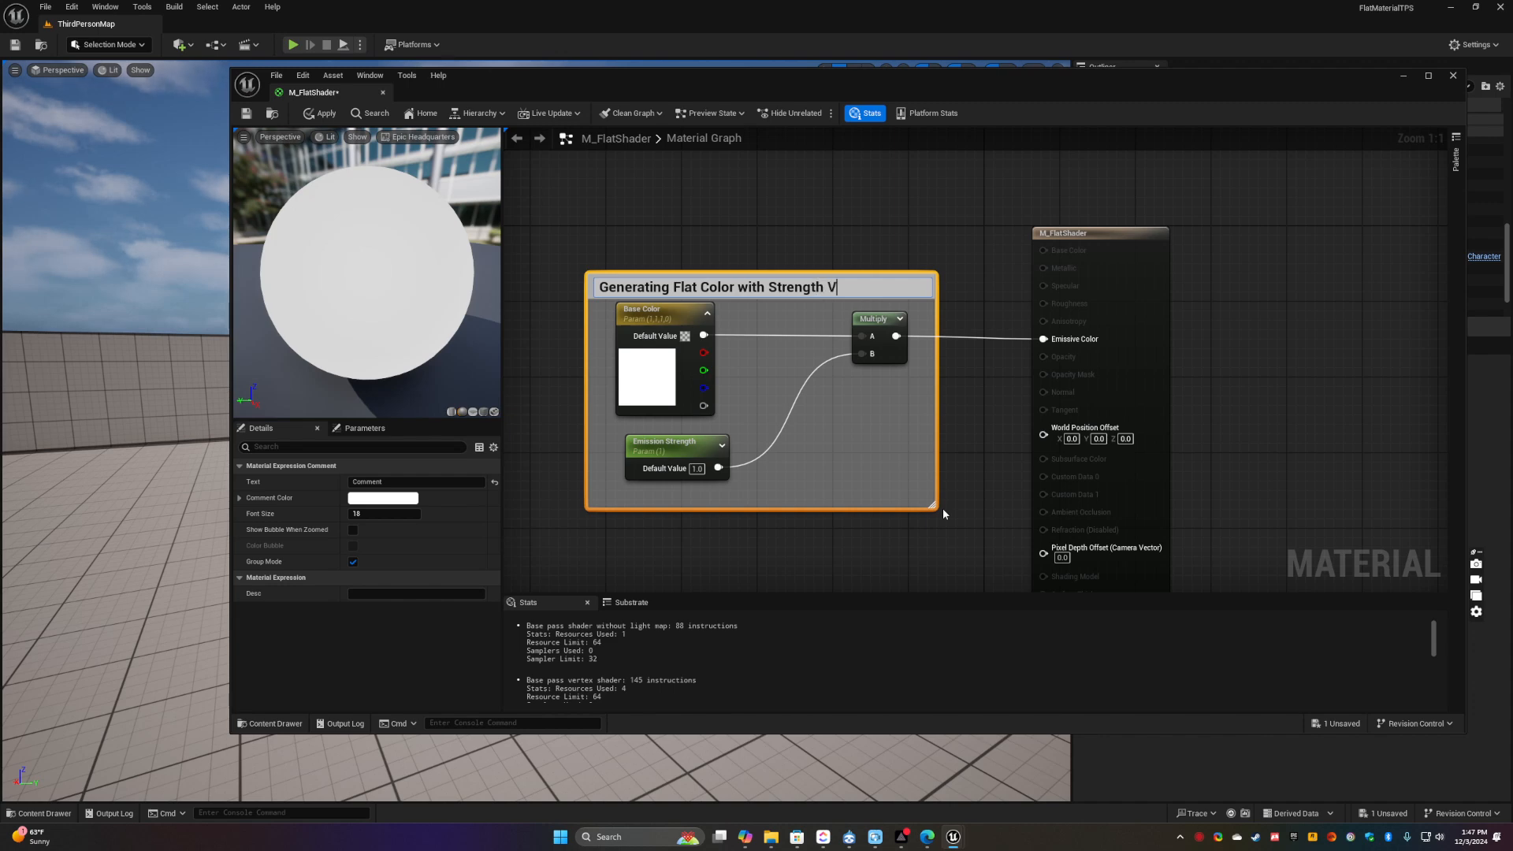
{"action": "key", "text": "Return"}
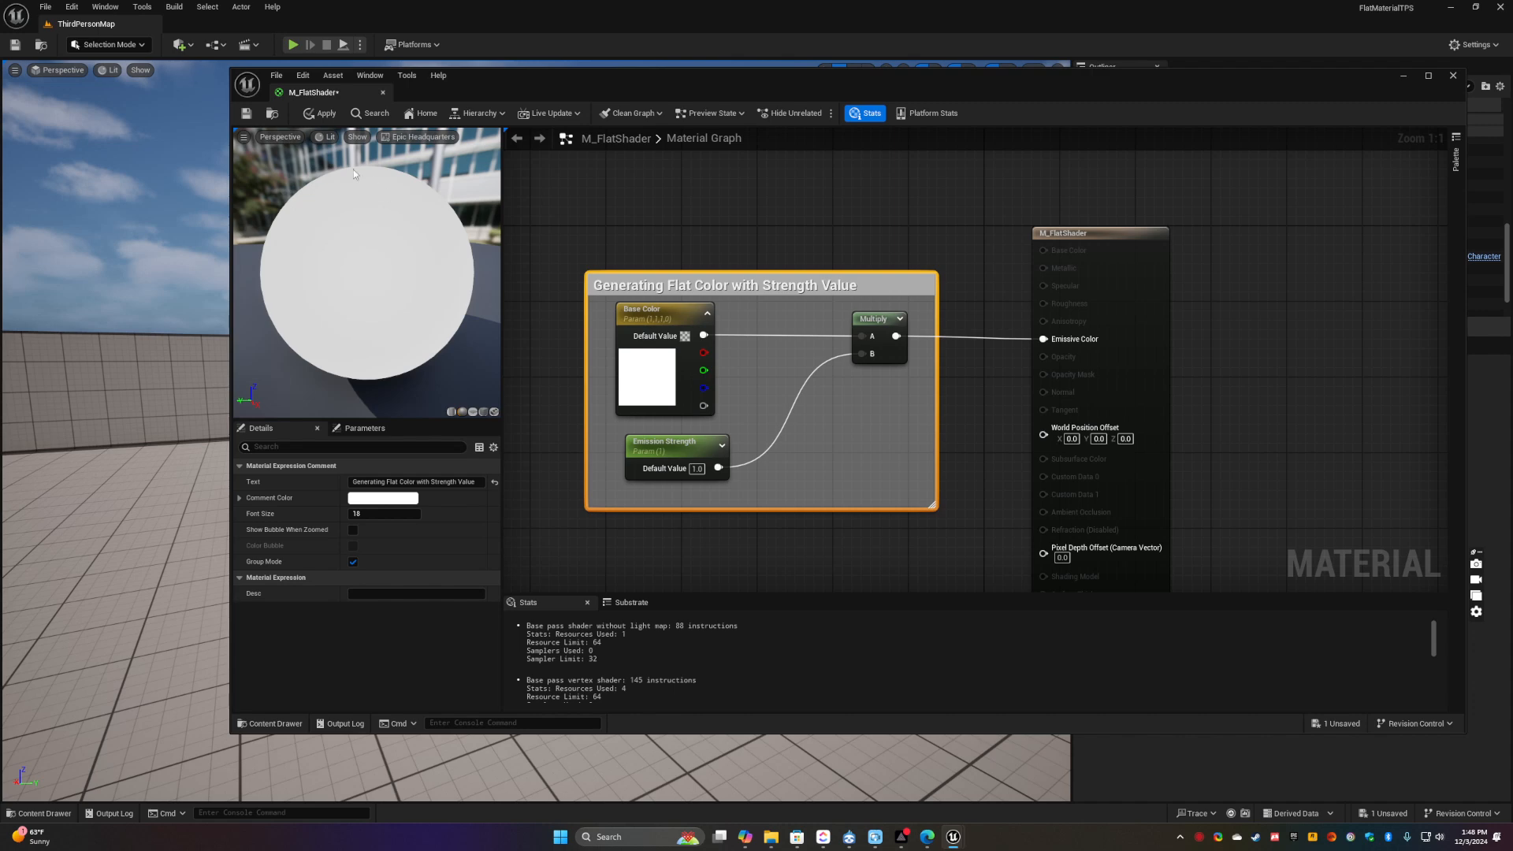
Apply and save the M_FlatShader changes, and close the material editor
{"action": "left_click", "coordinate": [336, 113]}
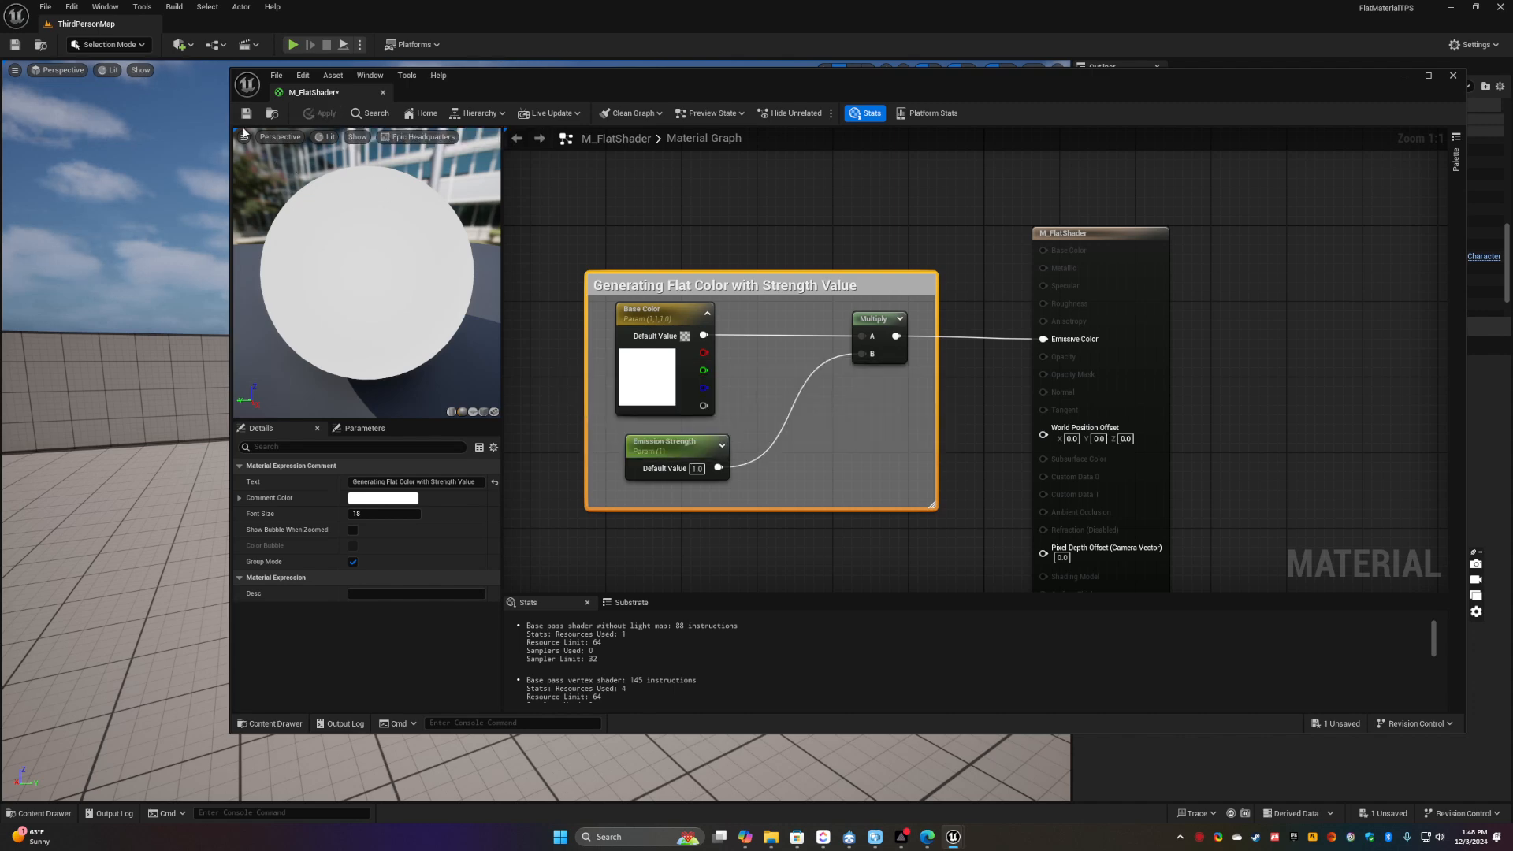
{"action": "left_click", "coordinate": [245, 114]}
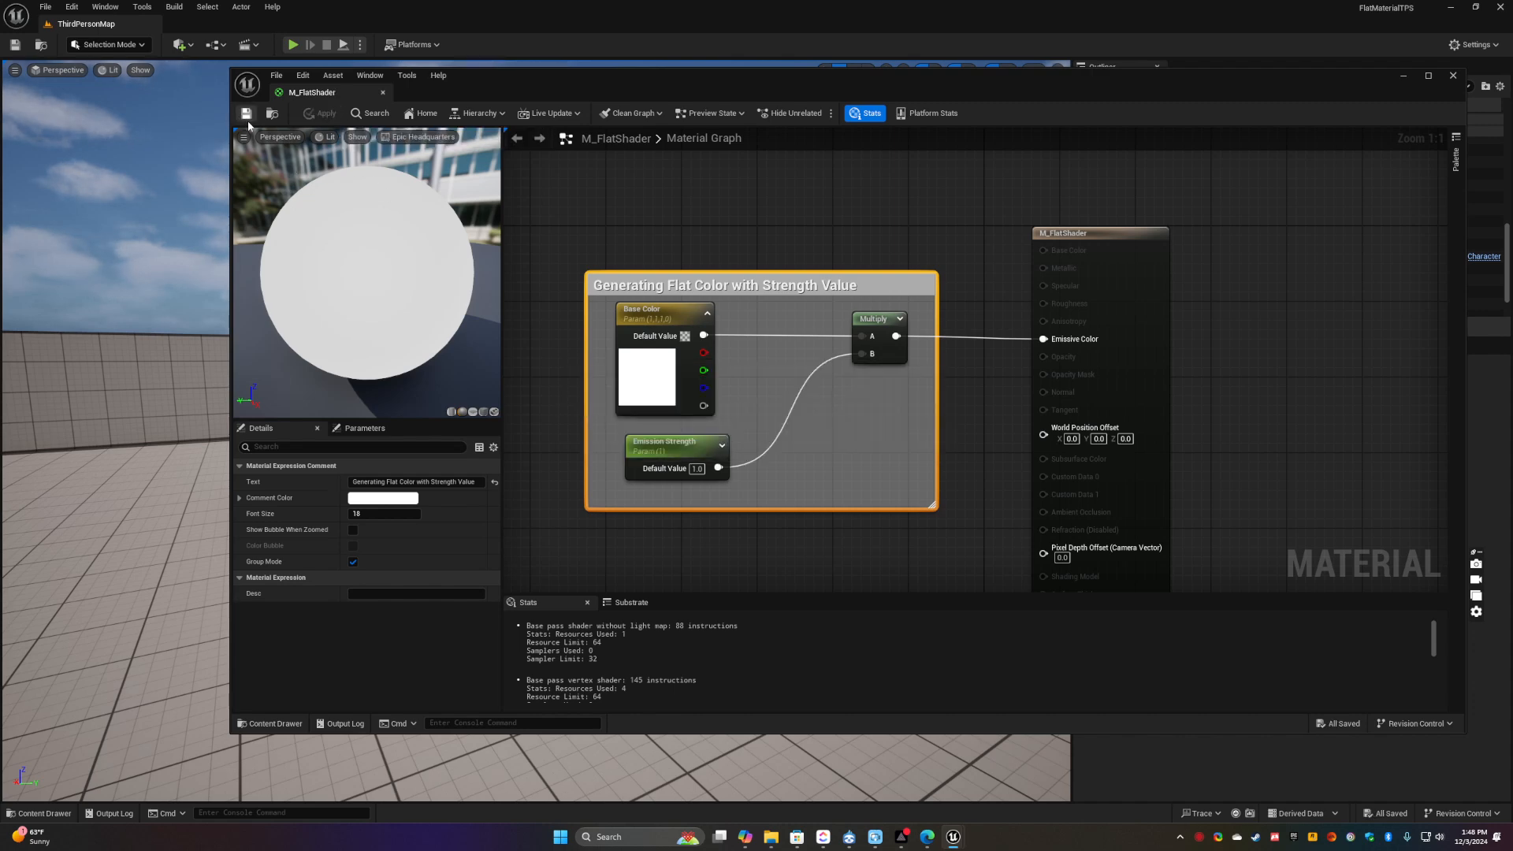
{"action": "left_click", "coordinate": [384, 95]}
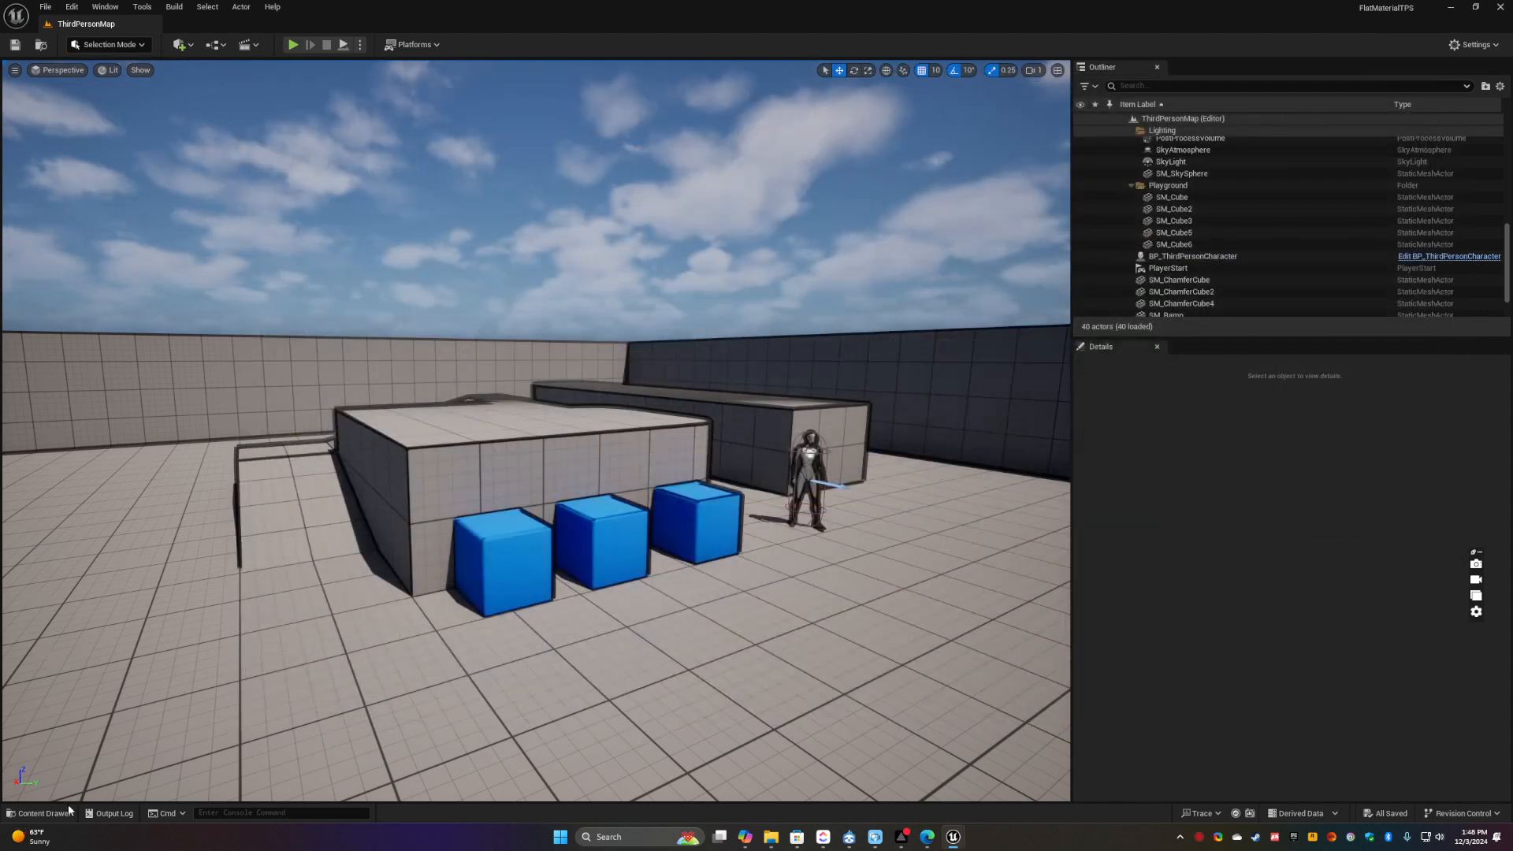
Create a material instance of M_FlatShader in the FLATMATERIALS folder and name it MI_FlatShader_1
{"action": "left_click", "coordinate": [43, 813]}
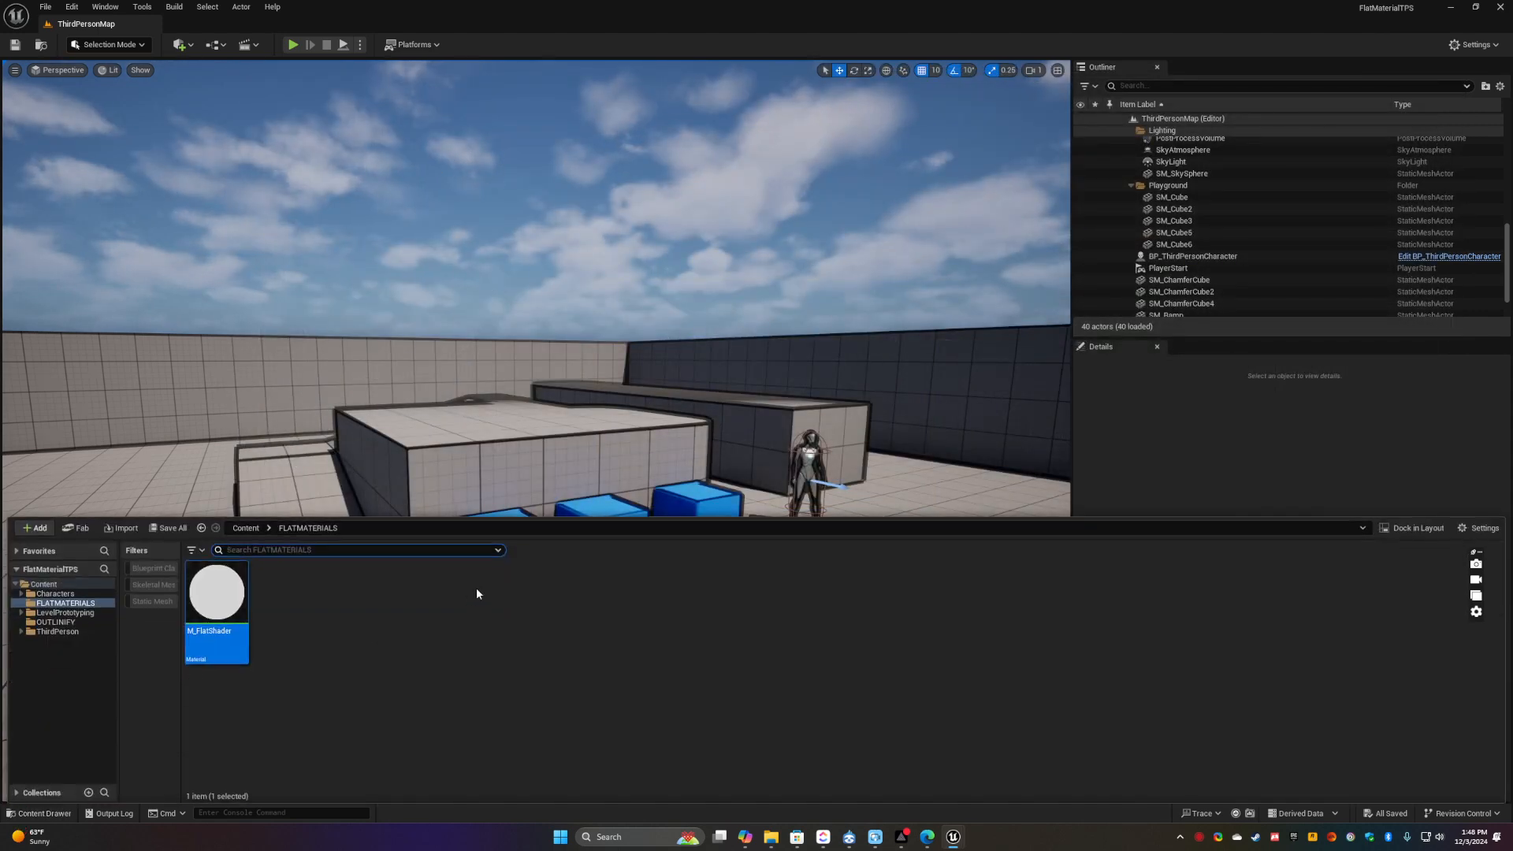
{"action": "left_click", "coordinate": [225, 602]}
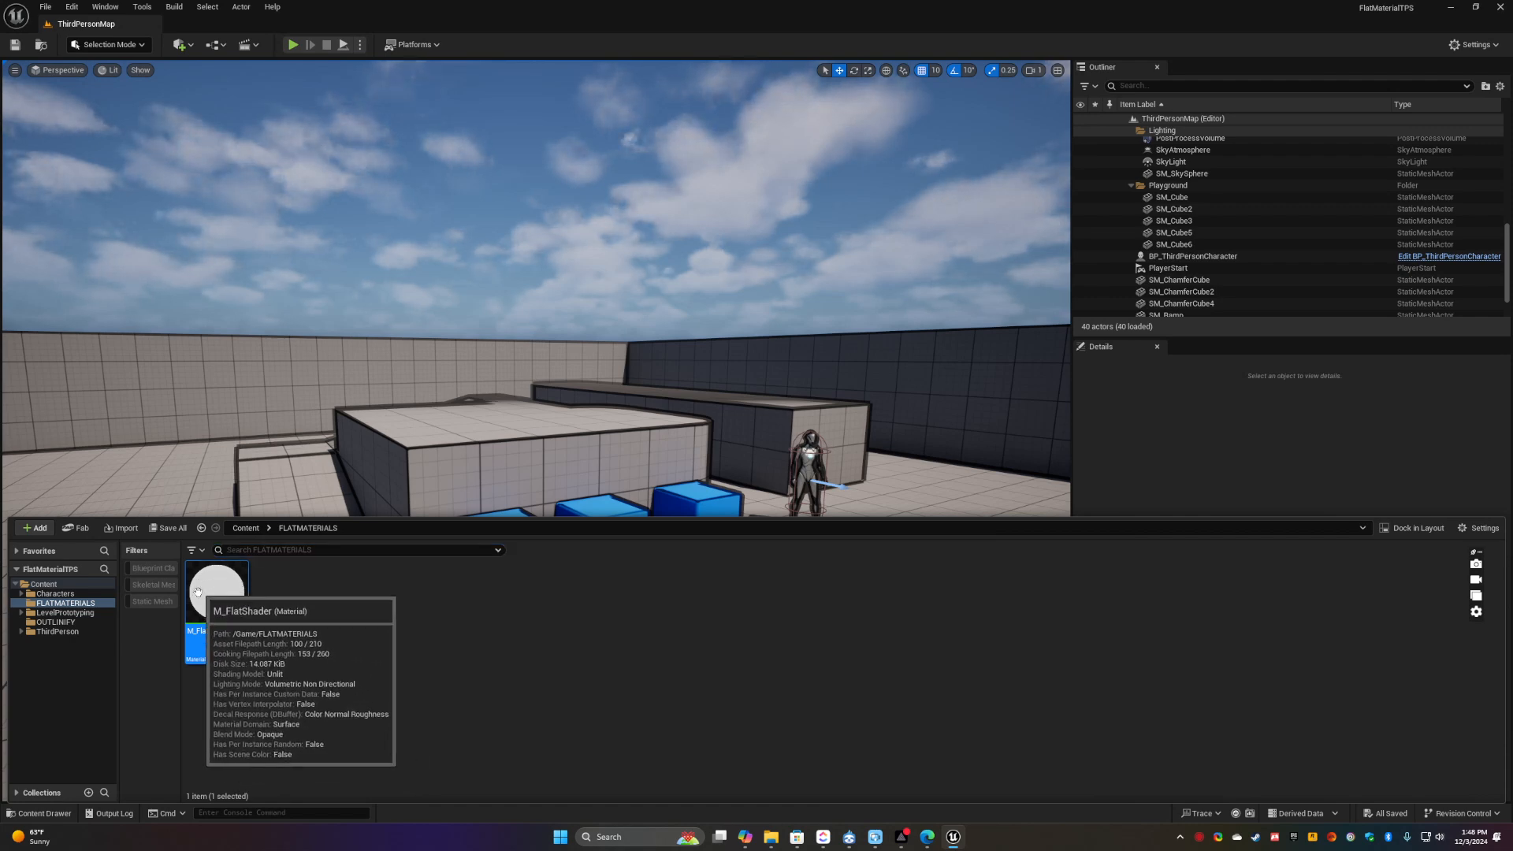
{"action": "right_click", "coordinate": [210, 589]}
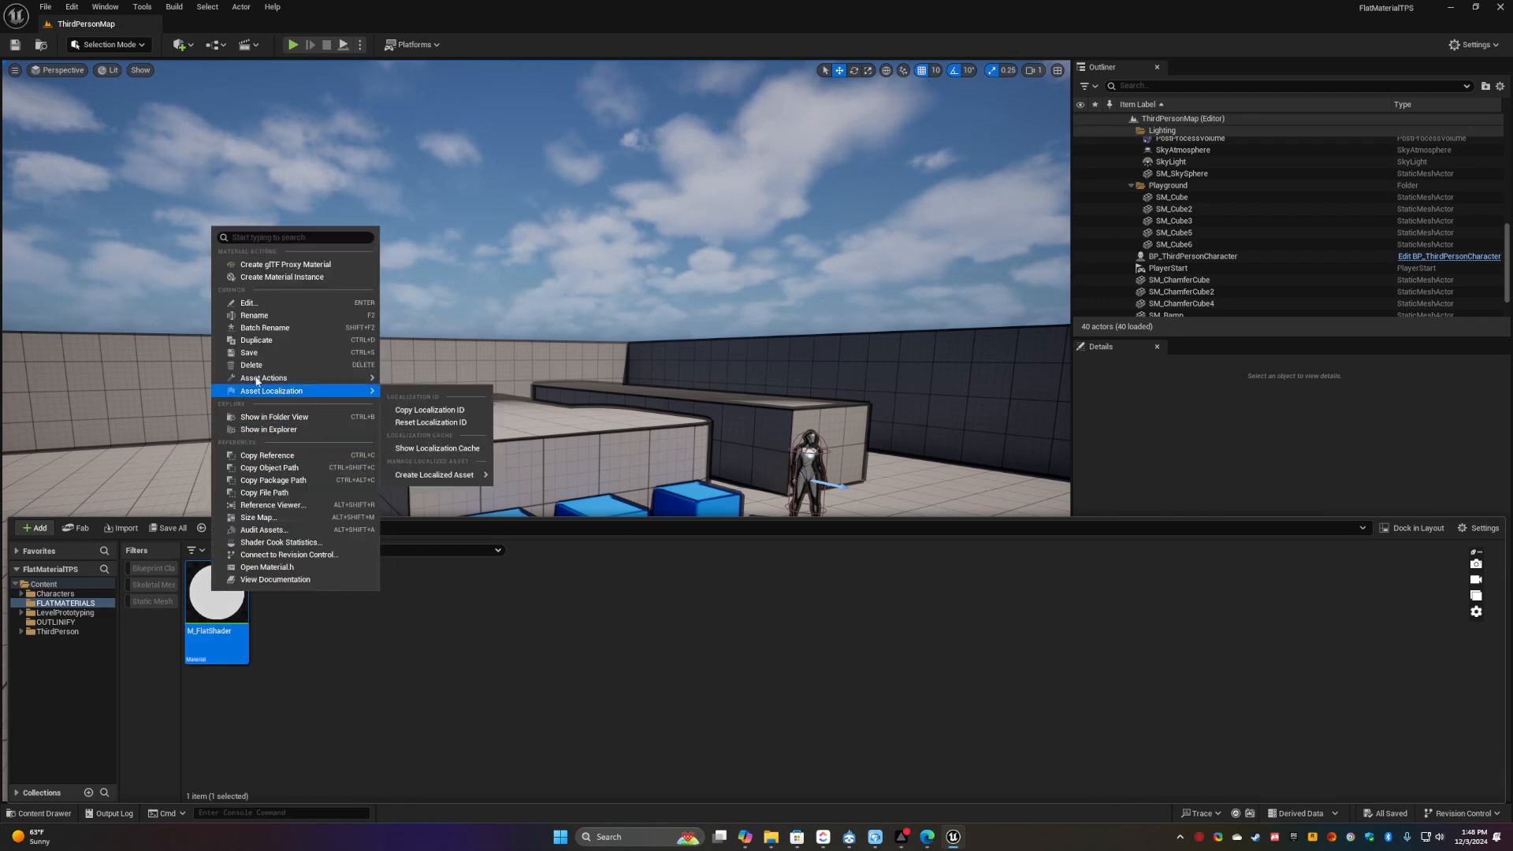
{"action": "left_click", "coordinate": [280, 277]}
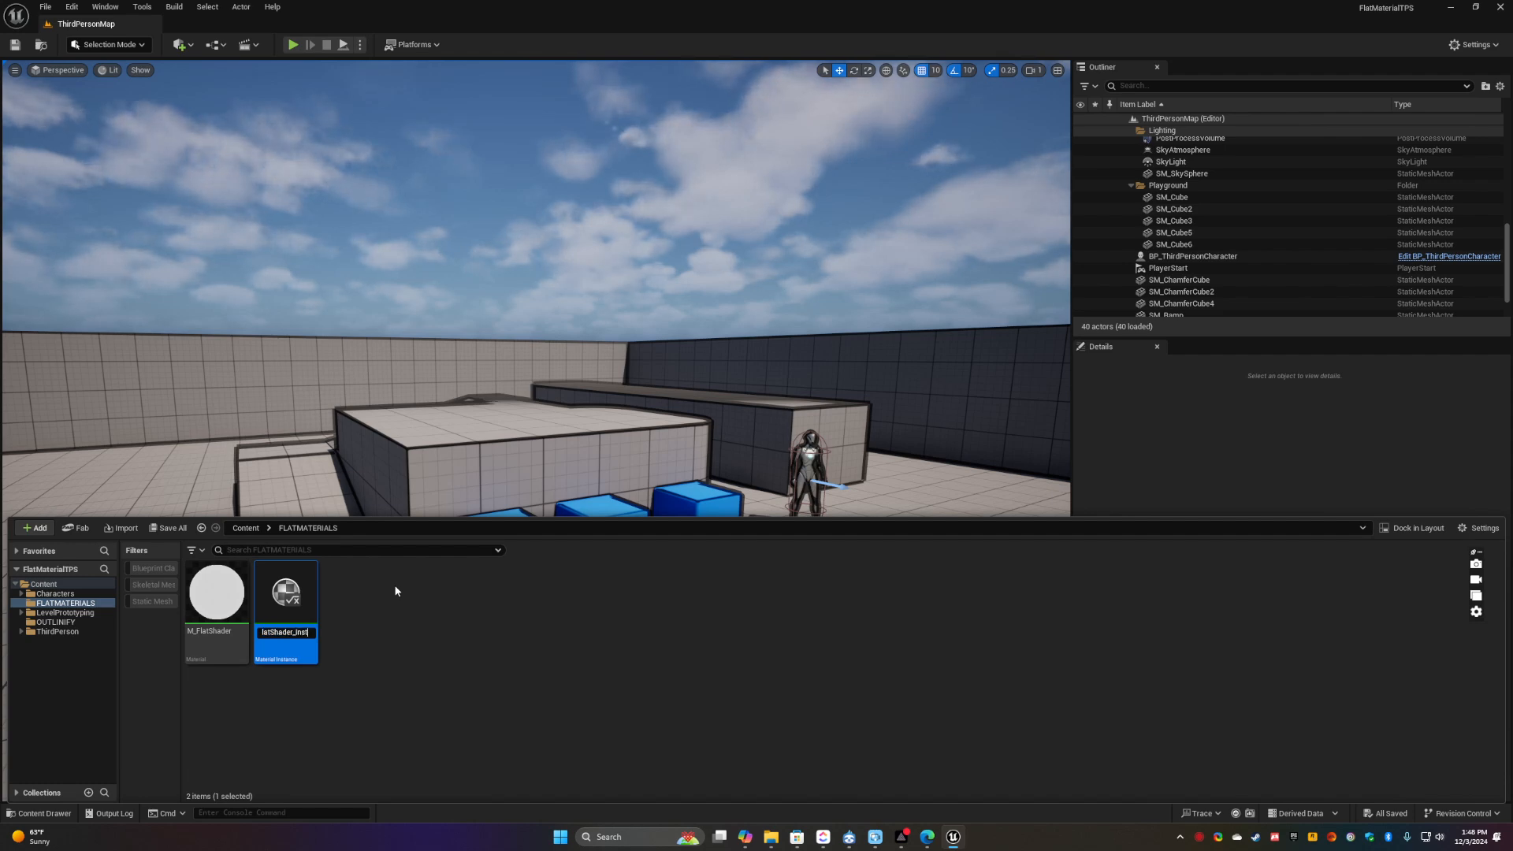
{"action": "key", "text": "Return"}
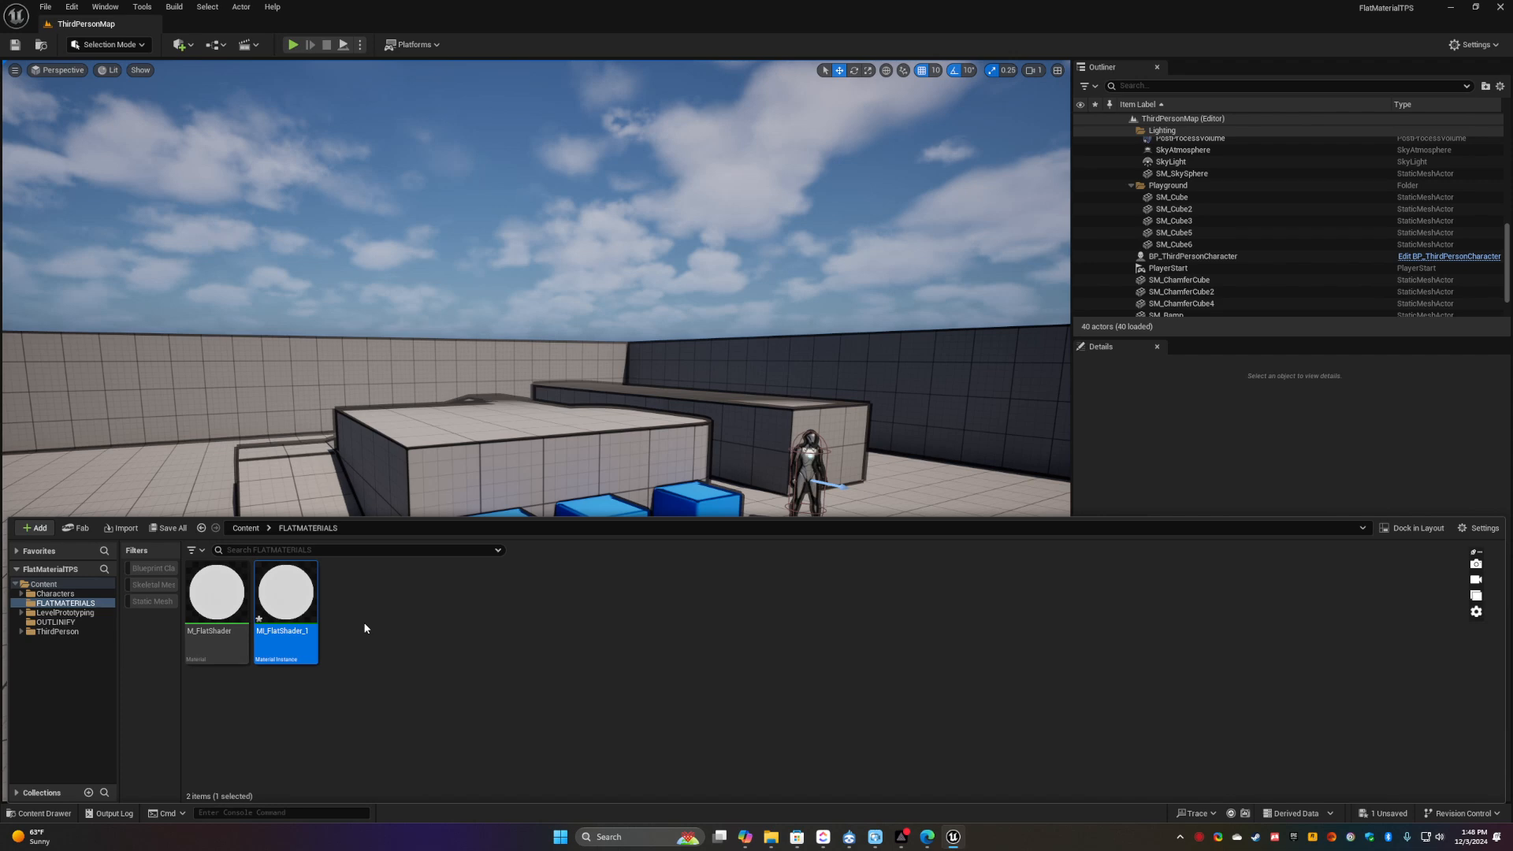
Open MI_FlatShader_1, and in its parent M_FlatShader assign Base Color and Emission Strength to a parameter group named Color, applying and saving the material
{"action": "double_click", "coordinate": [286, 591]}
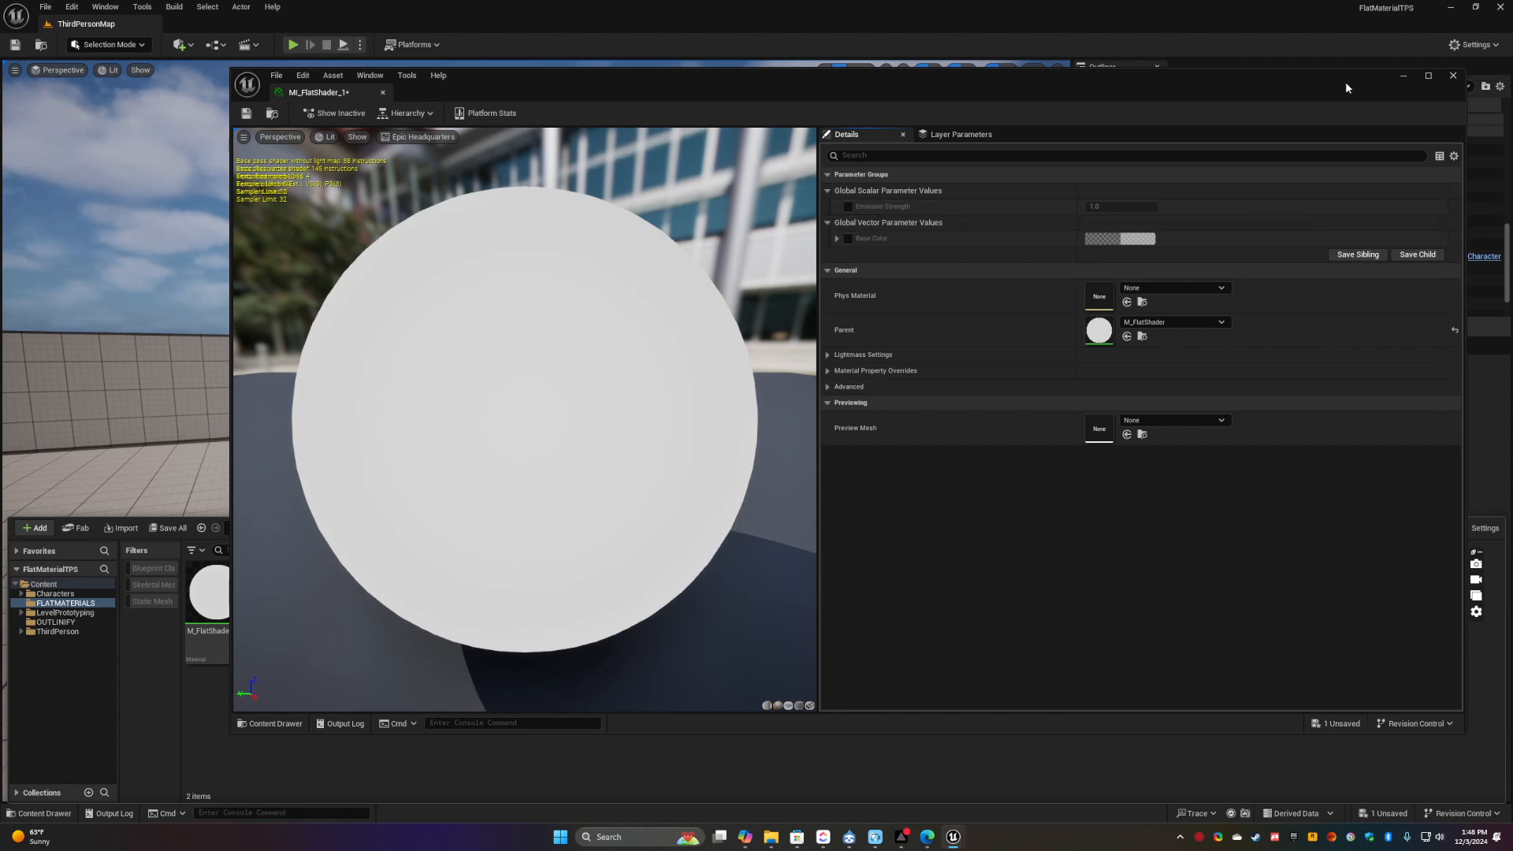
{"action": "left_click", "coordinate": [1397, 77]}
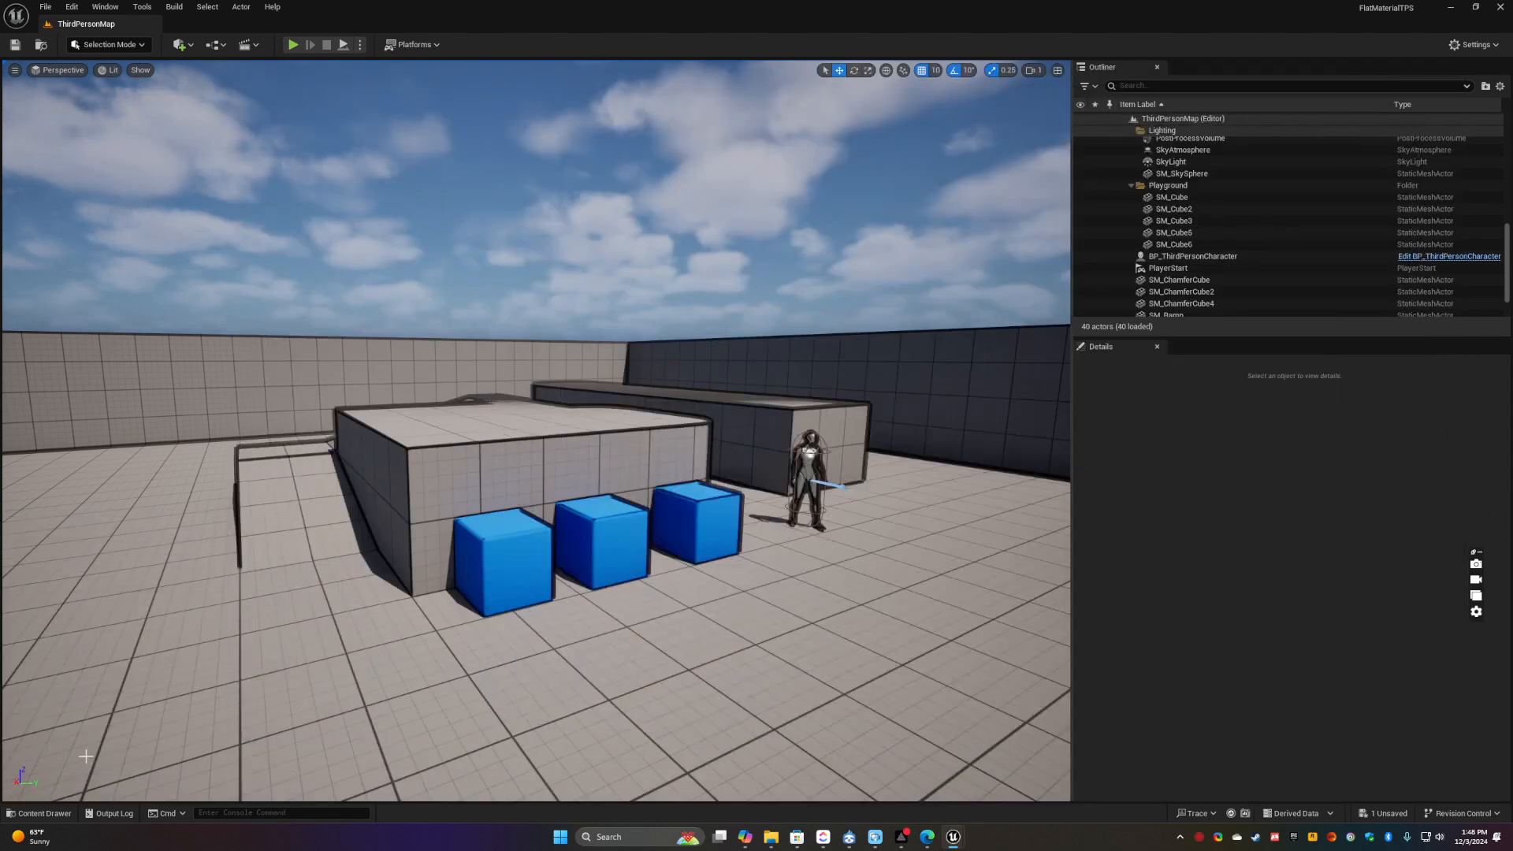
{"action": "left_click", "coordinate": [39, 813]}
{"action": "double_click", "coordinate": [221, 624]}
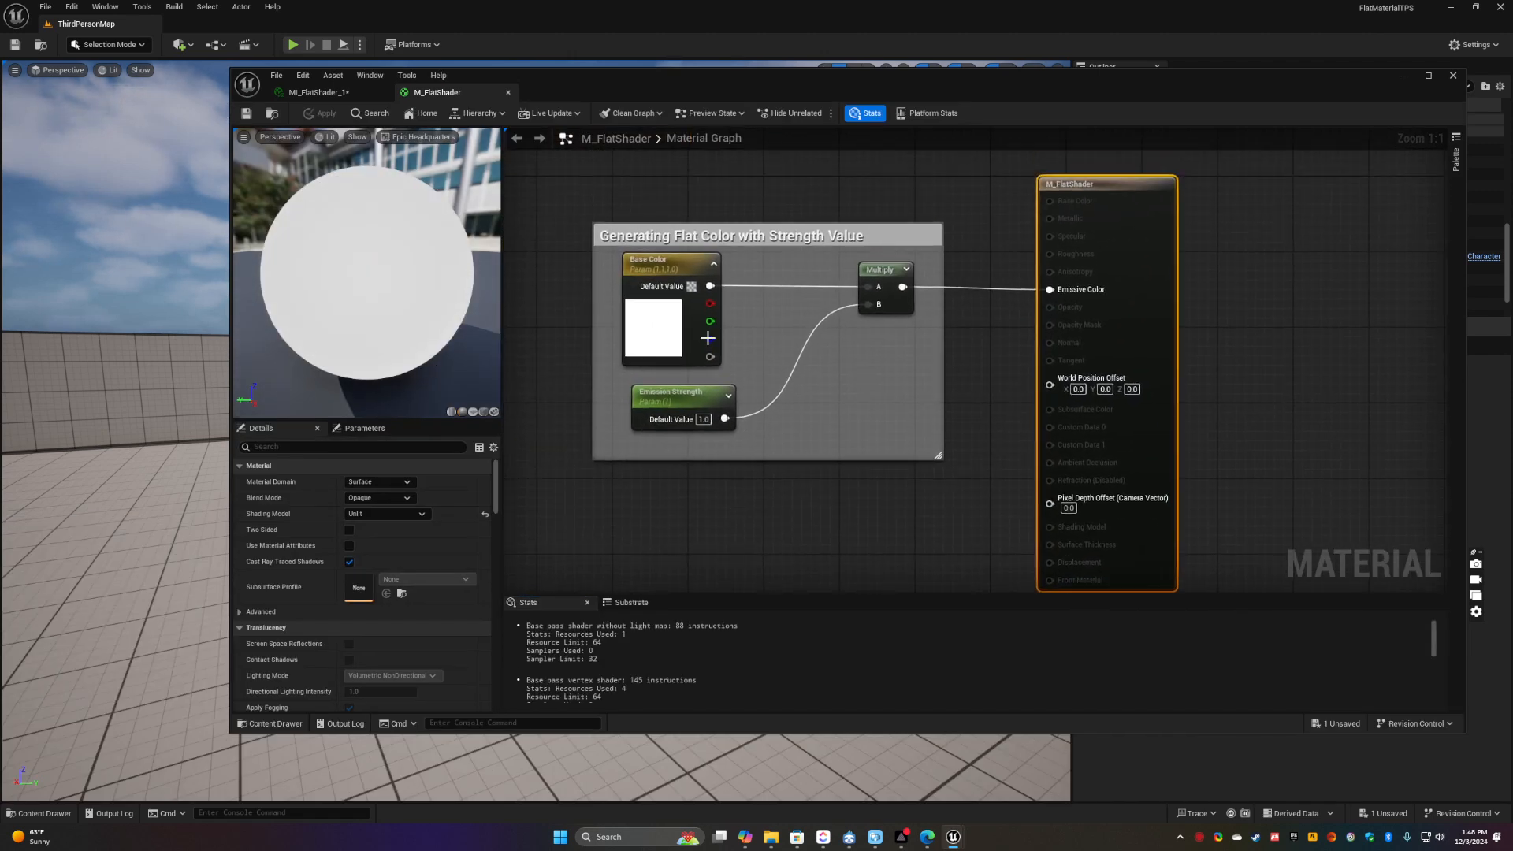
{"action": "left_click", "coordinate": [677, 269]}
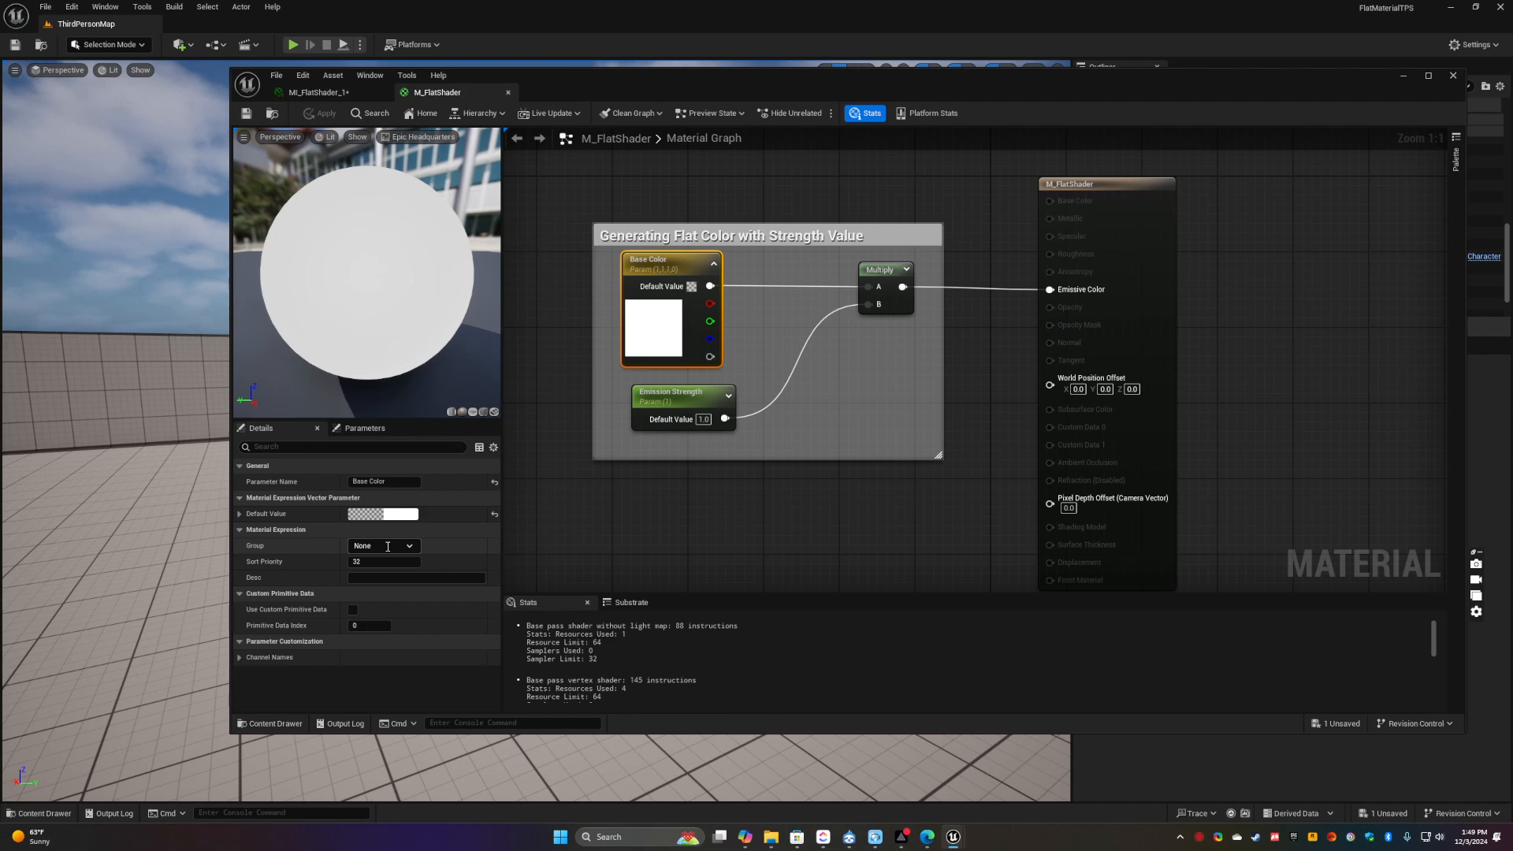
{"action": "type", "text": "Color"}
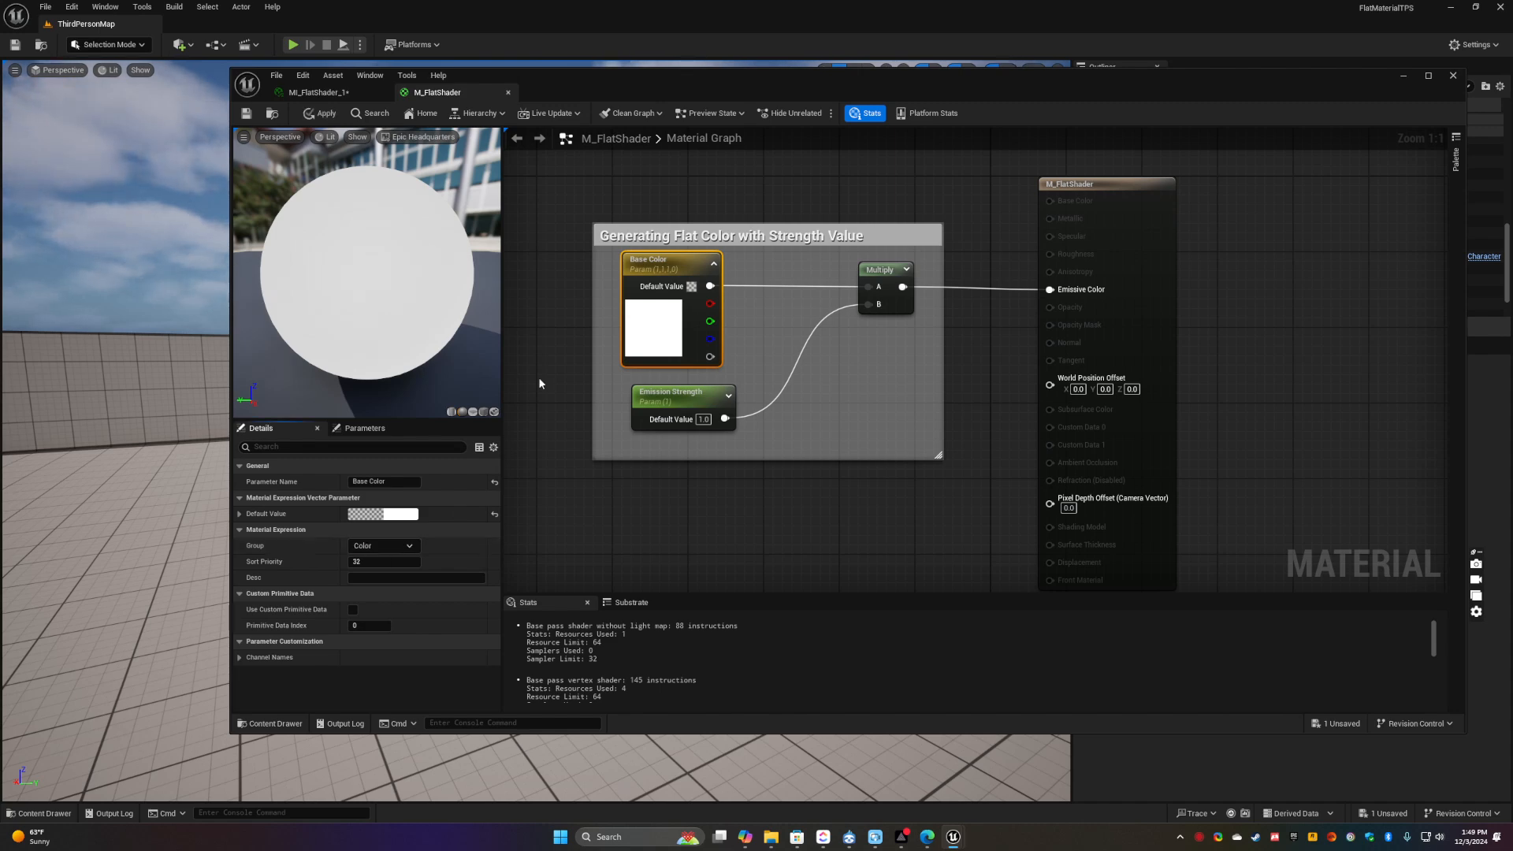
{"action": "left_click", "coordinate": [672, 391]}
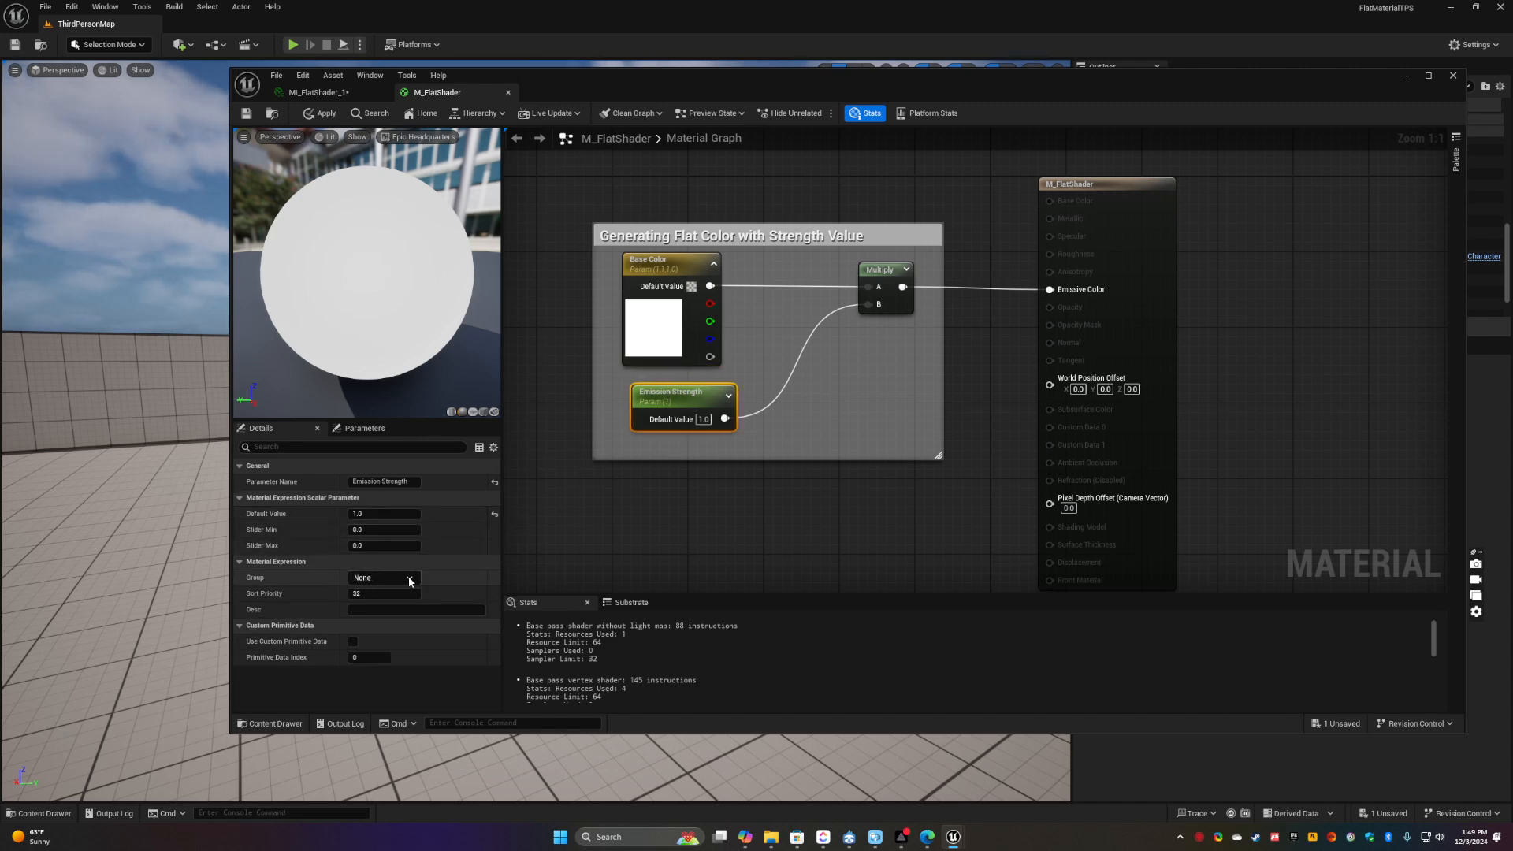
{"action": "left_click", "coordinate": [573, 474]}
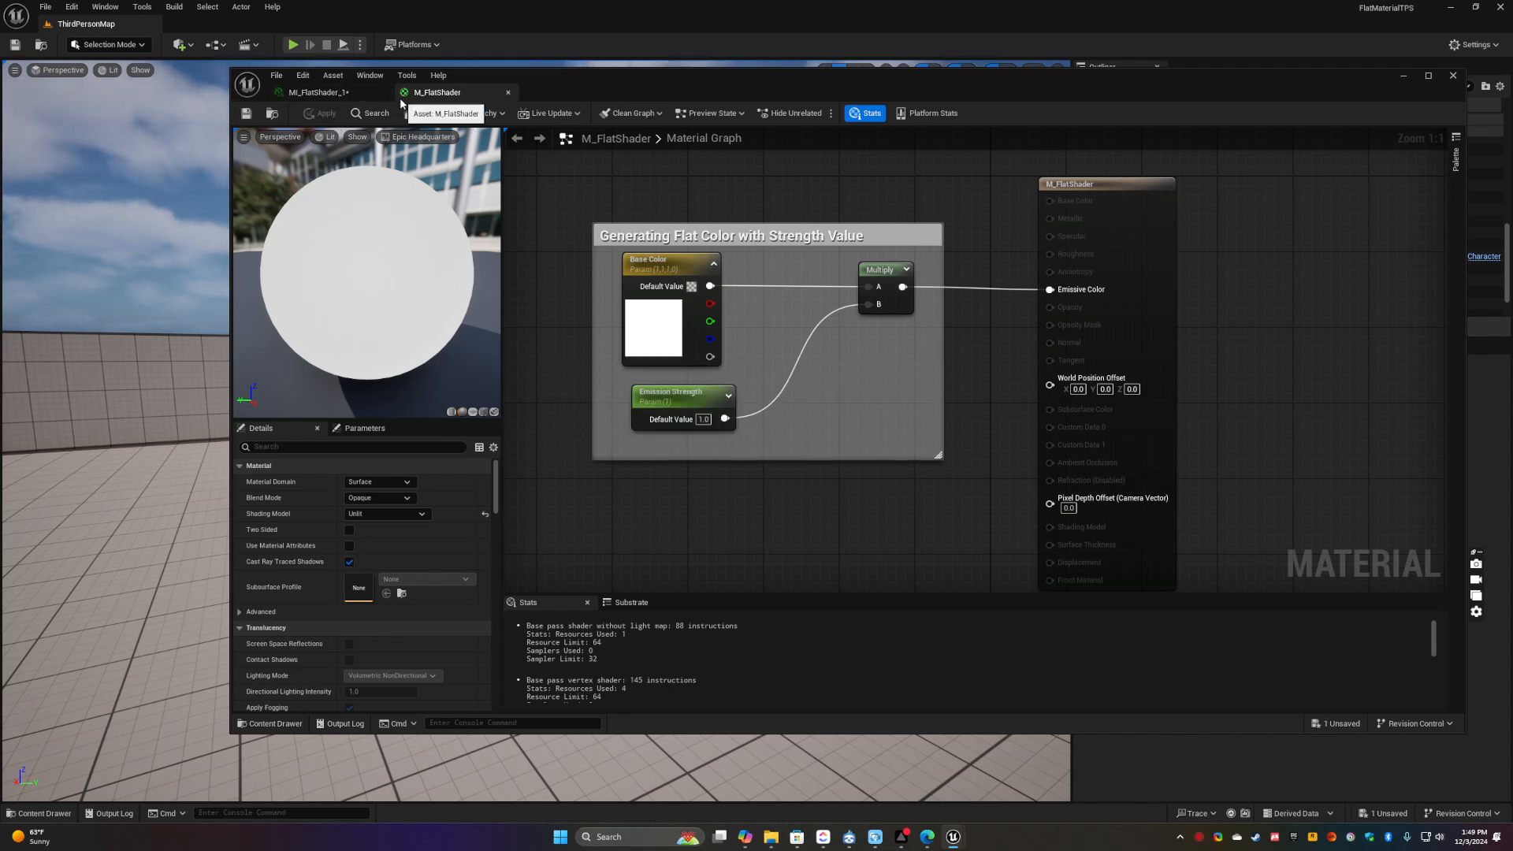
In MI_FlatShader_1, override Base Color in the Color group with a bright green of R 0, G 1 and B about 0.066
{"action": "left_click", "coordinate": [337, 94]}
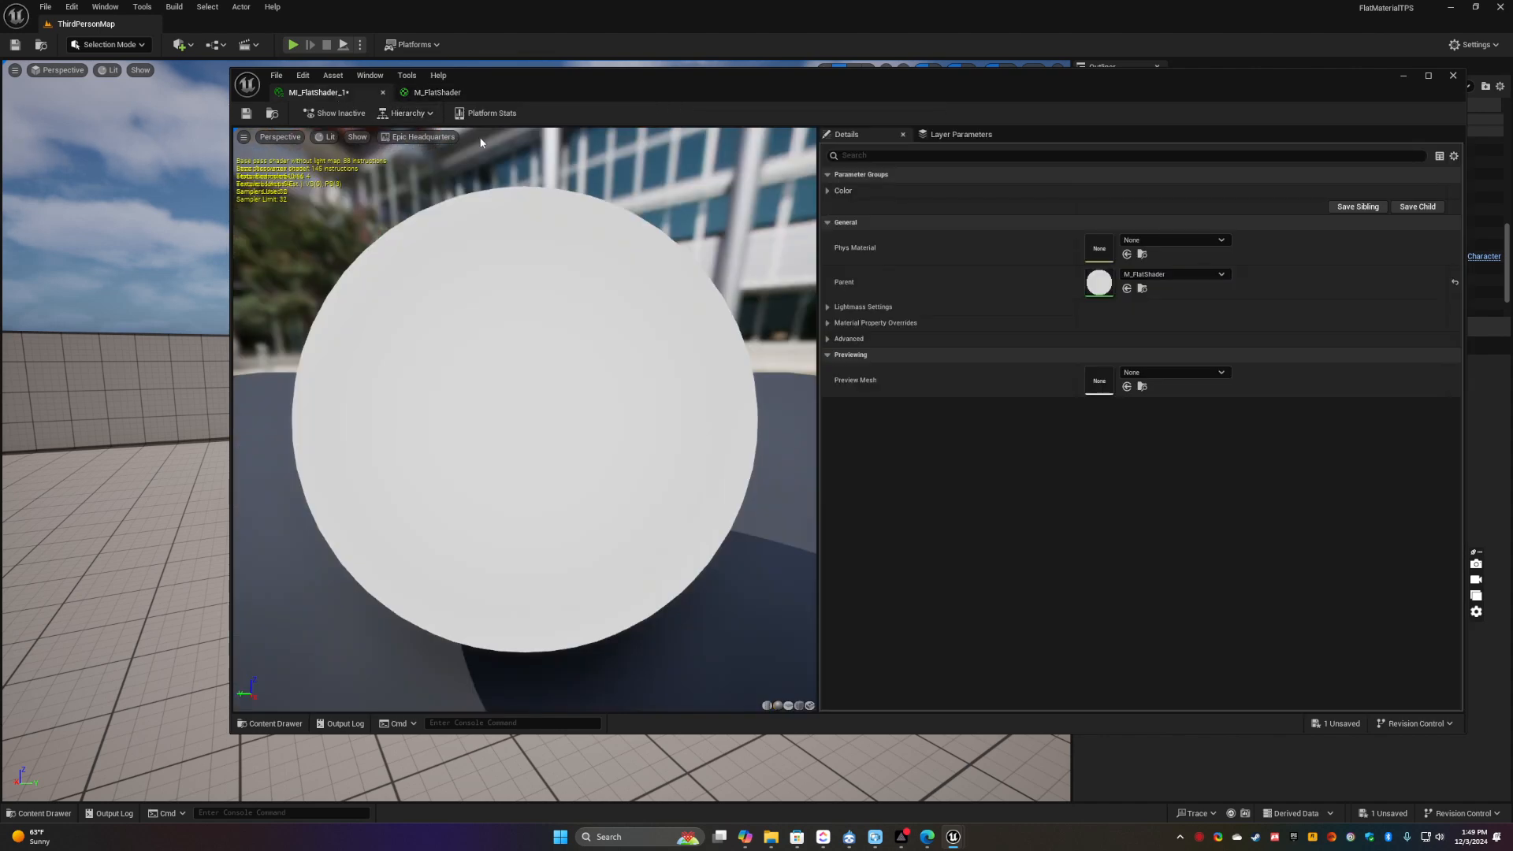
{"action": "left_click", "coordinate": [831, 225]}
{"action": "left_click", "coordinate": [831, 239]}
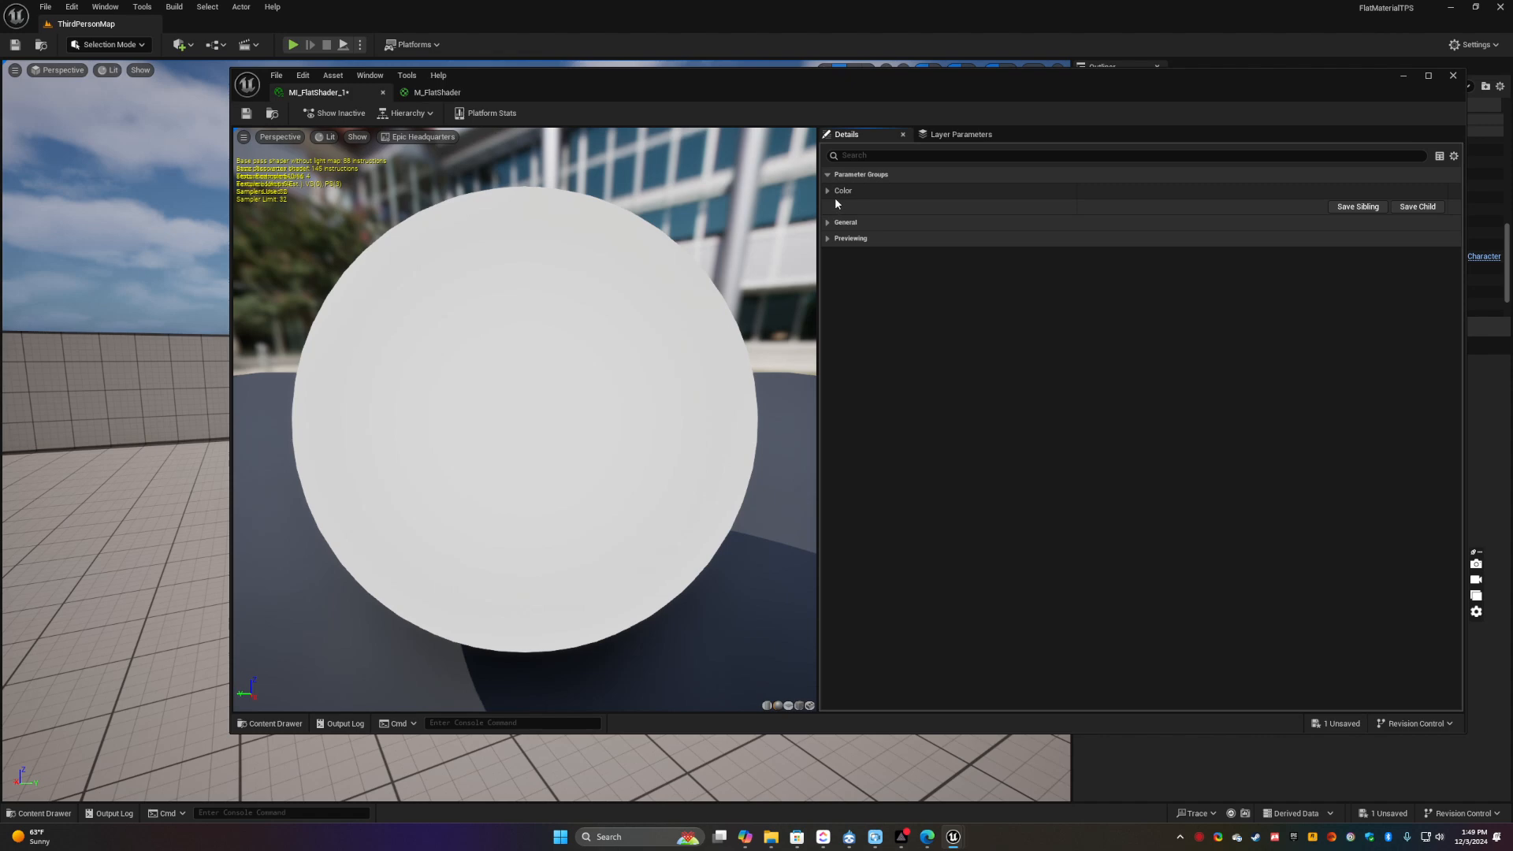
{"action": "left_click", "coordinate": [828, 191]}
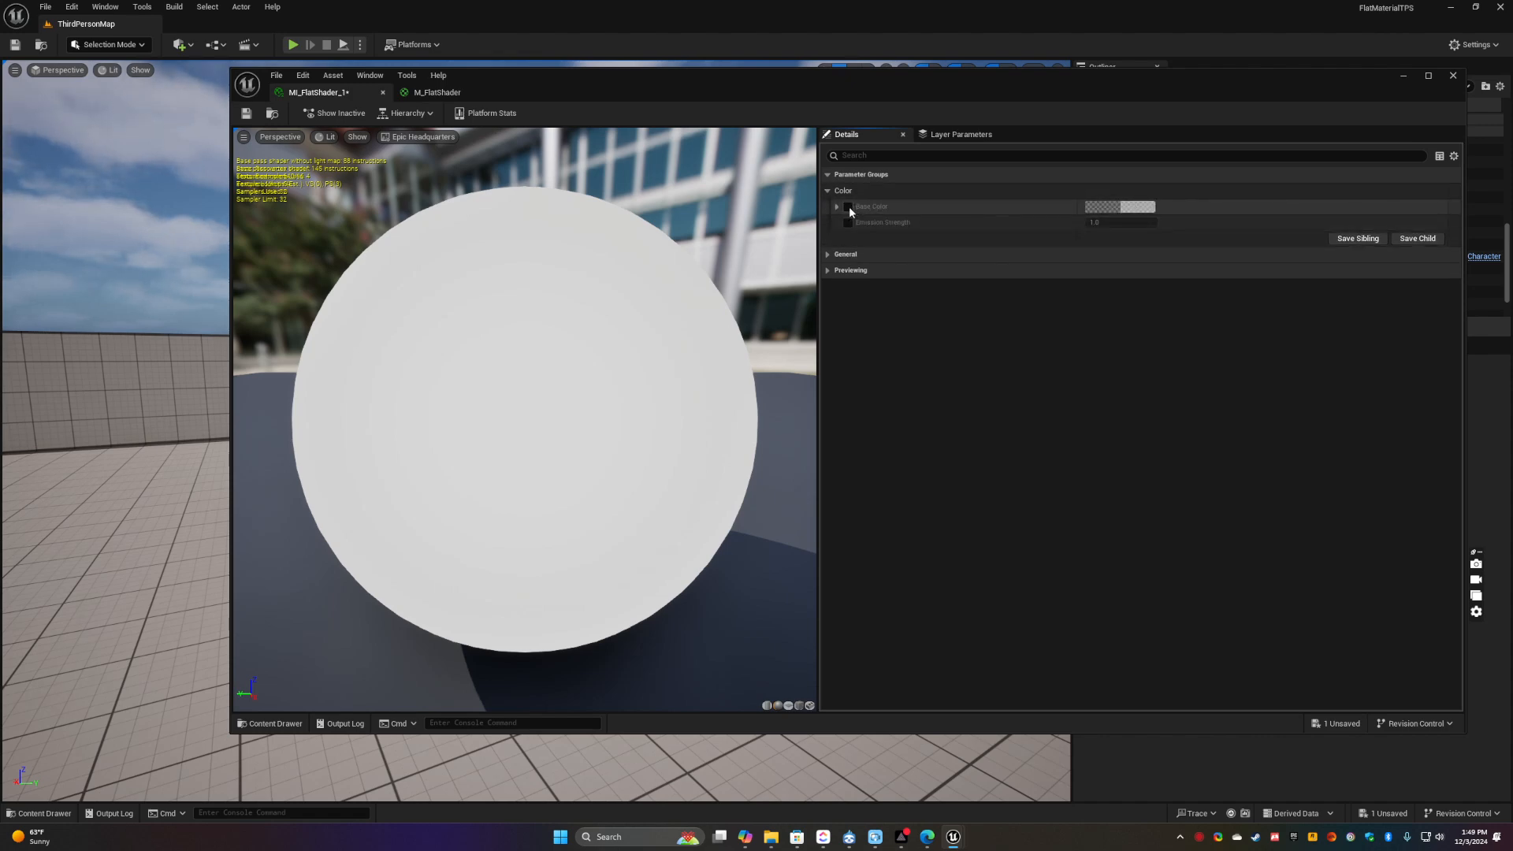
{"action": "left_click", "coordinate": [848, 208]}
{"action": "left_click", "coordinate": [1147, 211]}
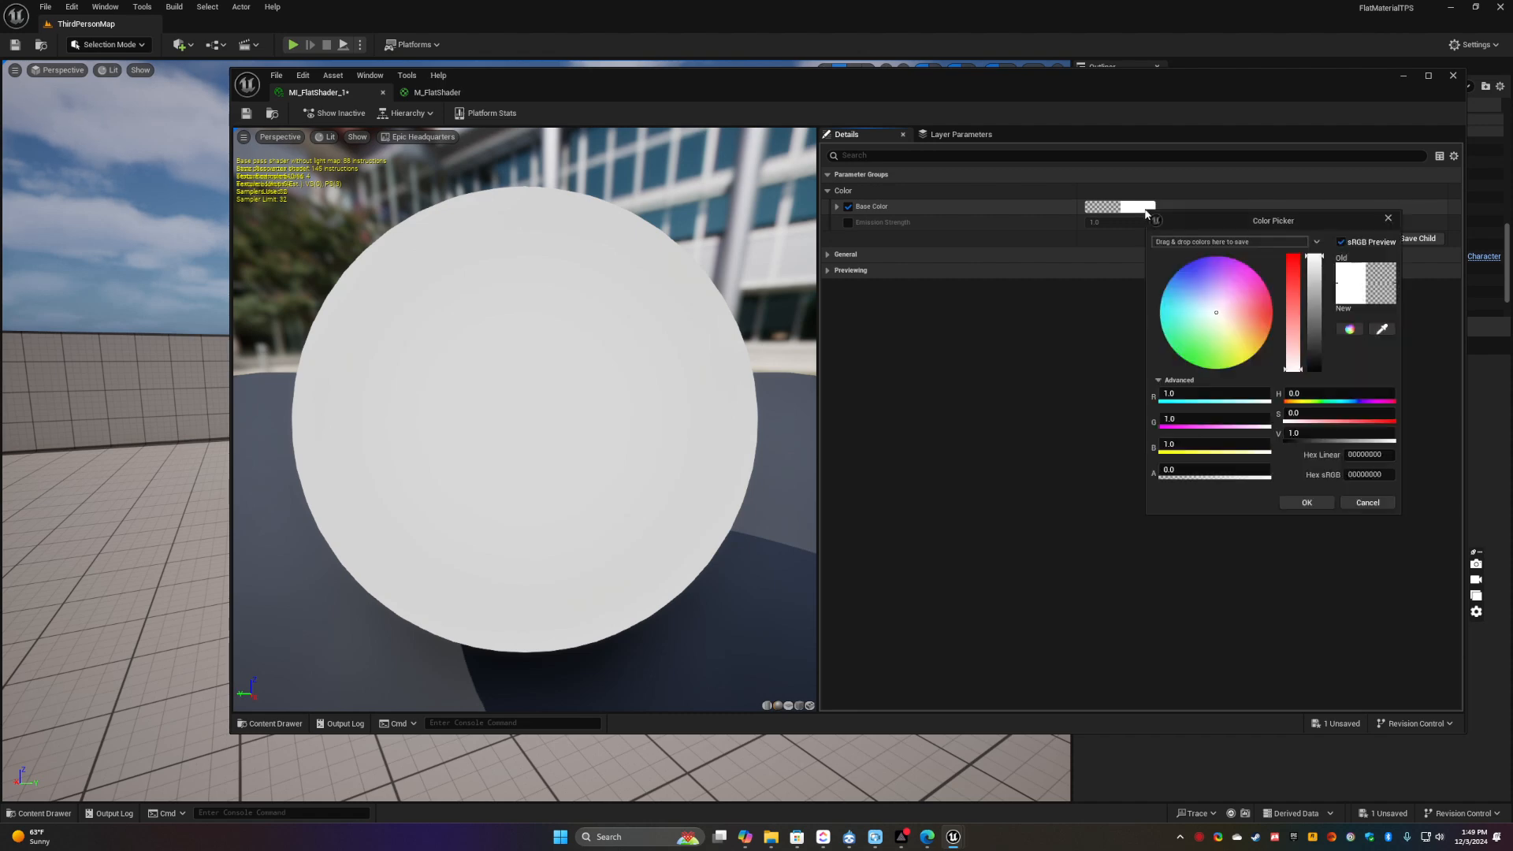
{"action": "left_click_drag", "start_coordinate": [1210, 345], "coordinate": [1181, 369]}
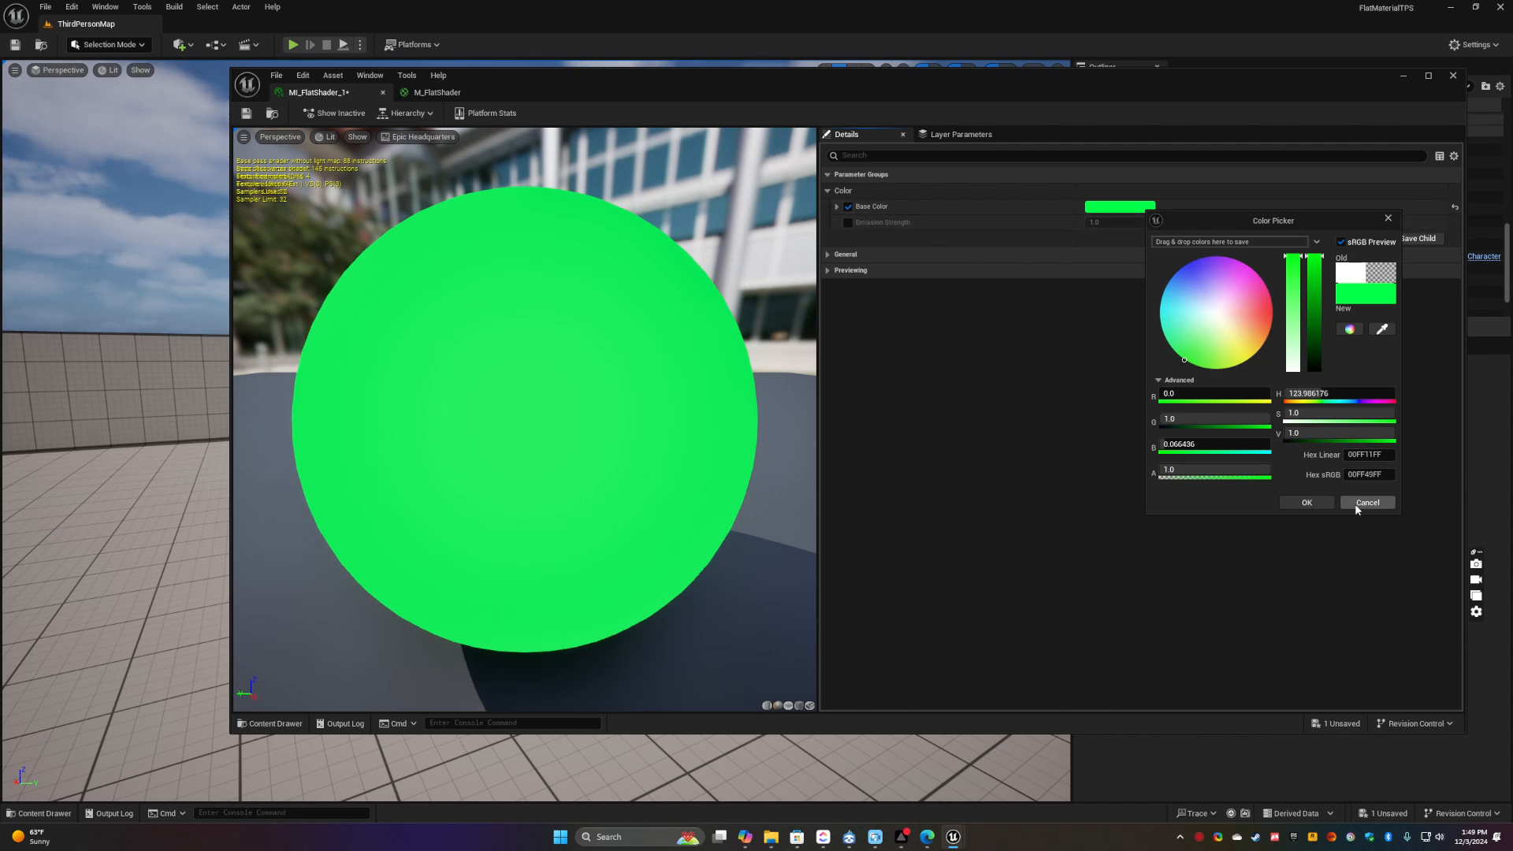
{"action": "left_click", "coordinate": [1306, 502]}
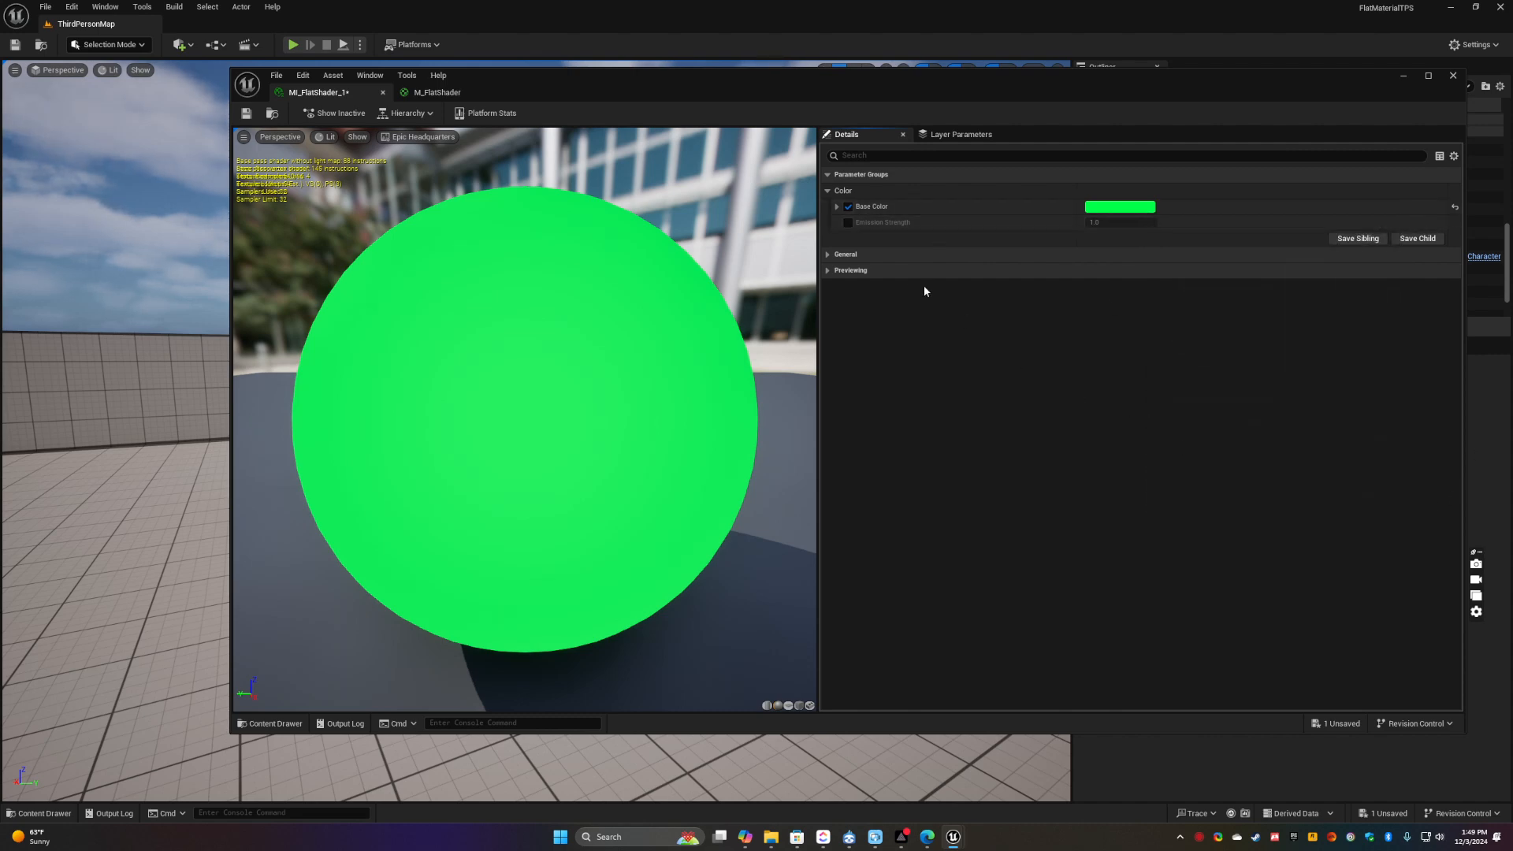
Enable the Emission Strength override in MI_FlatShader_1, try several brightness levels and set it to 1.4
{"action": "left_click", "coordinate": [848, 224]}
{"action": "left_click_drag", "start_coordinate": [1096, 226], "coordinate": [1150, 226]}
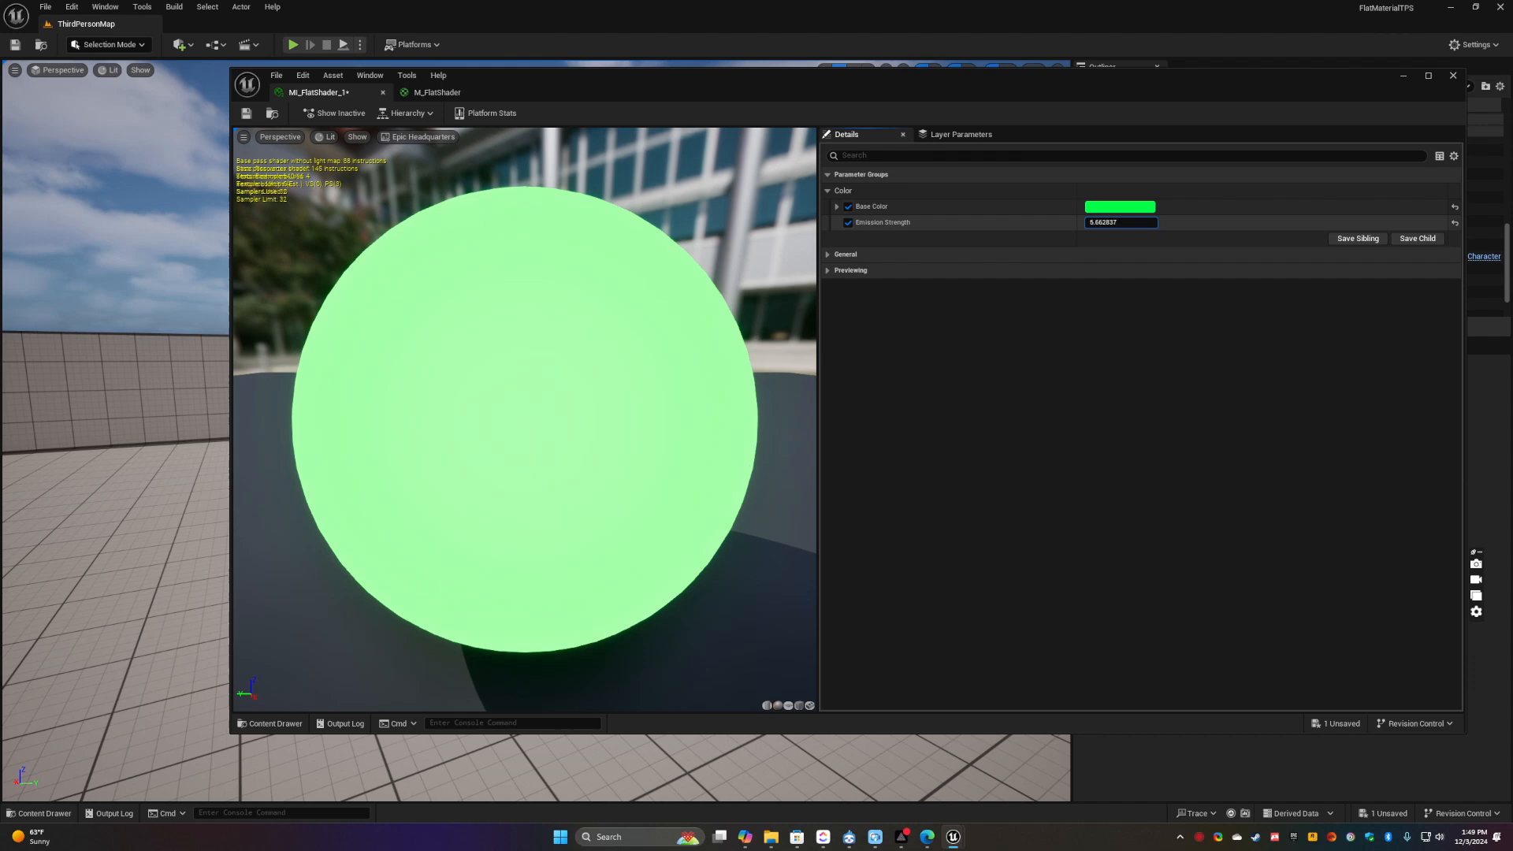
{"action": "left_click_drag", "start_coordinate": [1186, 226], "coordinate": [1138, 226]}
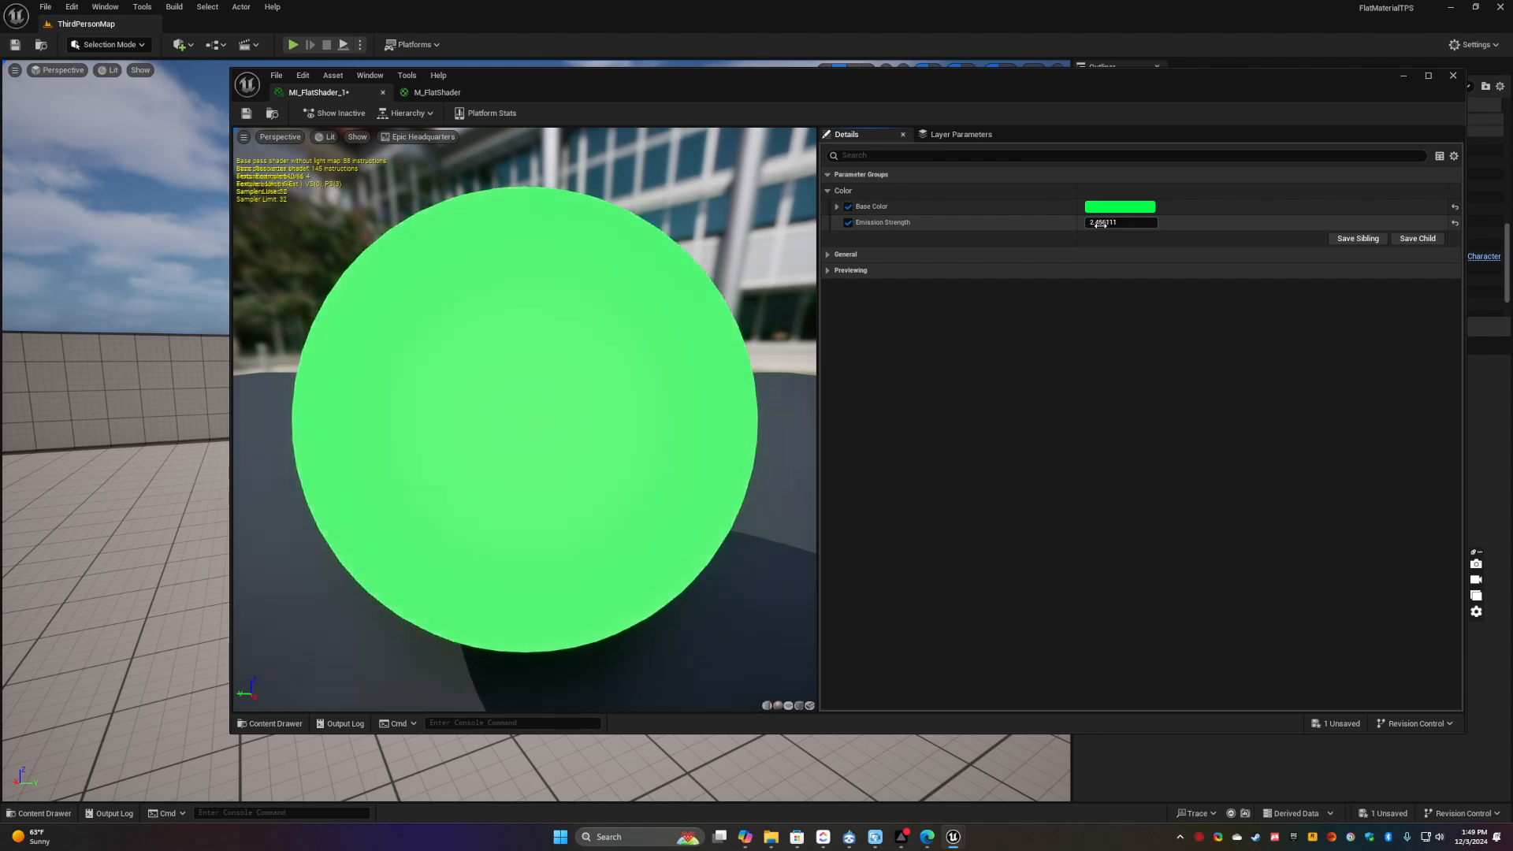
{"action": "type", "text": "2"}
{"action": "key", "text": "Return"}
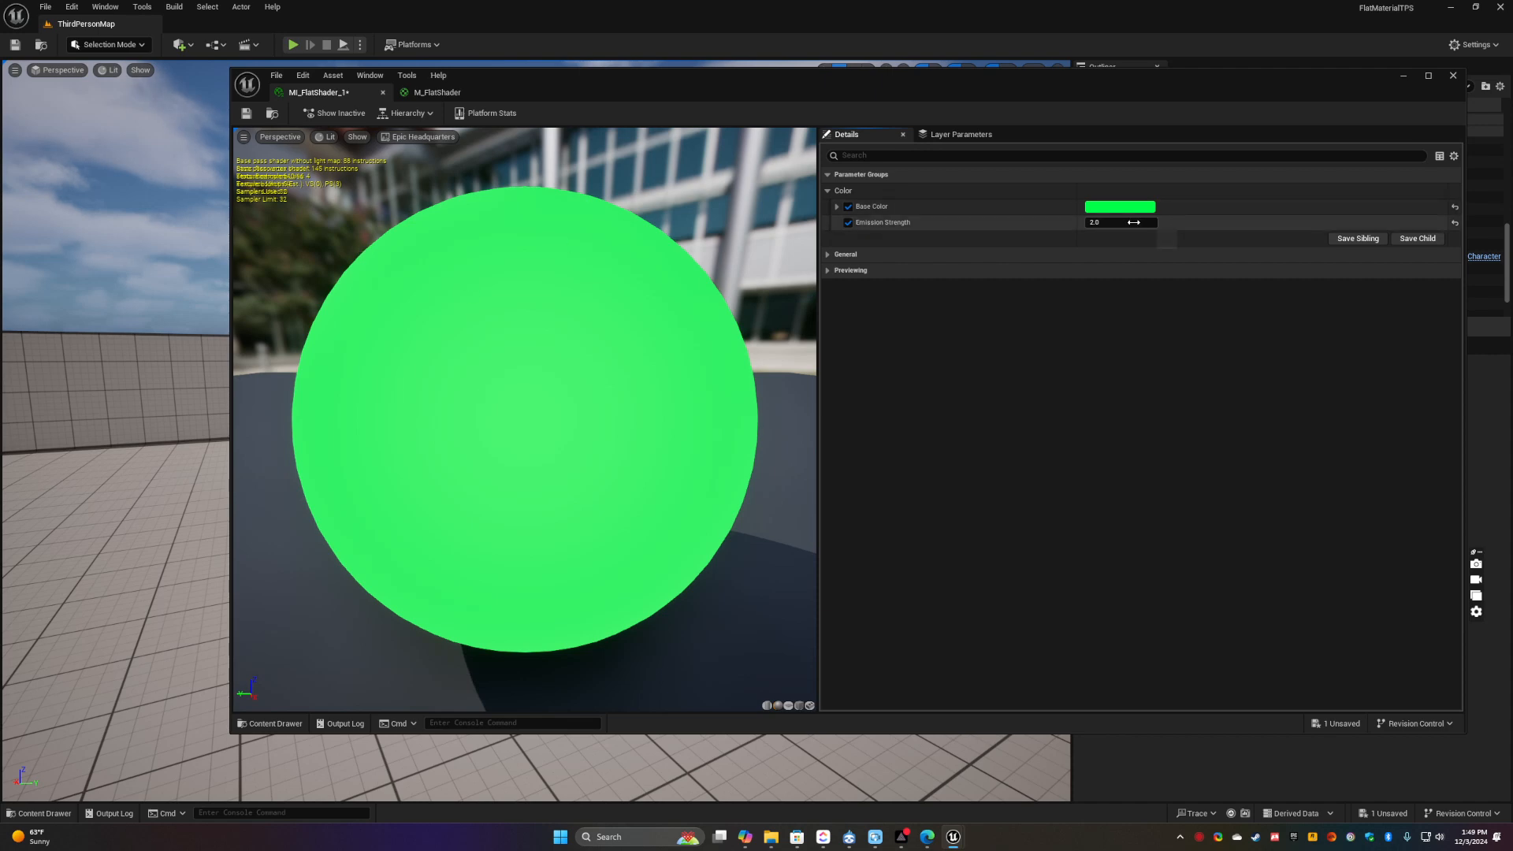
{"action": "type", "text": "1.4"}
{"action": "key", "text": "Return"}
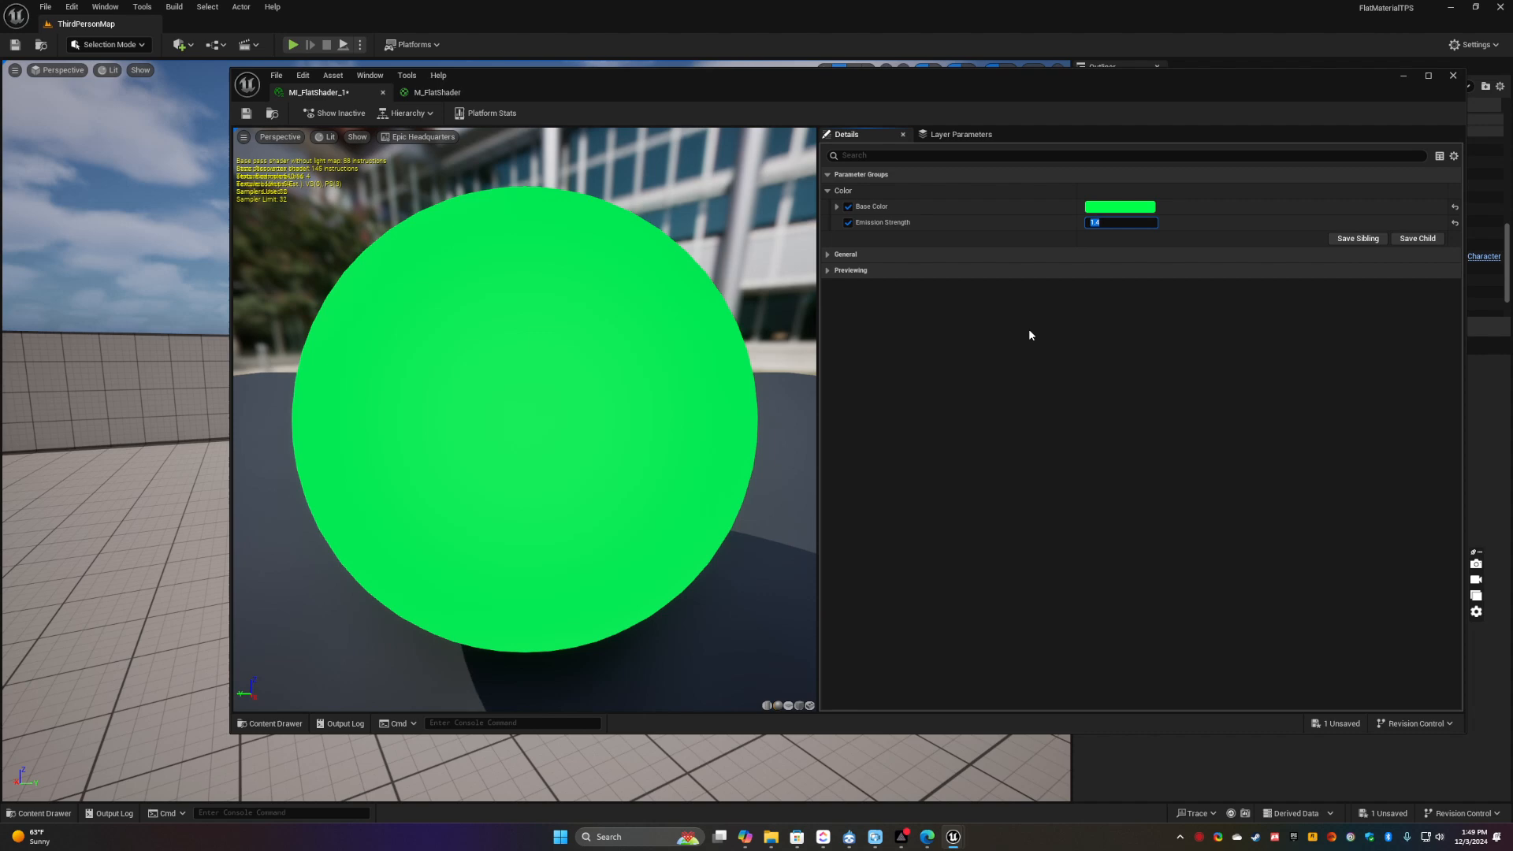
Save MI_FlatShader_1 and close both the instance and parent material editors
{"action": "left_click", "coordinate": [249, 115]}
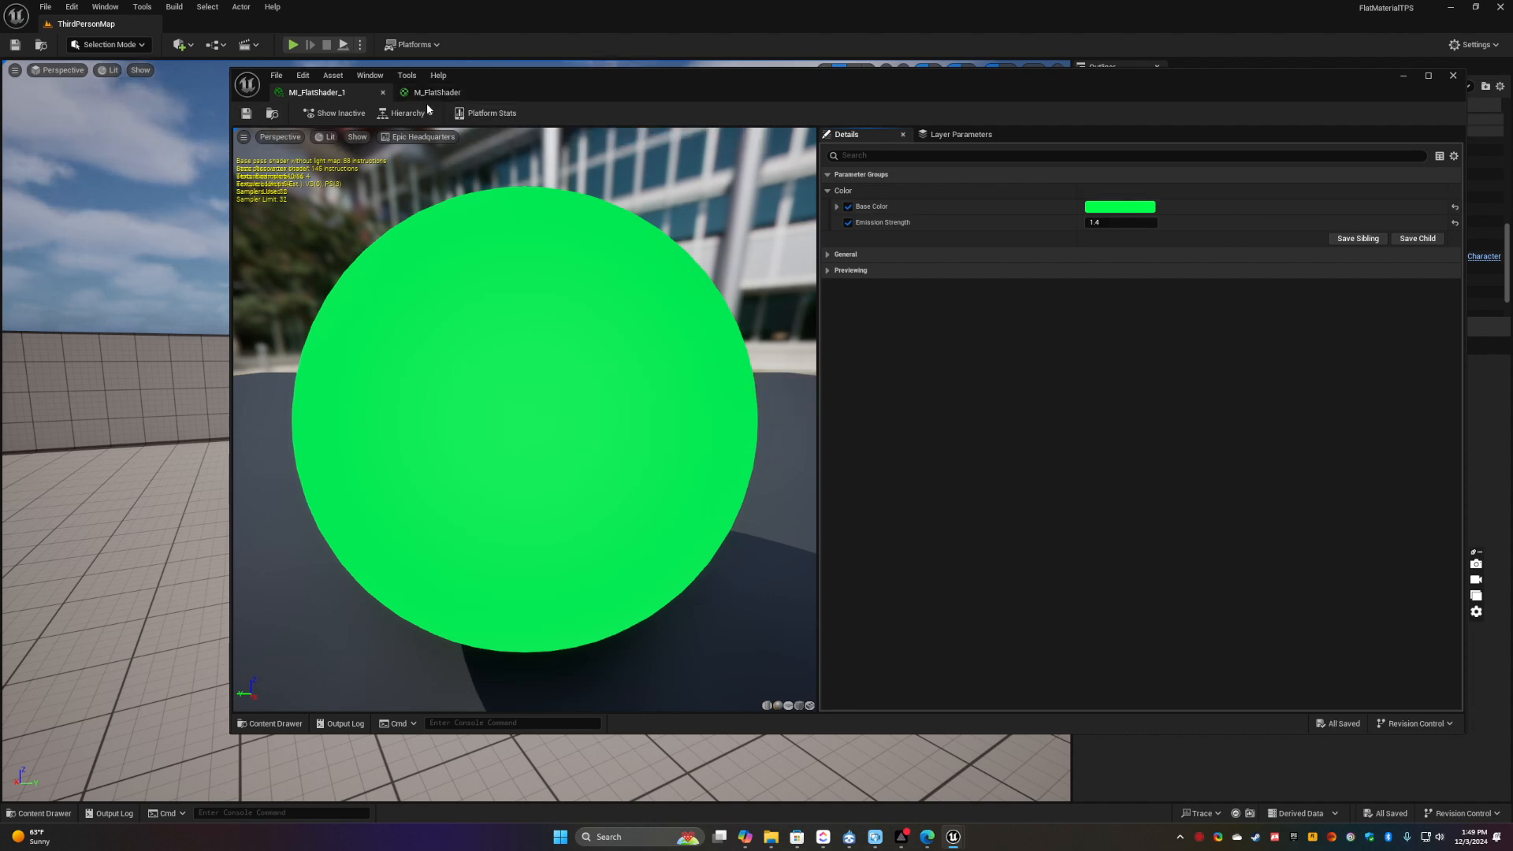
{"action": "left_click", "coordinate": [383, 93]}
{"action": "left_click", "coordinate": [383, 93]}
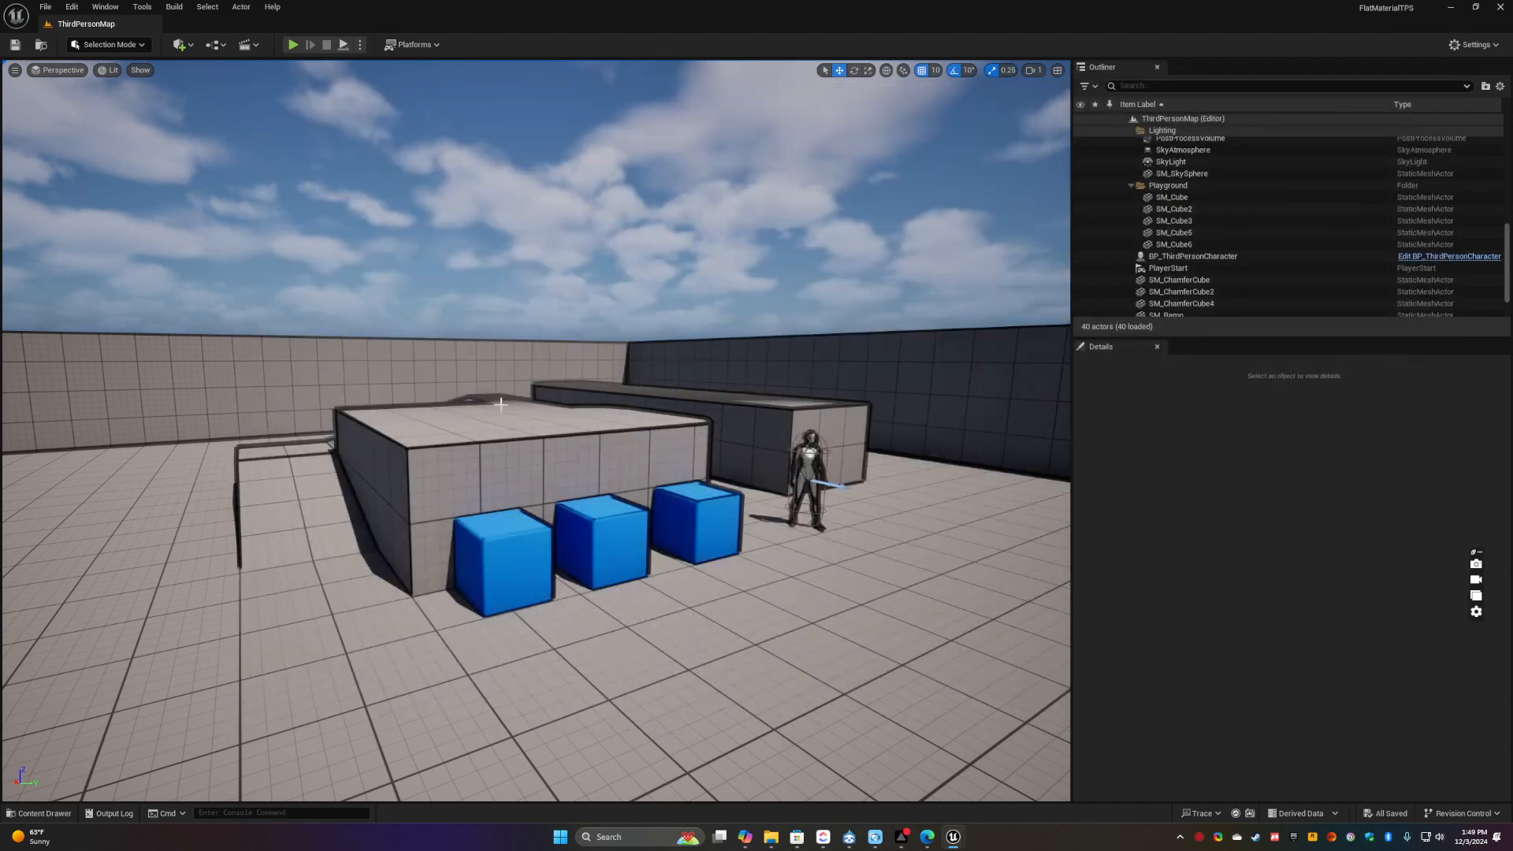
Apply MI_FlatShader_1 to the large block behind the blue cubes and to the long block behind the character
{"action": "left_click", "coordinate": [44, 812]}
{"action": "left_click_drag", "start_coordinate": [295, 608], "coordinate": [458, 464]}
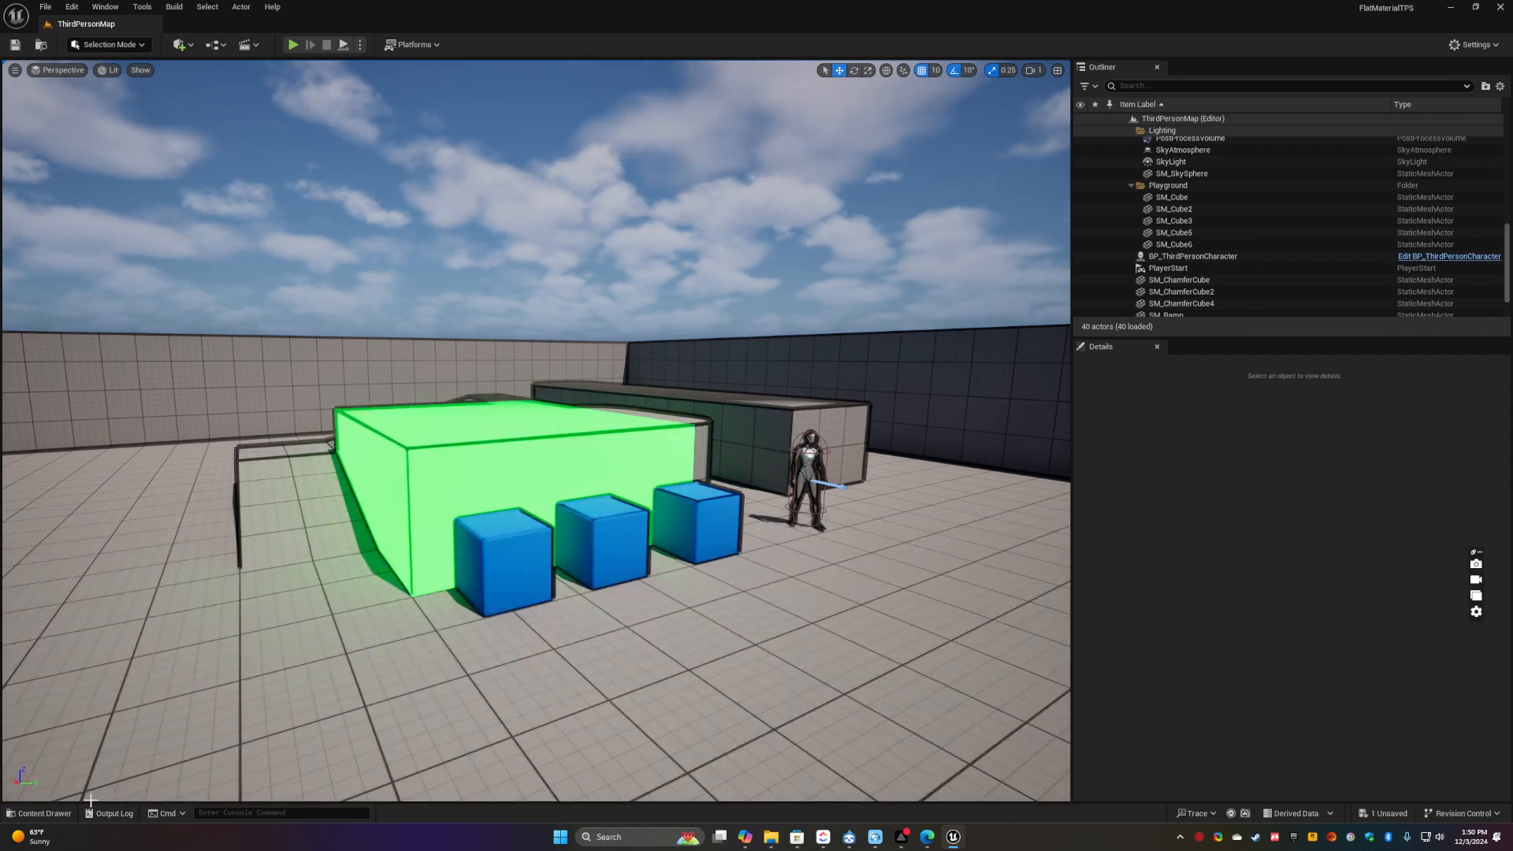
{"action": "left_click", "coordinate": [48, 812]}
{"action": "left_click_drag", "start_coordinate": [286, 599], "coordinate": [597, 524]}
{"action": "left_click_drag", "start_coordinate": [292, 605], "coordinate": [756, 445]}
Apply MI_FlatShader_1 to the level's floor
{"action": "key", "text": "s"}
{"action": "right_click_drag", "start_coordinate": [491, 599], "coordinate": [267, 791]}
{"action": "left_click", "coordinate": [59, 820]}
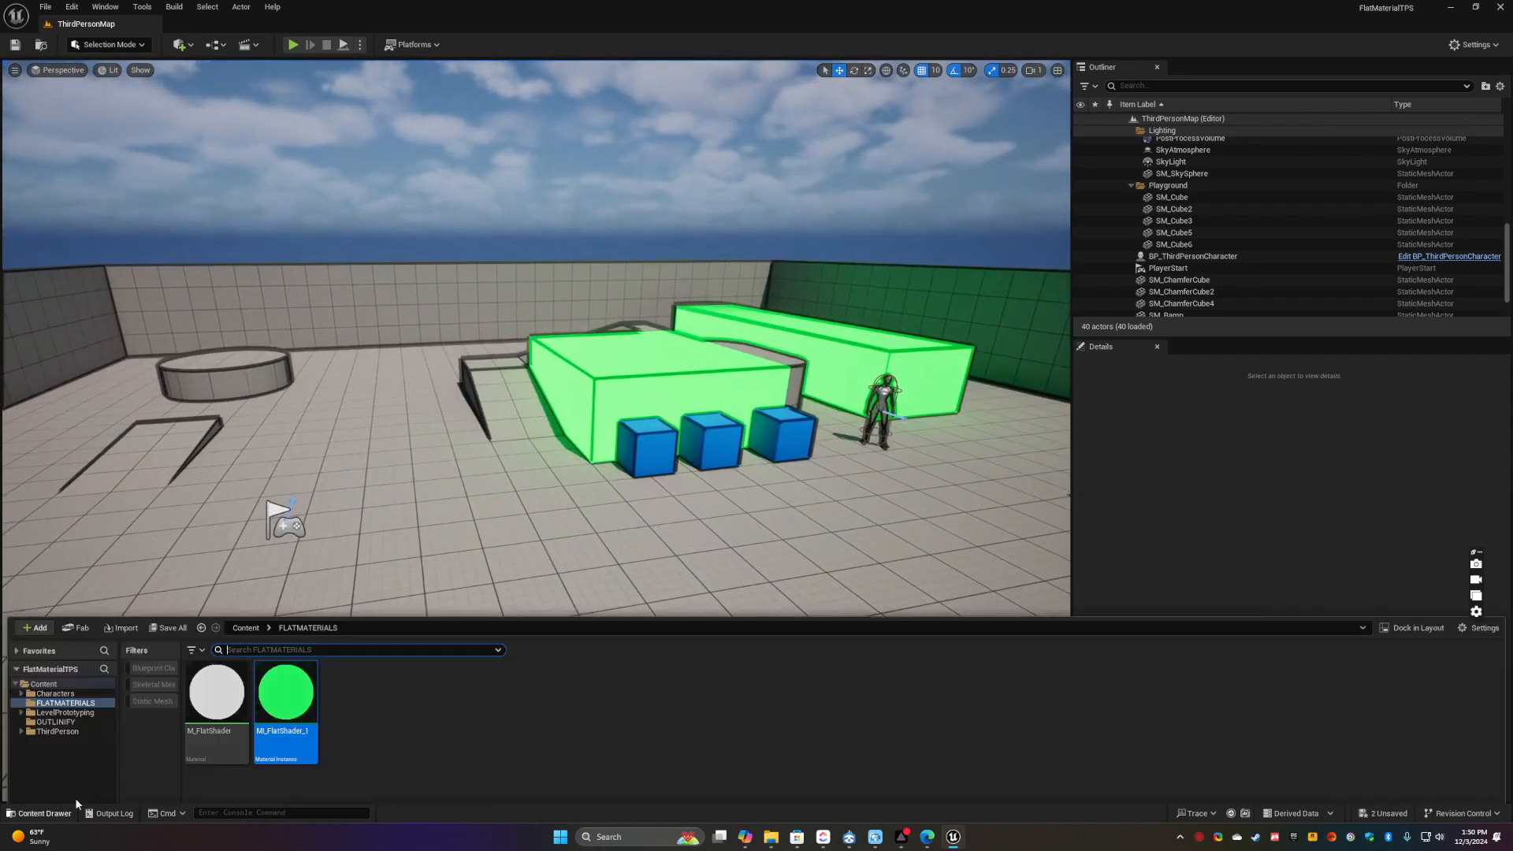
{"action": "left_click_drag", "start_coordinate": [323, 616], "coordinate": [476, 486]}
Apply MI_FlatShader_1 to the two front quarter sections of the round platform
{"action": "right_click_drag", "start_coordinate": [512, 581], "coordinate": [446, 693]}
{"action": "key", "text": "w"}
{"action": "left_click", "coordinate": [40, 813]}
{"action": "left_click_drag", "start_coordinate": [298, 602], "coordinate": [664, 467]}
{"action": "left_click", "coordinate": [44, 813]}
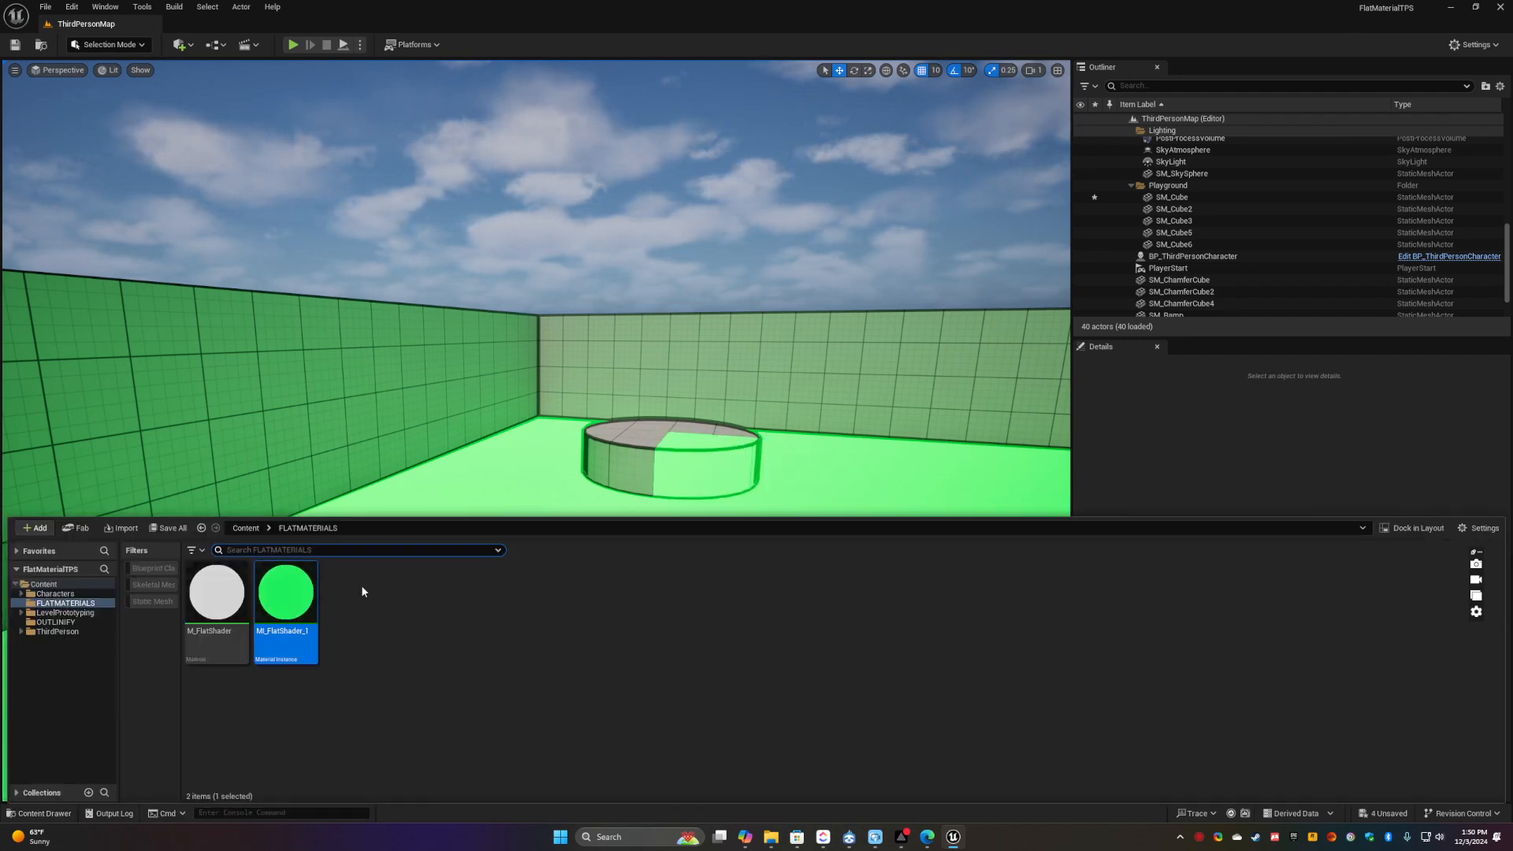
{"action": "left_click_drag", "start_coordinate": [287, 595], "coordinate": [668, 494]}
Apply MI_FlatShader_1 to the two remaining gray quarter sections of the round platform, SM_QuarterCylinder14 and SM_QuarterCylinder11
{"action": "right_click_drag", "start_coordinate": [668, 494], "coordinate": [715, 506]}
{"action": "key", "text": "w"}
{"action": "left_click", "coordinate": [520, 523]}
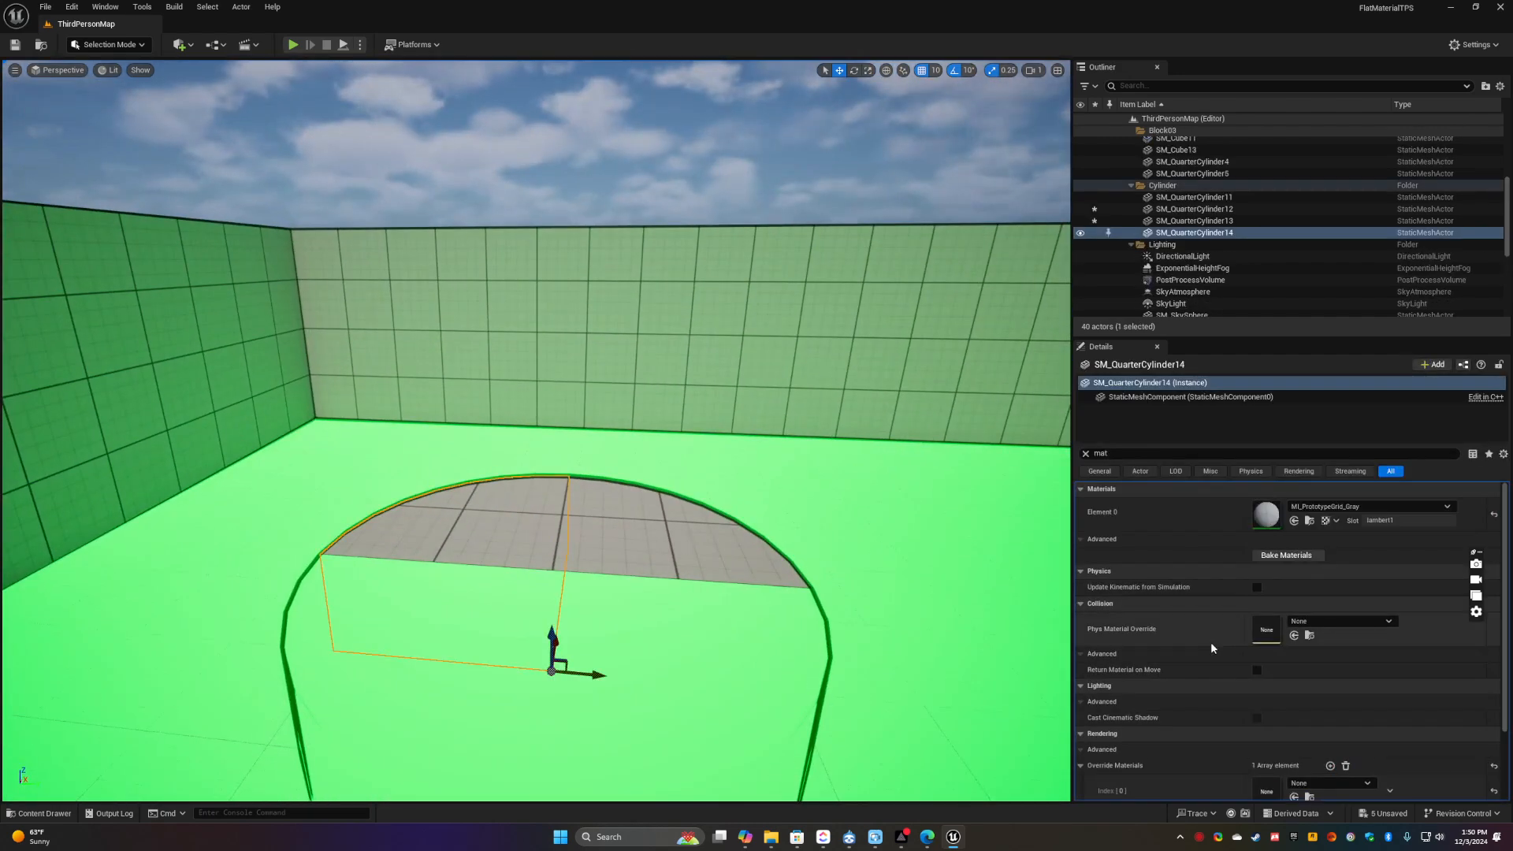
{"action": "left_click", "coordinate": [1294, 521]}
{"action": "left_click", "coordinate": [684, 535]}
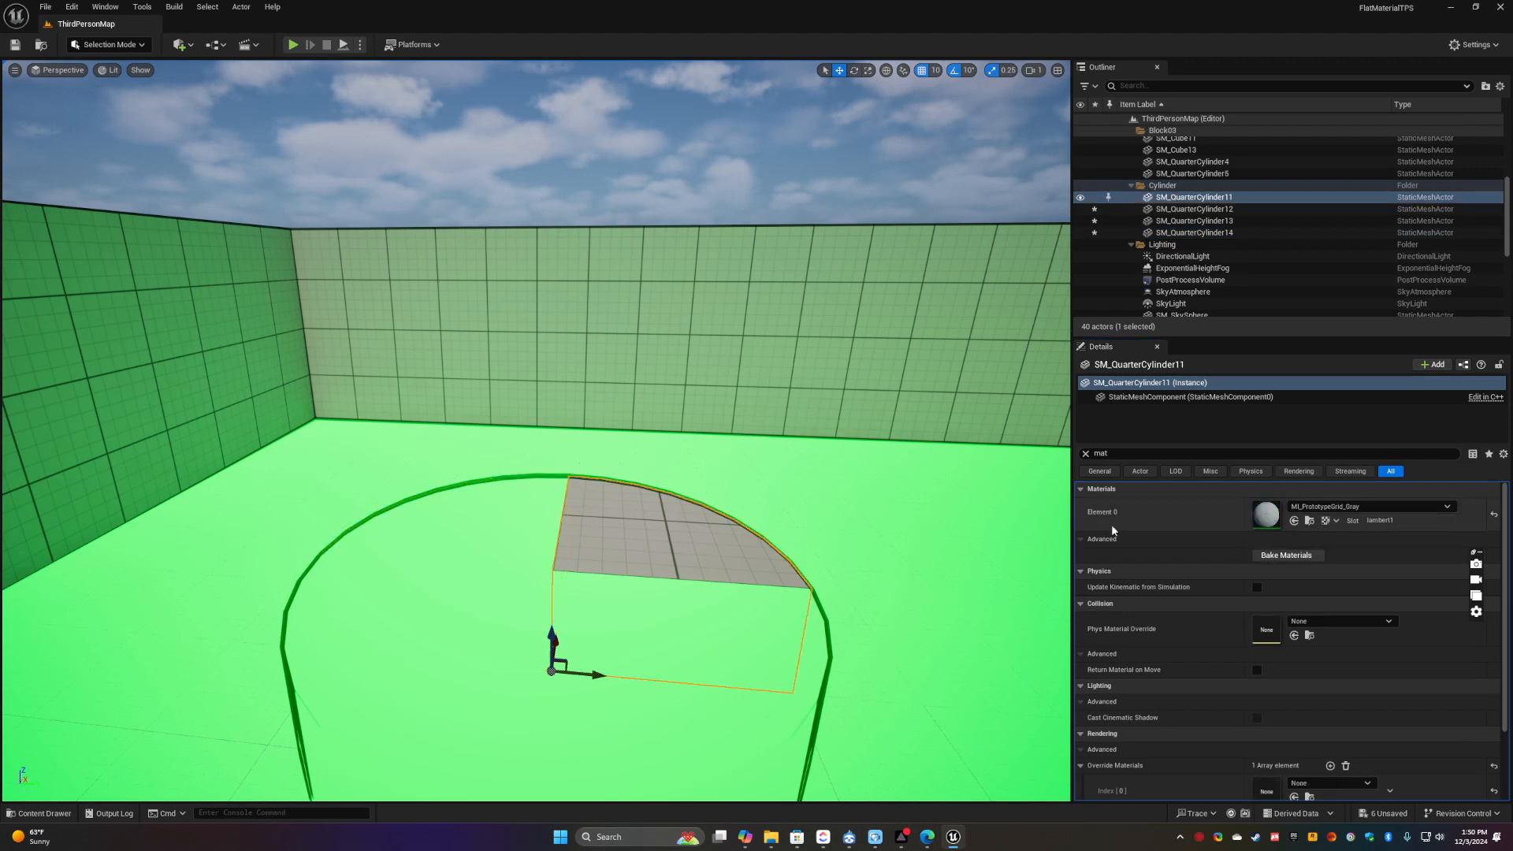
{"action": "left_click", "coordinate": [1295, 521]}
Apply MI_FlatShader_1 to the perimeter walls SM_Cube6 and SM_Cube3
{"action": "right_click_drag", "start_coordinate": [643, 470], "coordinate": [489, 473]}
{"action": "left_click", "coordinate": [611, 408]}
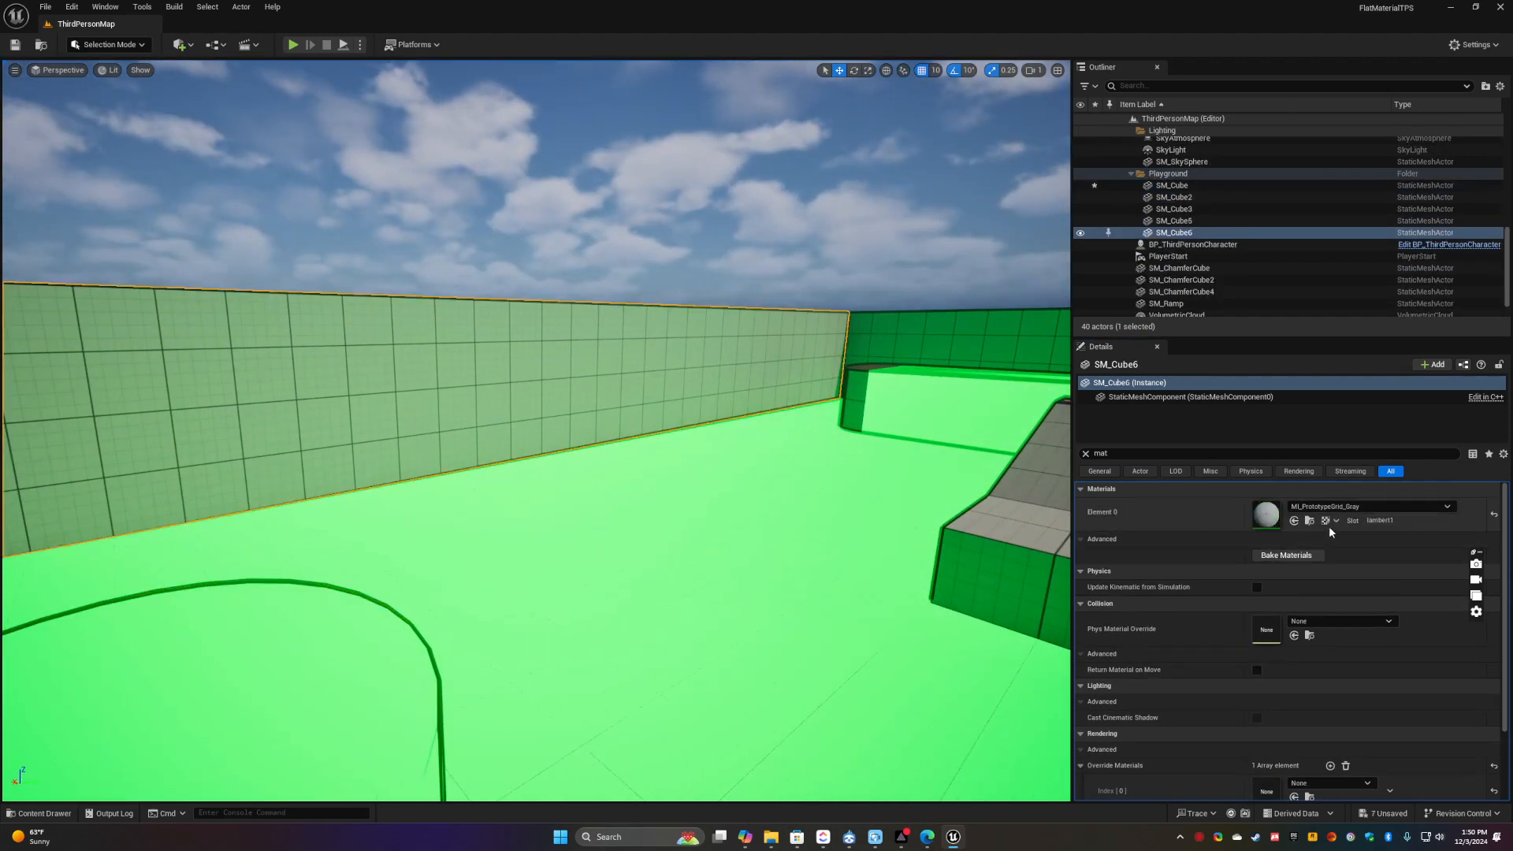
{"action": "left_click", "coordinate": [1293, 521]}
{"action": "right_click_drag", "start_coordinate": [629, 554], "coordinate": [629, 554]}
{"action": "left_click", "coordinate": [737, 558]}
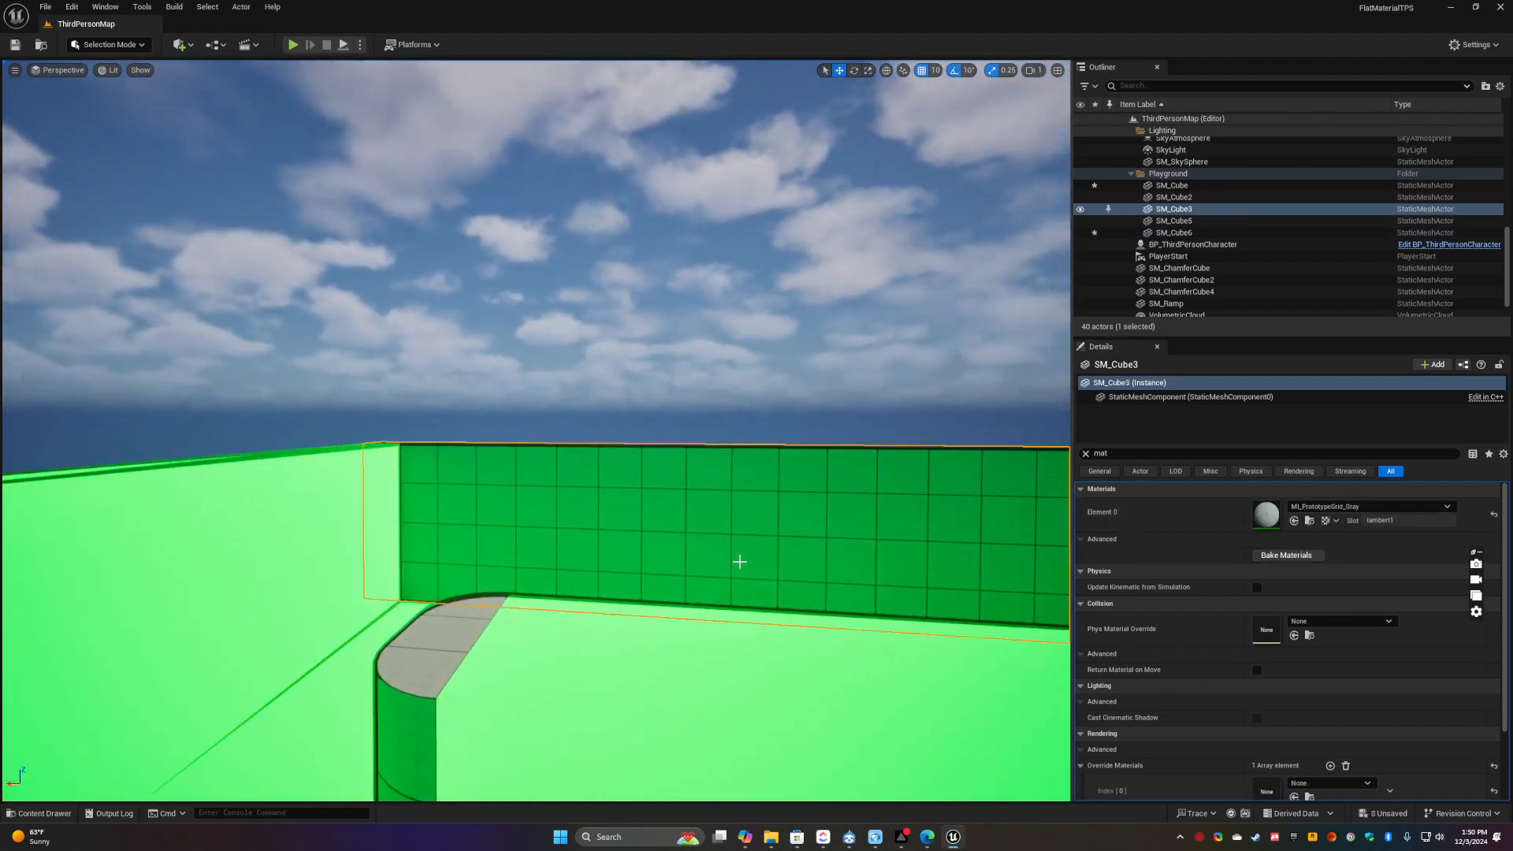
{"action": "left_click", "coordinate": [1293, 520]}
Apply MI_FlatShader_1 to the last two perimeter walls, SM_Cube5 and SM_Cube2
{"action": "right_click_drag", "start_coordinate": [602, 550], "coordinate": [529, 523]}
{"action": "key", "text": "w"}
{"action": "left_click", "coordinate": [489, 483]}
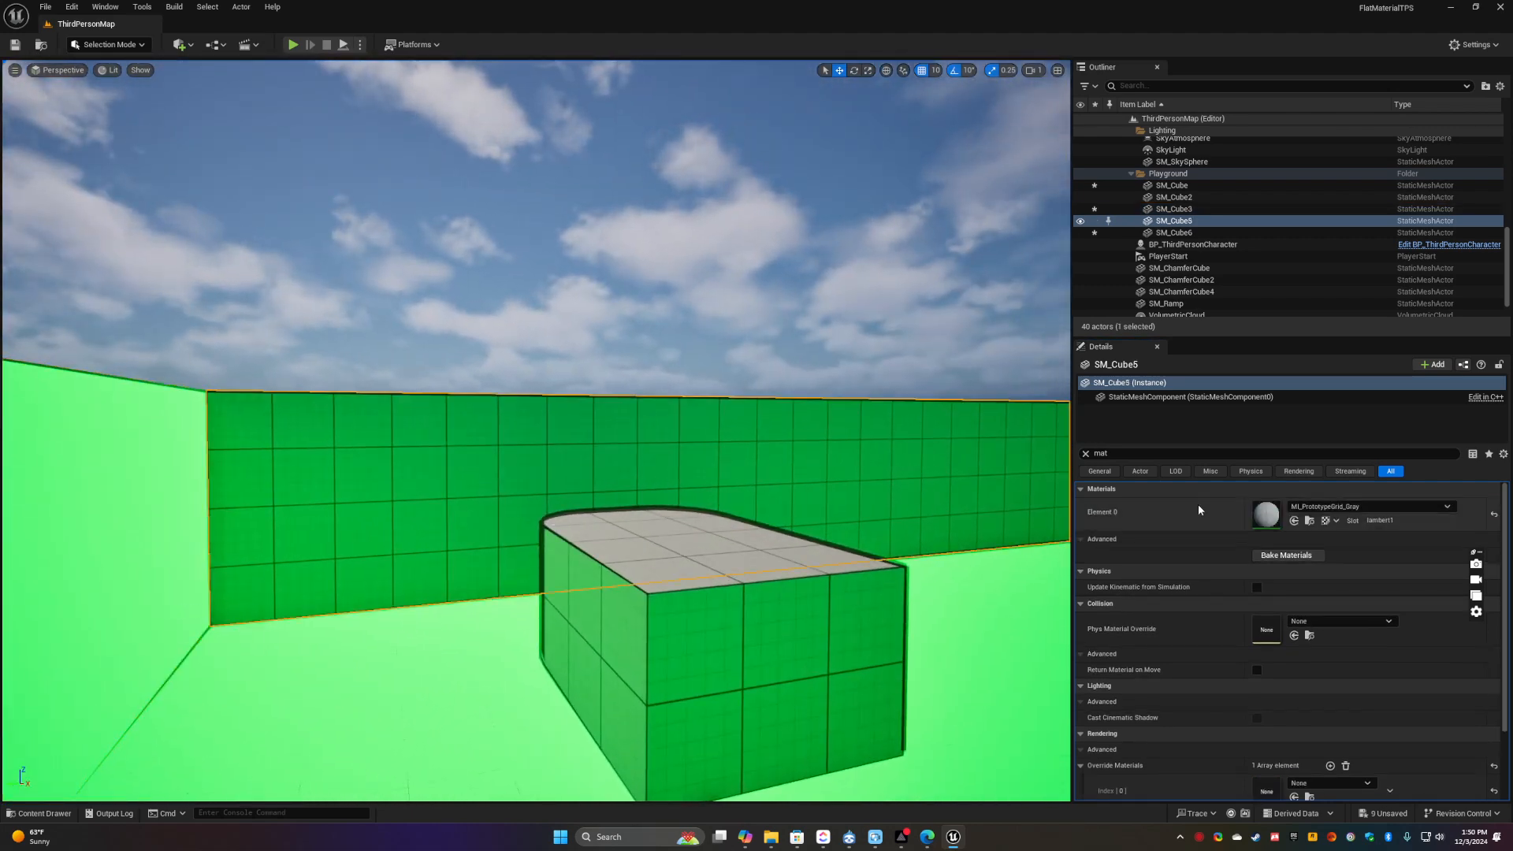
{"action": "left_click", "coordinate": [1294, 521]}
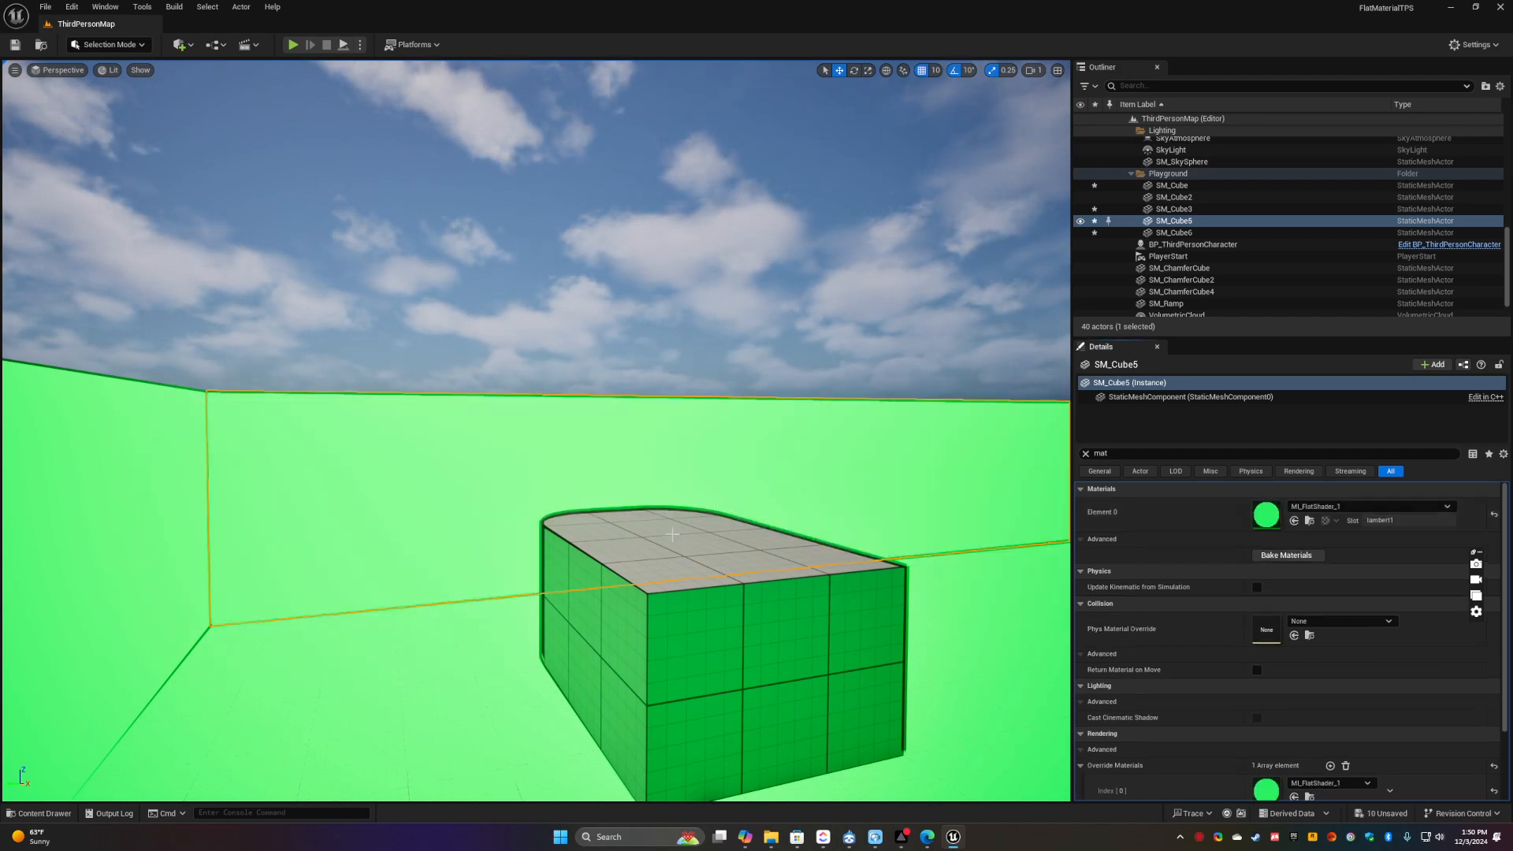
{"action": "key", "text": "w"}
{"action": "right_click_drag", "start_coordinate": [576, 561], "coordinate": [588, 551]}
{"action": "left_click", "coordinate": [606, 514]}
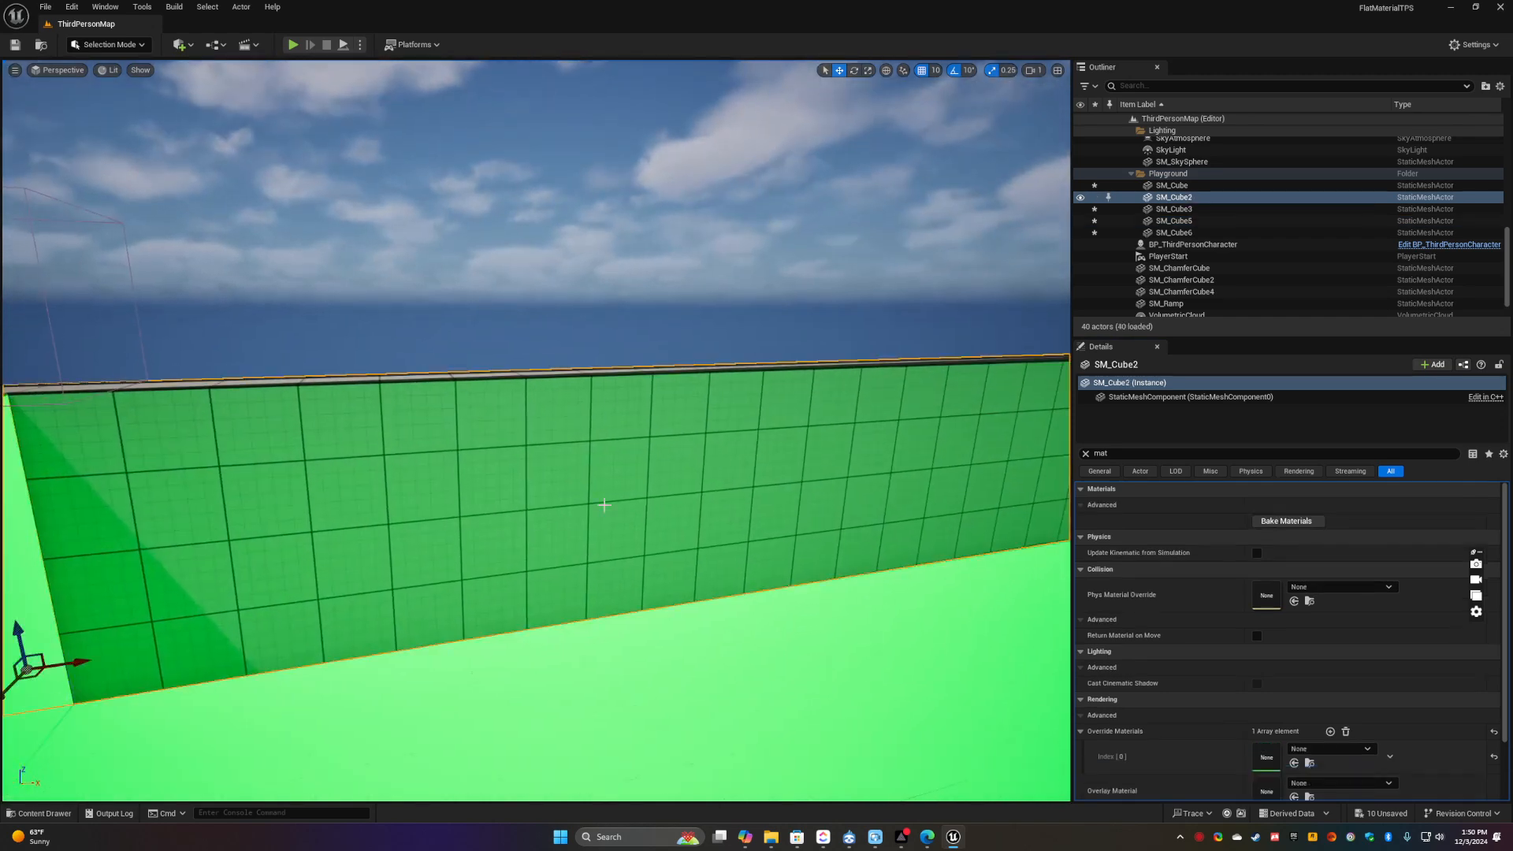
{"action": "left_click", "coordinate": [1293, 521]}
Apply MI_FlatShader_1 to the standalone ramp SM_Ramp and to the lower ramp SM_Ramp2 beside the large block
{"action": "right_click_drag", "start_coordinate": [576, 561], "coordinate": [576, 561]}
{"action": "key", "text": "s"}
{"action": "left_click", "coordinate": [465, 482]}
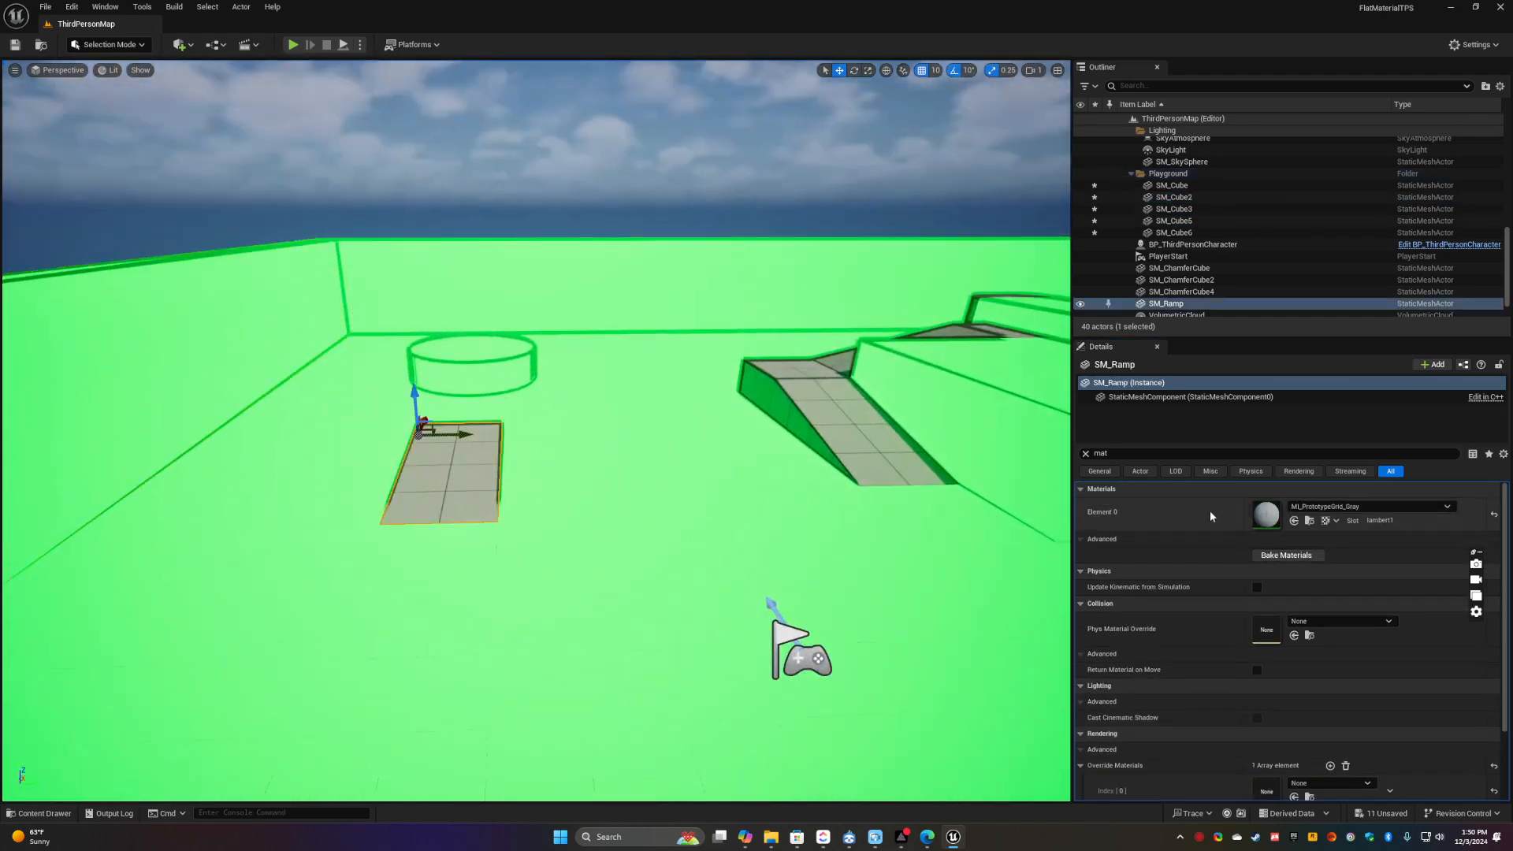
{"action": "left_click", "coordinate": [1294, 520]}
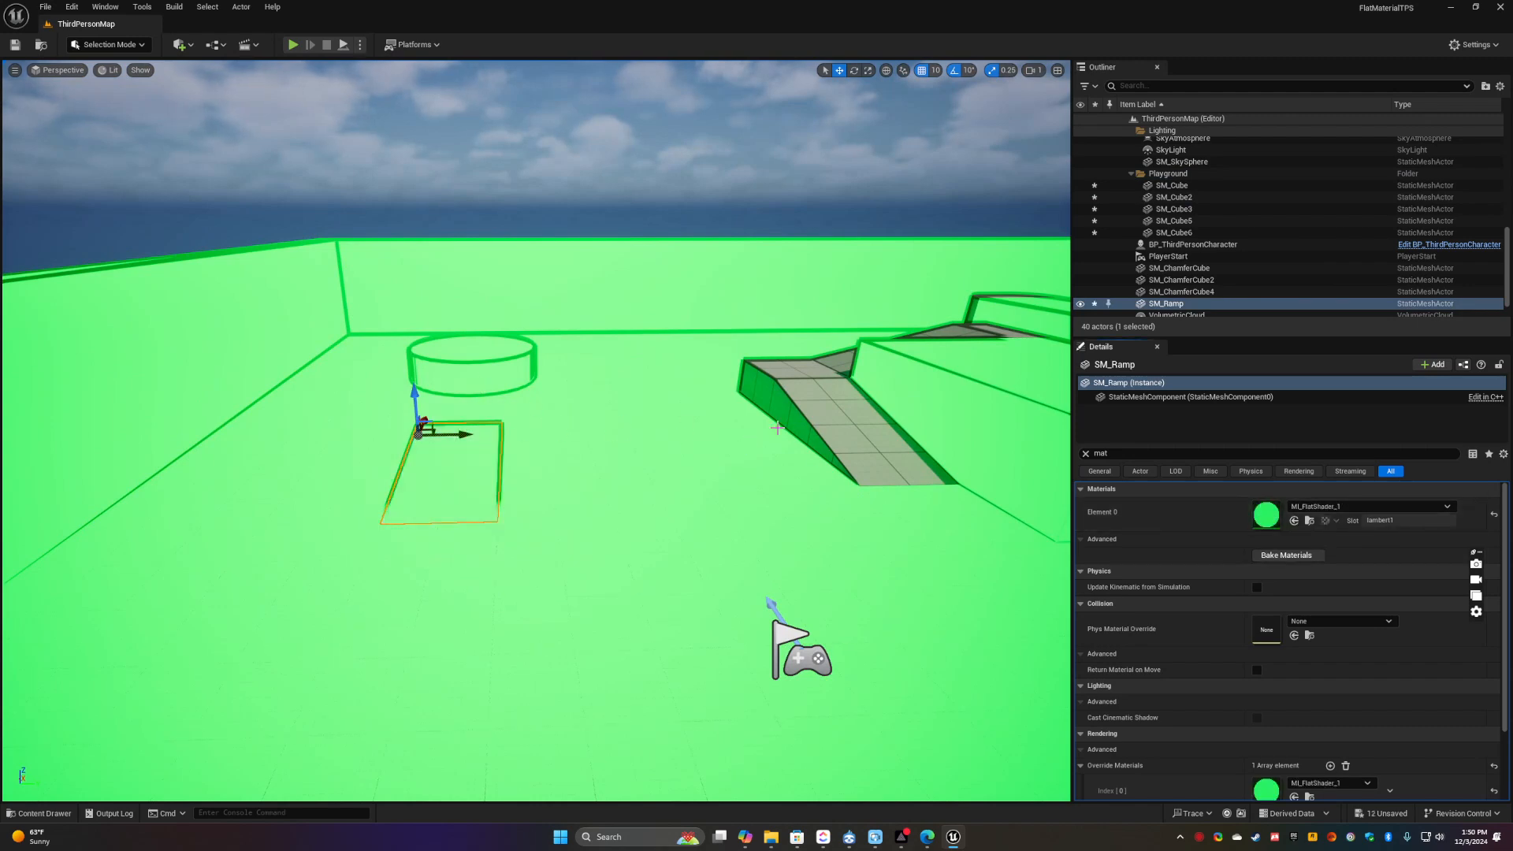
{"action": "left_click", "coordinate": [853, 411]}
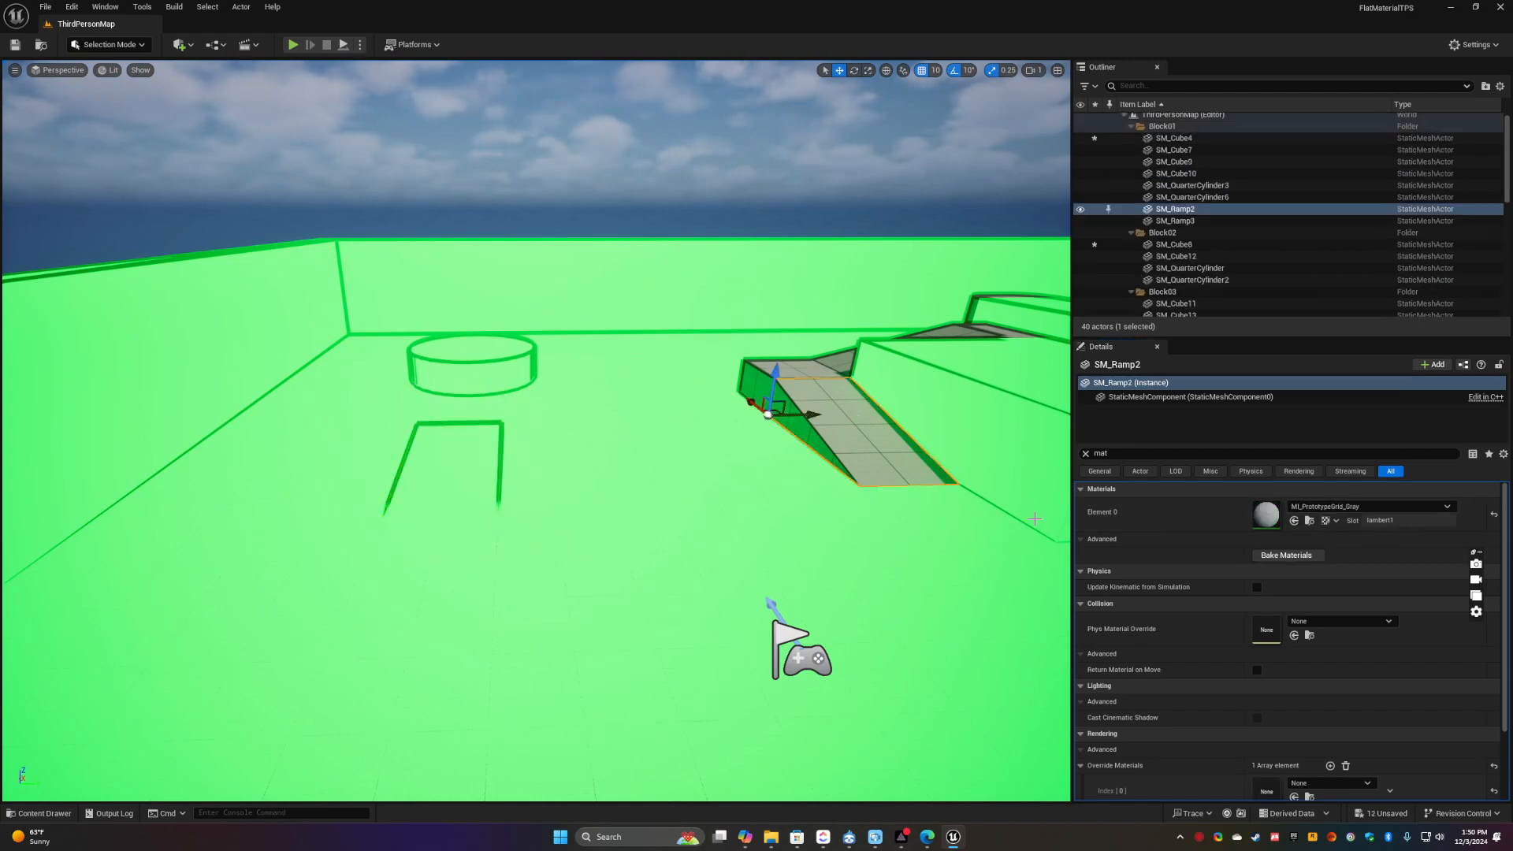
{"action": "left_click", "coordinate": [1293, 521]}
Apply MI_FlatShader_1 to the landing block SM_Cube9 and the upper ramp SM_Ramp3
{"action": "right_click_drag", "start_coordinate": [740, 527], "coordinate": [899, 534]}
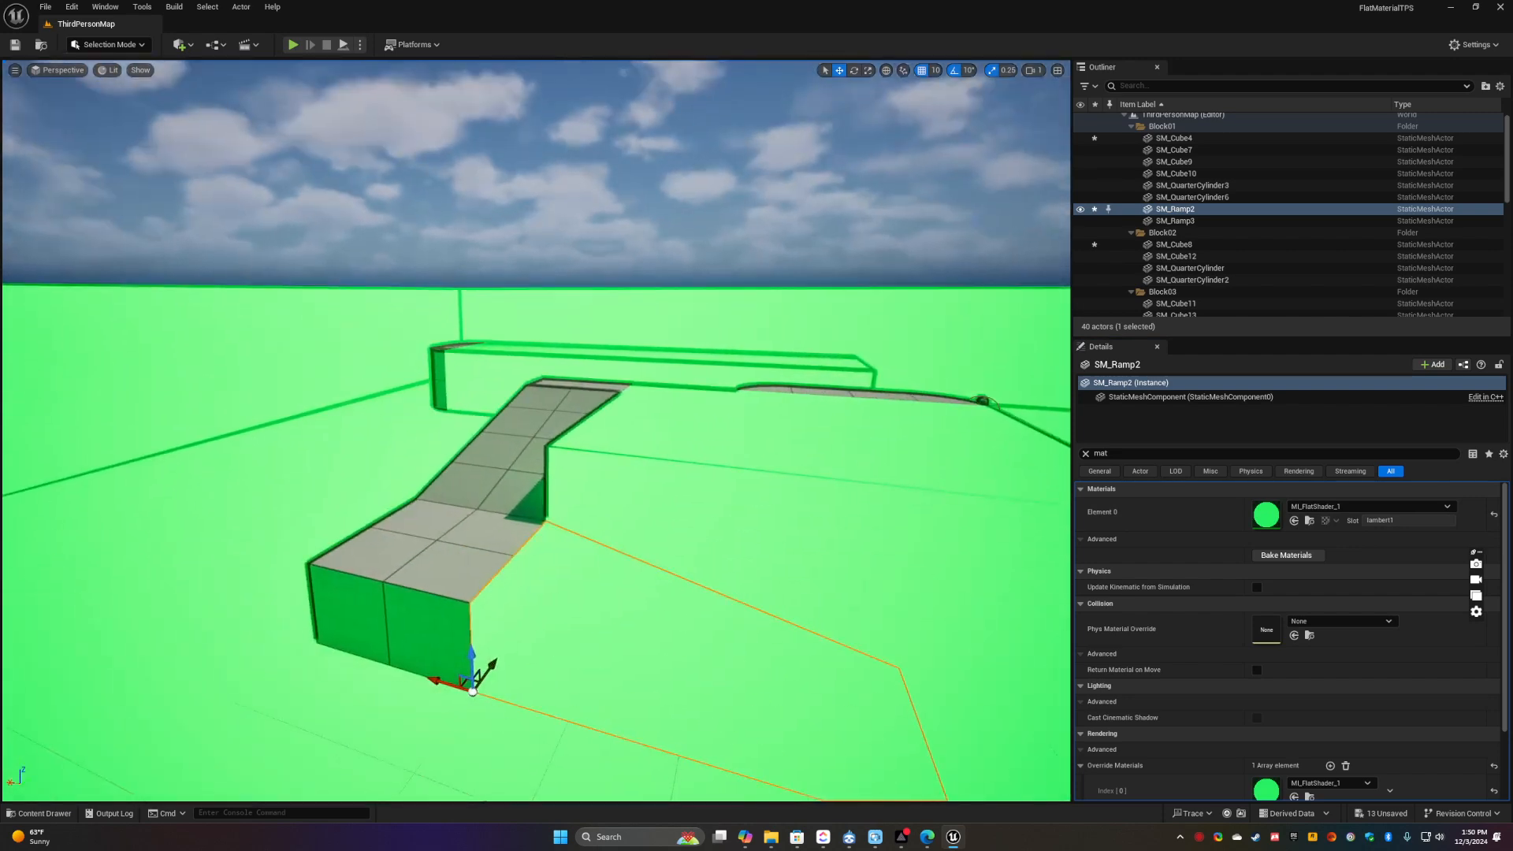
{"action": "left_click", "coordinate": [560, 553]}
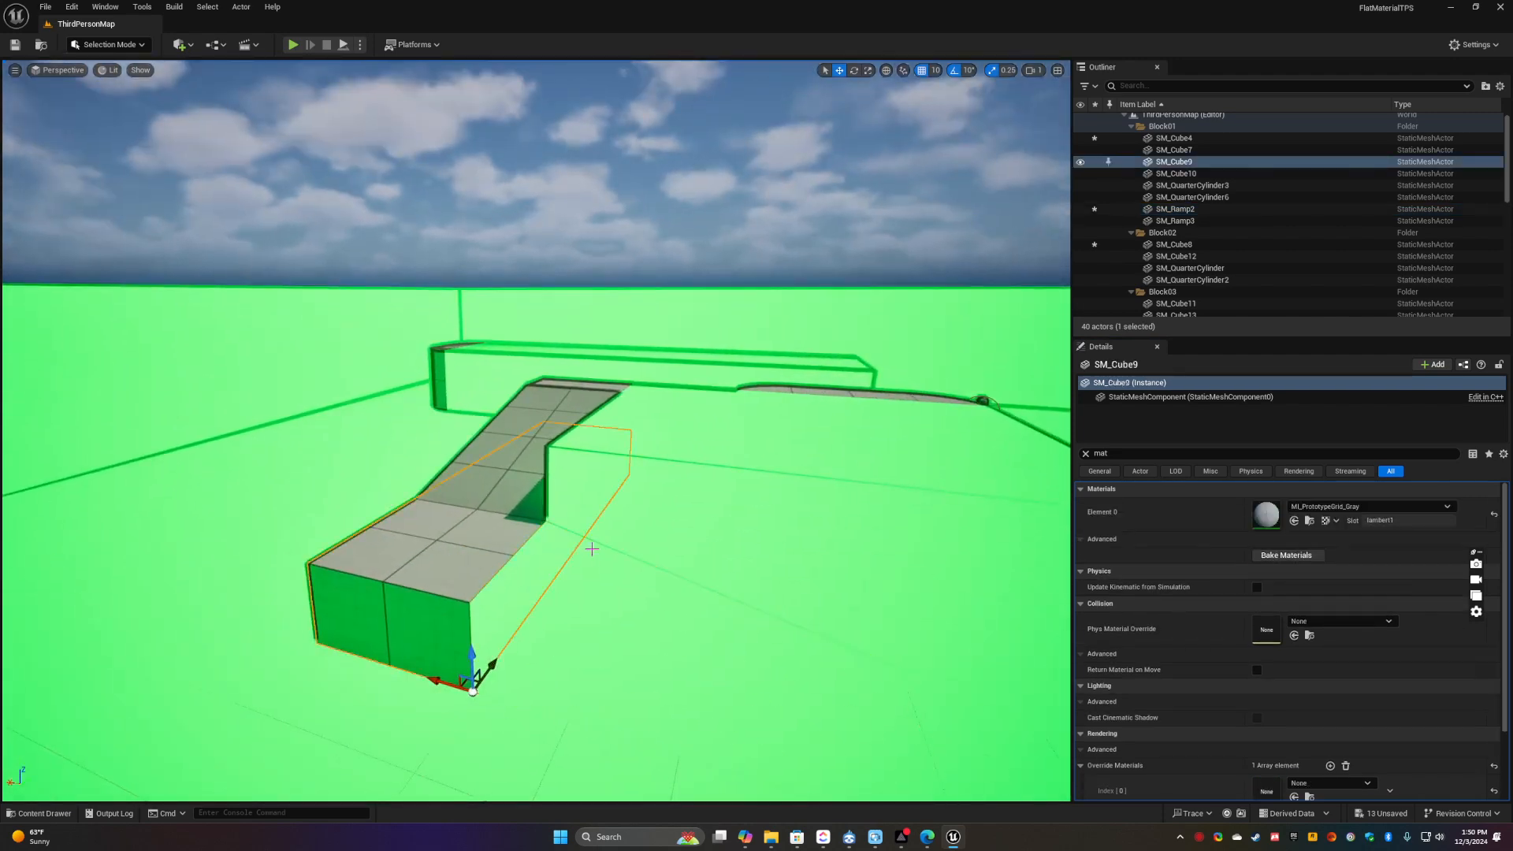
{"action": "left_click", "coordinate": [1294, 521]}
{"action": "left_click", "coordinate": [552, 439]}
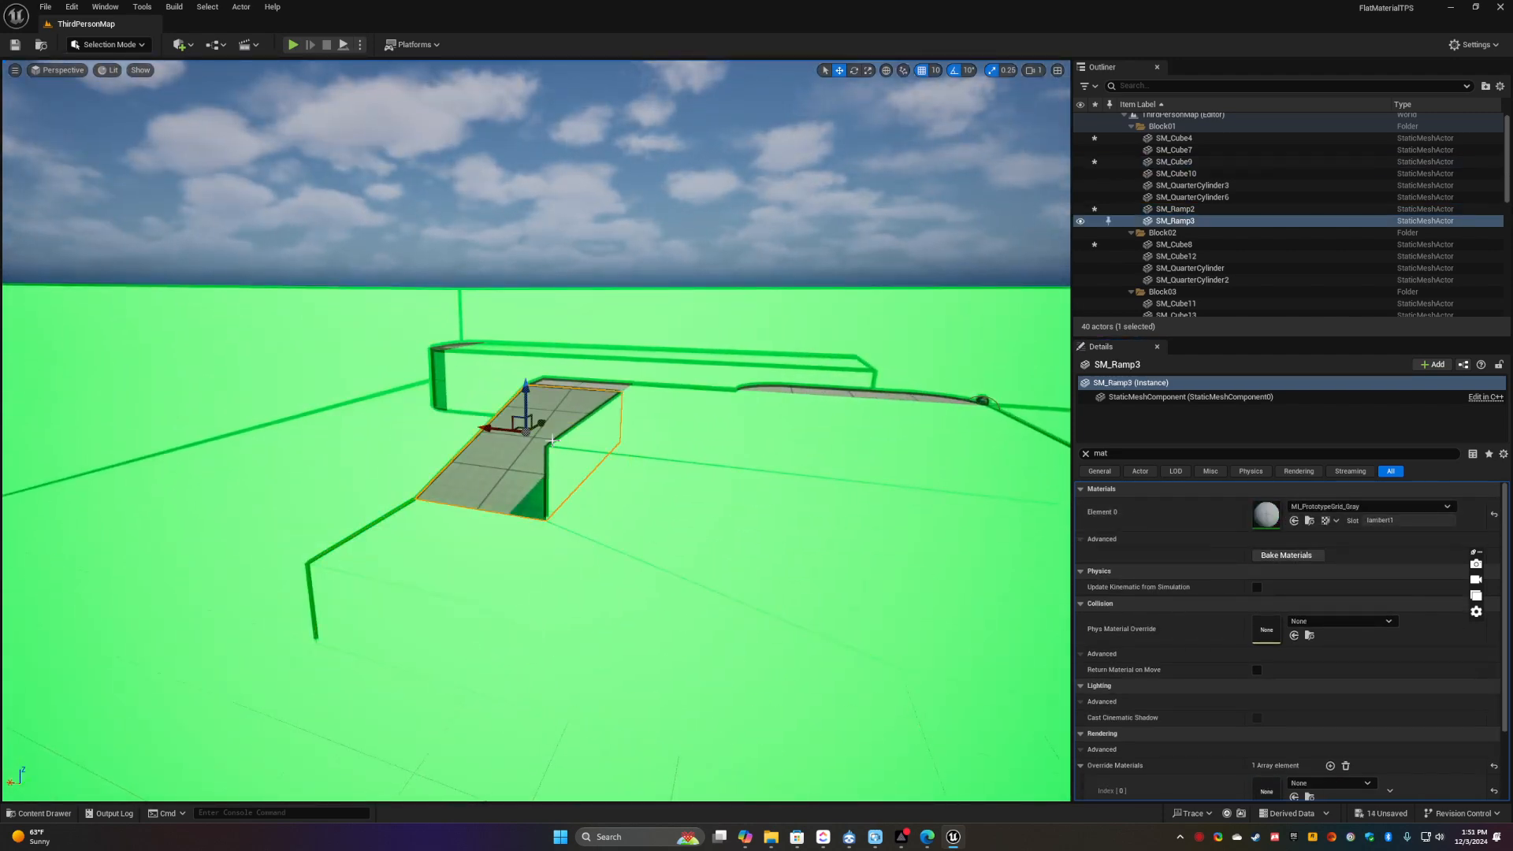
{"action": "left_click", "coordinate": [1294, 520]}
Apply MI_FlatShader_1 to the gray blocks SM_Cube10 and SM_Cube7 in the Block01 structure
{"action": "right_click_drag", "start_coordinate": [804, 512], "coordinate": [1027, 494]}
{"action": "left_click", "coordinate": [482, 503]}
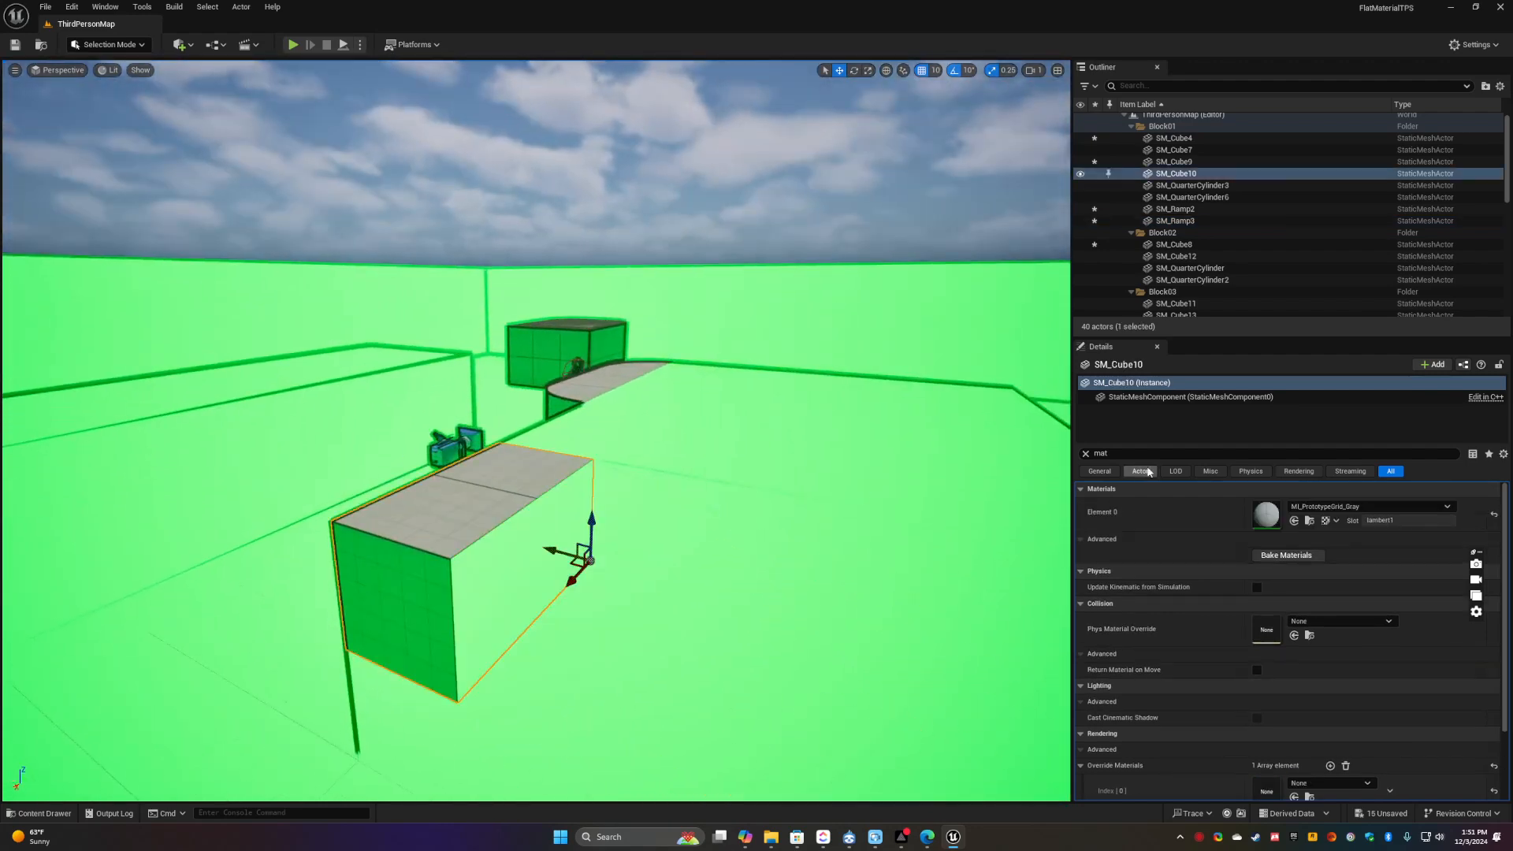
{"action": "left_click", "coordinate": [1294, 521]}
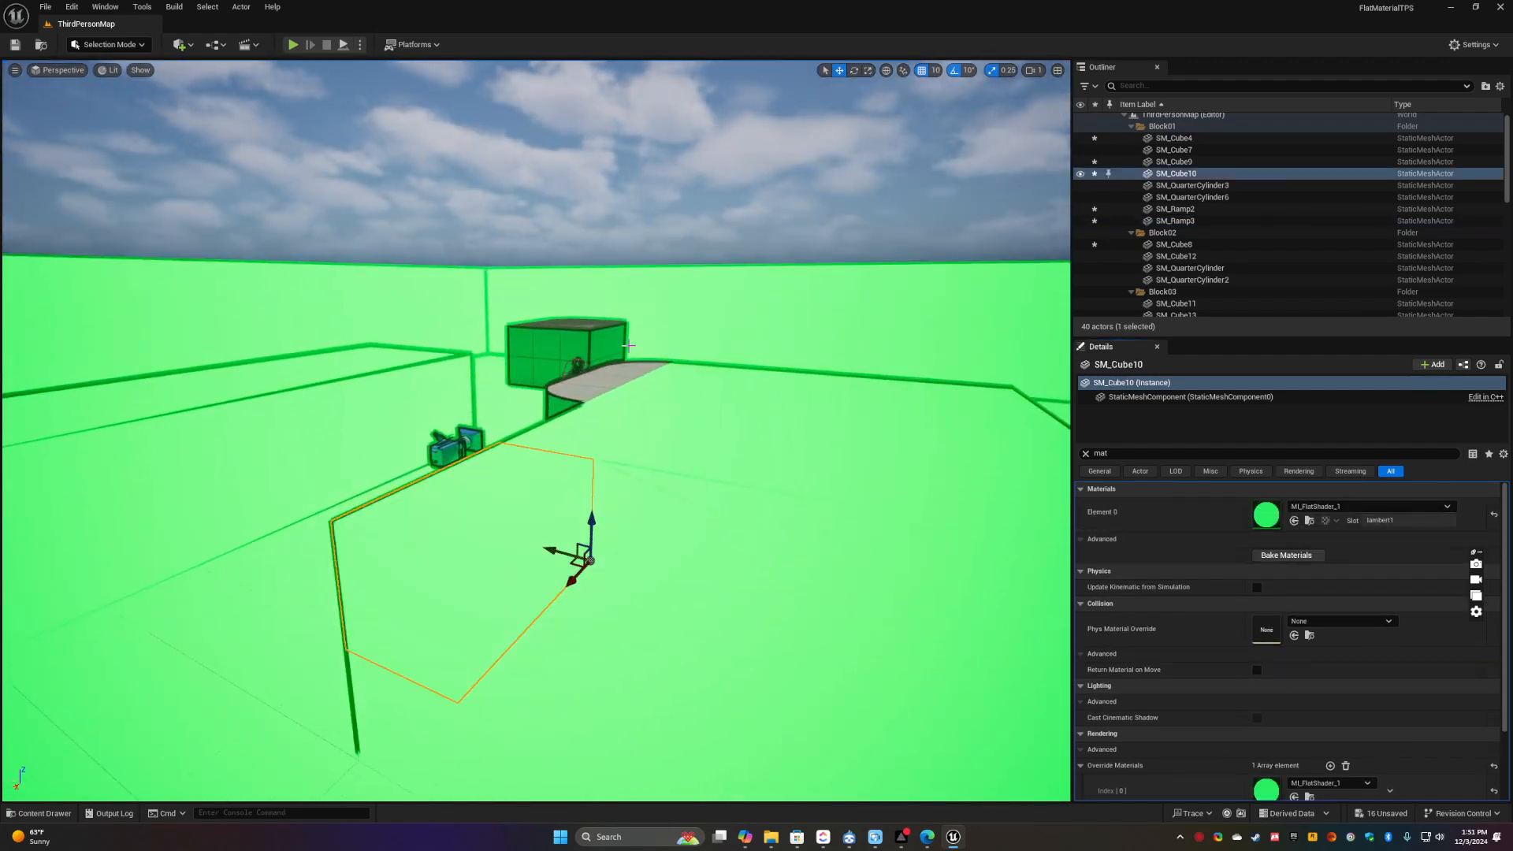
{"action": "left_click", "coordinate": [616, 381]}
{"action": "left_click", "coordinate": [1294, 521]}
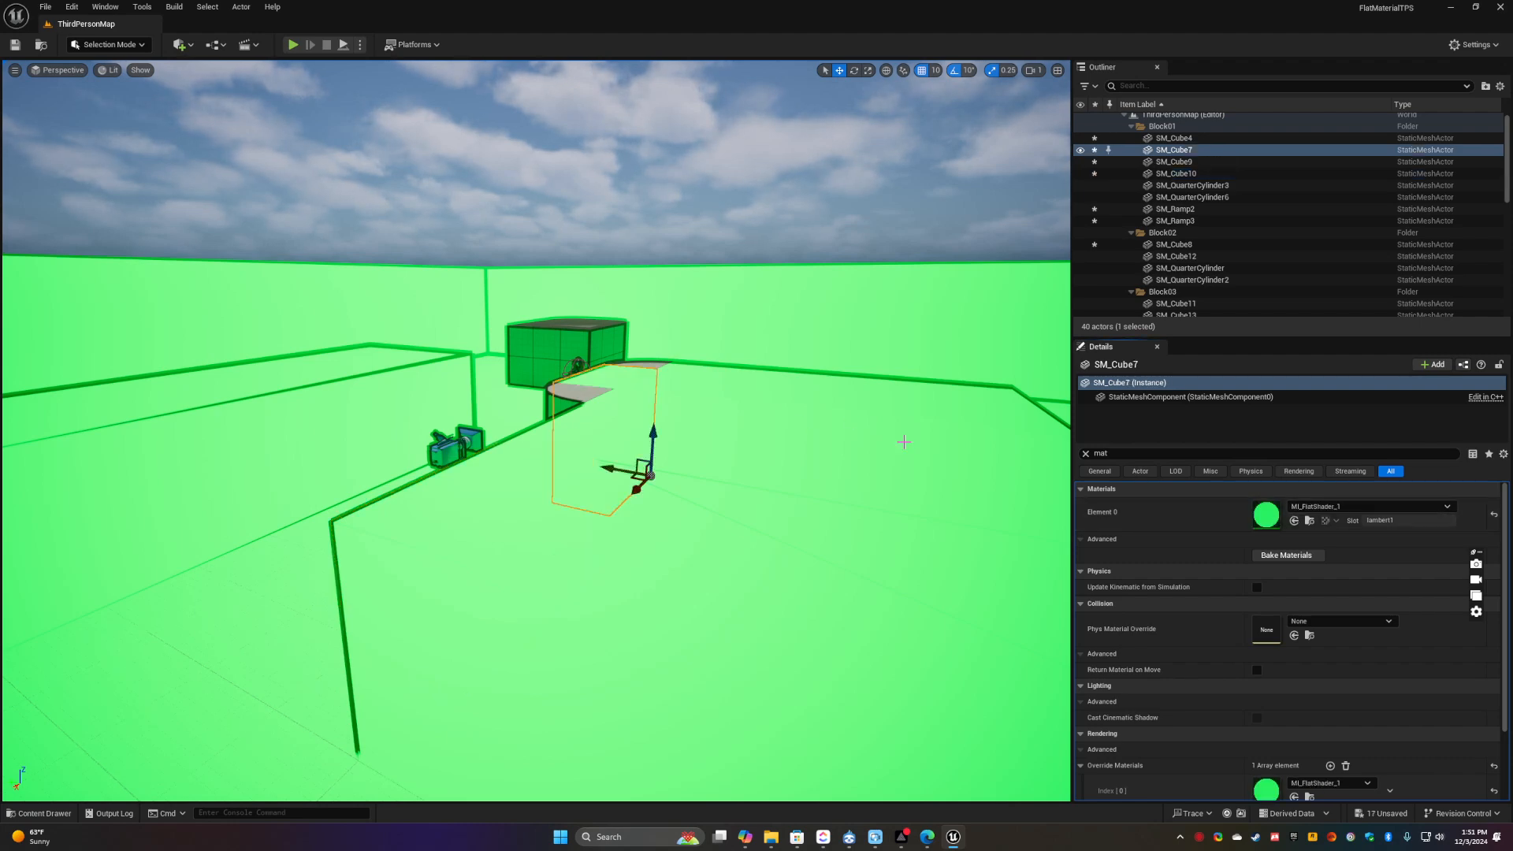
Apply MI_FlatShader_1 to the rounded pieces SM_QuarterCylinder3 and SM_QuarterCylinder6 together
{"action": "left_click", "coordinate": [579, 398]}
{"action": "left_click", "coordinate": [646, 368], "text": "ctrl"}
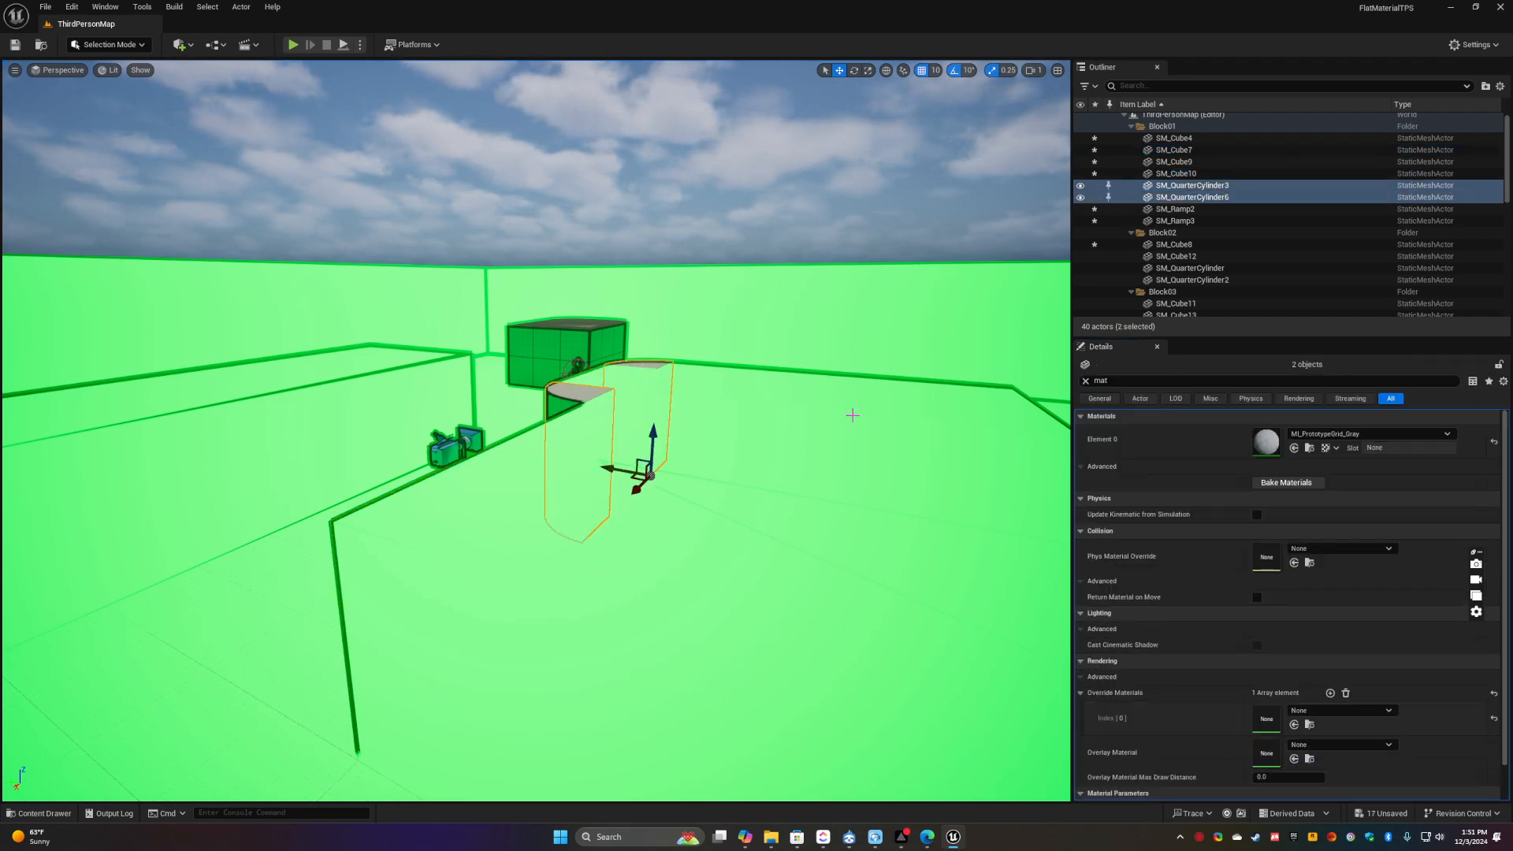
{"action": "left_click", "coordinate": [1294, 448]}
Apply MI_FlatShader_1 to all four pieces of the Block03 structure, two cubes and two quarter cylinders, at once
{"action": "key", "text": "f"}
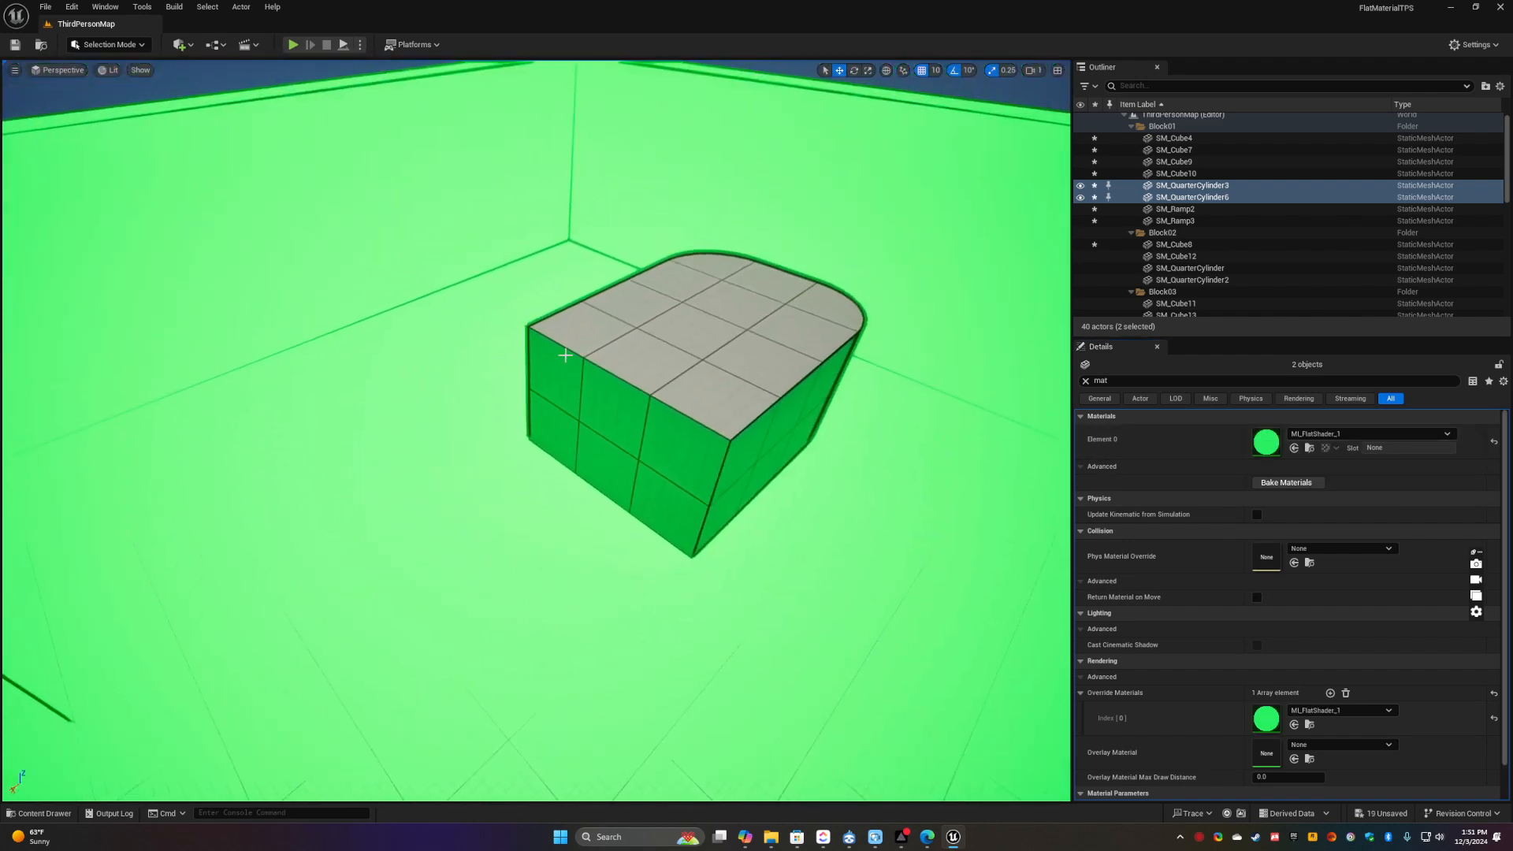
{"action": "left_click", "coordinate": [622, 322]}
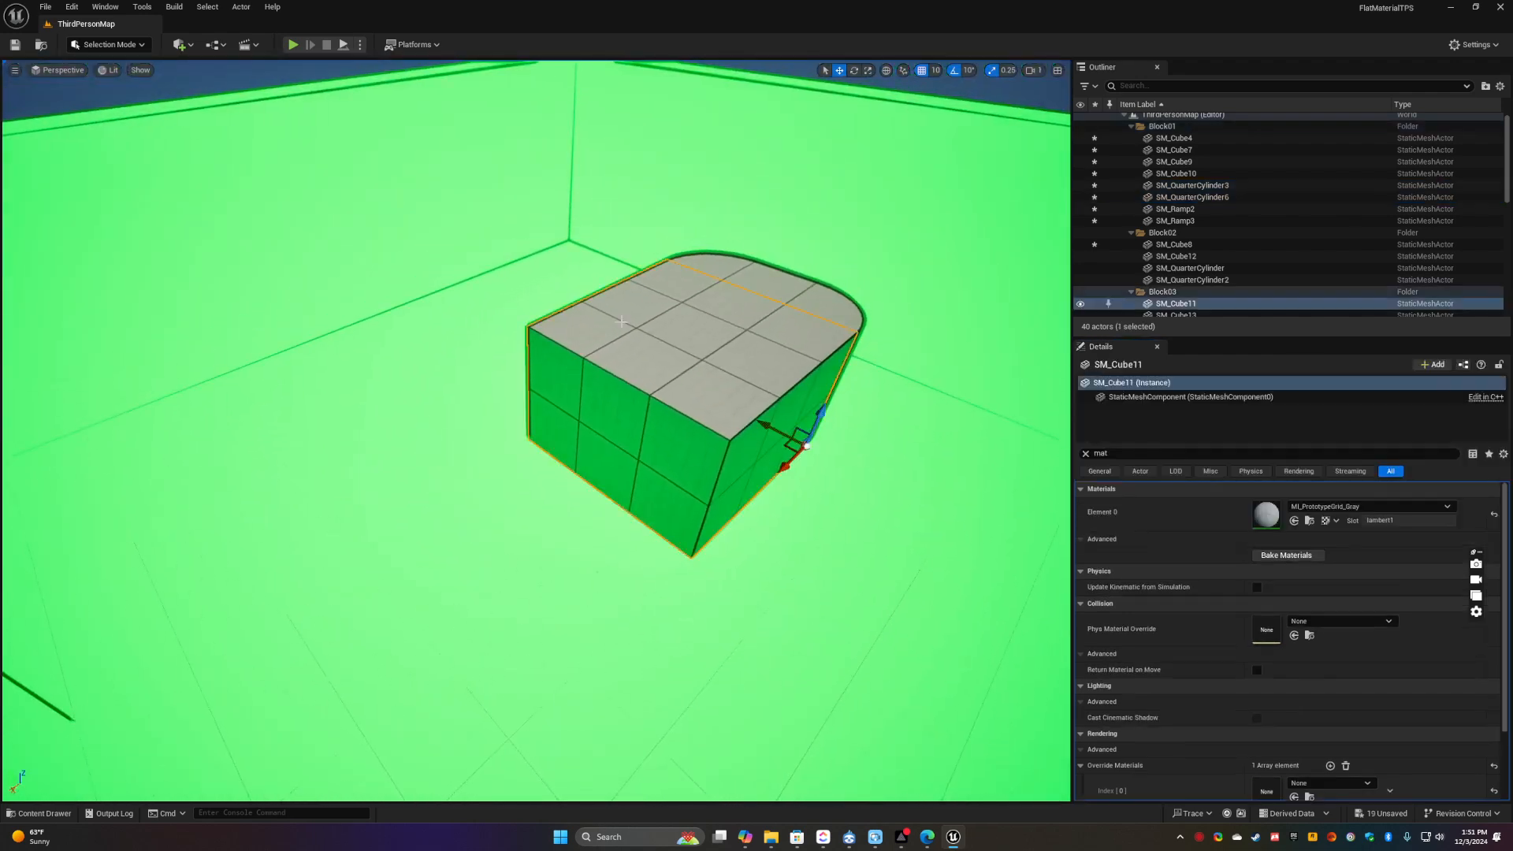
{"action": "left_click", "coordinate": [766, 282], "text": "ctrl"}
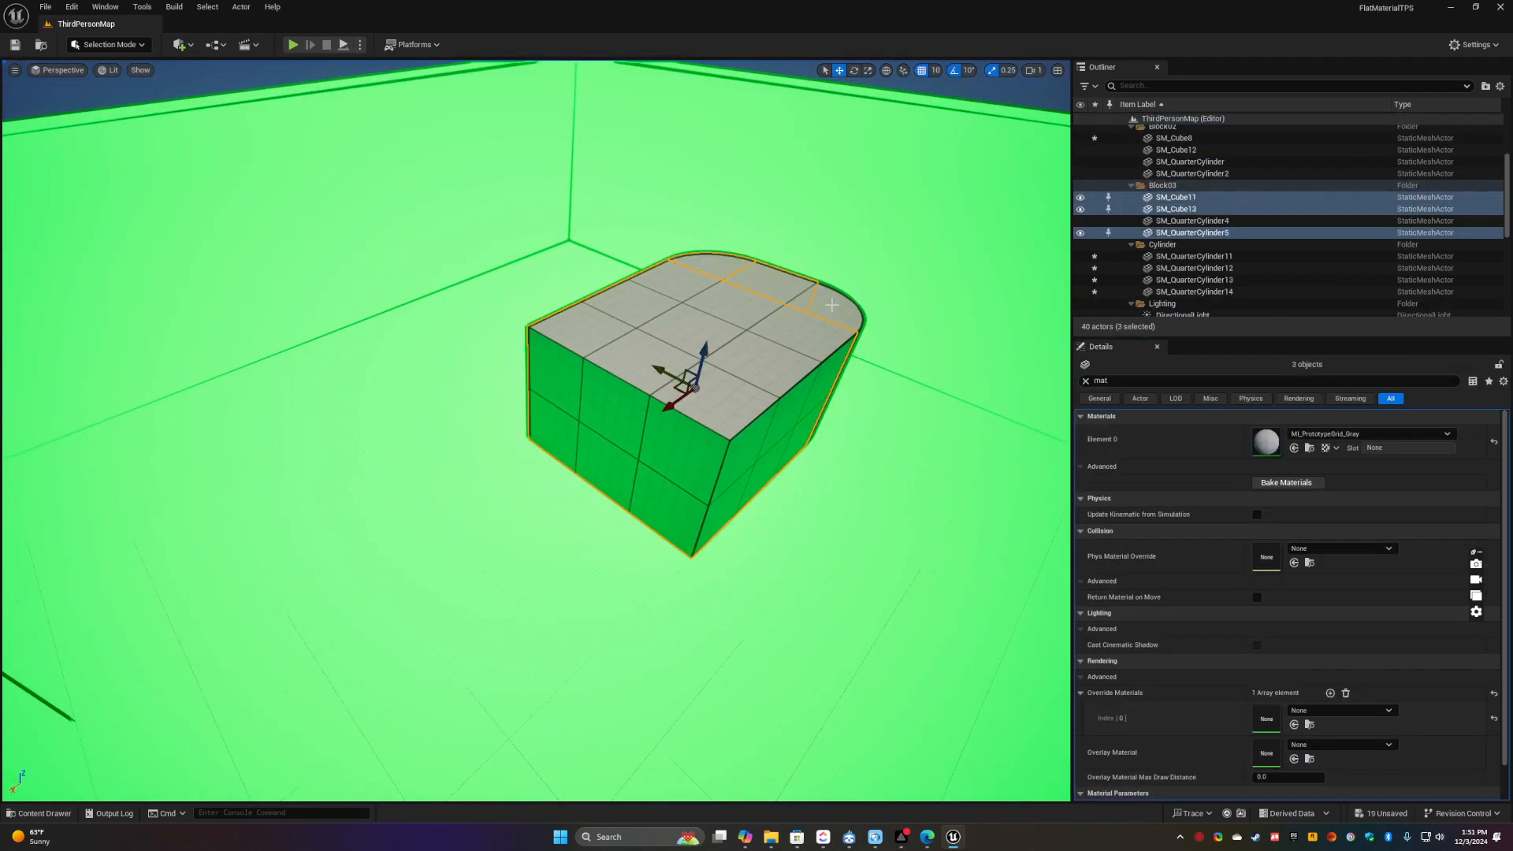
{"action": "left_click", "coordinate": [832, 308], "text": "ctrl"}
{"action": "left_click", "coordinate": [1293, 449]}
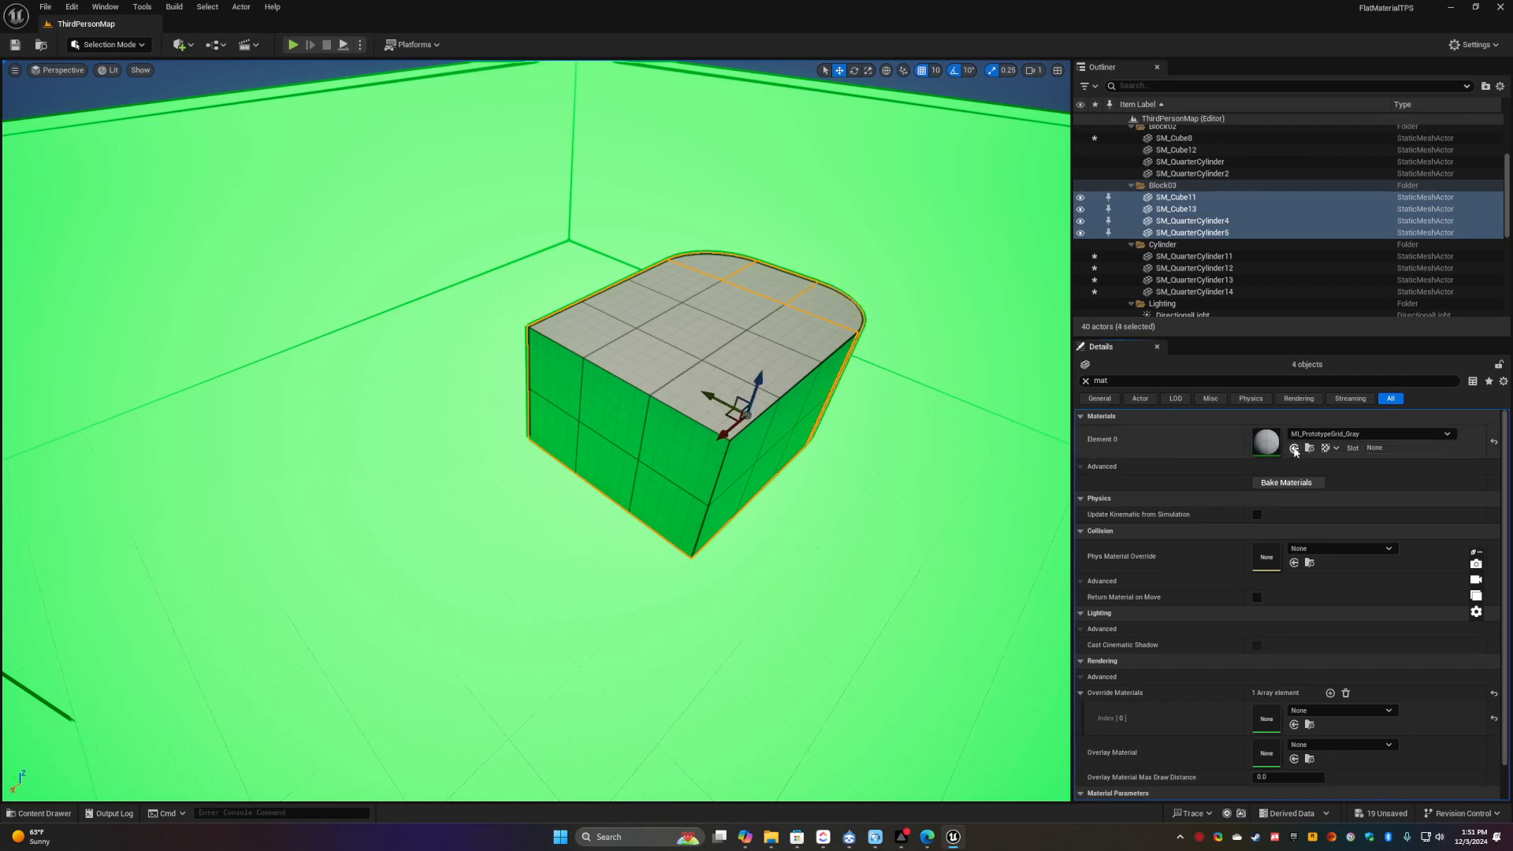
Apply MI_FlatShader_1 to SM_Cube12 and the two quarter cylinders at the rounded end of Block02, and clear the selection
{"action": "right_click_drag", "start_coordinate": [803, 398], "coordinate": [730, 462]}
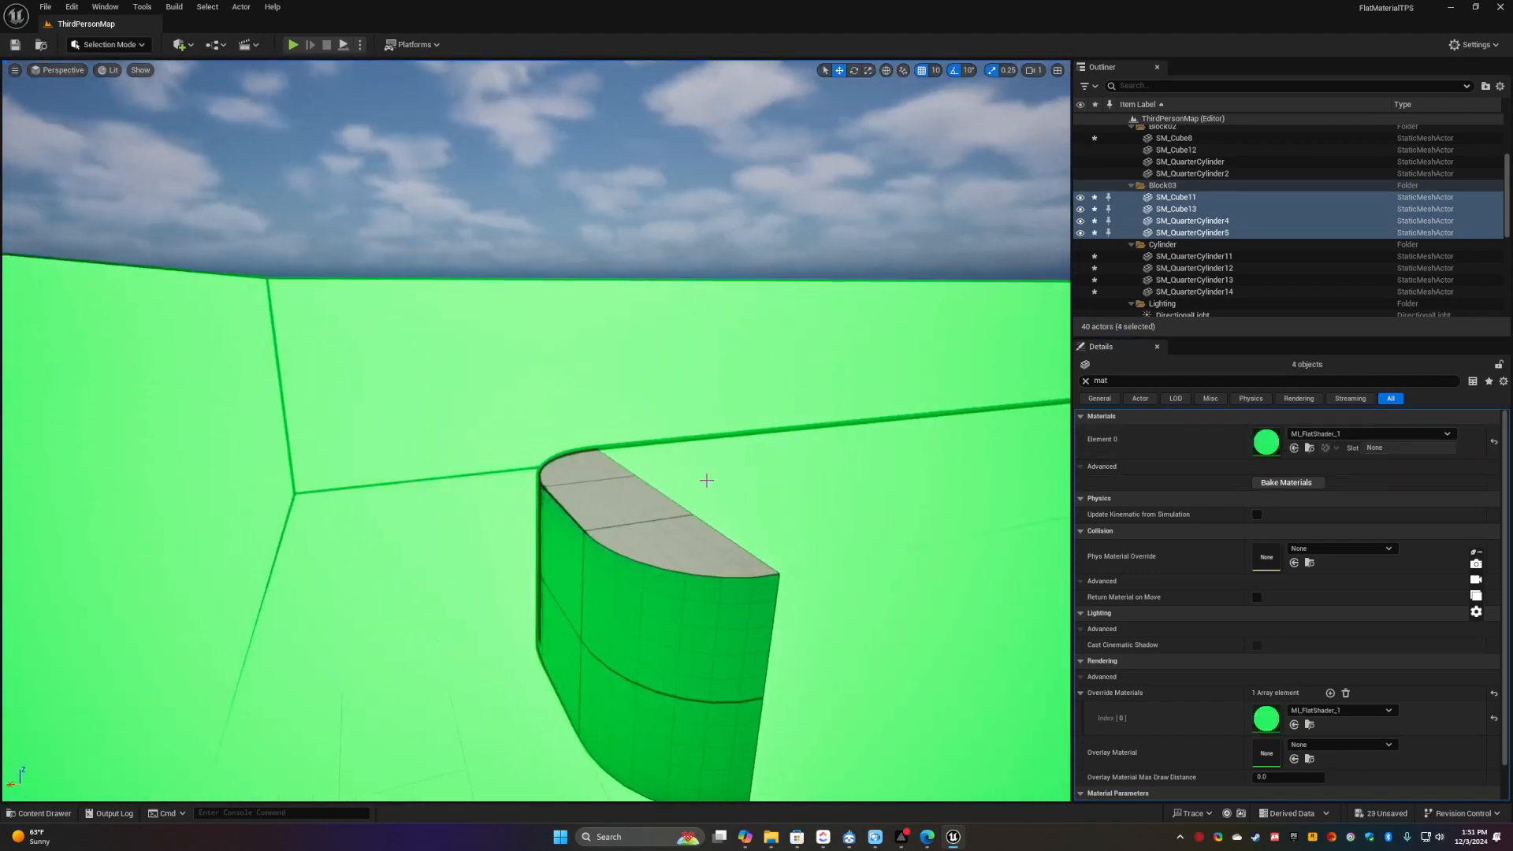
{"action": "left_click", "coordinate": [593, 470]}
{"action": "left_click", "coordinate": [621, 507], "text": "ctrl"}
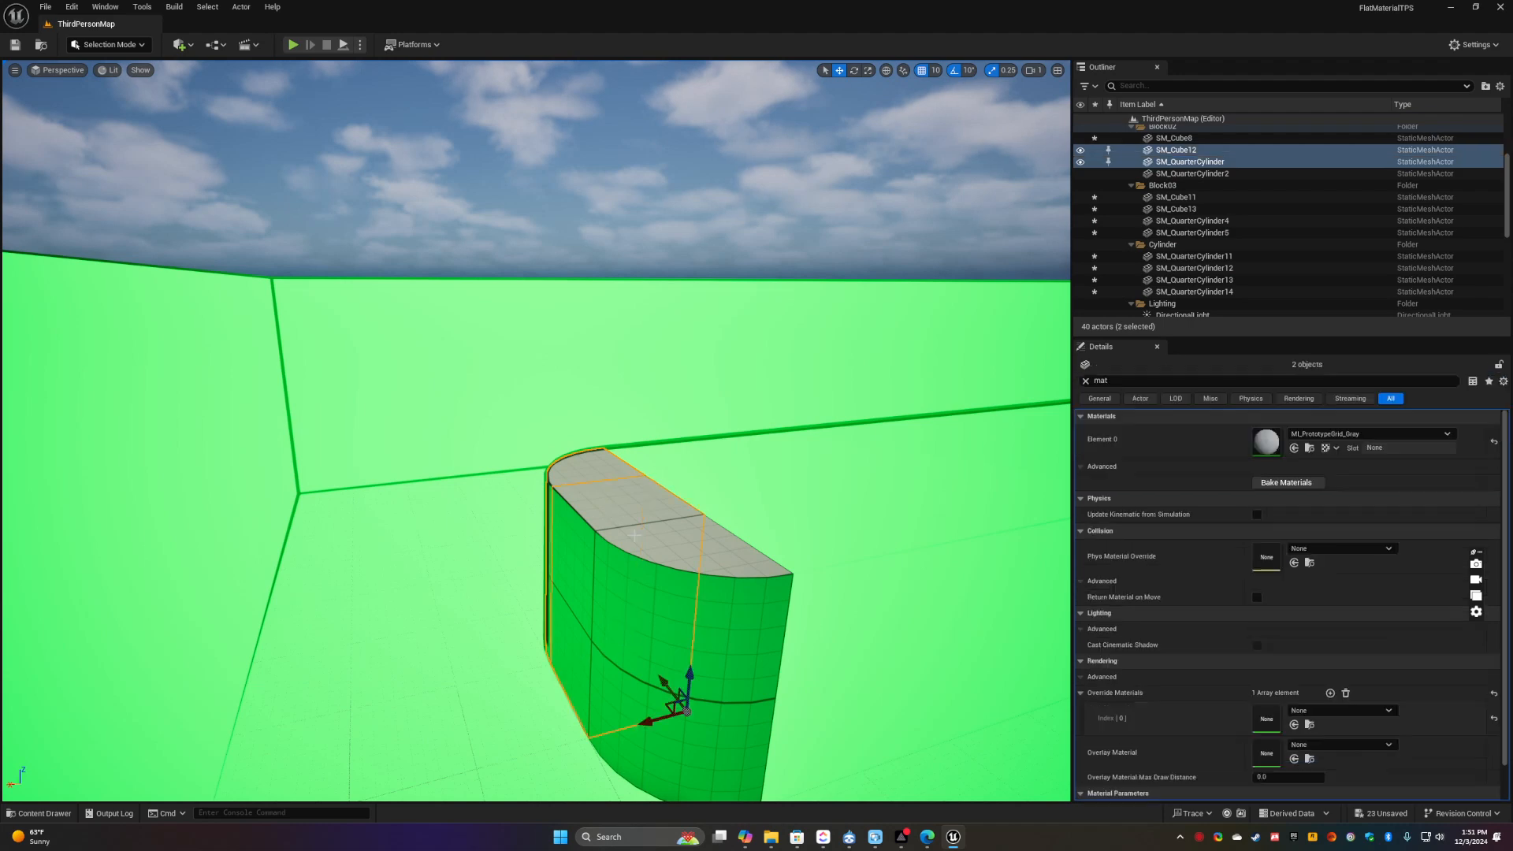
{"action": "left_click", "coordinate": [697, 558], "text": "ctrl"}
{"action": "left_click", "coordinate": [1293, 448]}
{"action": "right_click_drag", "start_coordinate": [709, 473], "coordinate": [189, 482]}
{"action": "key", "text": "Escape"}
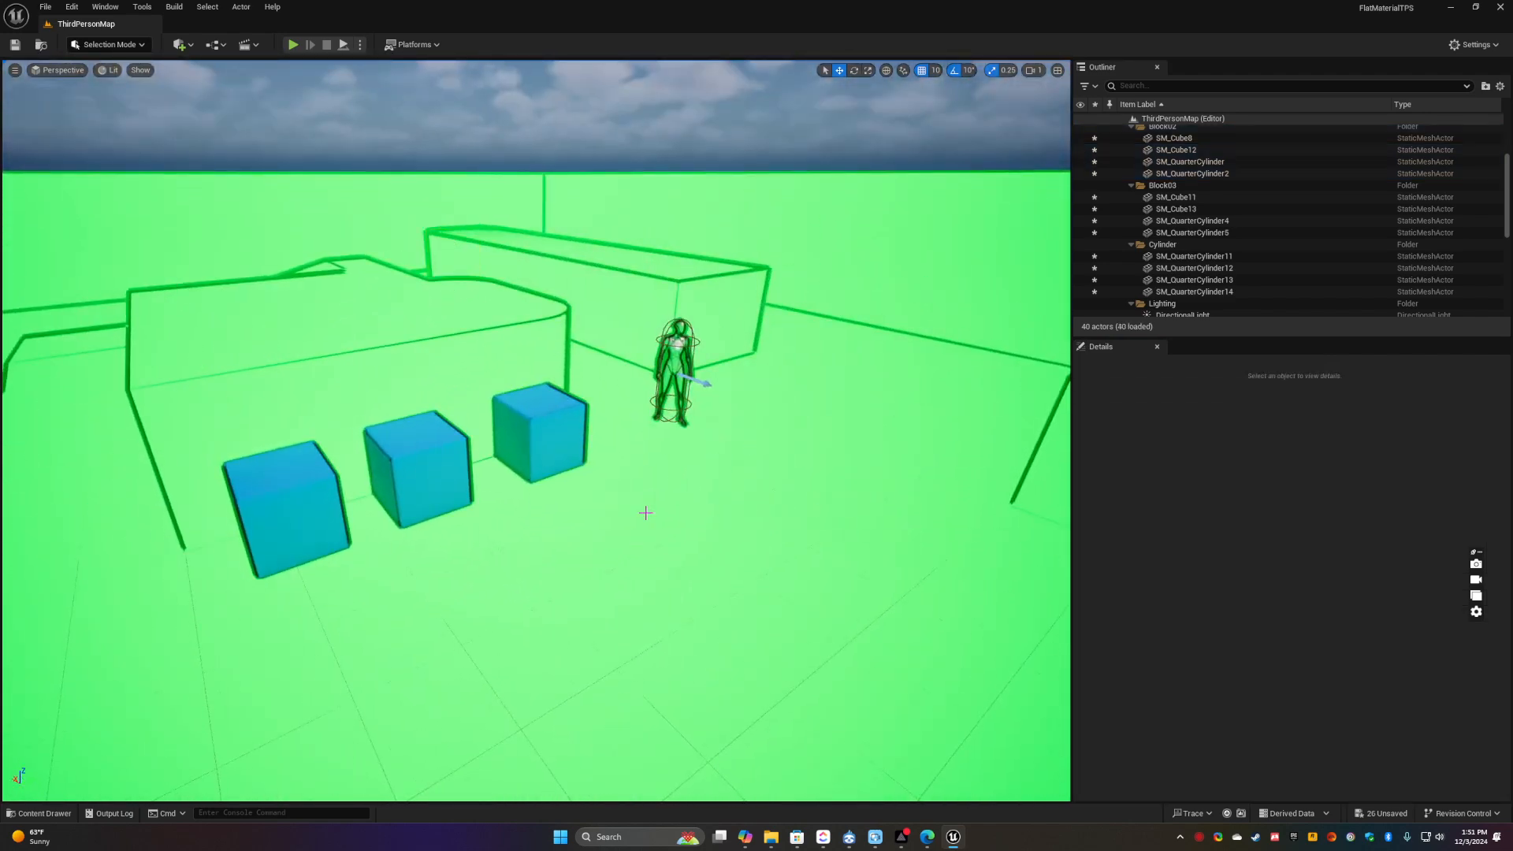
Duplicate MI_FlatShader_1 as MI_FlatShader_2 in the FLATMATERIALS folder and open the copy for editing
{"action": "left_click", "coordinate": [43, 813]}
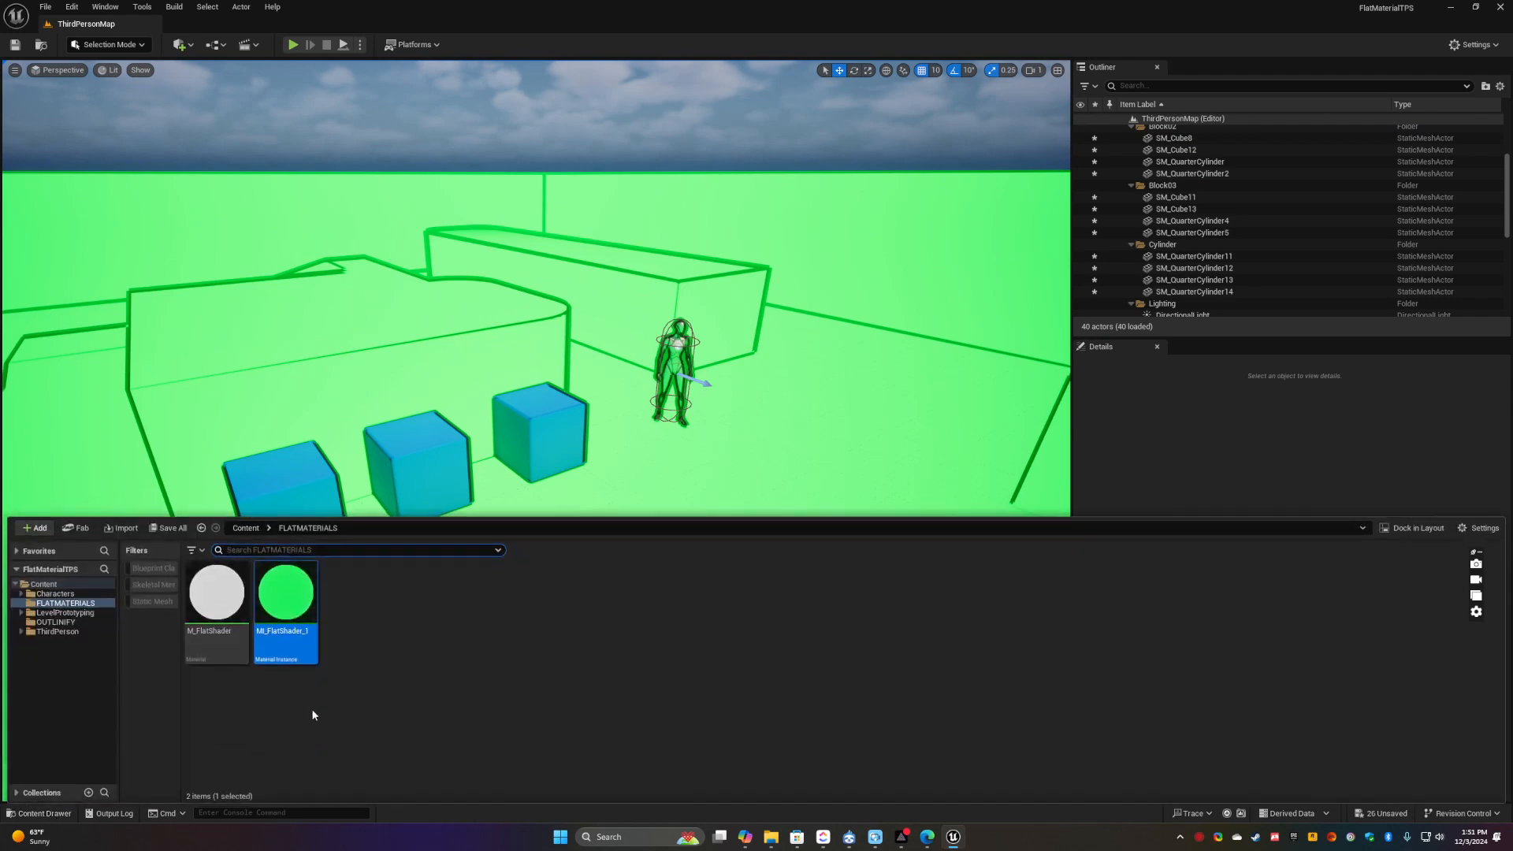
{"action": "right_click", "coordinate": [299, 600]}
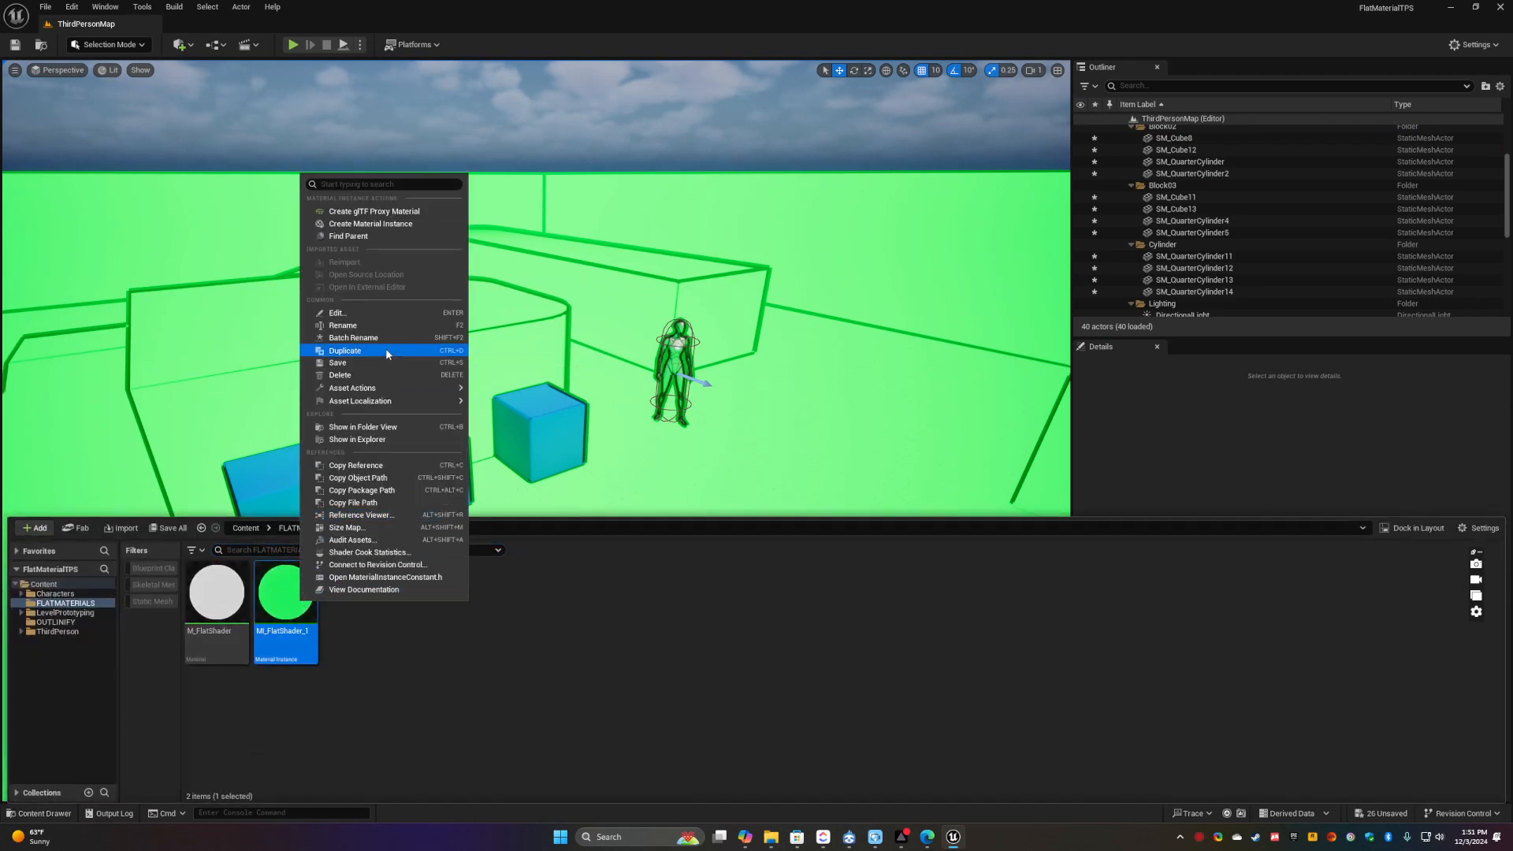
{"action": "left_click", "coordinate": [385, 347]}
{"action": "double_click", "coordinate": [364, 634]}
Set the Base Color of MI_FlatShader_2 to a light blue of about R 0, G 0.66, B 1, save it and close its editor
{"action": "left_click", "coordinate": [1130, 207]}
{"action": "left_click_drag", "start_coordinate": [1168, 304], "coordinate": [1140, 292]}
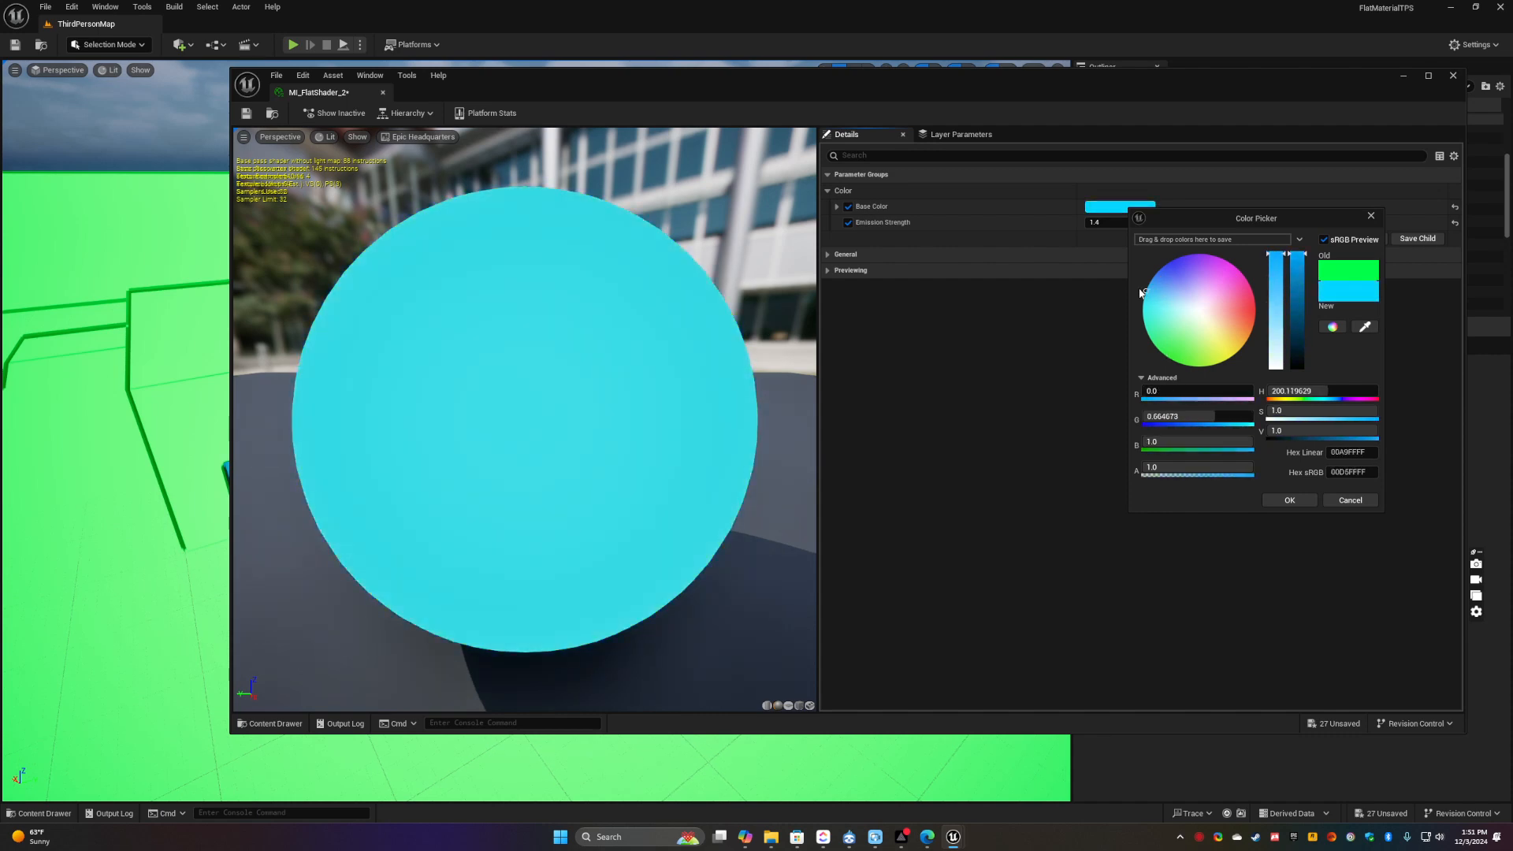
{"action": "left_click", "coordinate": [1286, 501]}
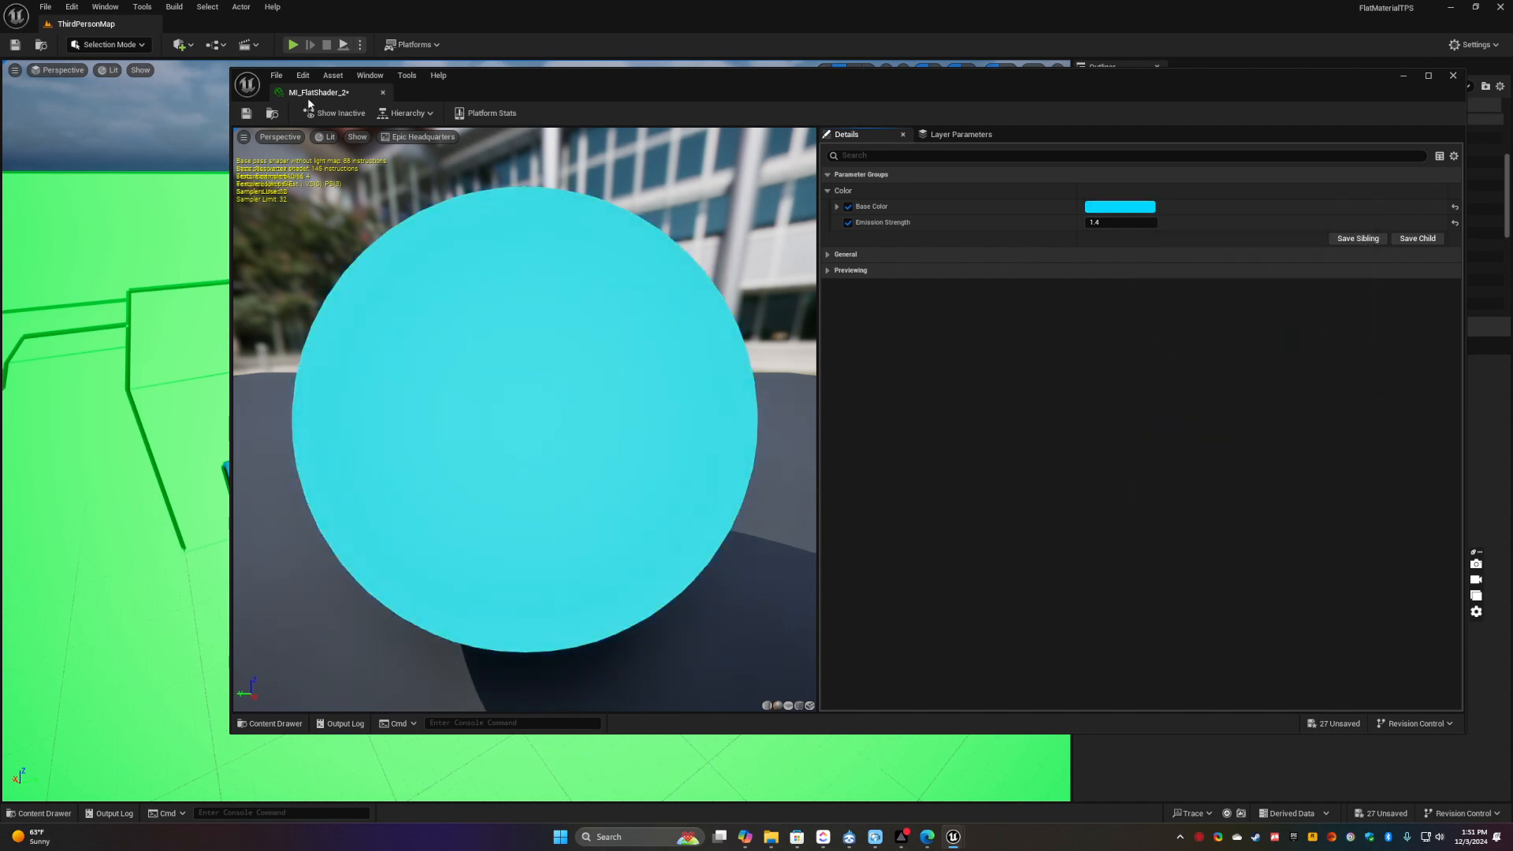
{"action": "left_click", "coordinate": [250, 114]}
{"action": "left_click", "coordinate": [383, 92]}
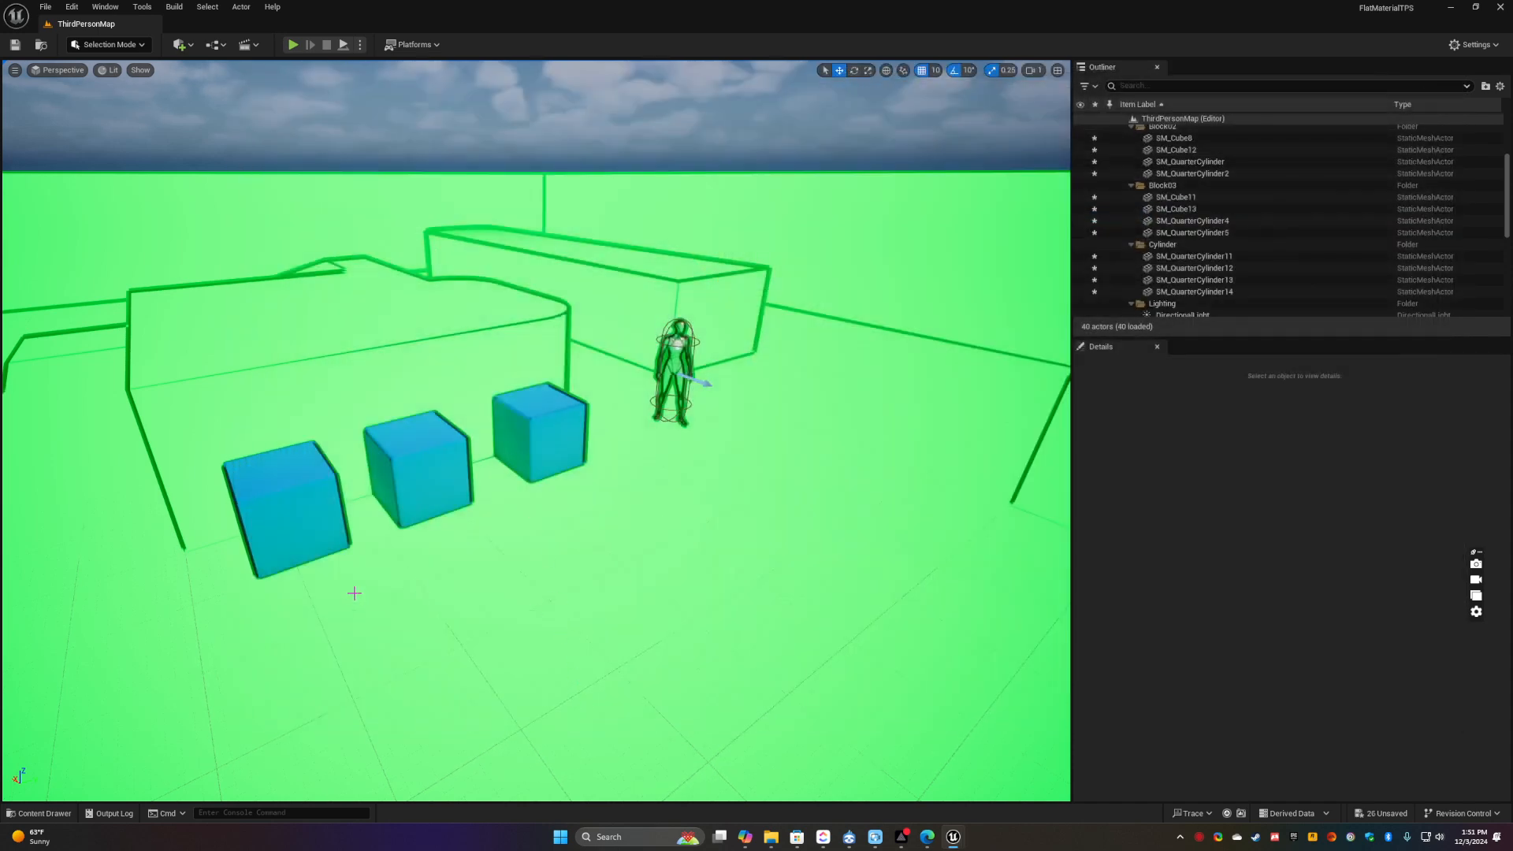
Apply MI_FlatShader_2 to the two outer blue cubes, SM_ChamferCube and SM_ChamferCube4, and clear the selection
{"action": "left_click", "coordinate": [304, 514]}
{"action": "left_click", "coordinate": [56, 815]}
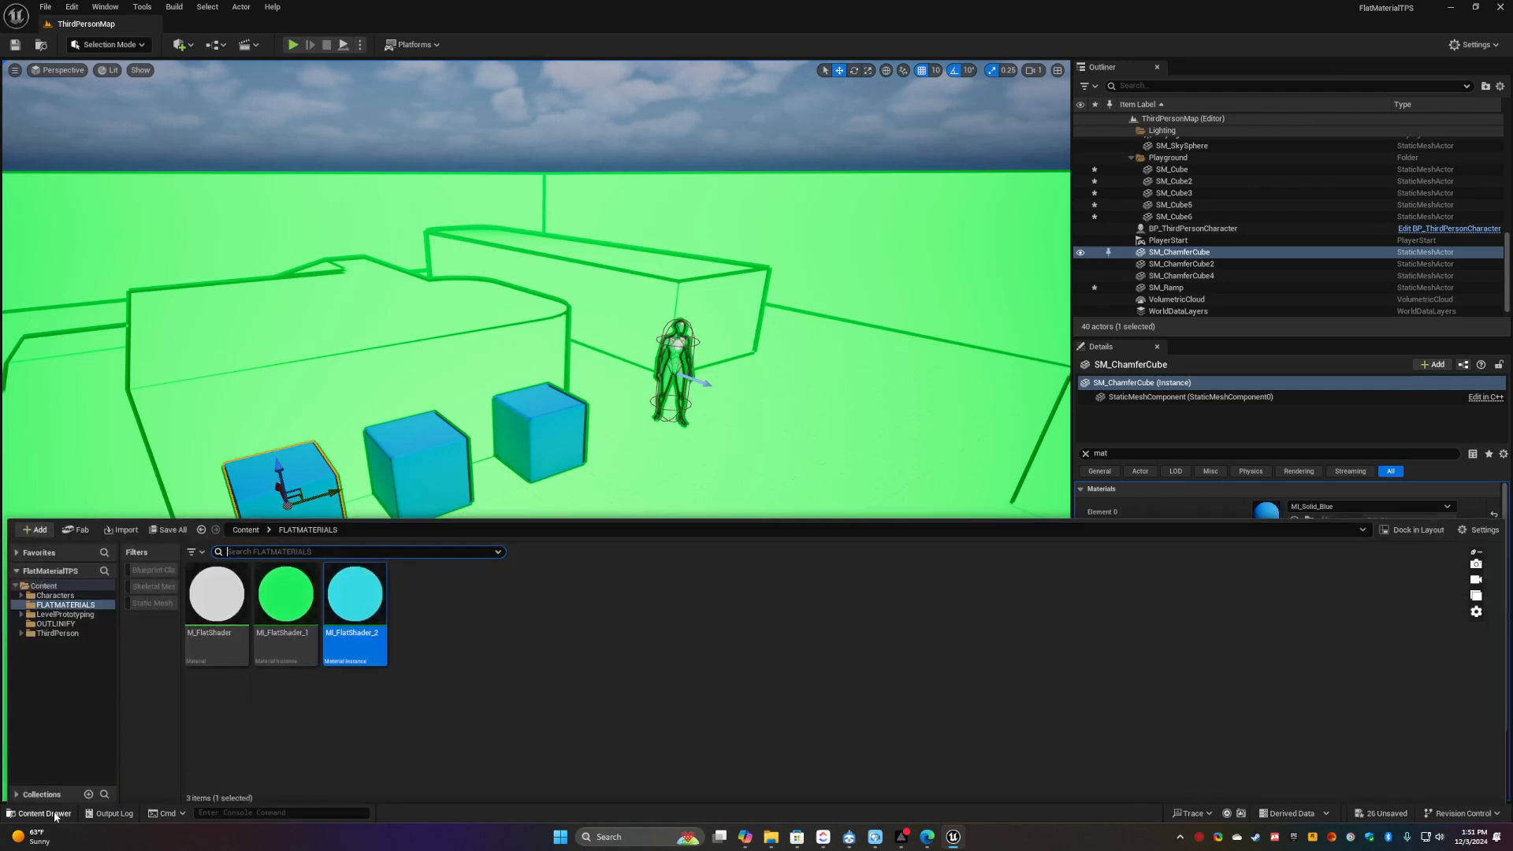
{"action": "left_click", "coordinate": [283, 472]}
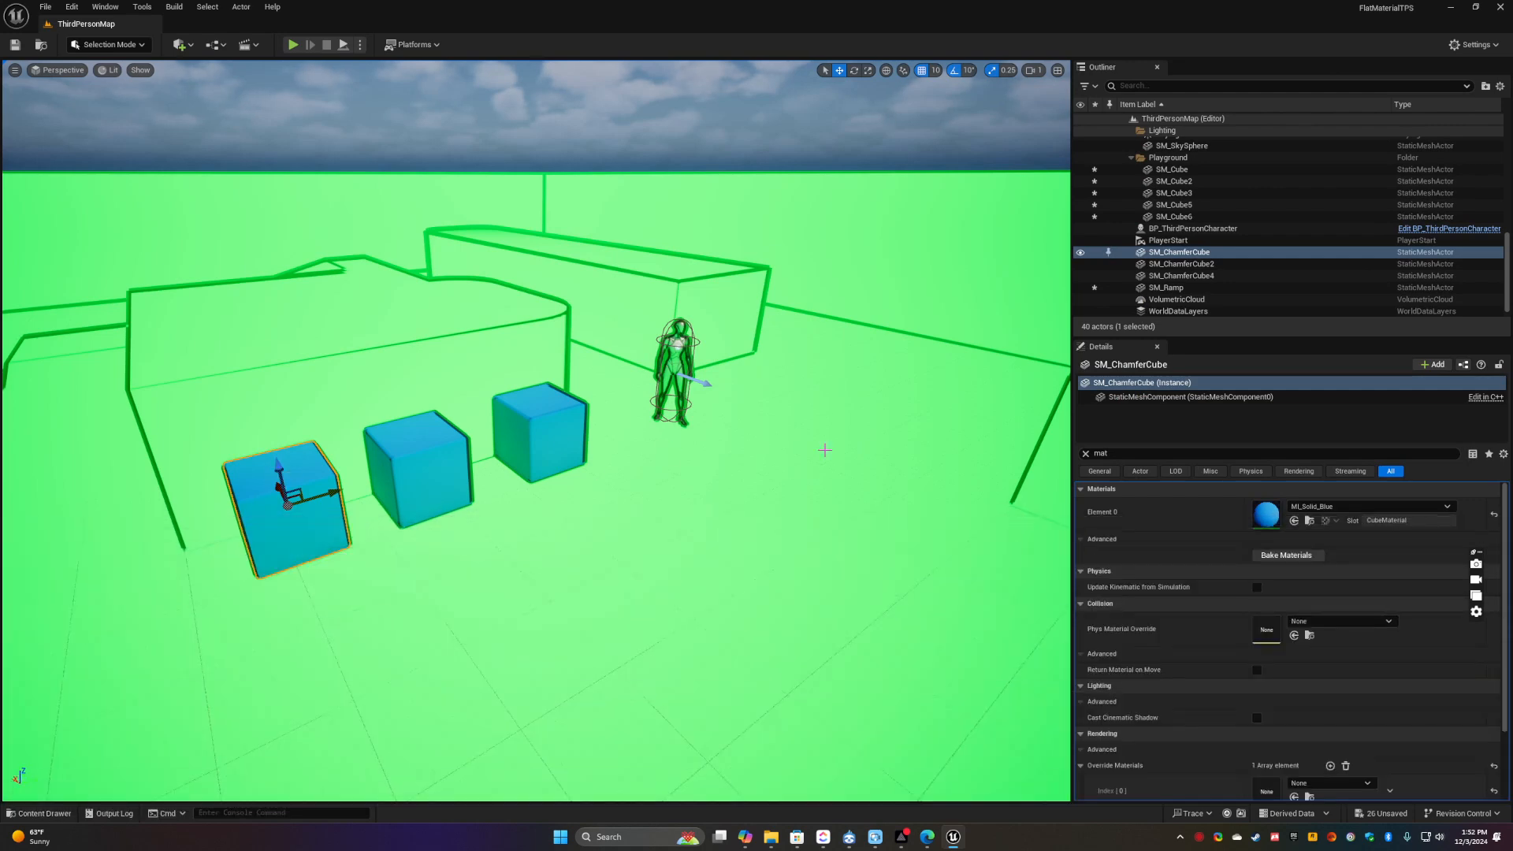
{"action": "left_click", "coordinate": [559, 424], "text": "ctrl"}
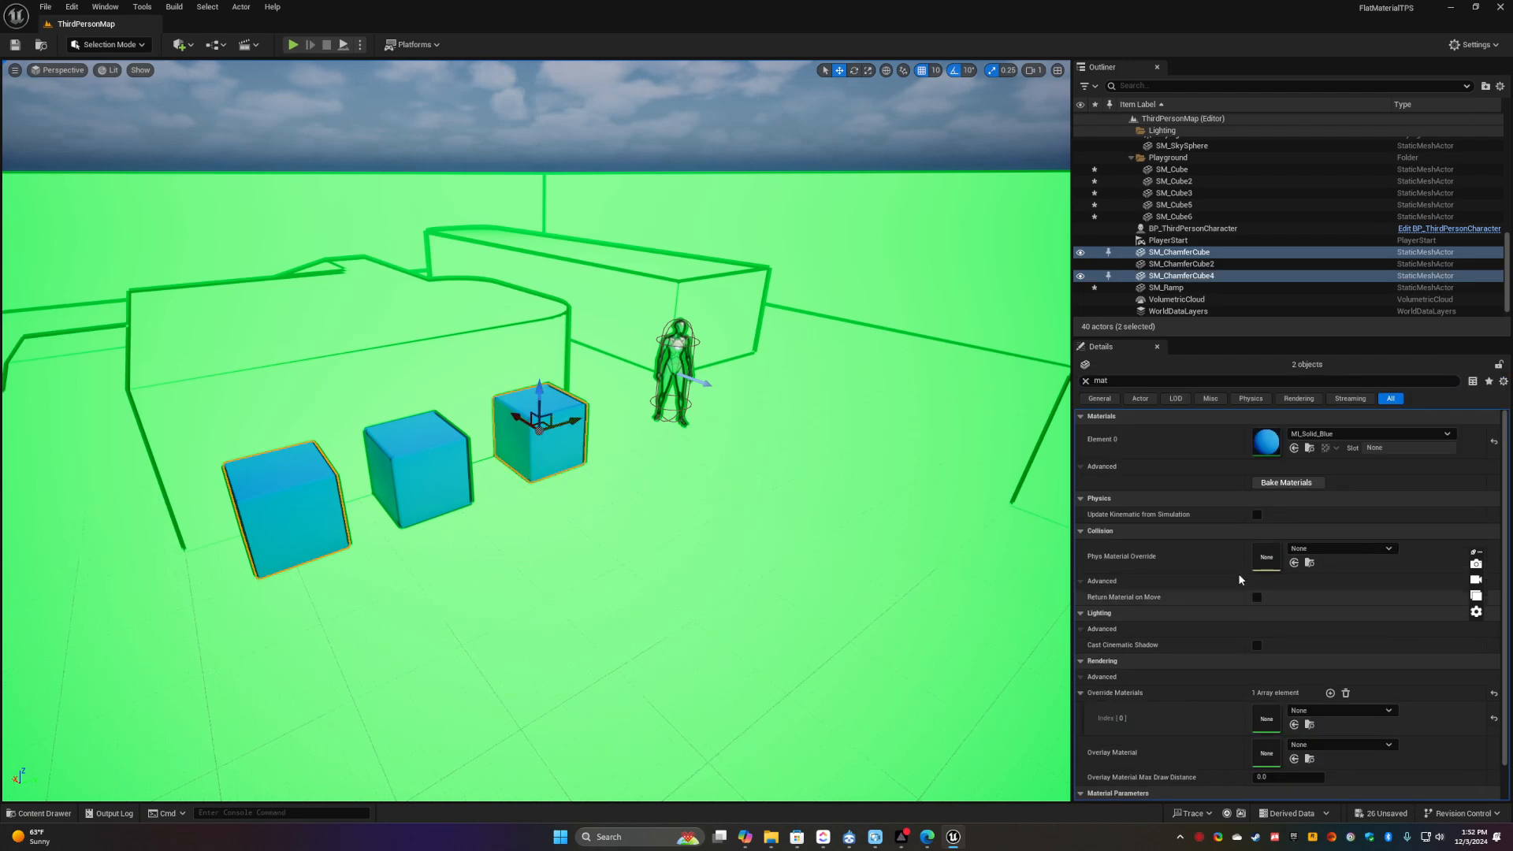
{"action": "left_click", "coordinate": [1295, 448]}
{"action": "left_click", "coordinate": [679, 473]}
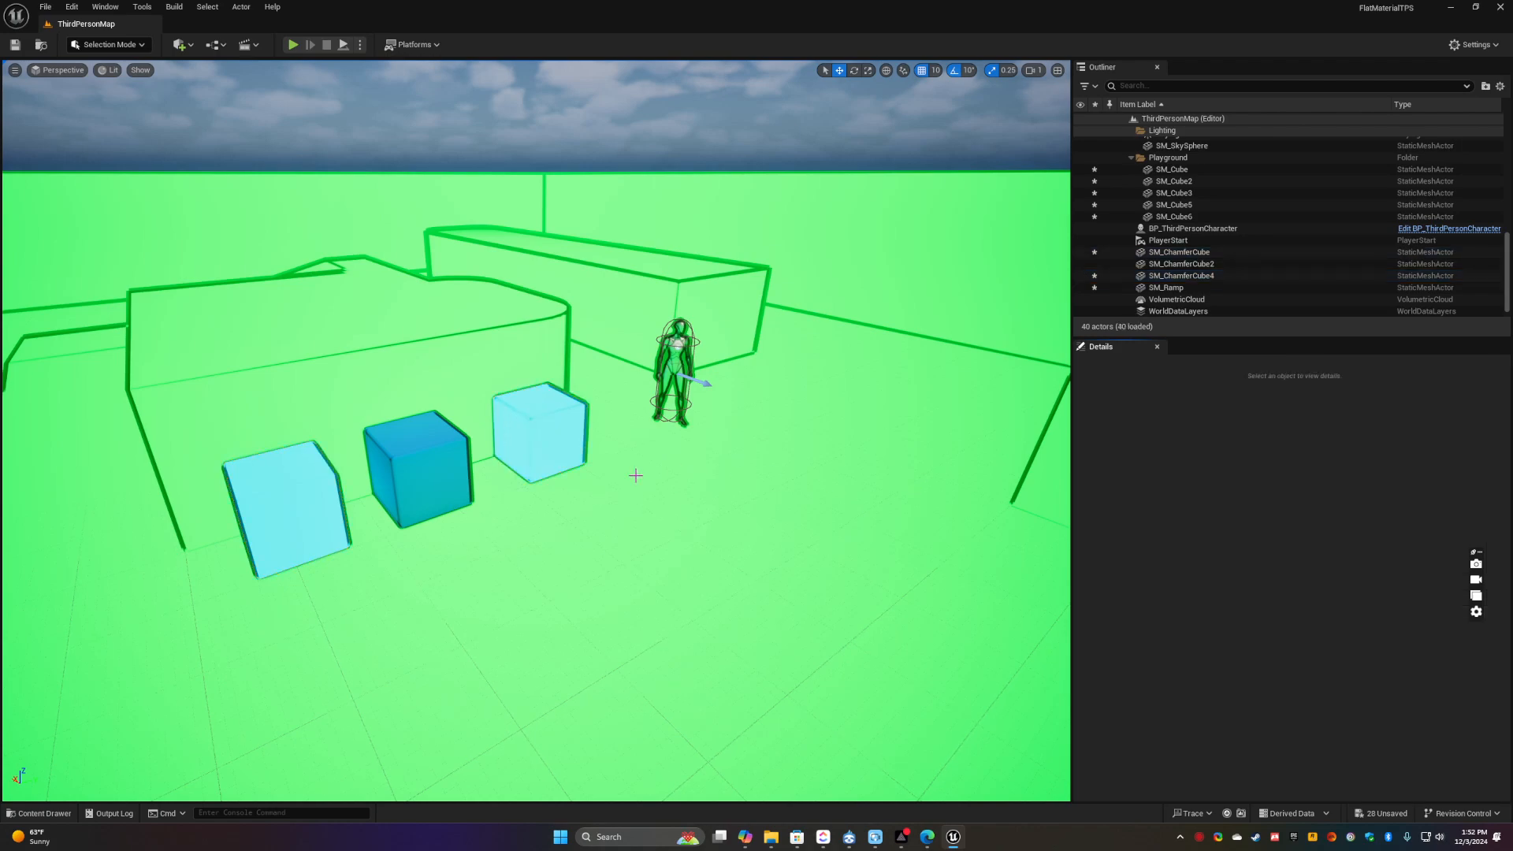
{"action": "right_click_drag", "start_coordinate": [663, 494], "coordinate": [554, 382]}
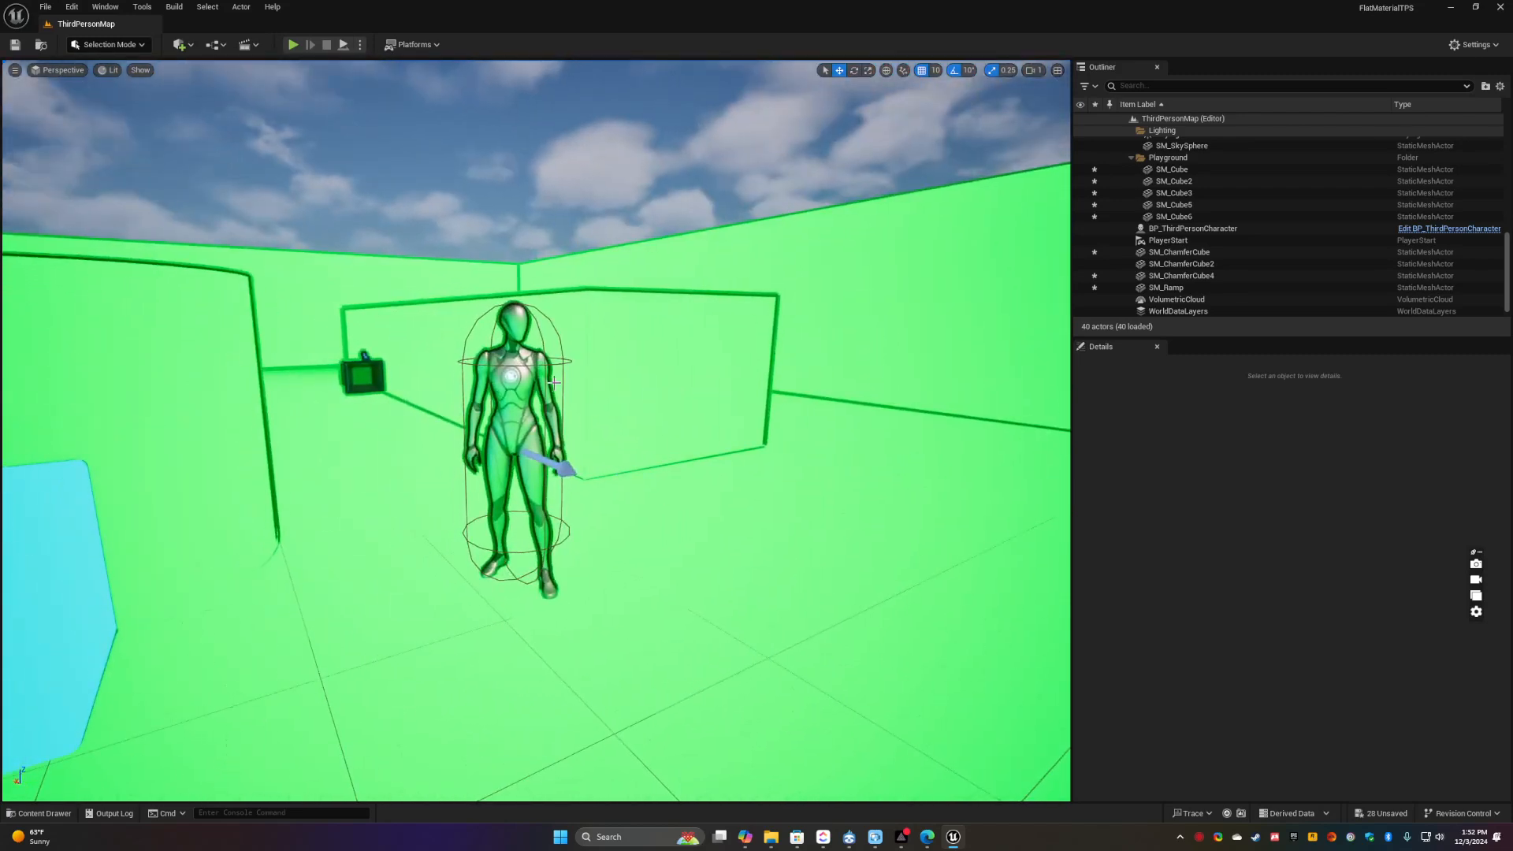
Open the BP_ThirdPersonCharacter blueprint with its 3D preview shown and return to the level
{"action": "left_click", "coordinate": [543, 379]}
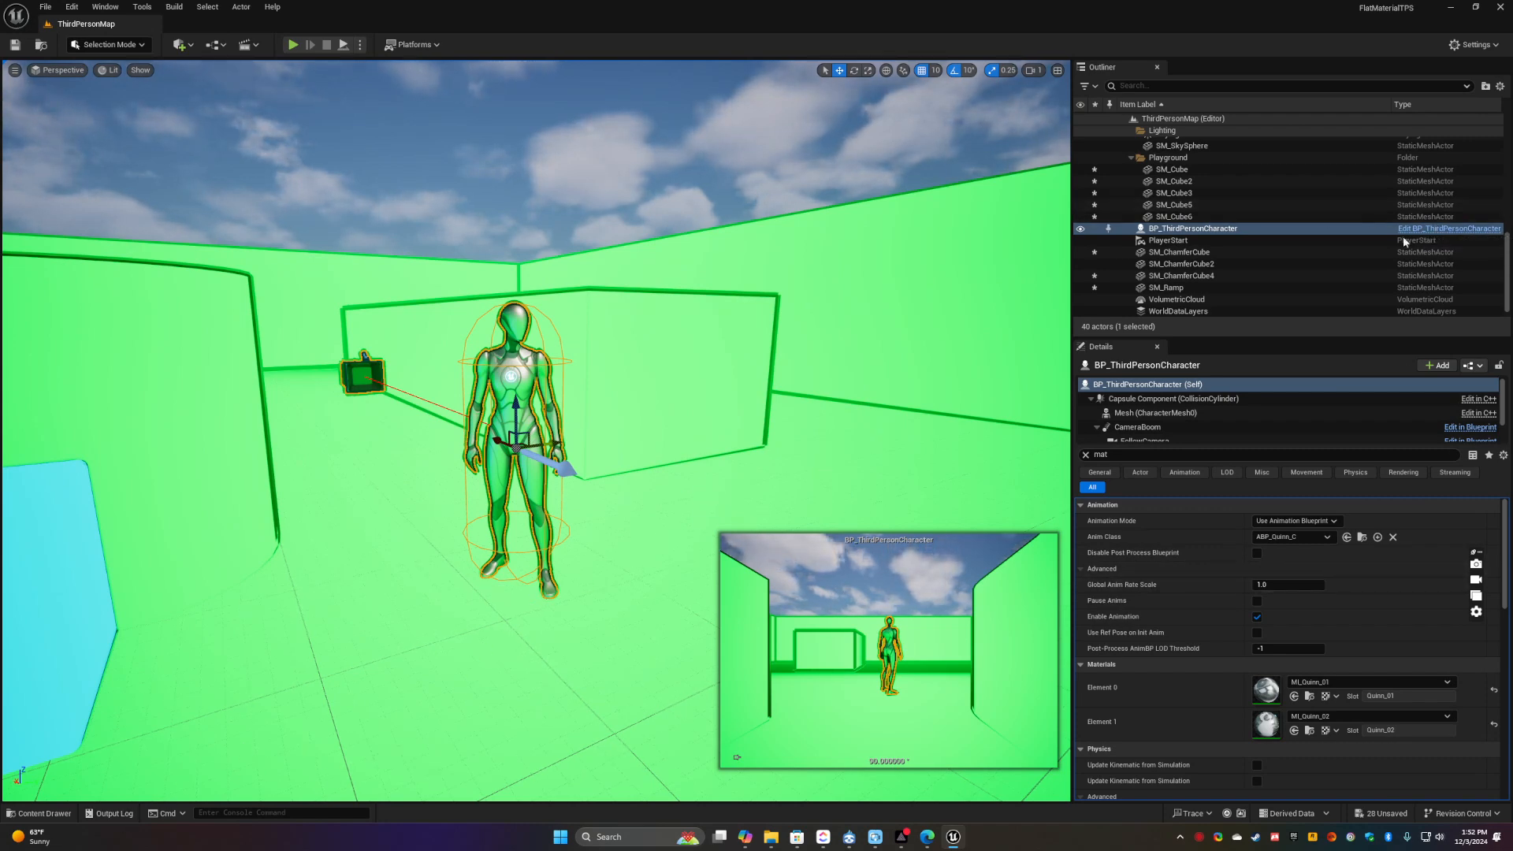
{"action": "left_click", "coordinate": [1421, 227]}
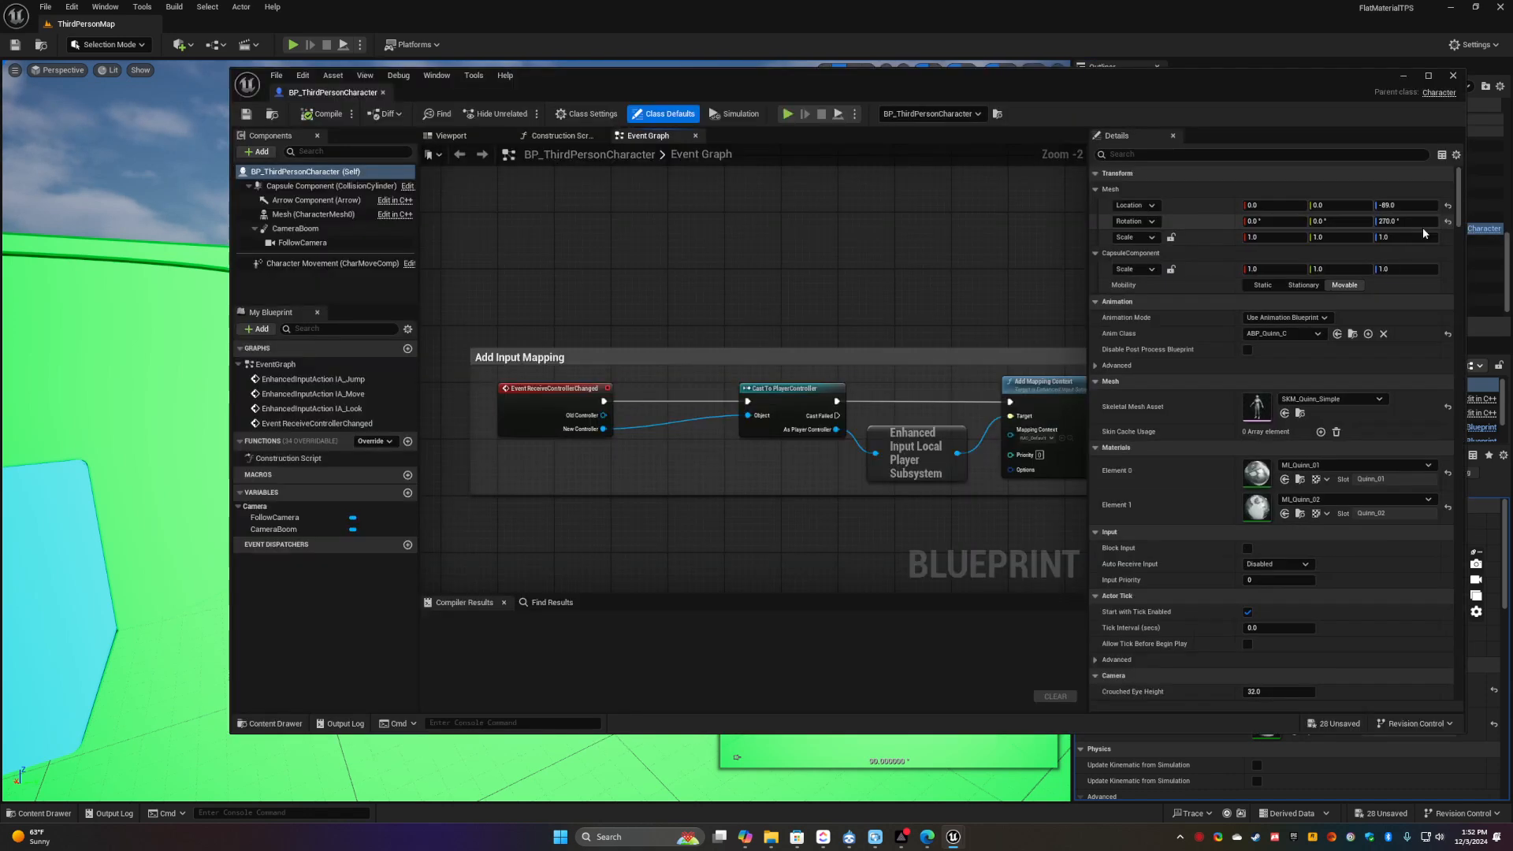
{"action": "left_click", "coordinate": [461, 136]}
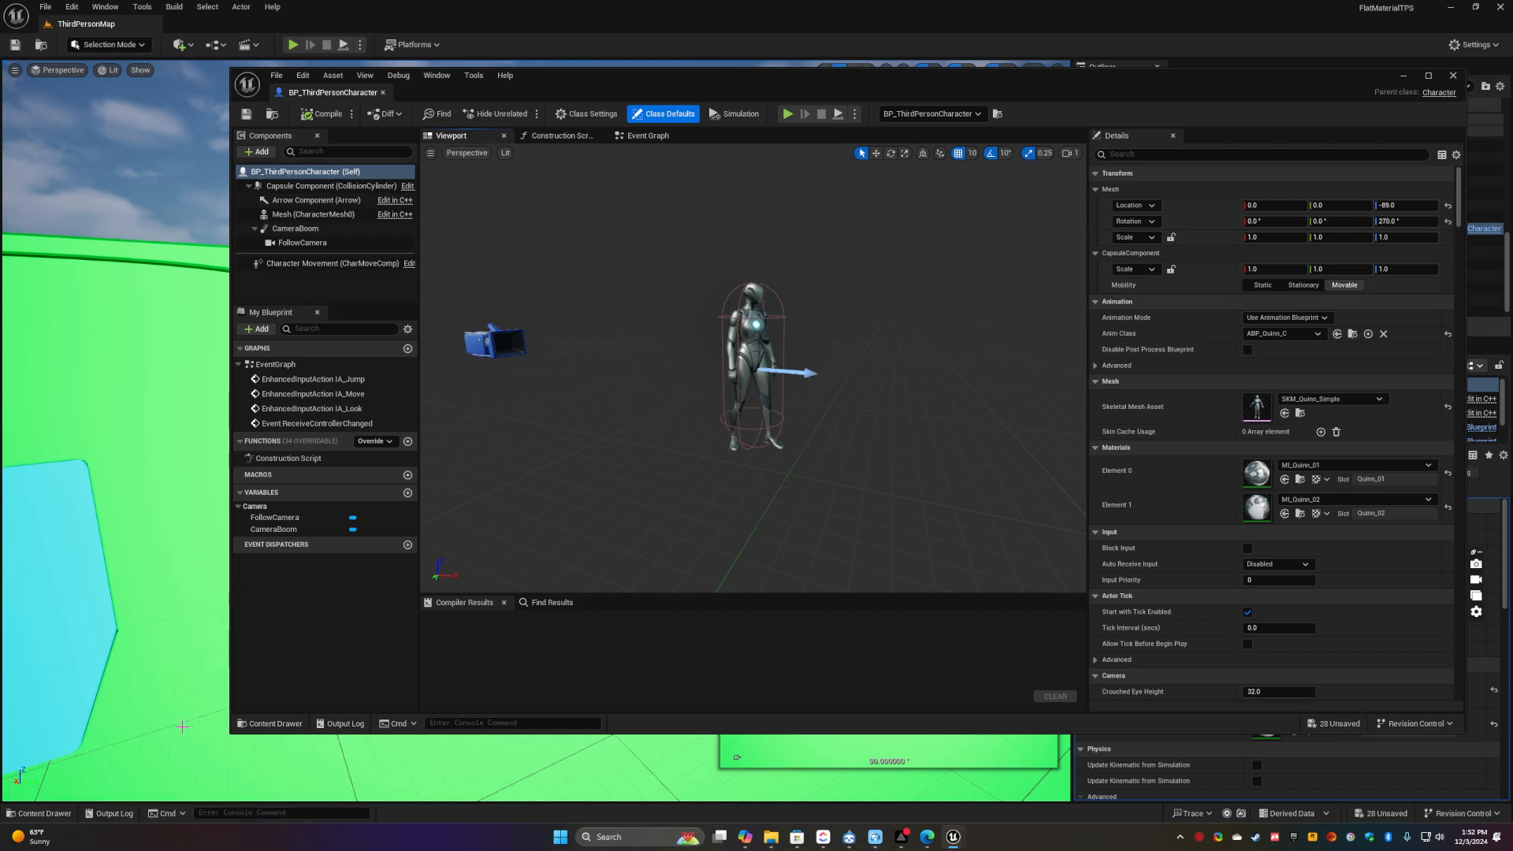
{"action": "left_click", "coordinate": [1399, 76]}
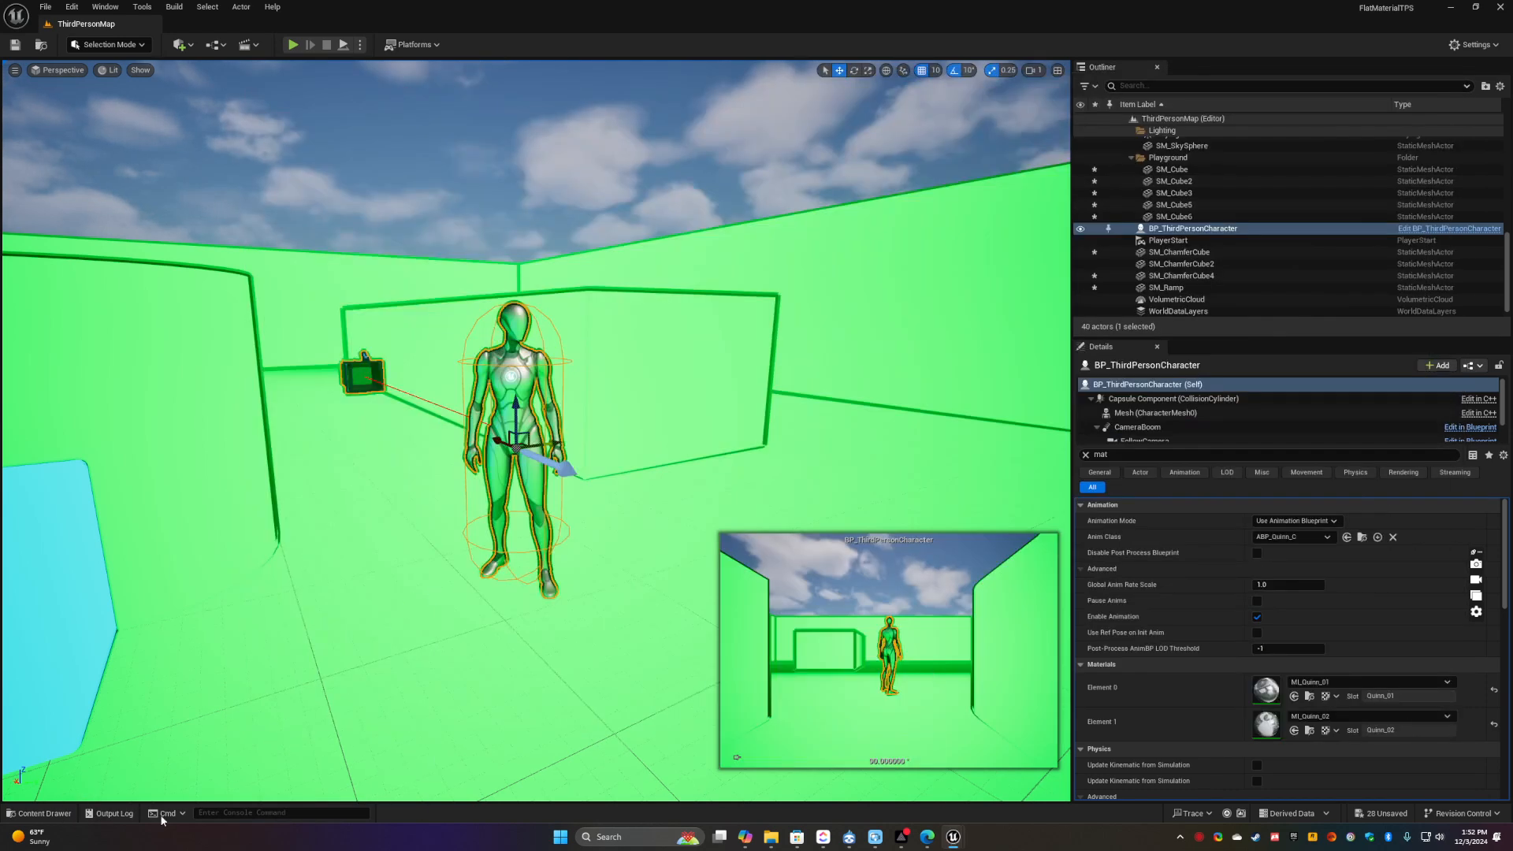
Duplicate MI_FlatShader_2 as MI_FlatShader_3 in the FLATMATERIALS folder and open the copy for editing
{"action": "left_click", "coordinate": [43, 813]}
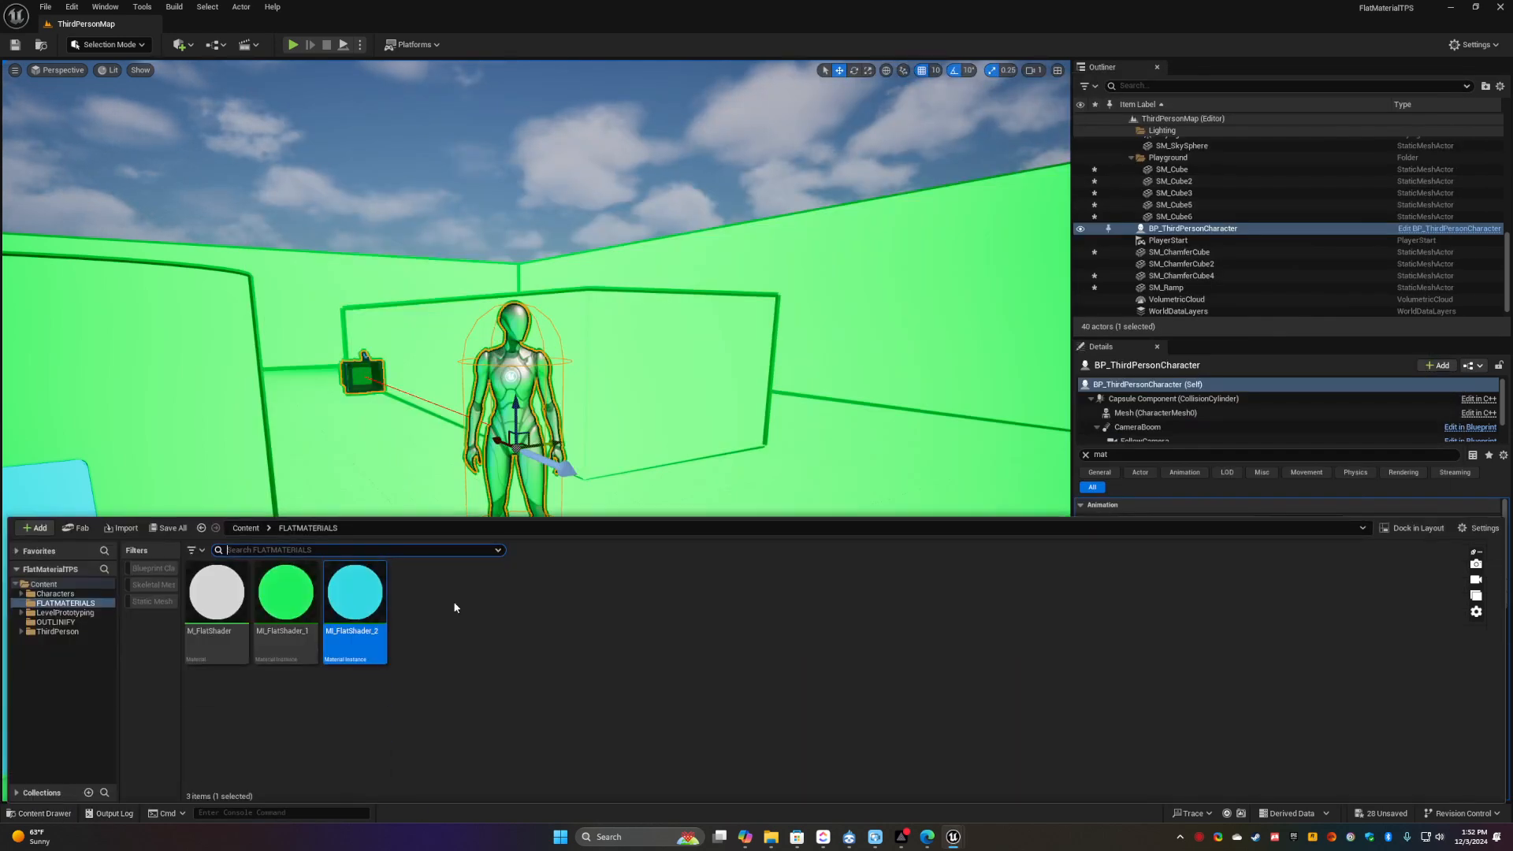
{"action": "right_click", "coordinate": [368, 604]}
{"action": "mouse_move", "coordinate": [475, 403]}
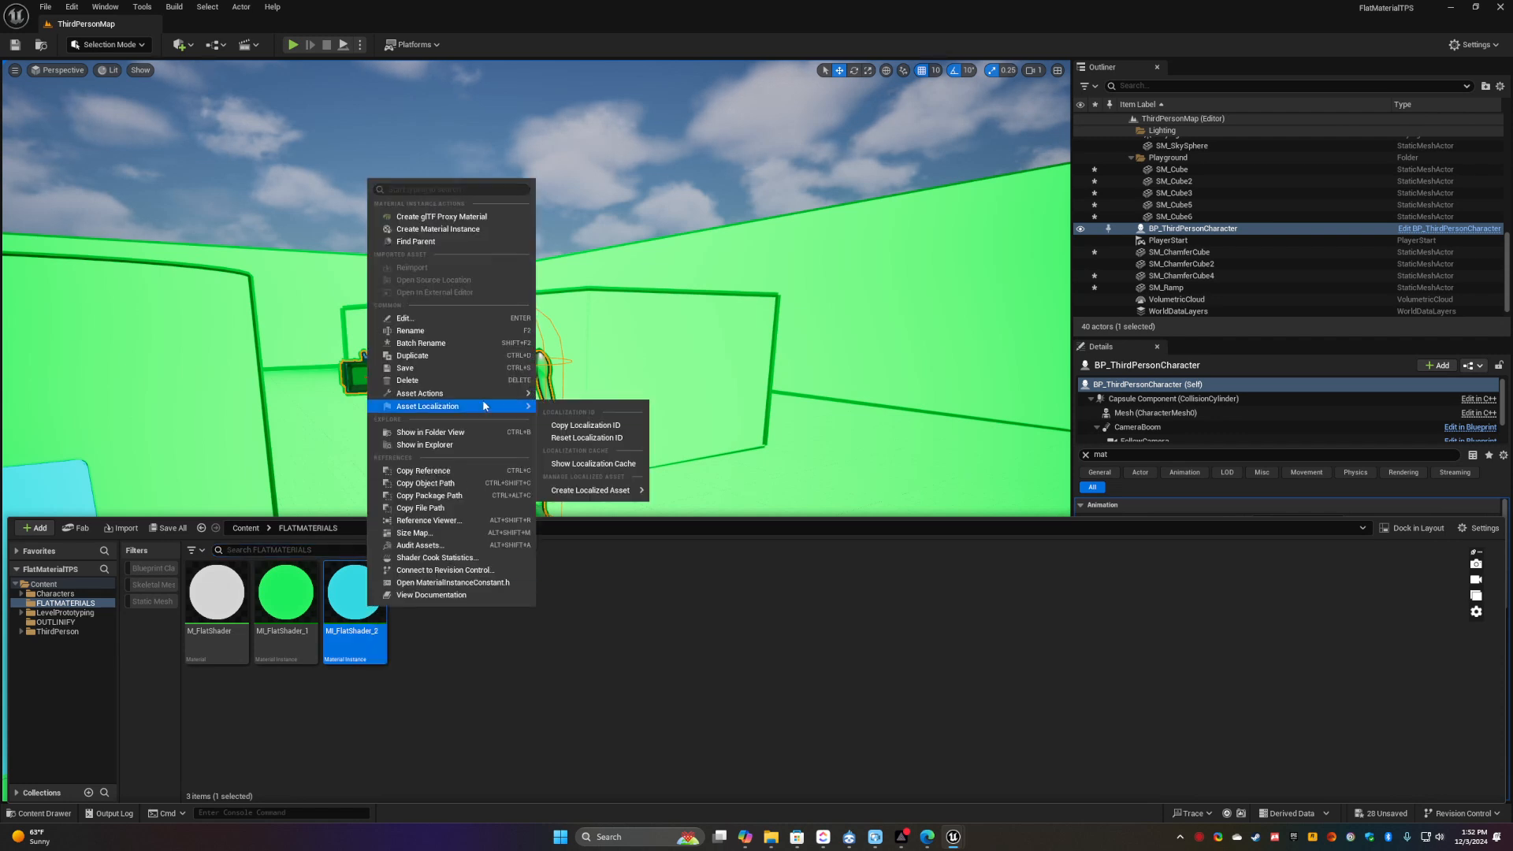
{"action": "left_click", "coordinate": [441, 355]}
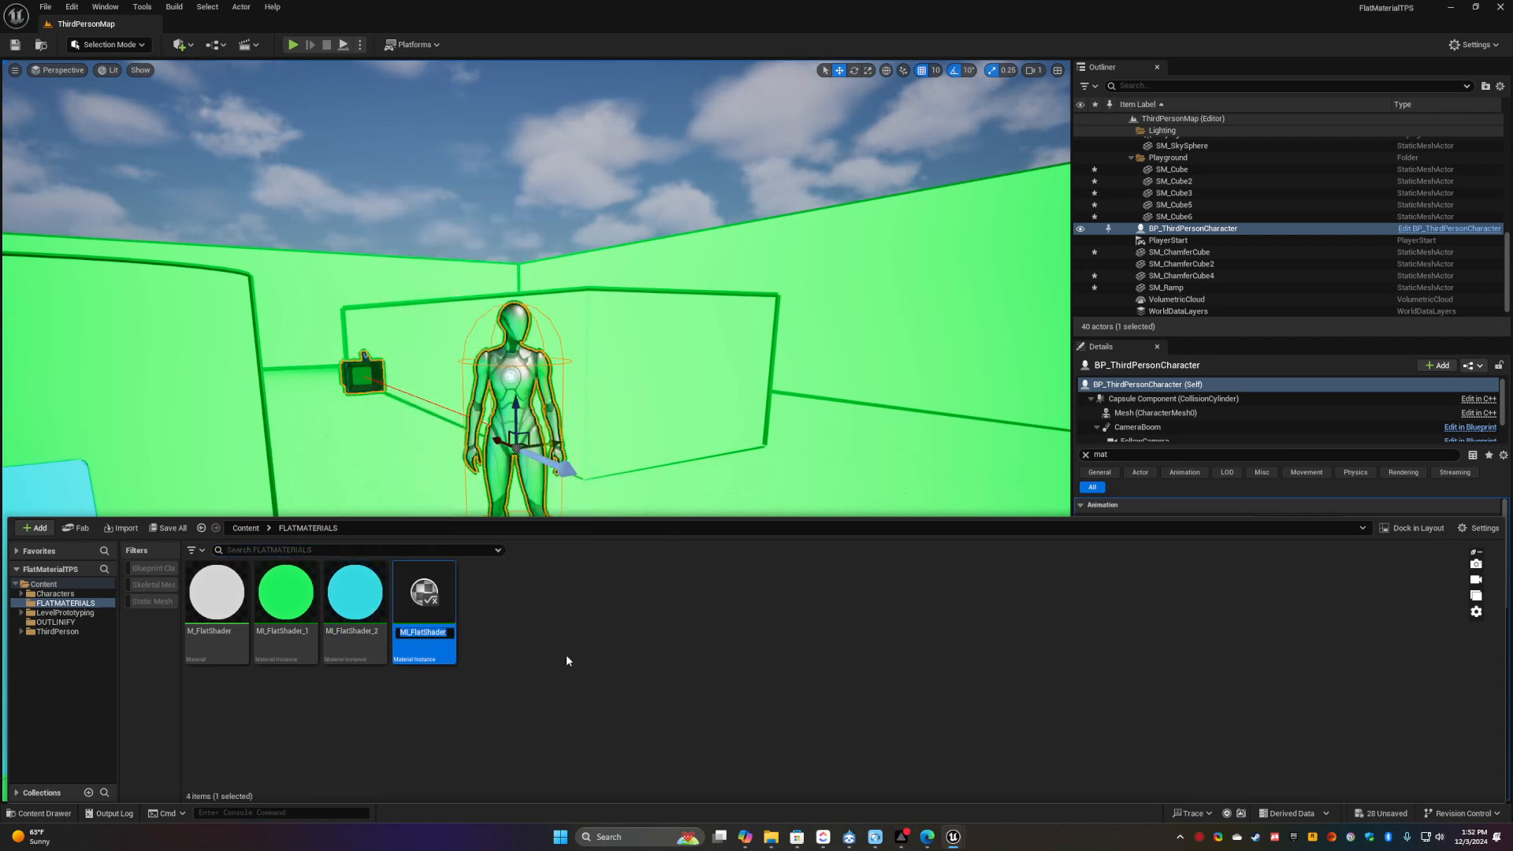
{"action": "key", "text": "Return"}
{"action": "double_click", "coordinate": [424, 595]}
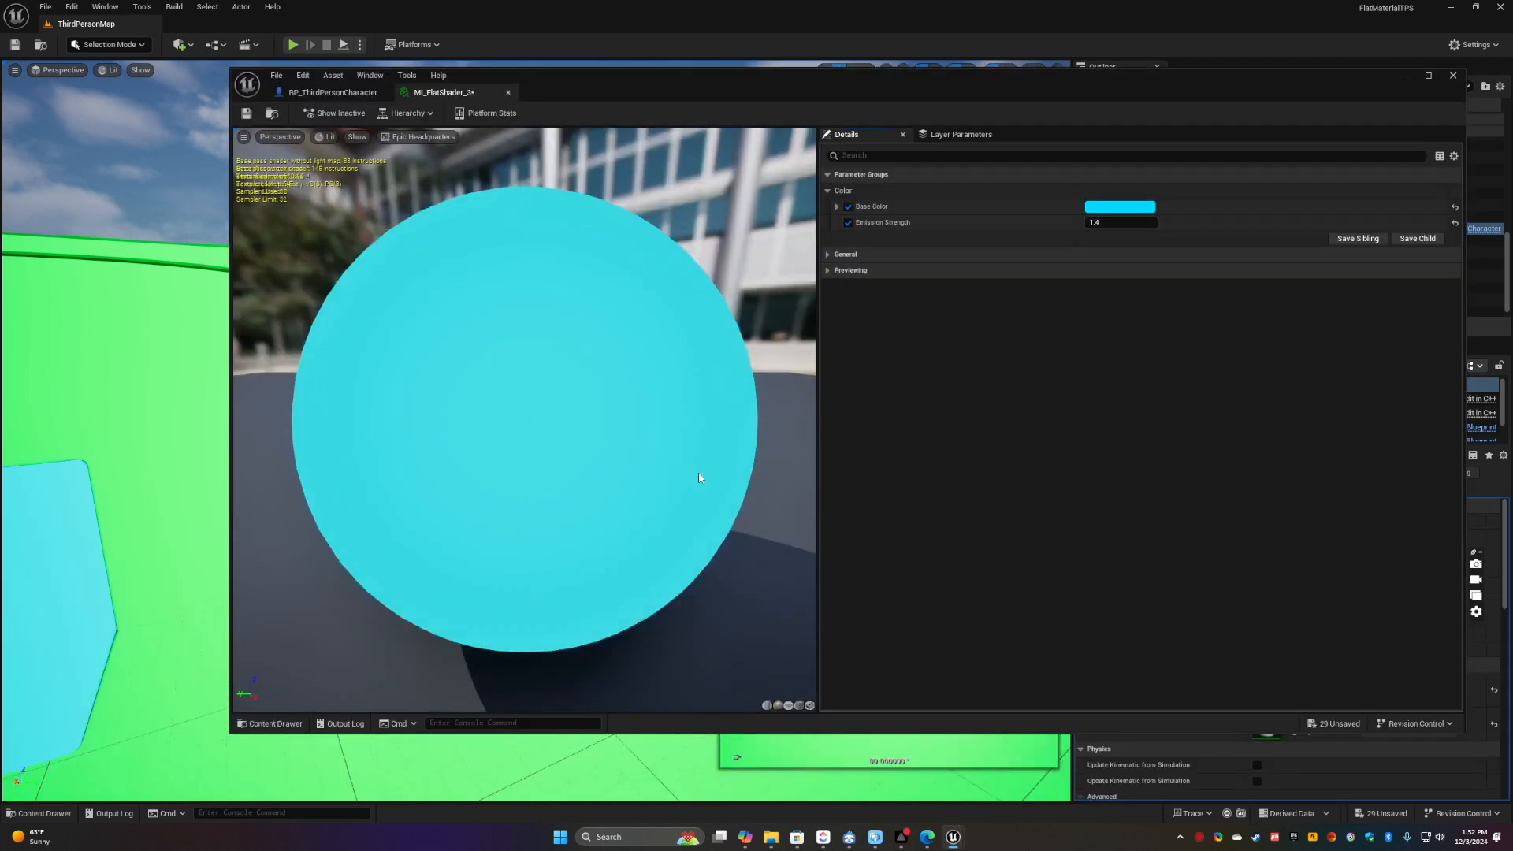
Set the Base Color of MI_FlatShader_3 to a purple of about R 0.22, G 0.01, B 1, save it and close its editor
{"action": "left_click", "coordinate": [1119, 207]}
{"action": "left_click_drag", "start_coordinate": [1206, 298], "coordinate": [1194, 264]}
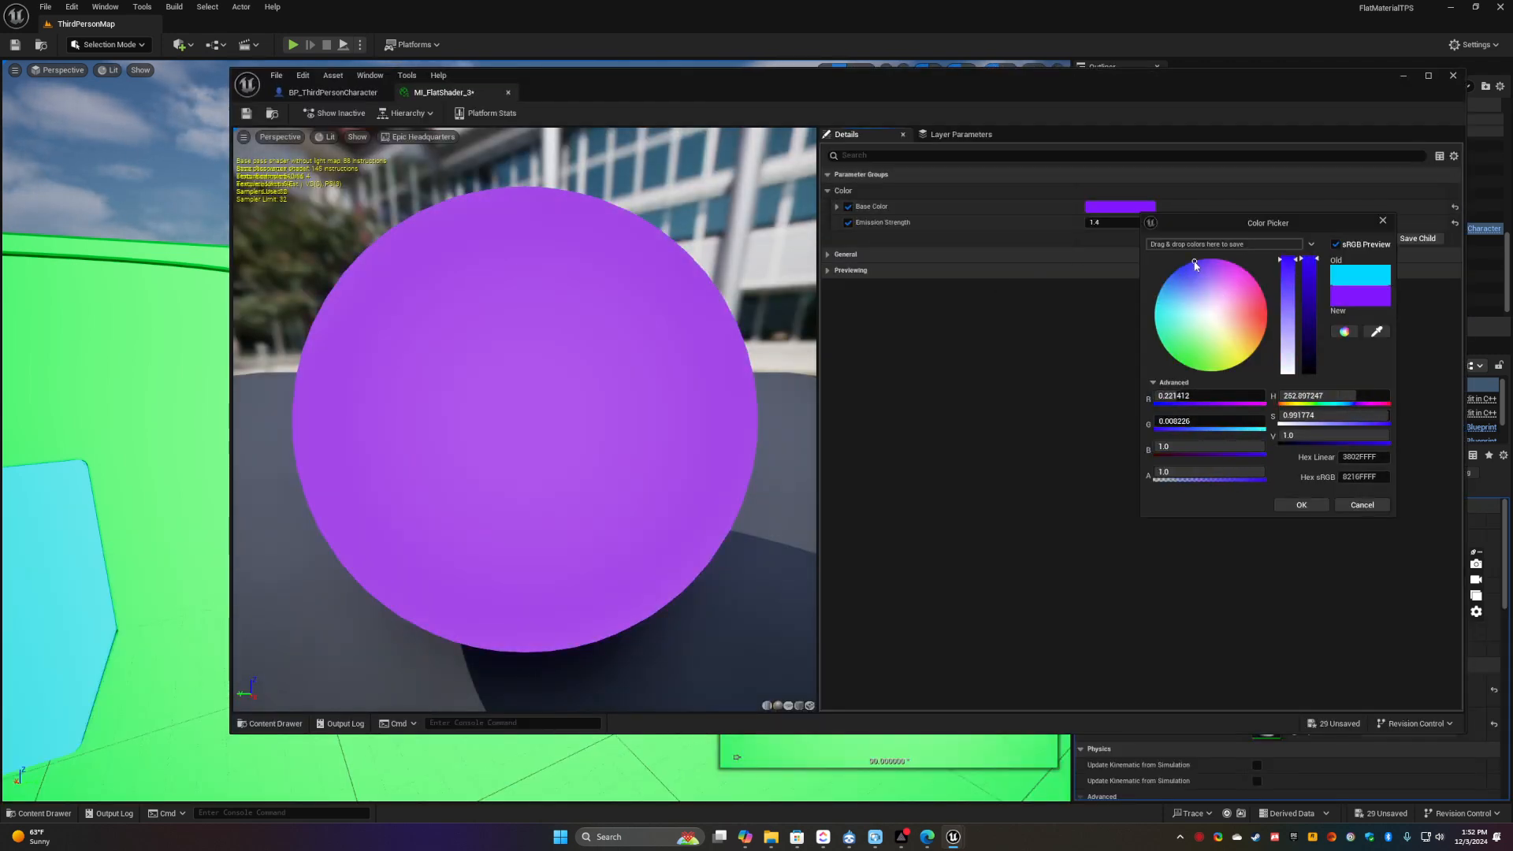
{"action": "left_click", "coordinate": [1316, 505]}
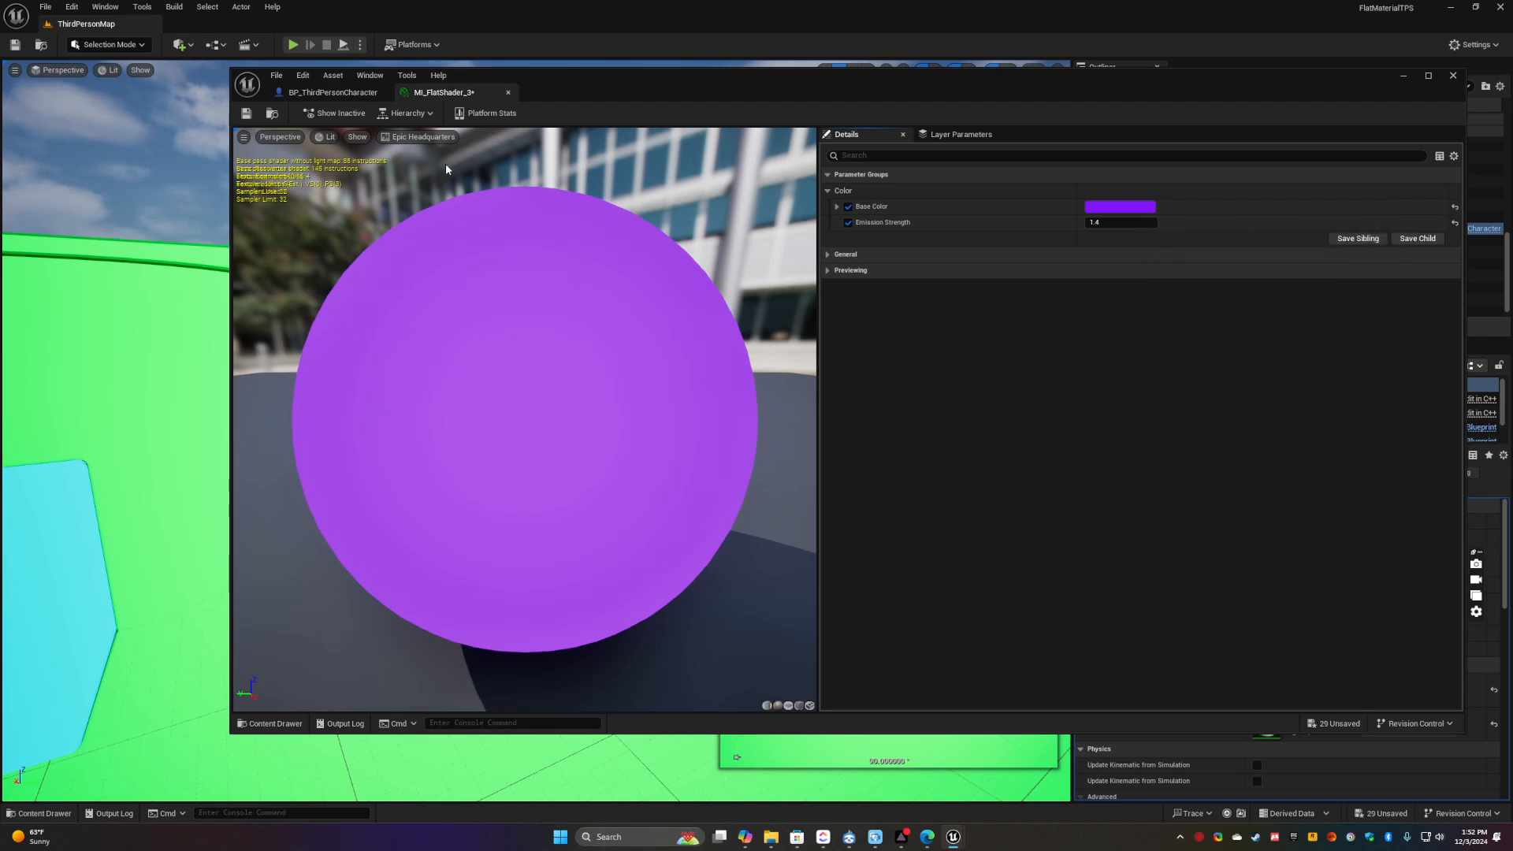
{"action": "left_click", "coordinate": [246, 114]}
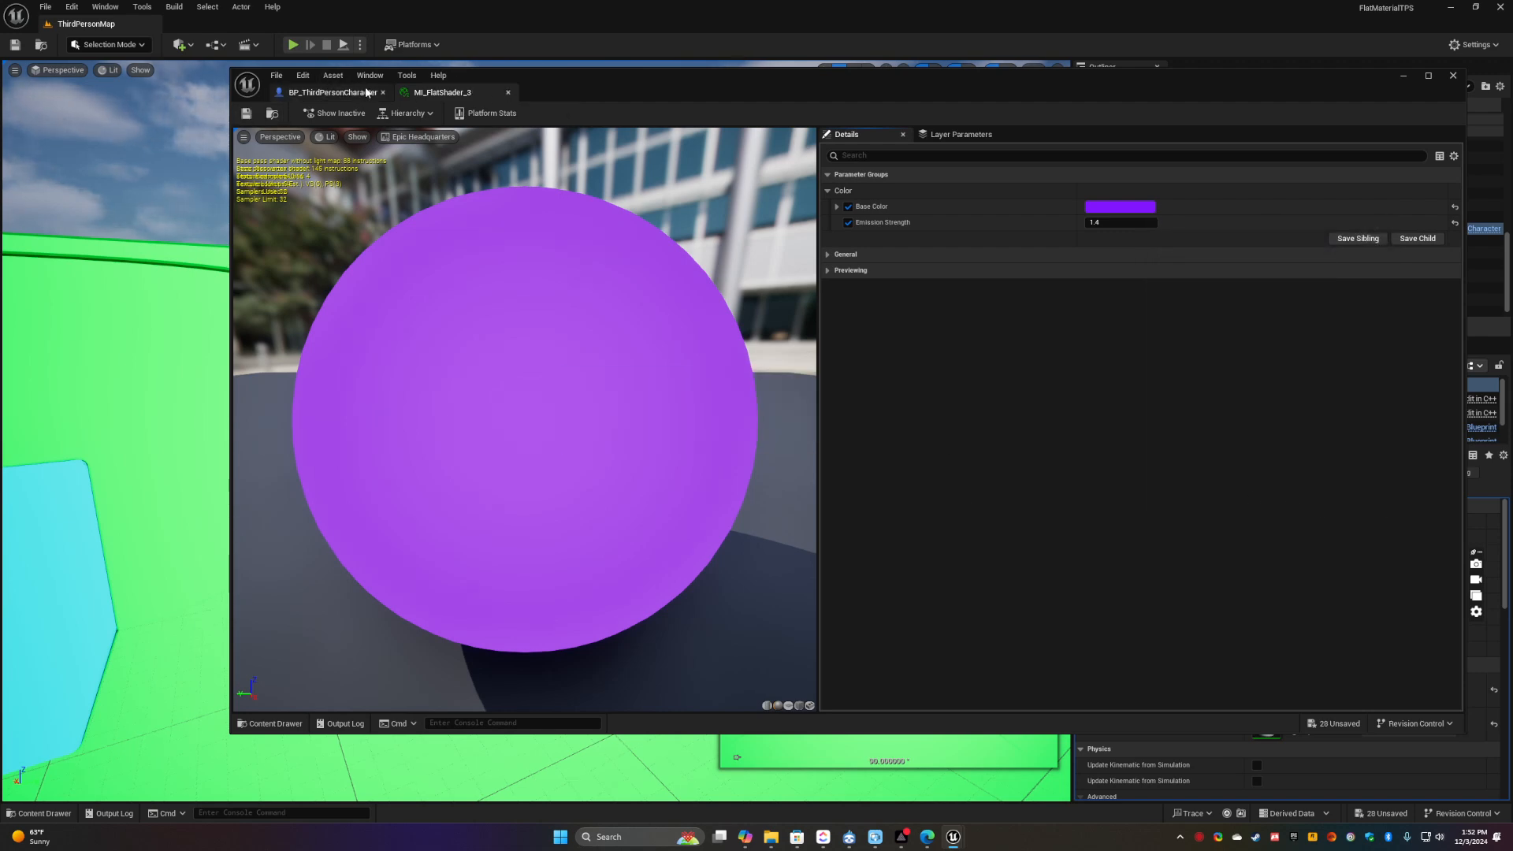
{"action": "left_click", "coordinate": [508, 92]}
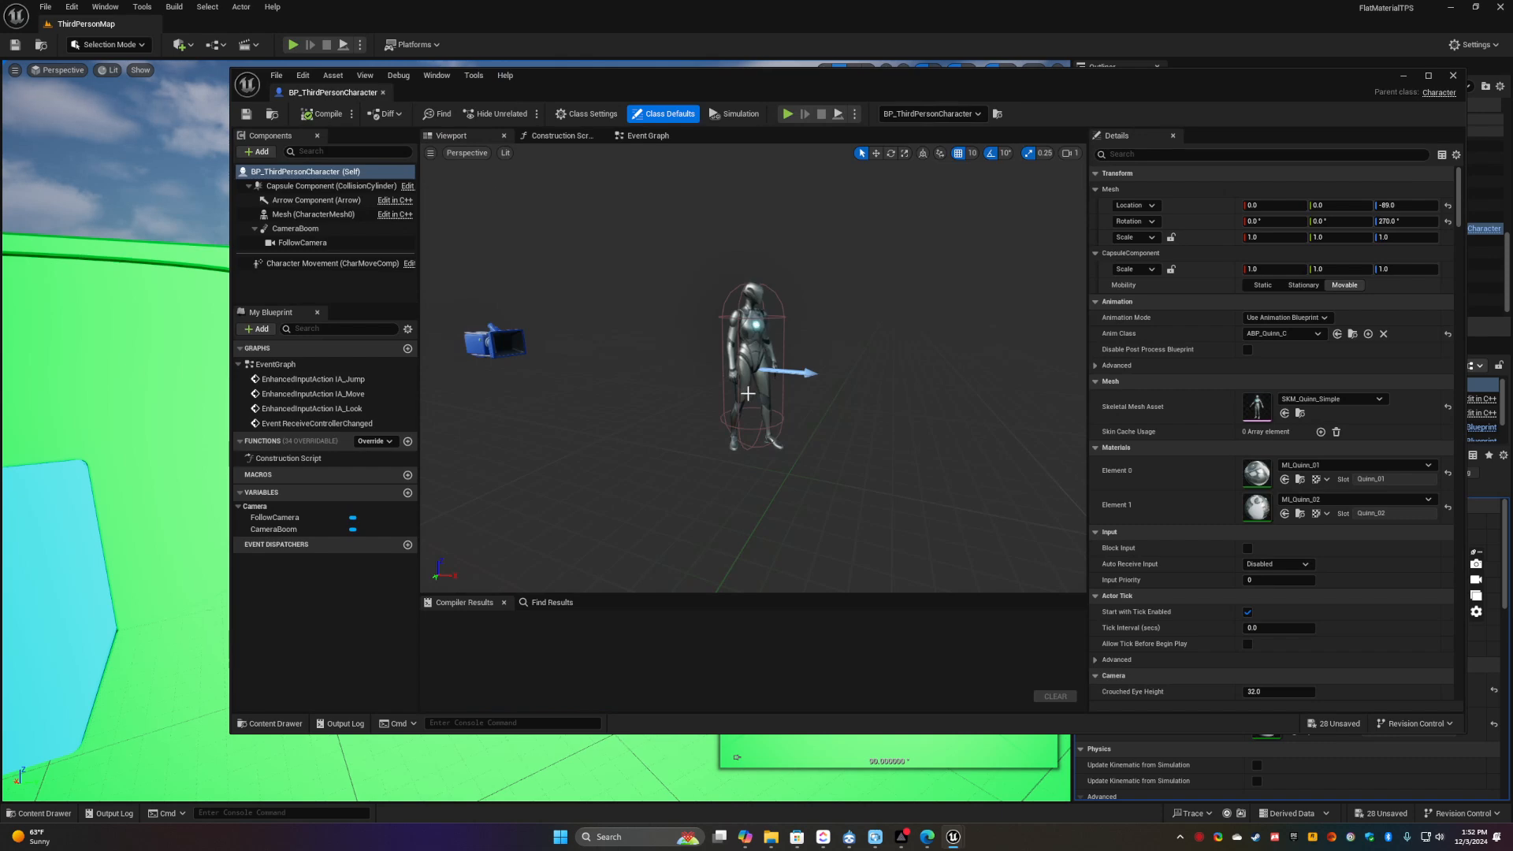
Assign MI_FlatShader_3 to material Element 0 of the character's mesh and close the blueprint
{"action": "left_click", "coordinate": [733, 347]}
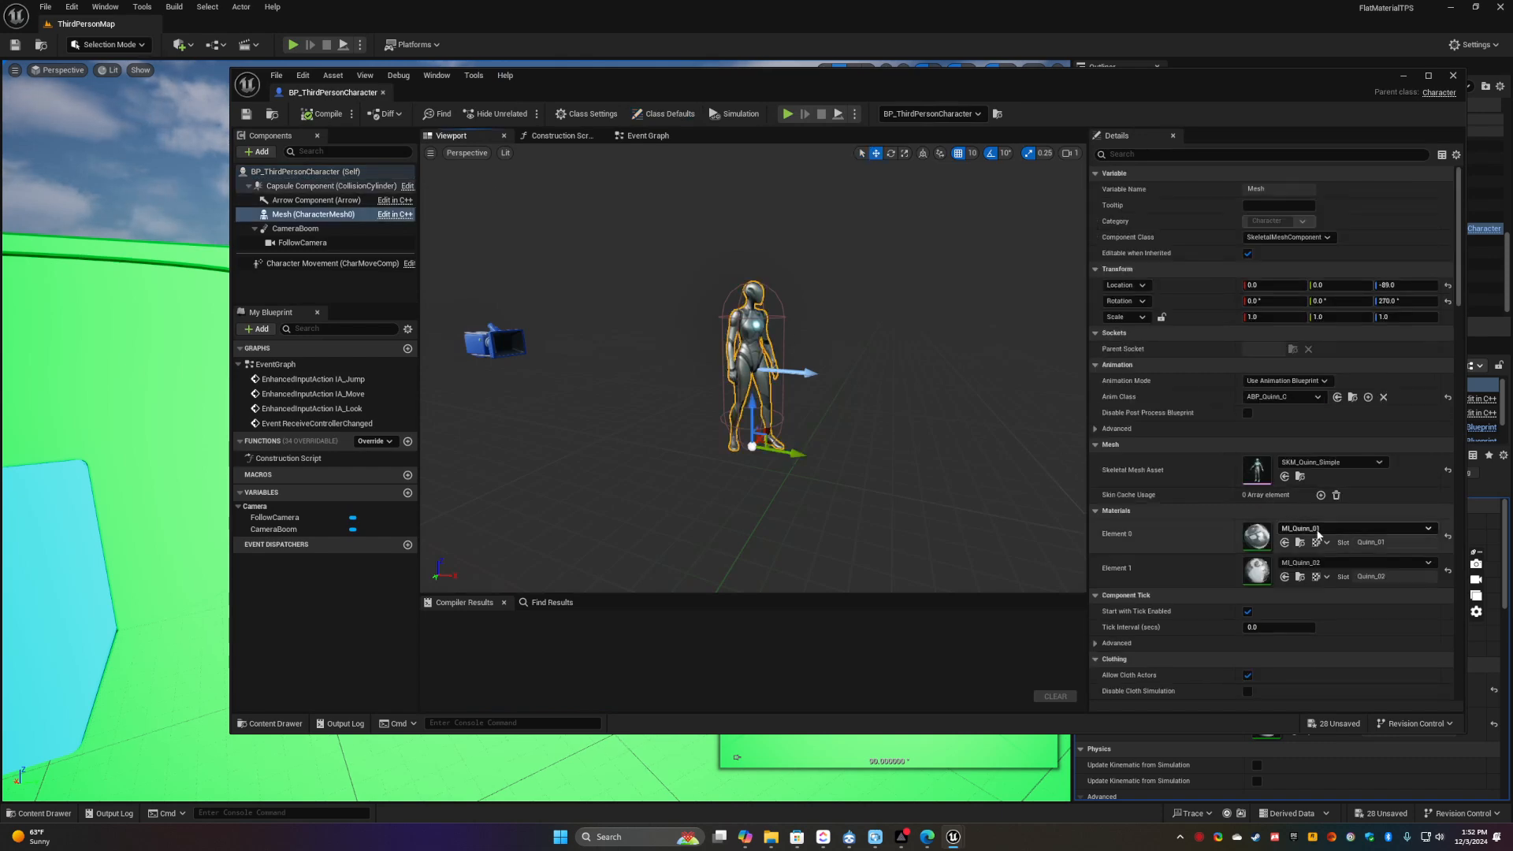
{"action": "left_click", "coordinate": [1285, 542]}
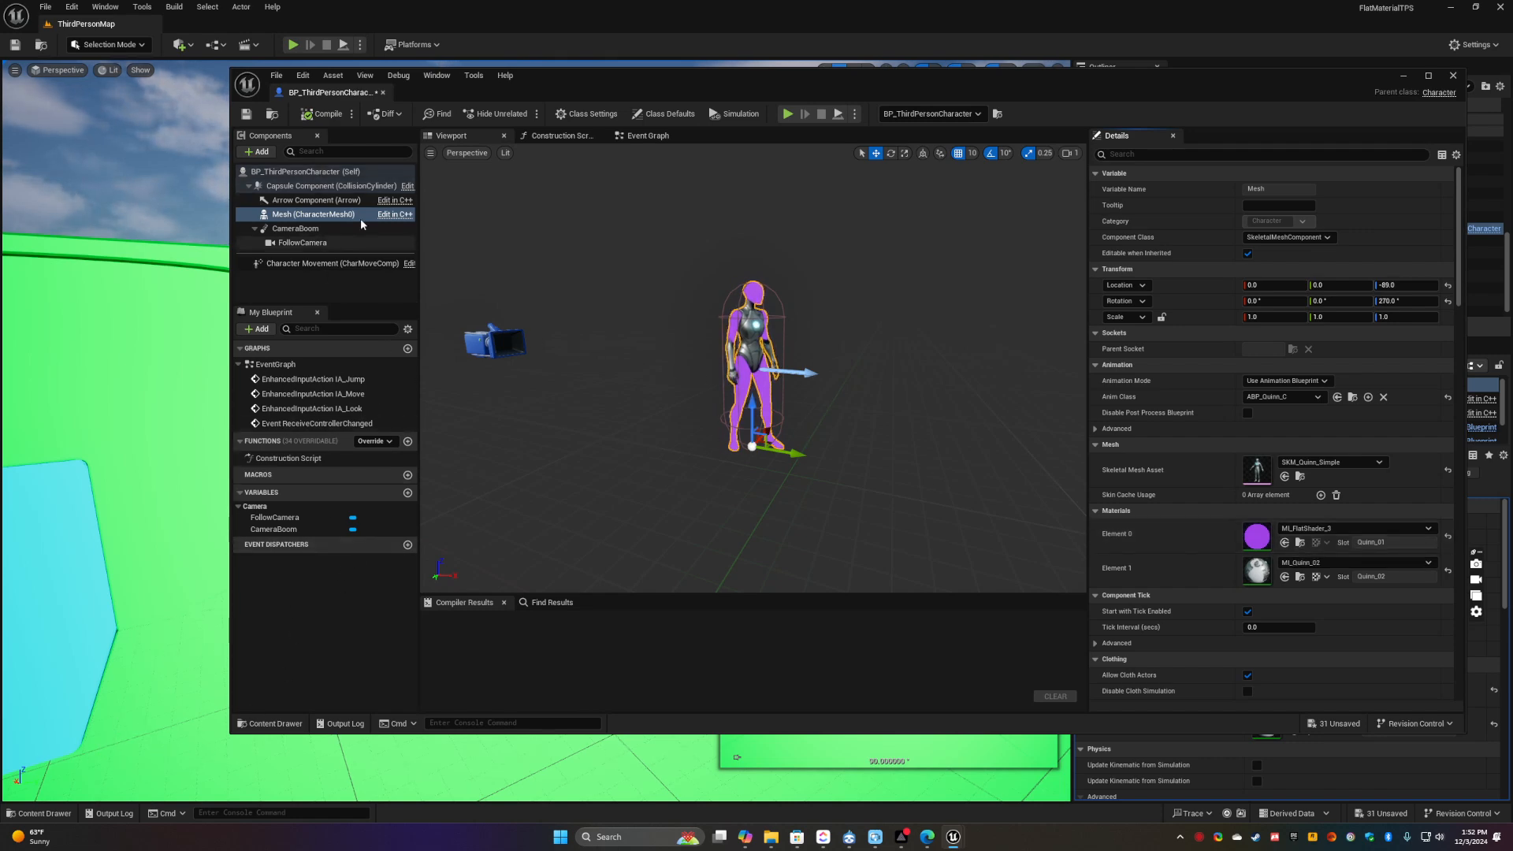
{"action": "left_click", "coordinate": [383, 93]}
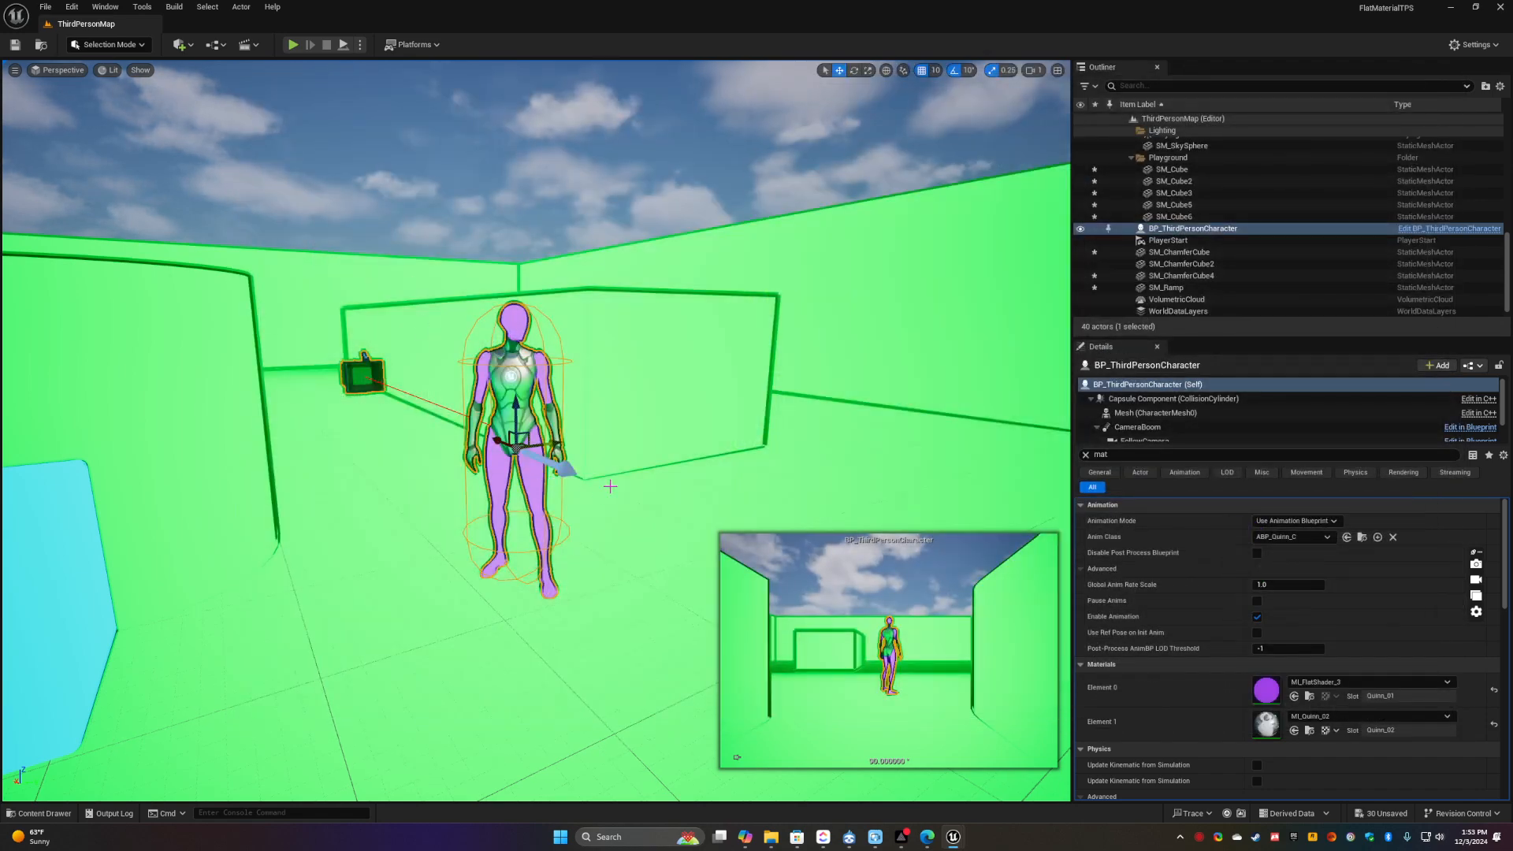
Examine the purple flat-shaded character up close in the level
{"action": "left_click", "coordinate": [693, 490]}
{"action": "key", "text": "d"}
{"action": "right_click_drag", "start_coordinate": [692, 491], "coordinate": [567, 760]}
{"action": "key", "text": "w"}
{"action": "key", "text": "s"}
{"action": "key", "text": "d"}
{"action": "key", "text": "a"}
{"action": "key", "text": "a"}
{"action": "key", "text": "w"}
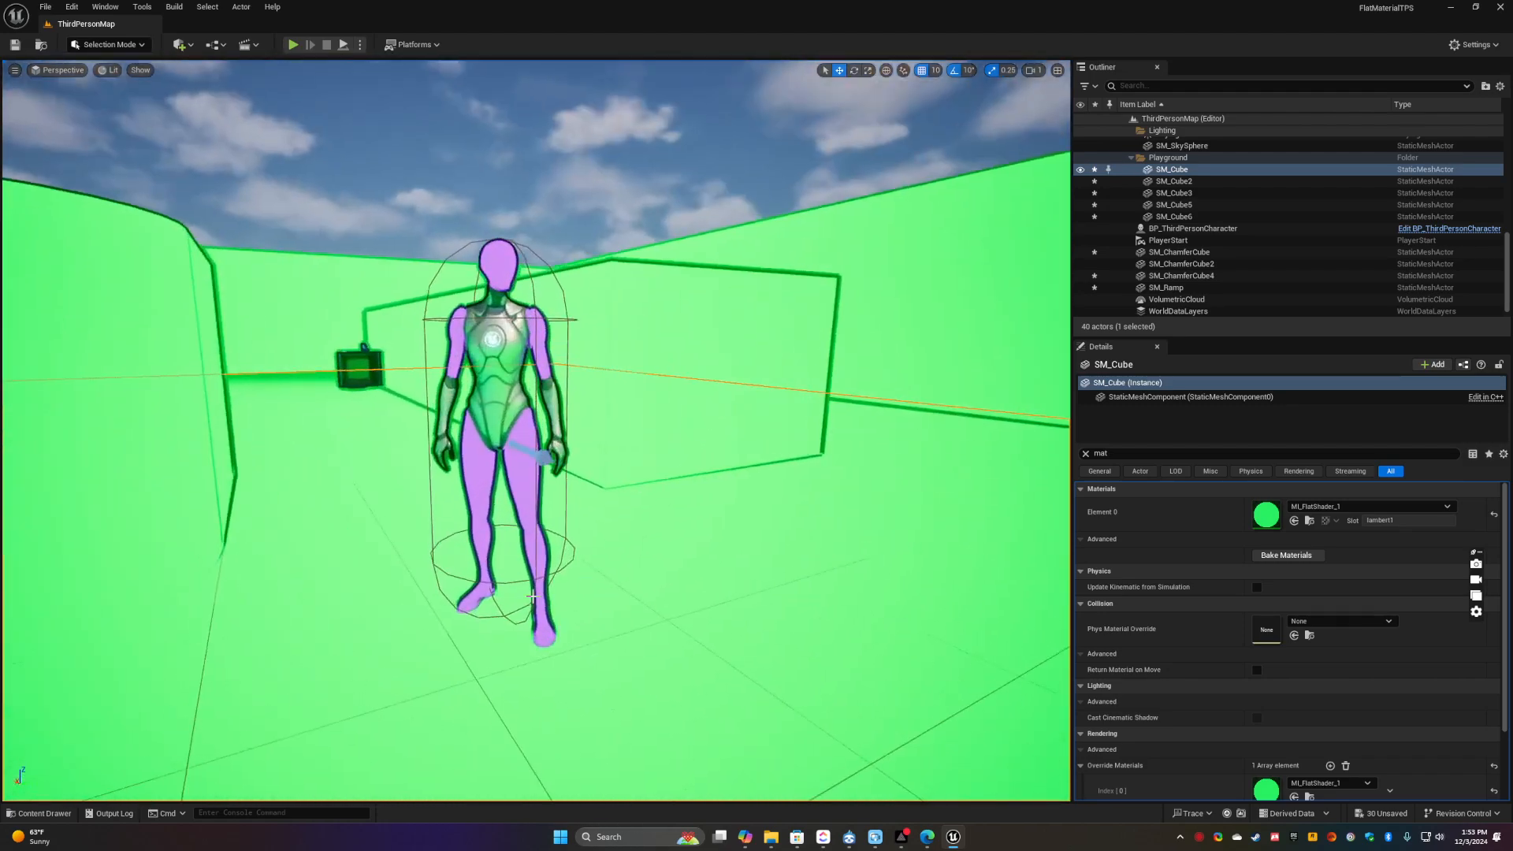
Set the Emission Strength of MI_FlatShader_3 to 1.0, save it and close its editor
{"action": "left_click", "coordinate": [44, 813]}
{"action": "double_click", "coordinate": [423, 687]}
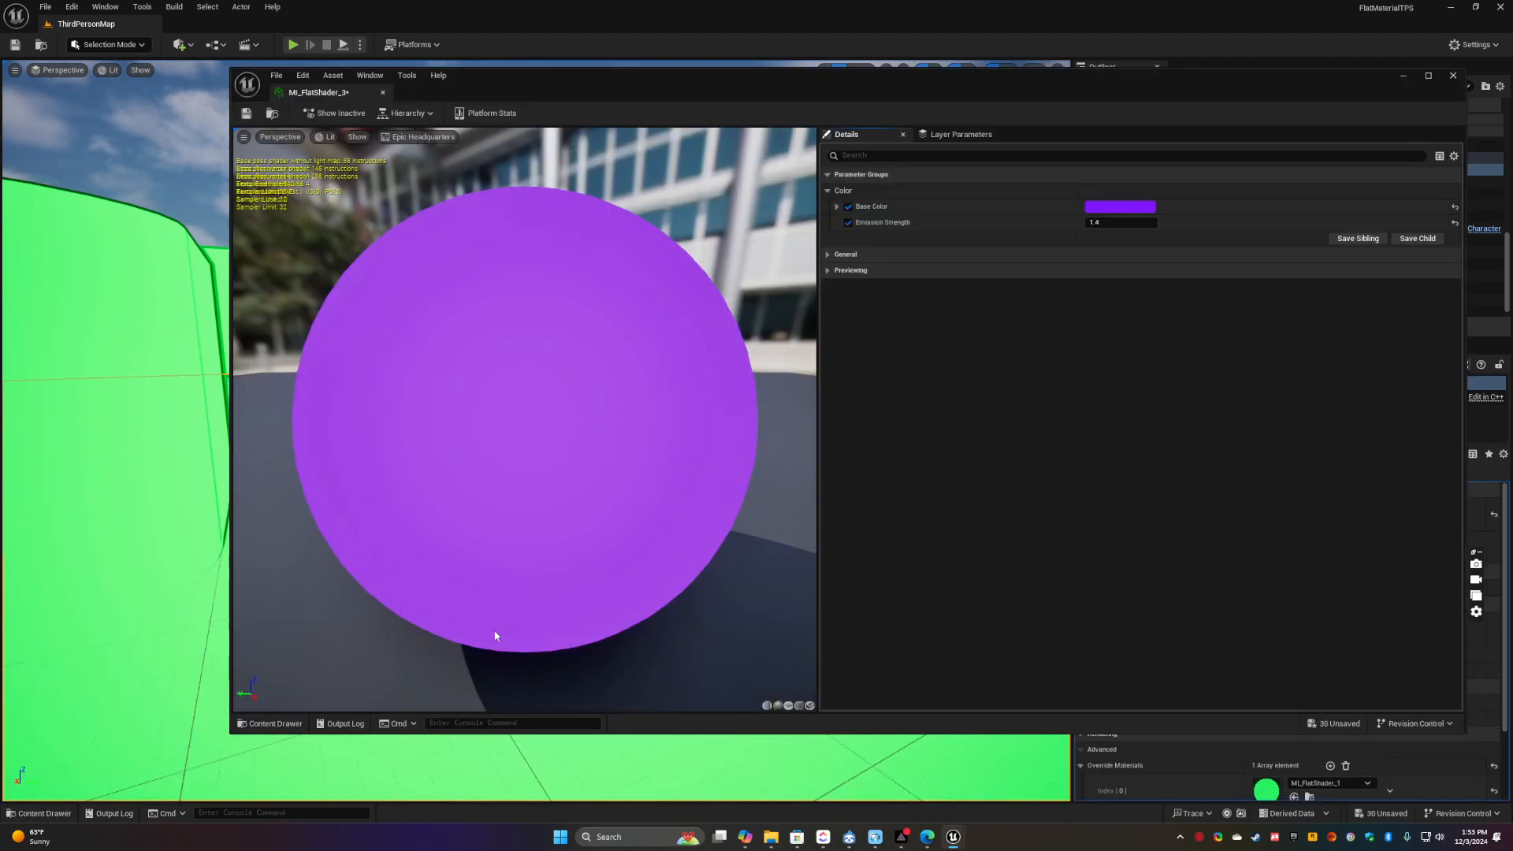
{"action": "left_click", "coordinate": [1100, 223]}
{"action": "key", "text": "Return"}
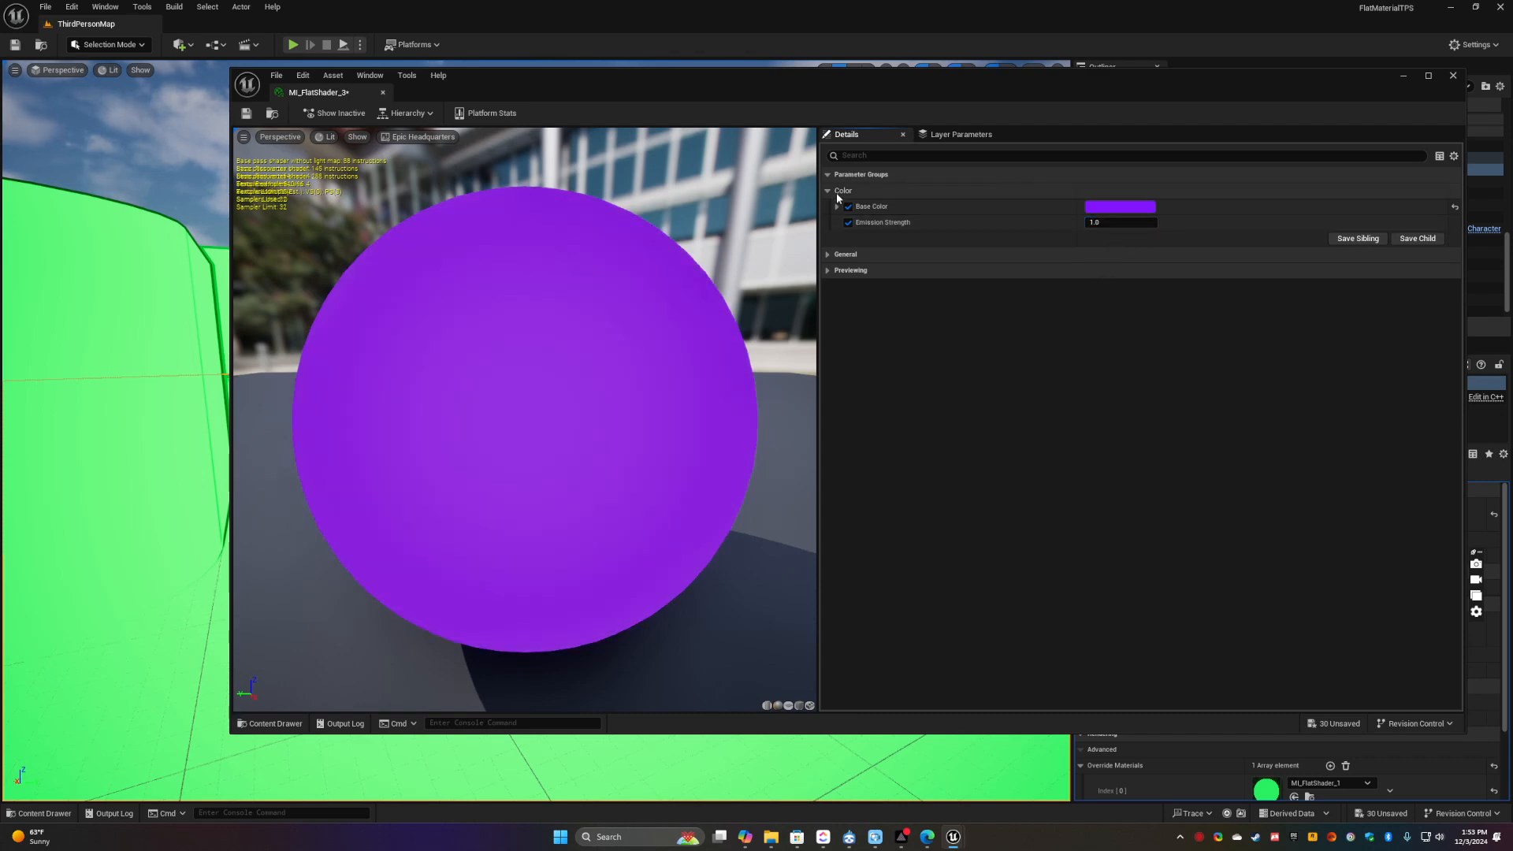
{"action": "left_click", "coordinate": [246, 115]}
{"action": "left_click", "coordinate": [384, 93]}
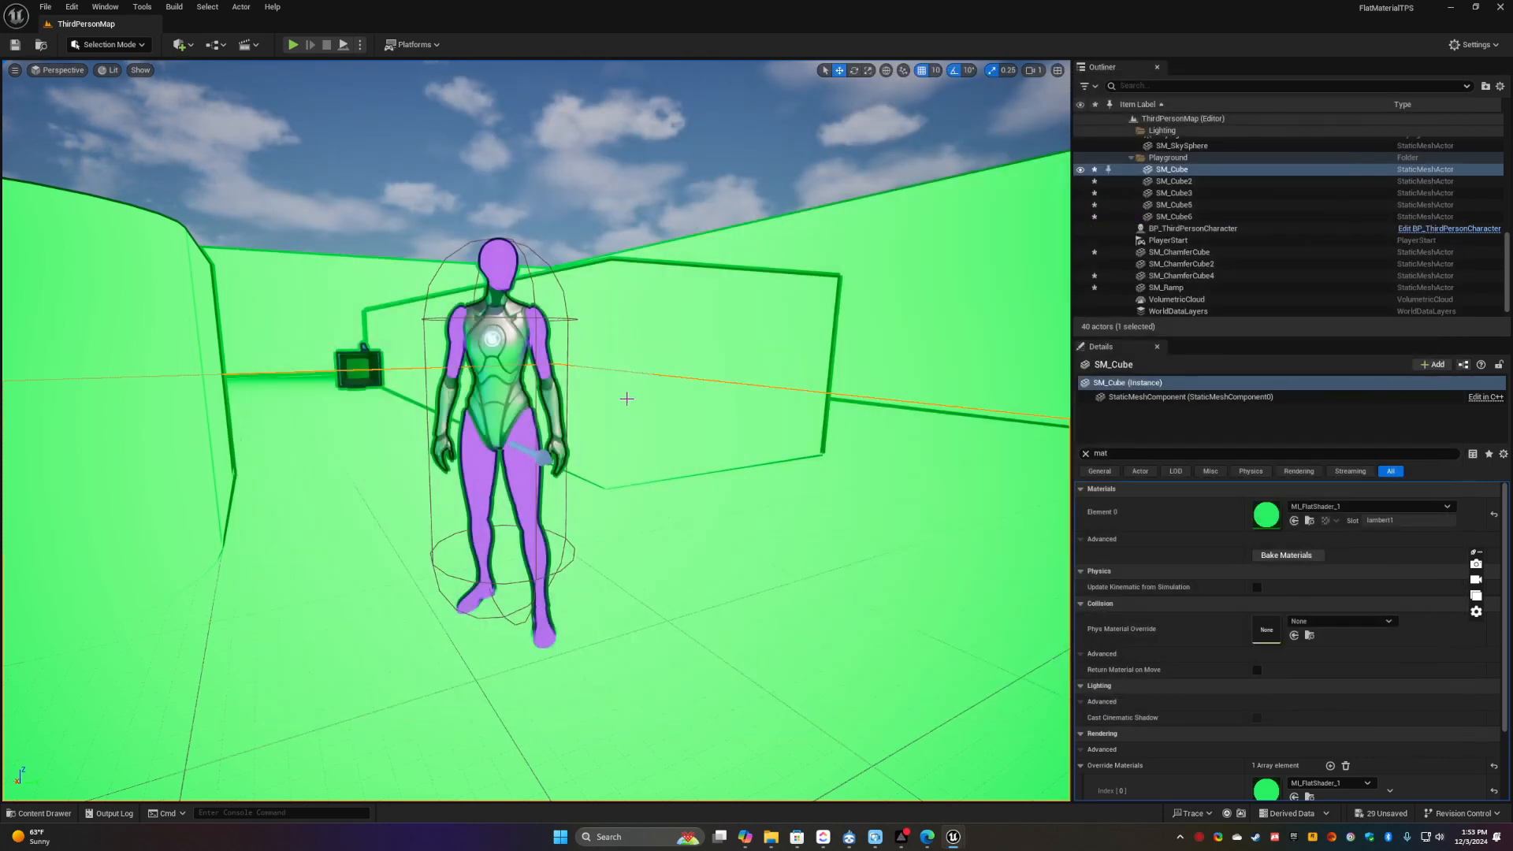
Clear the floor's selection and select the sky sphere above the level
{"action": "key", "text": "s"}
{"action": "right_click_drag", "start_coordinate": [536, 430], "coordinate": [379, 443]}
{"action": "key", "text": "w"}
{"action": "key", "text": "s"}
{"action": "key", "text": "s"}
{"action": "key", "text": "Escape"}
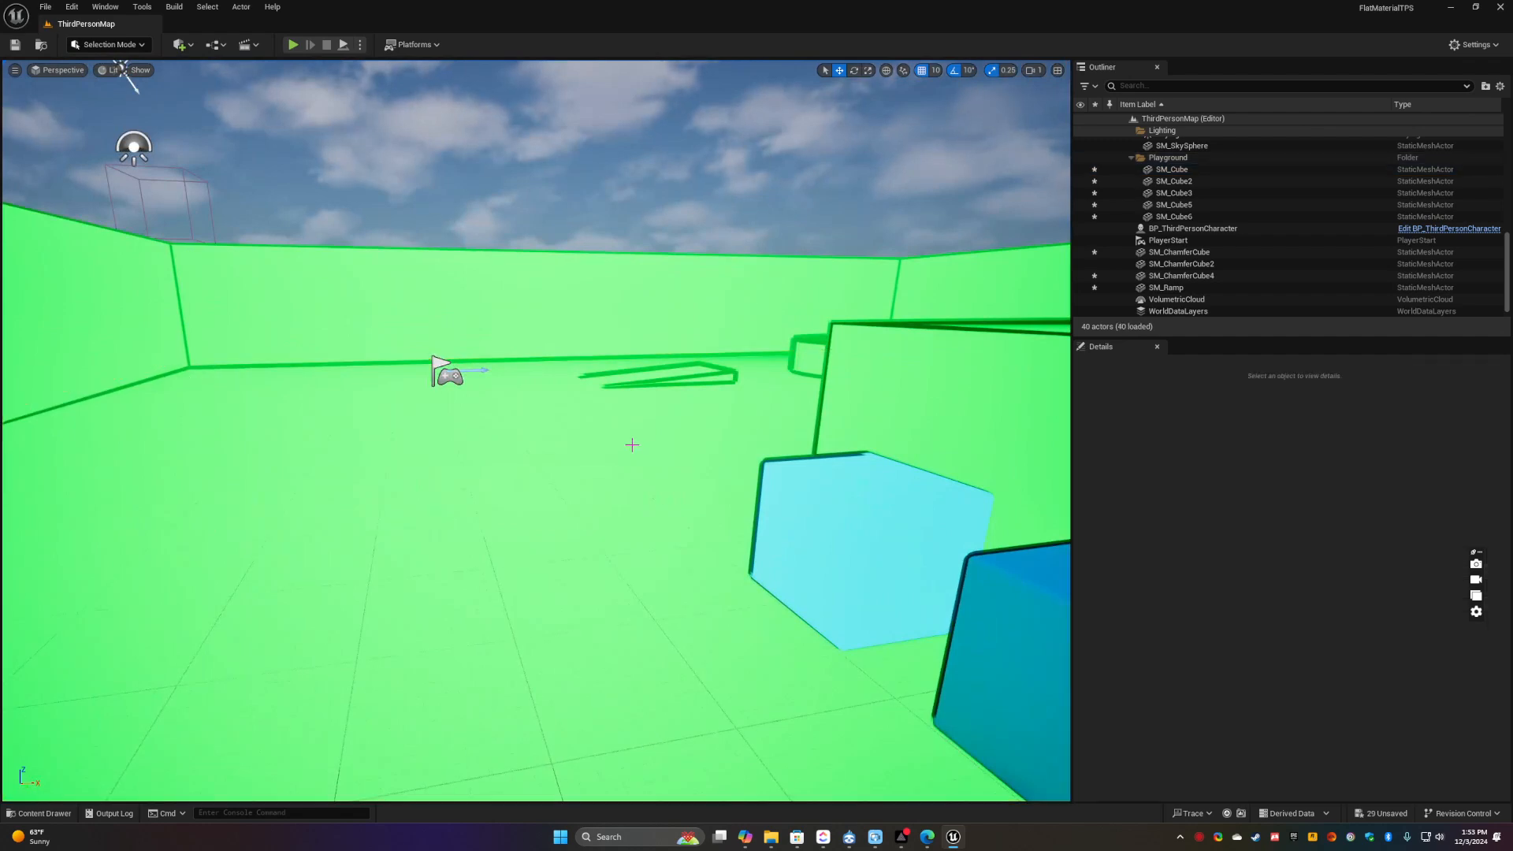
{"action": "right_click_drag", "start_coordinate": [636, 438], "coordinate": [694, 394]}
{"action": "left_click", "coordinate": [705, 202]}
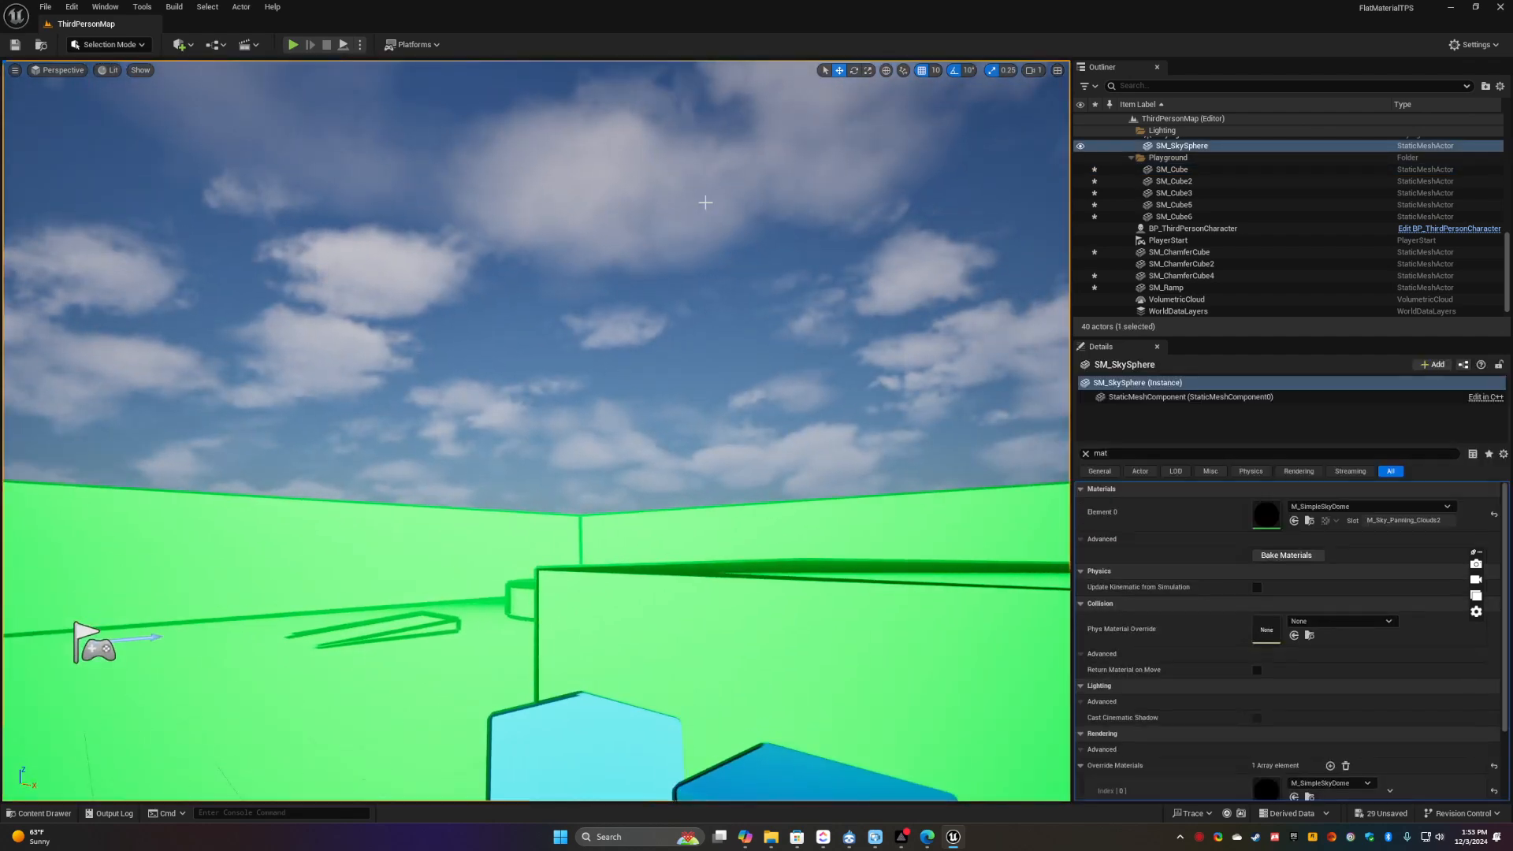
Search the level's actors for "vol" and delete the VolumetricCloud actor
{"action": "scroll", "coordinate": [1192, 223], "scroll_direction": "up", "scroll_amount": 5}
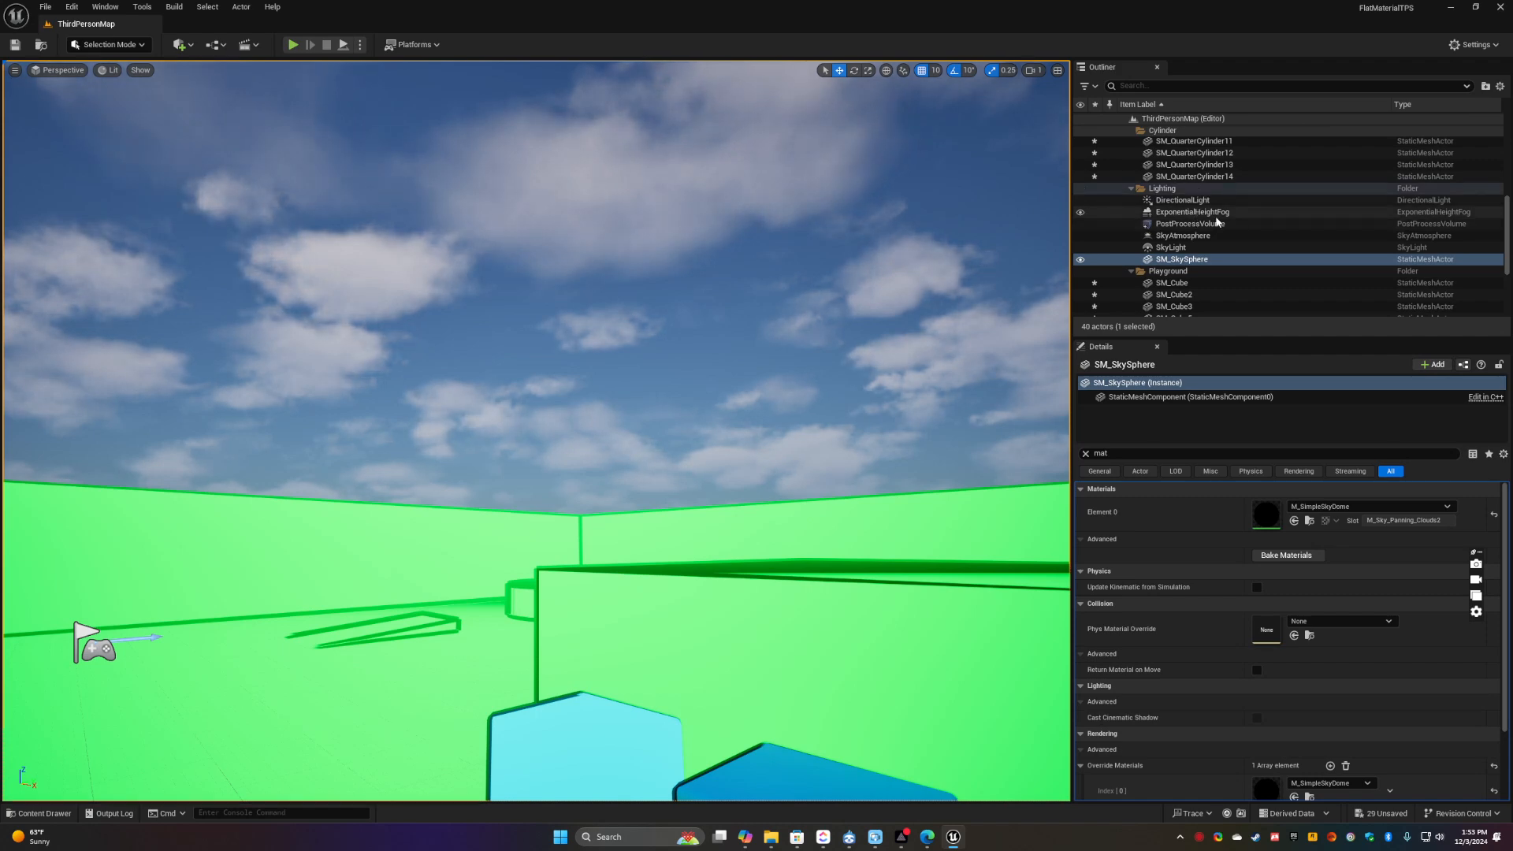
{"action": "left_click", "coordinate": [1201, 87]}
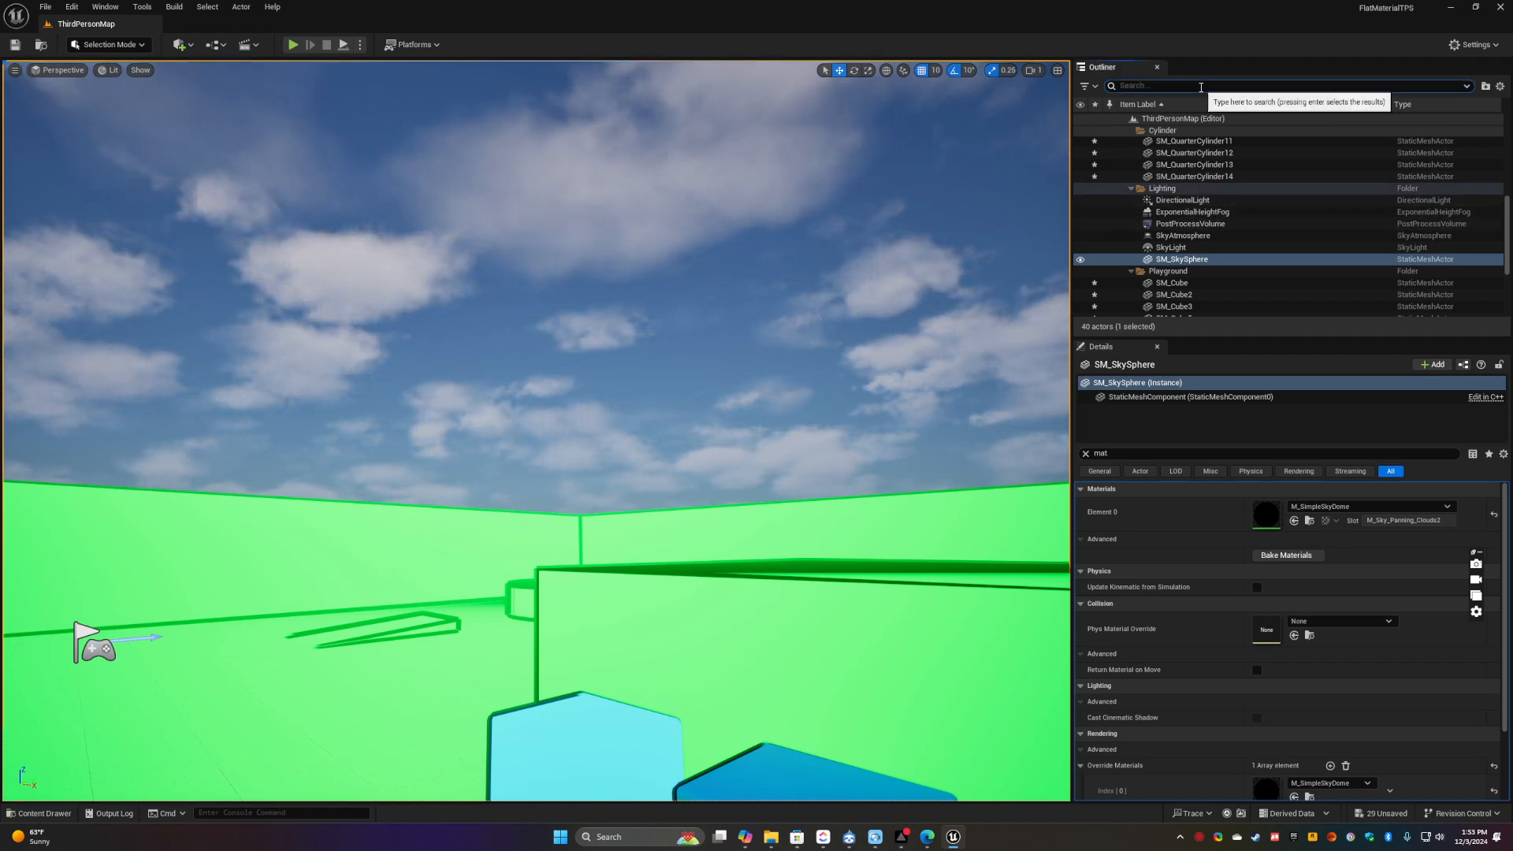
{"action": "type", "text": "vol"}
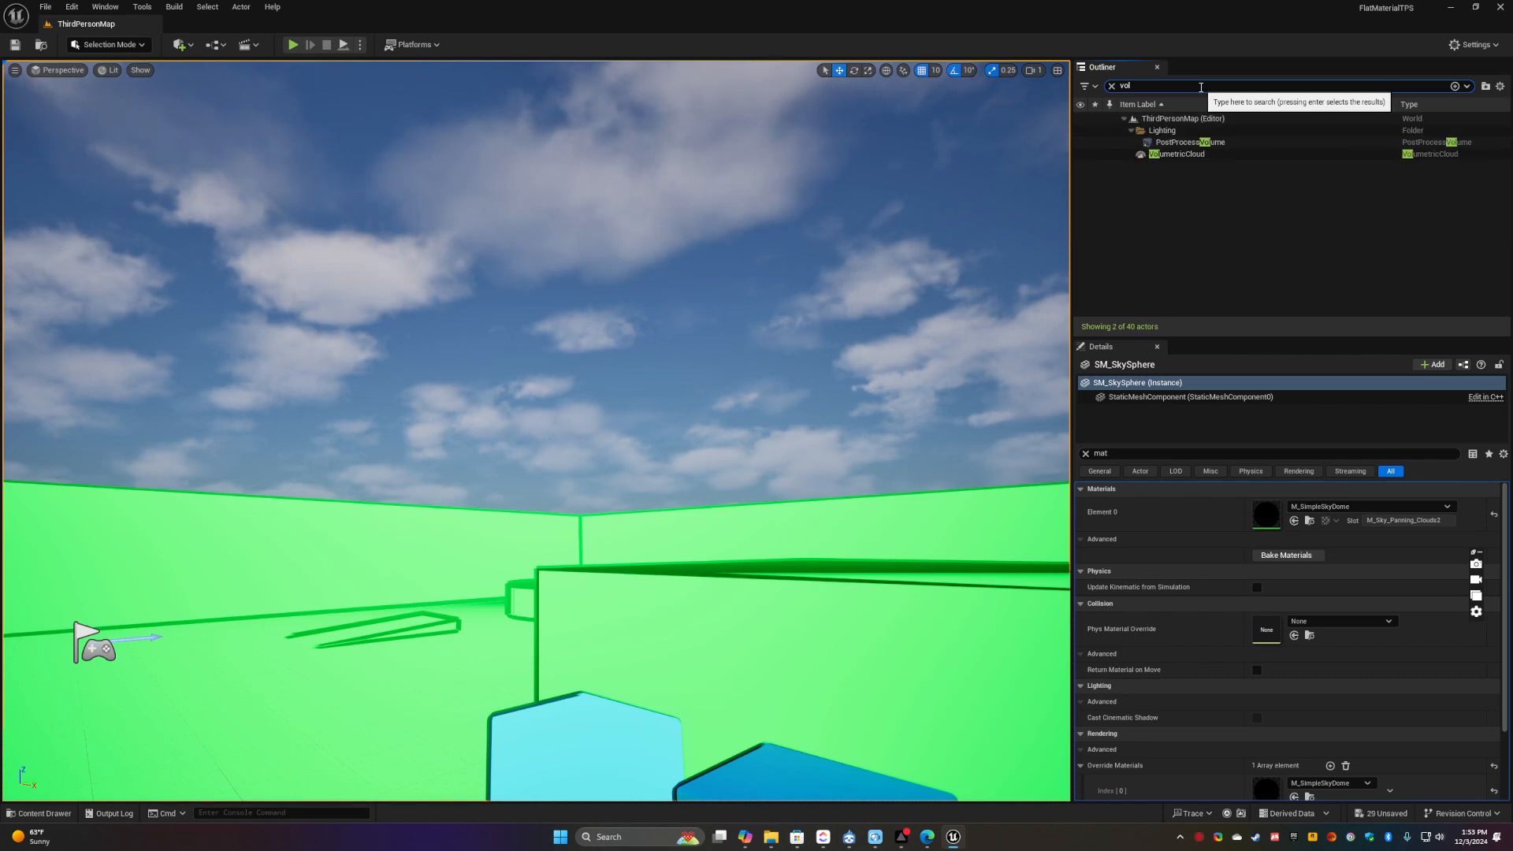
{"action": "left_click", "coordinate": [1186, 154]}
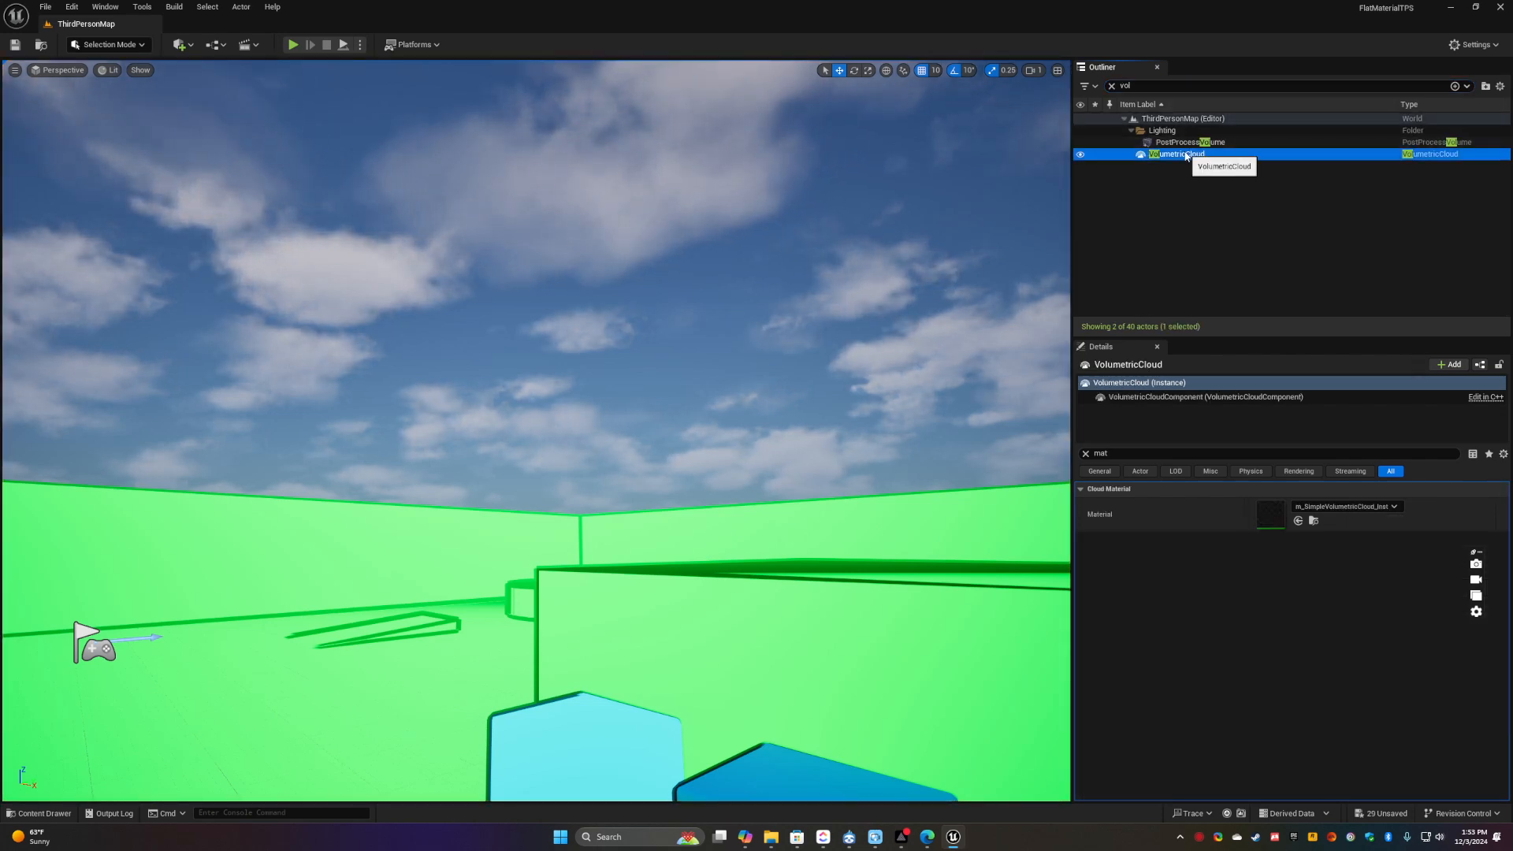
{"action": "key", "text": "Delete"}
{"action": "mouse_move", "coordinate": [517, 424]}
{"action": "right_mouse_down"}
{"action": "mouse_move", "coordinate": [425, 473]}
{"action": "mouse_move", "coordinate": [536, 442]}
{"action": "mouse_move", "coordinate": [518, 423]}
{"action": "right_mouse_up"}
{"action": "left_click", "coordinate": [518, 424]}
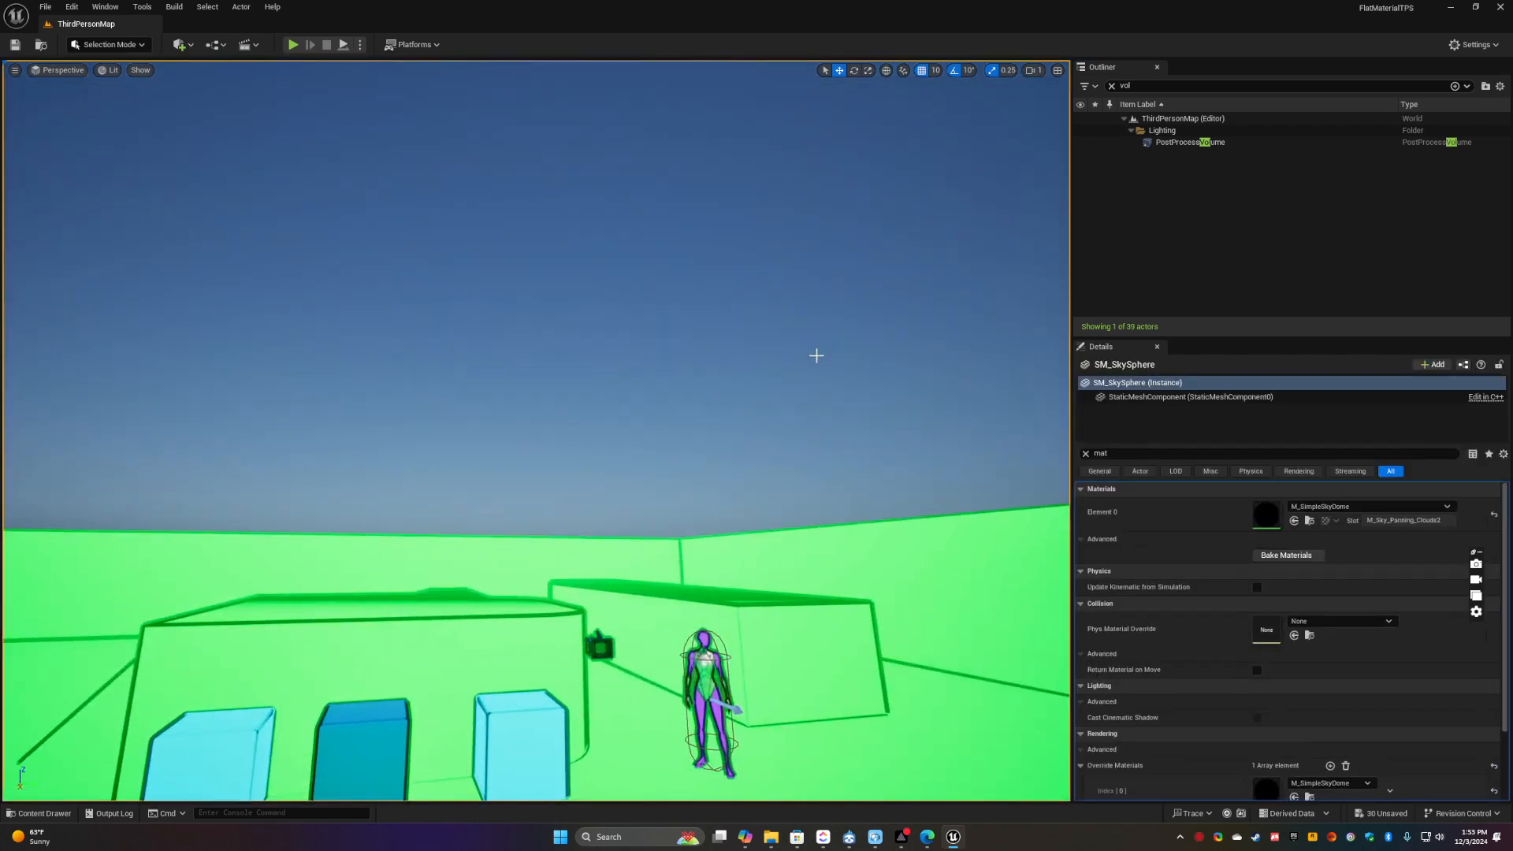
Clear the actor search and show SkyAtmosphere's properties without the "mat" filter
{"action": "left_click", "coordinate": [1111, 85]}
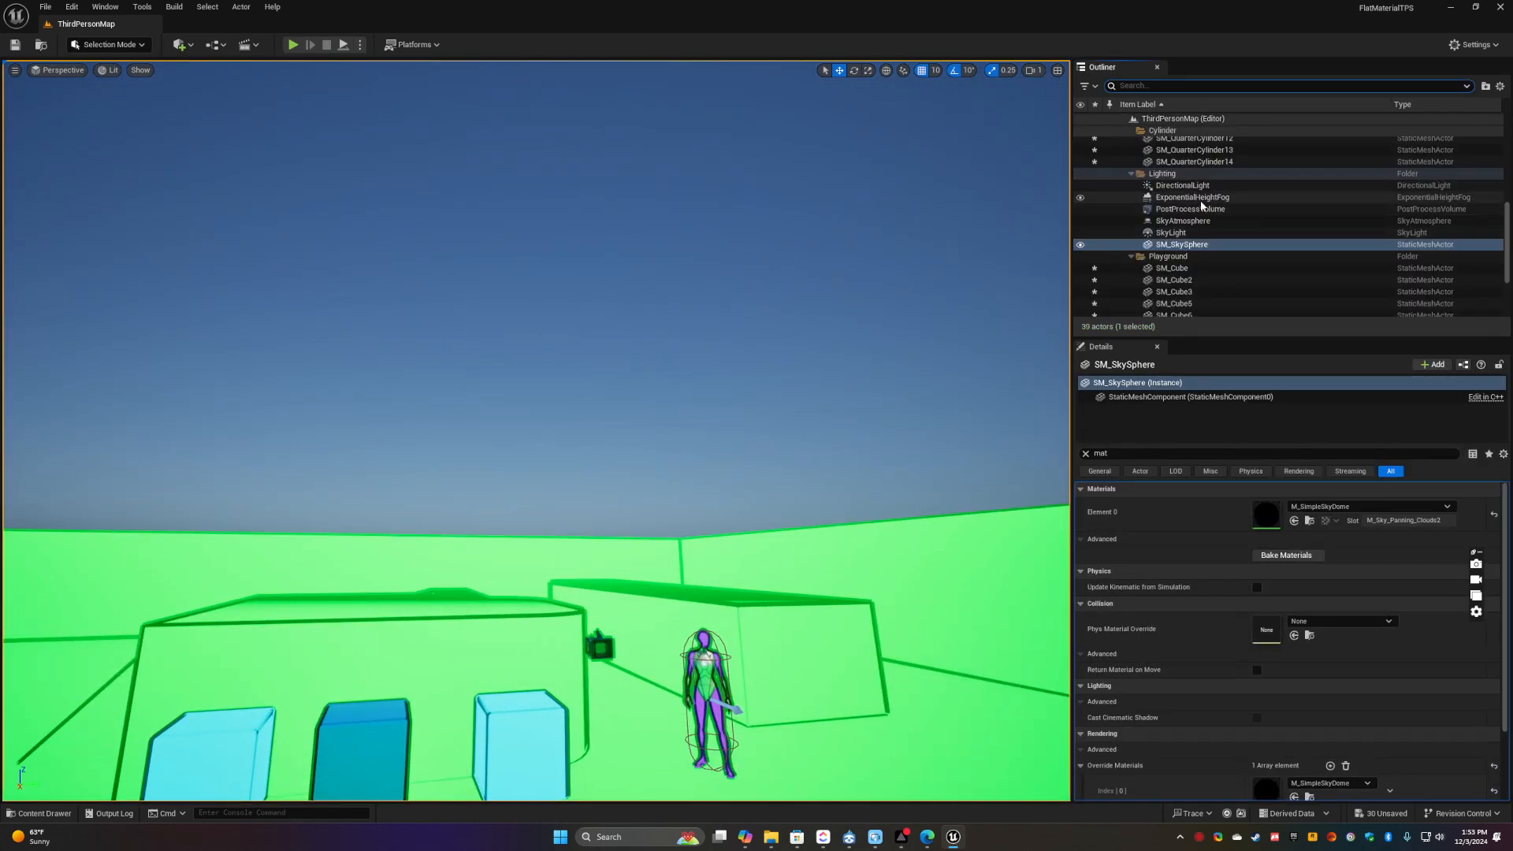
{"action": "left_click", "coordinate": [1191, 221]}
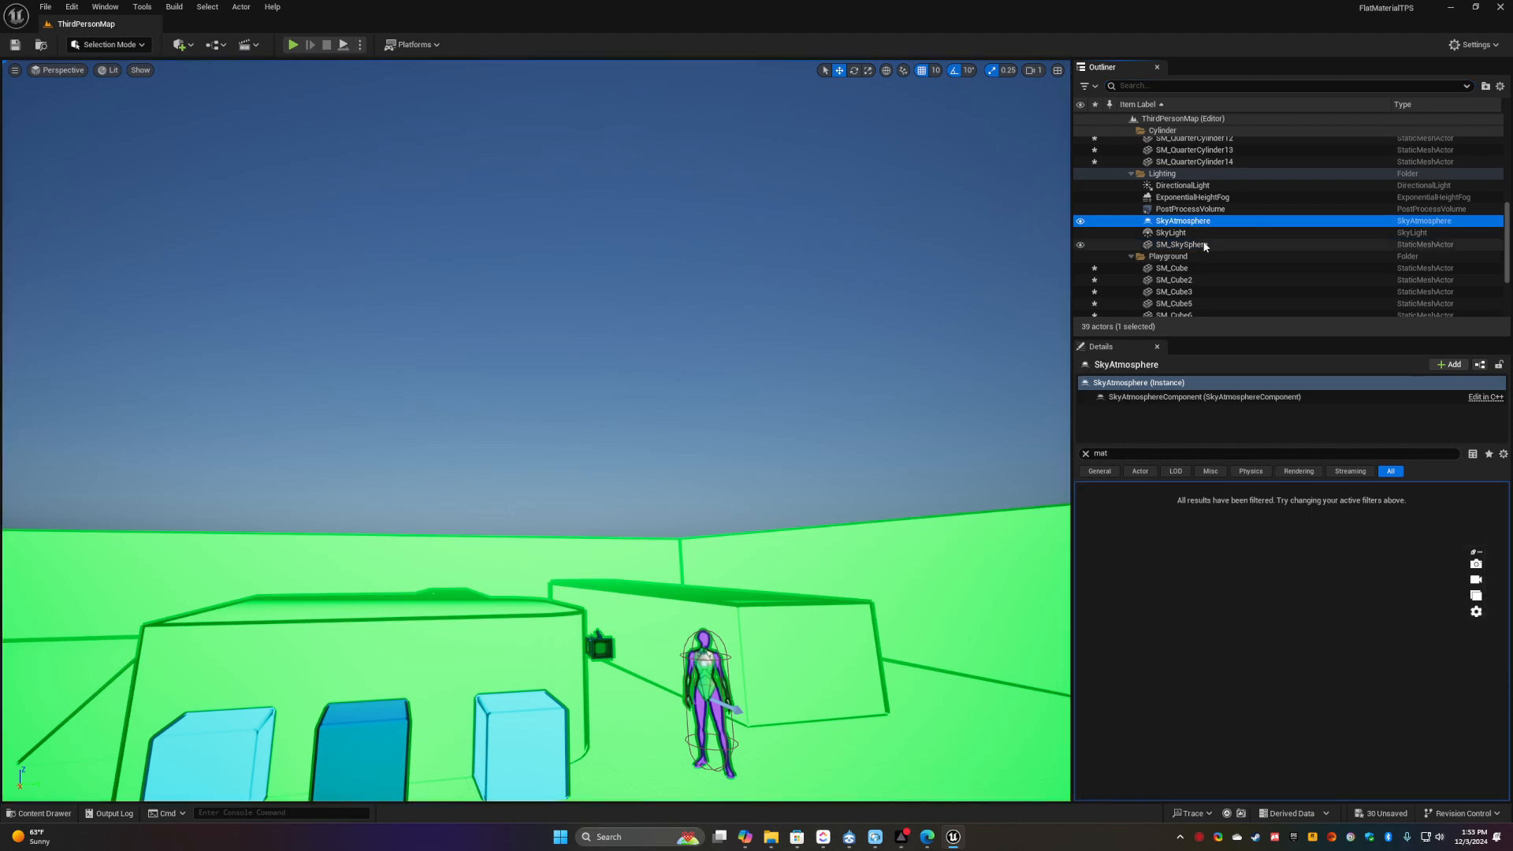
{"action": "left_click", "coordinate": [1084, 454]}
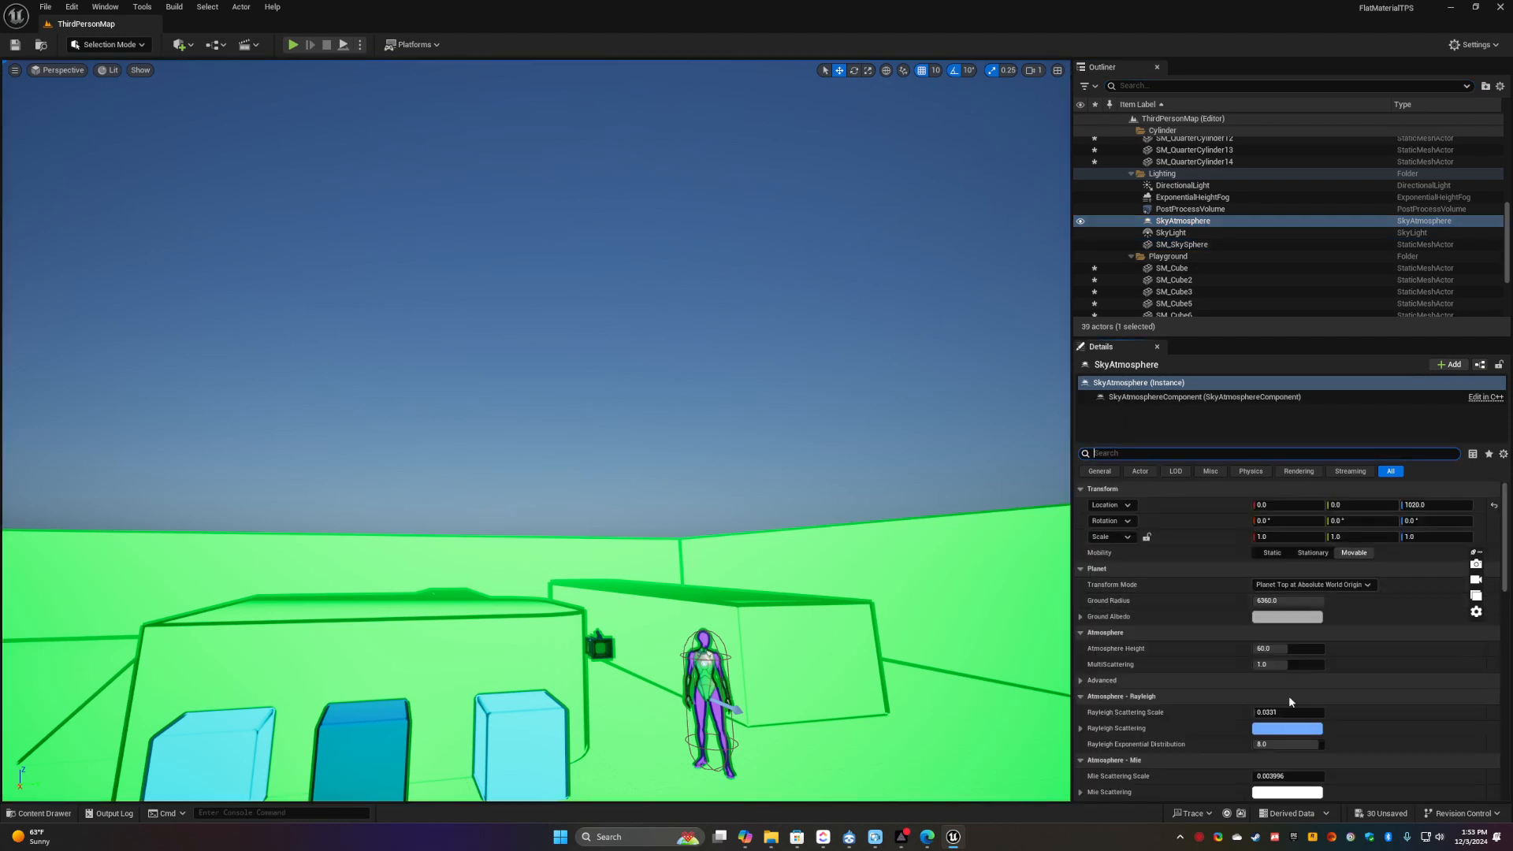
{"action": "scroll", "coordinate": [1311, 739], "scroll_direction": "down", "scroll_amount": 3}
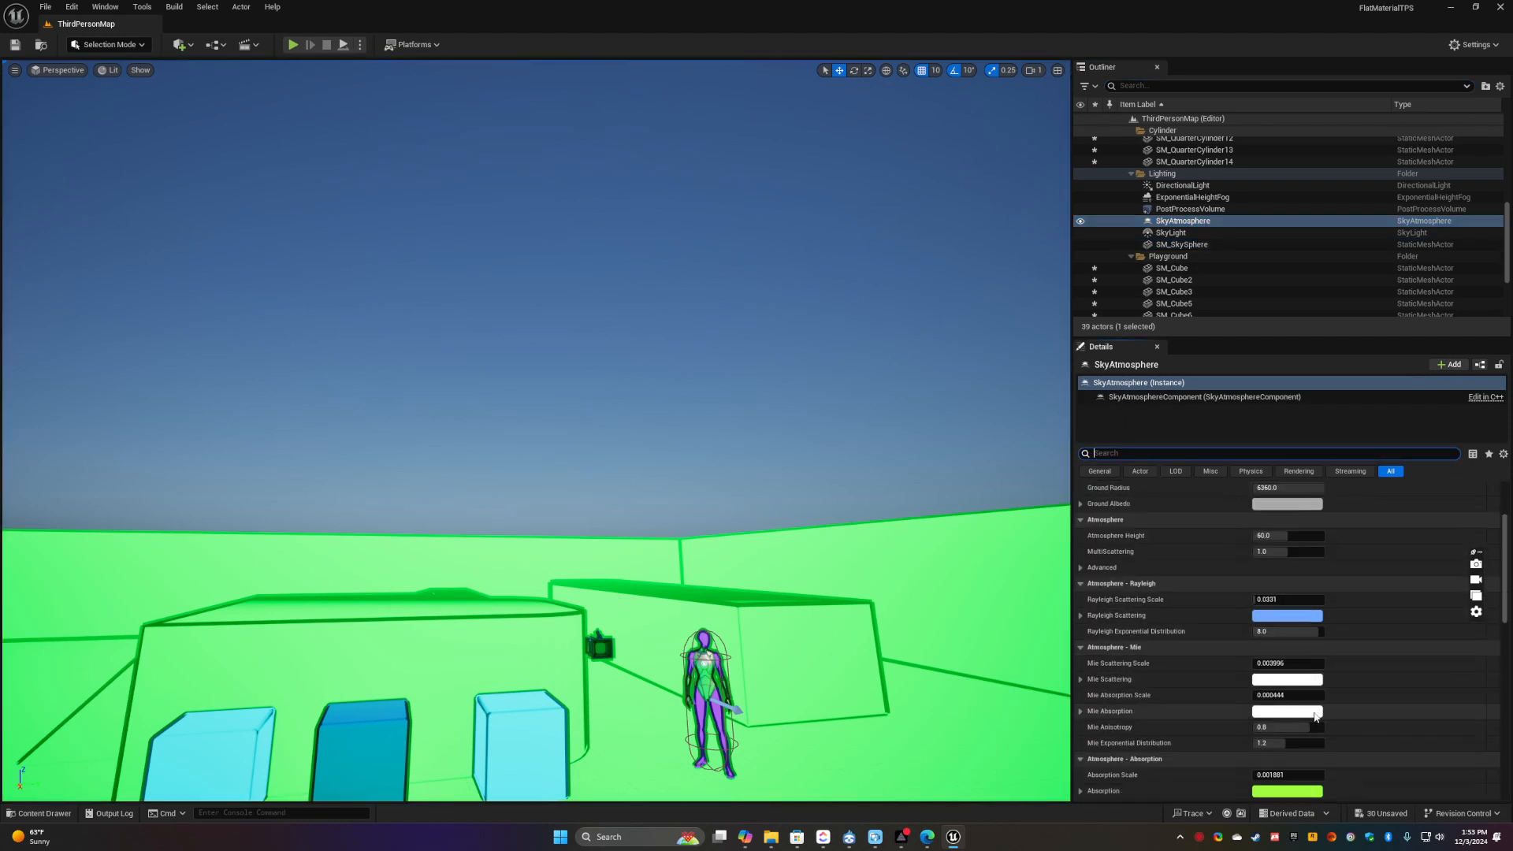
Set SkyAtmosphere's Rayleigh Scattering color to a saturated blue of about R 0, G 0.22, B 1
{"action": "left_click", "coordinate": [1311, 617]}
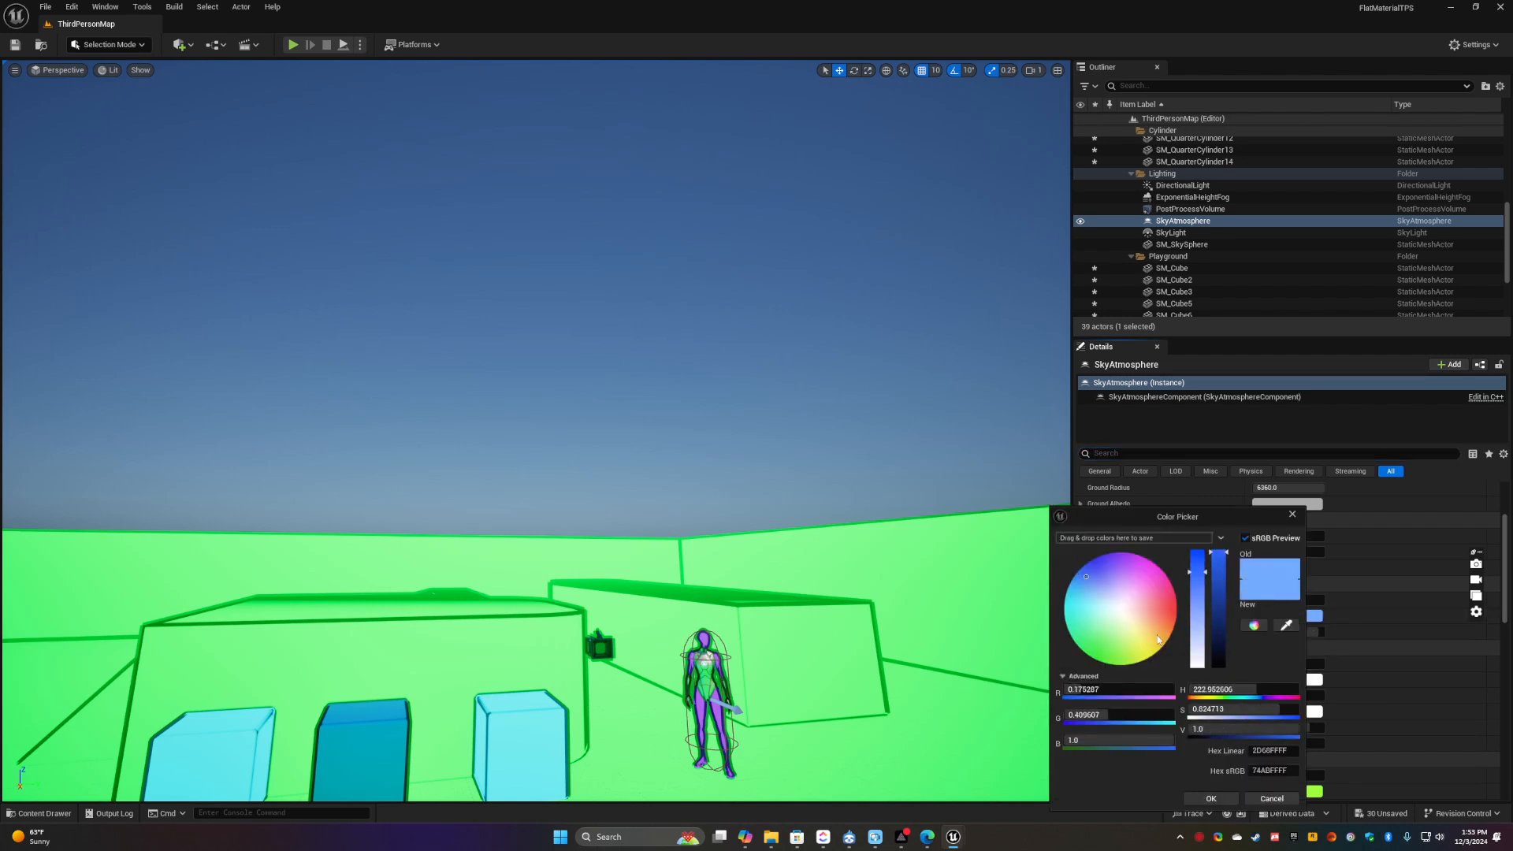
{"action": "mouse_move", "coordinate": [1111, 648]}
{"action": "left_mouse_down"}
{"action": "mouse_move", "coordinate": [1112, 634]}
{"action": "mouse_move", "coordinate": [1191, 635]}
{"action": "mouse_move", "coordinate": [1122, 609]}
{"action": "mouse_move", "coordinate": [1093, 575]}
{"action": "mouse_move", "coordinate": [1108, 556]}
{"action": "mouse_move", "coordinate": [1078, 577]}
{"action": "mouse_move", "coordinate": [1123, 554]}
{"action": "mouse_move", "coordinate": [1156, 571]}
{"action": "mouse_move", "coordinate": [1150, 616]}
{"action": "mouse_move", "coordinate": [1120, 636]}
{"action": "mouse_move", "coordinate": [1100, 623]}
{"action": "mouse_move", "coordinate": [1070, 591]}
{"action": "mouse_move", "coordinate": [1071, 556]}
{"action": "left_mouse_up"}
{"action": "mouse_move", "coordinate": [778, 421]}
{"action": "right_mouse_down"}
{"action": "mouse_move", "coordinate": [626, 429]}
{"action": "mouse_move", "coordinate": [591, 477]}
{"action": "mouse_move", "coordinate": [544, 449]}
{"action": "mouse_move", "coordinate": [555, 410]}
{"action": "mouse_move", "coordinate": [745, 453]}
{"action": "mouse_move", "coordinate": [654, 495]}
{"action": "right_mouse_up"}
{"action": "key", "text": "s"}
{"action": "key", "text": "w"}
{"action": "right_click_drag", "start_coordinate": [894, 508], "coordinate": [997, 492]}
{"action": "key", "text": "w"}
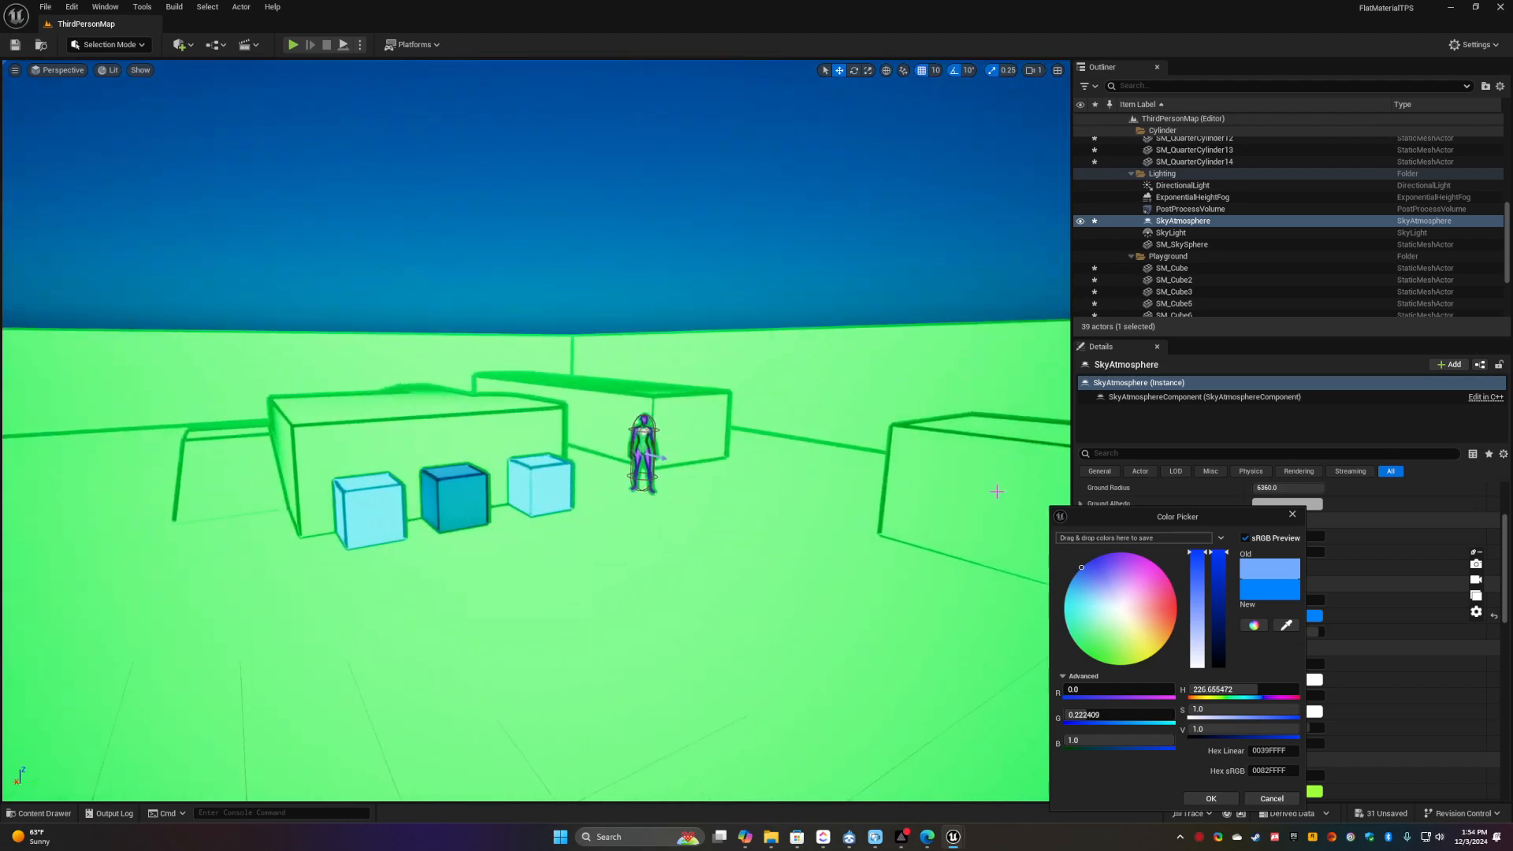
{"action": "left_click", "coordinate": [1211, 798]}
Inspect the recolored sky and the character around the level and clear the selection
{"action": "right_click_drag", "start_coordinate": [711, 539], "coordinate": [535, 472]}
{"action": "key", "text": "w"}
{"action": "right_click_drag", "start_coordinate": [648, 395], "coordinate": [647, 436]}
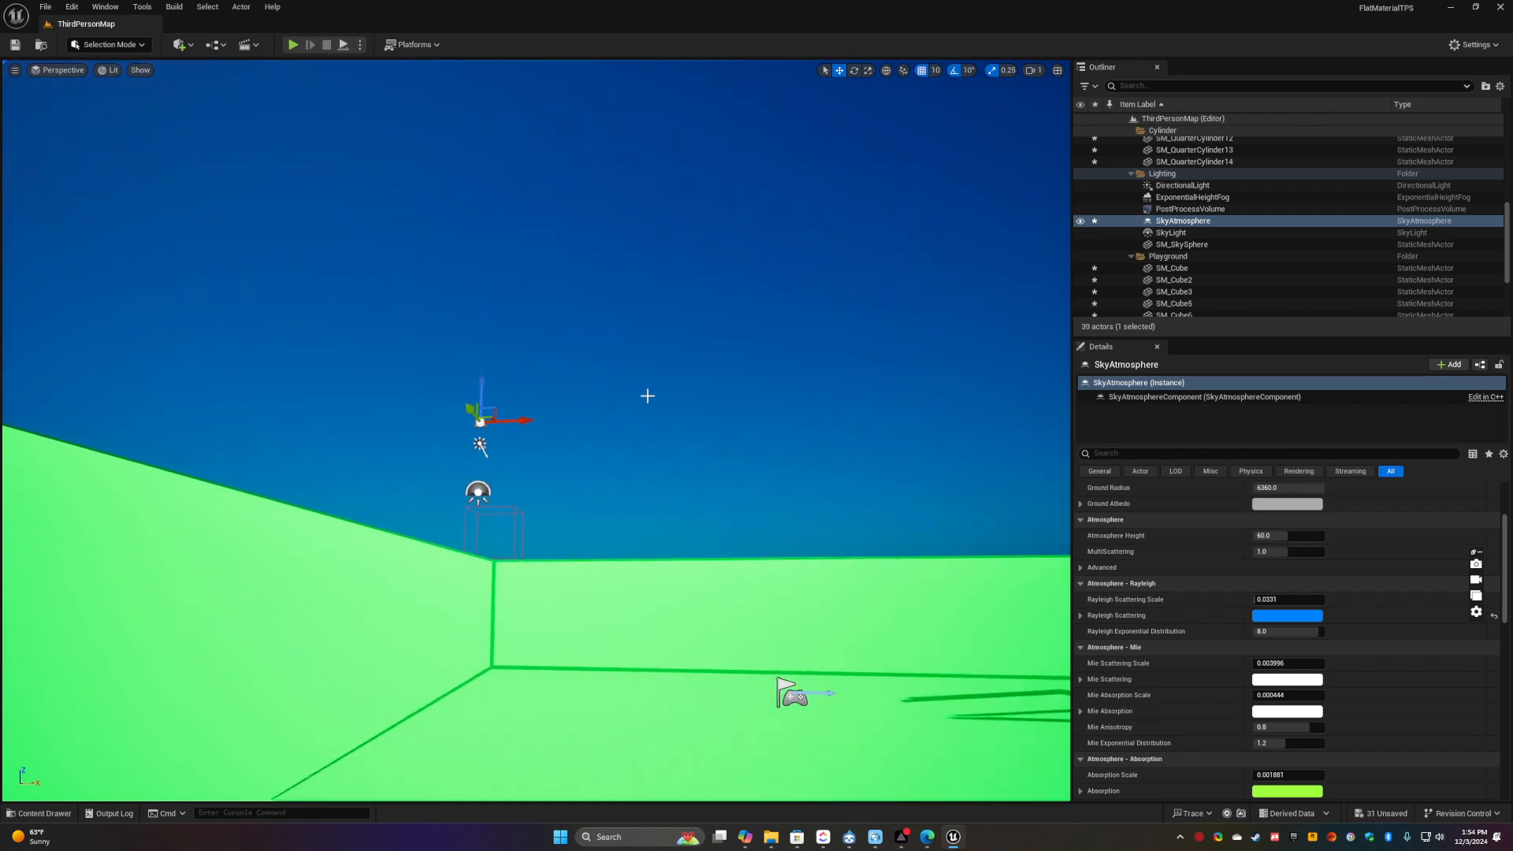
{"action": "right_click_drag", "start_coordinate": [908, 511], "coordinate": [955, 513]}
{"action": "key", "text": "s"}
{"action": "key", "text": "w"}
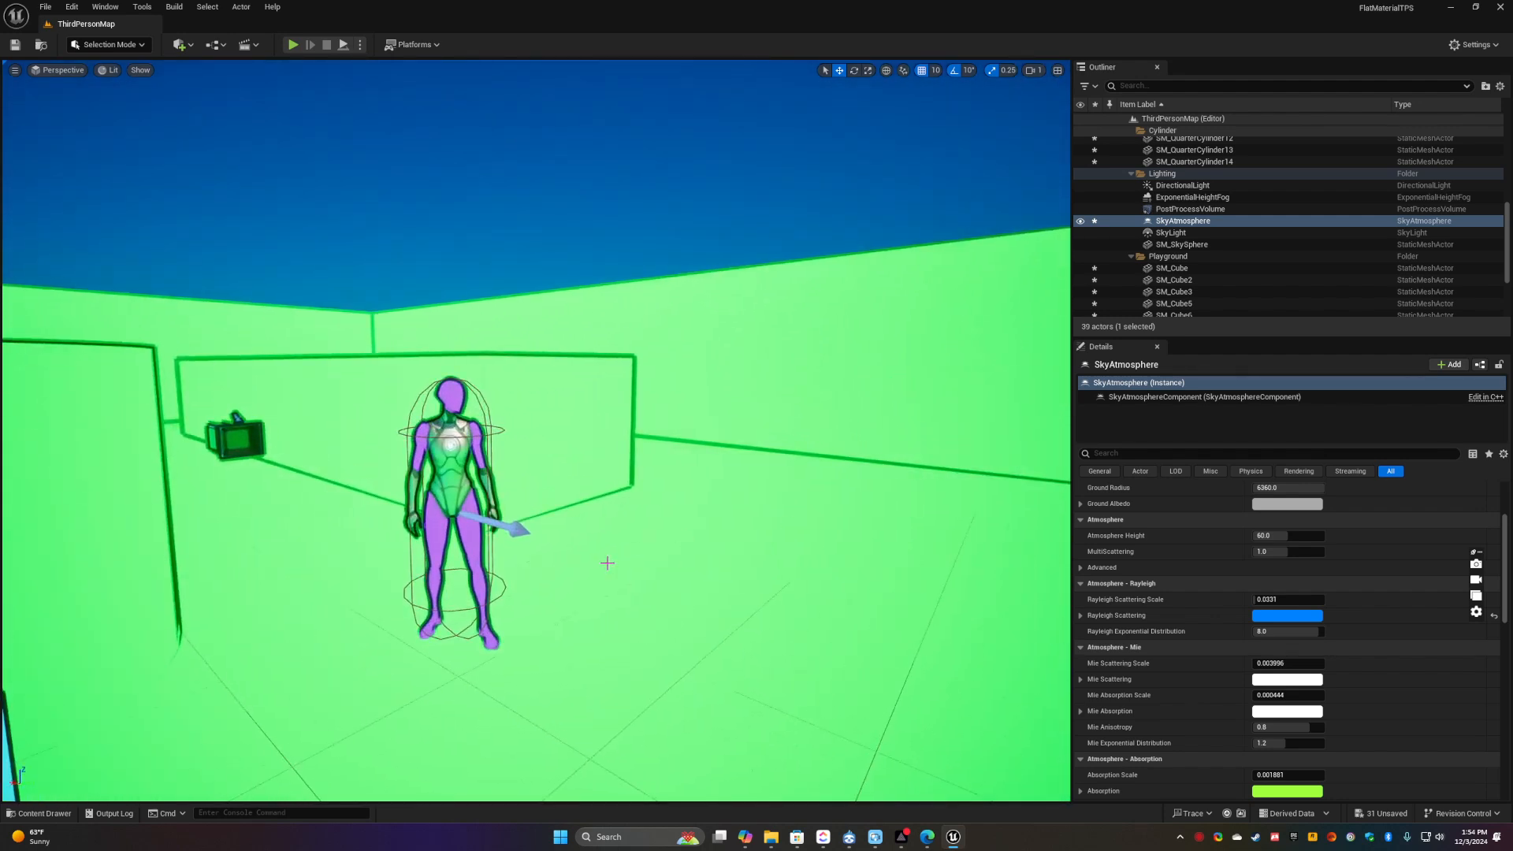
{"action": "key", "text": "Escape"}
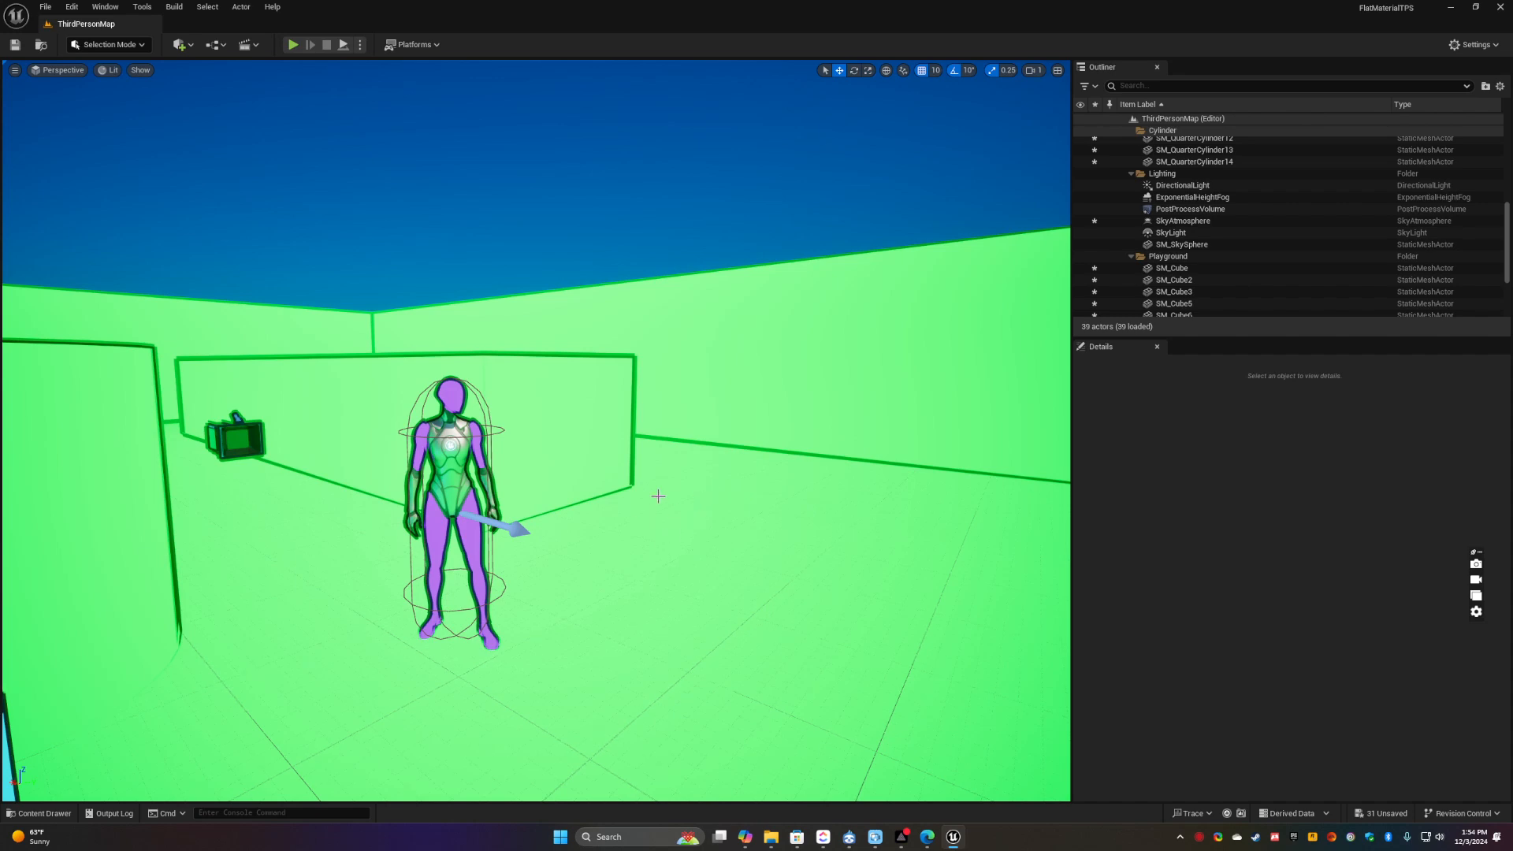
Play-test the level, running and jumping the character around the blocks and the standing mannequin, and end the play session
{"action": "mouse_move", "coordinate": [666, 491]}
{"action": "right_mouse_down"}
{"action": "mouse_move", "coordinate": [626, 504]}
{"action": "mouse_move", "coordinate": [355, 492]}
{"action": "mouse_move", "coordinate": [673, 473]}
{"action": "mouse_move", "coordinate": [646, 496]}
{"action": "right_mouse_up"}
{"action": "key", "text": "s"}
{"action": "key", "text": "w"}
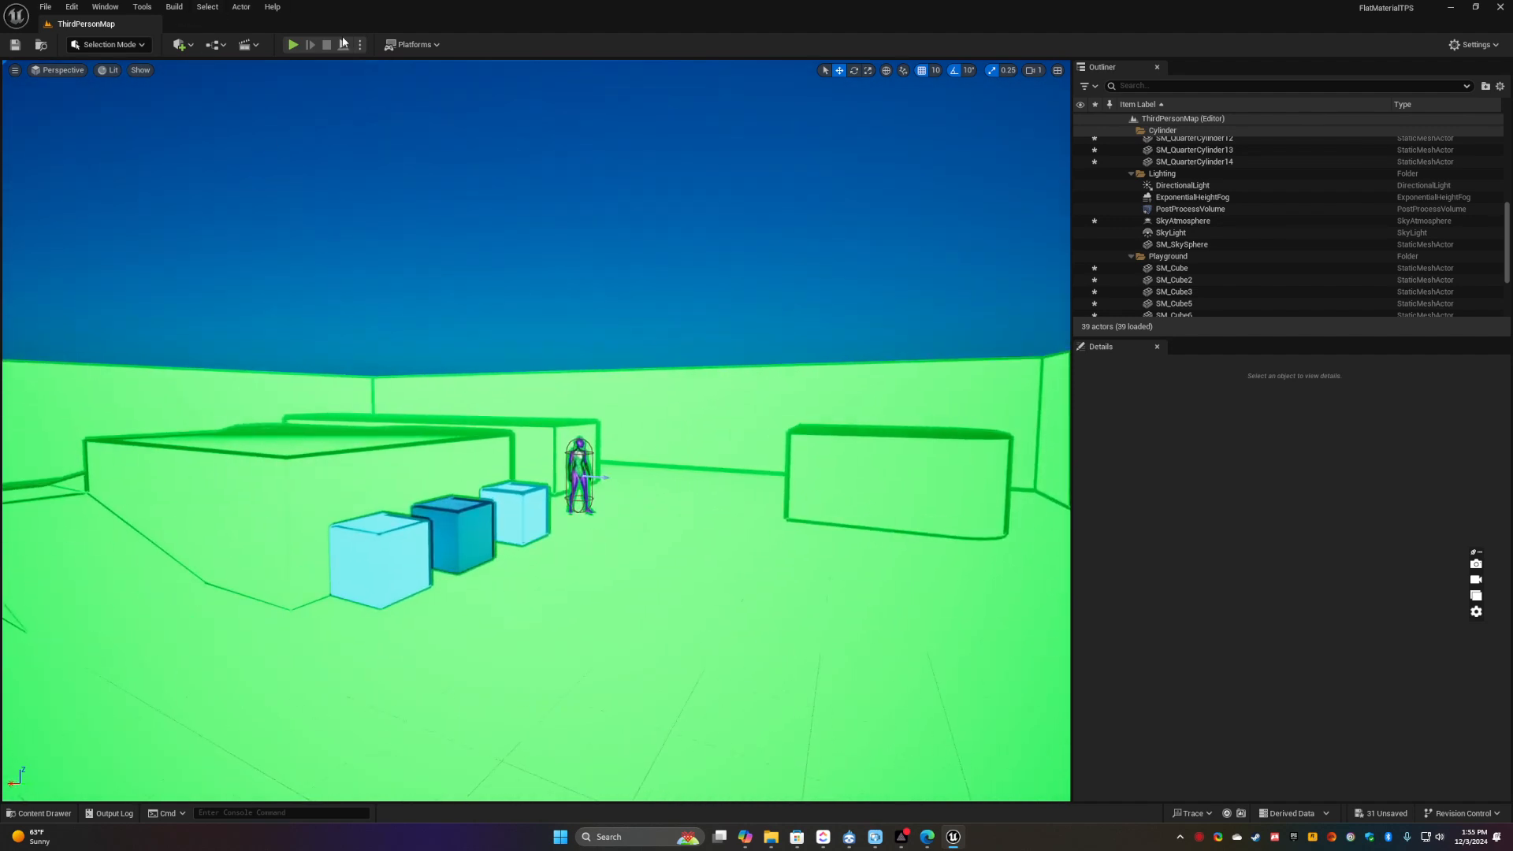
{"action": "key", "text": "alt+p"}
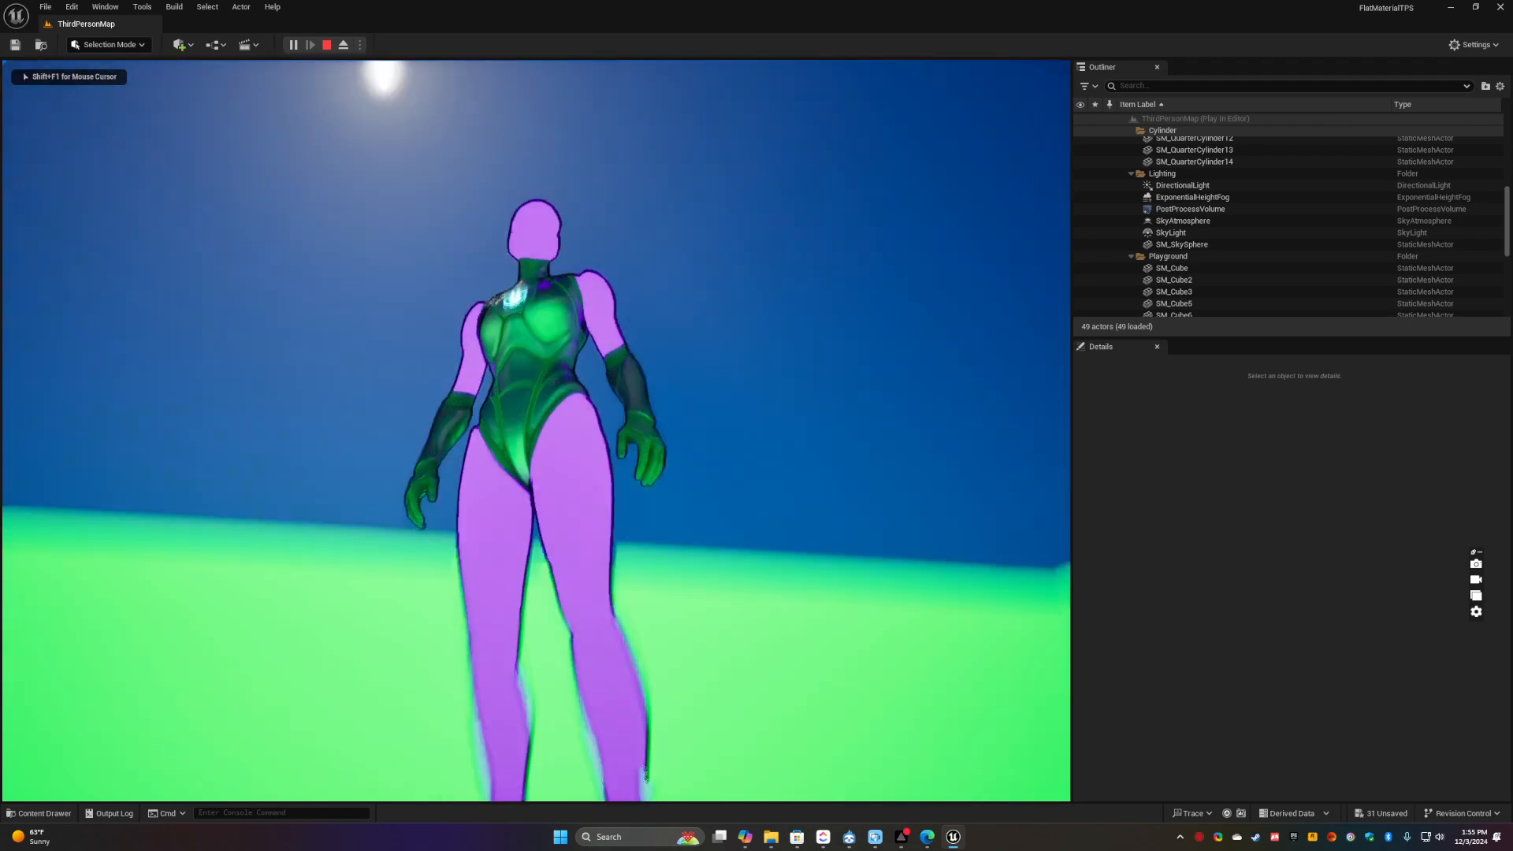
{"action": "key", "text": "w"}
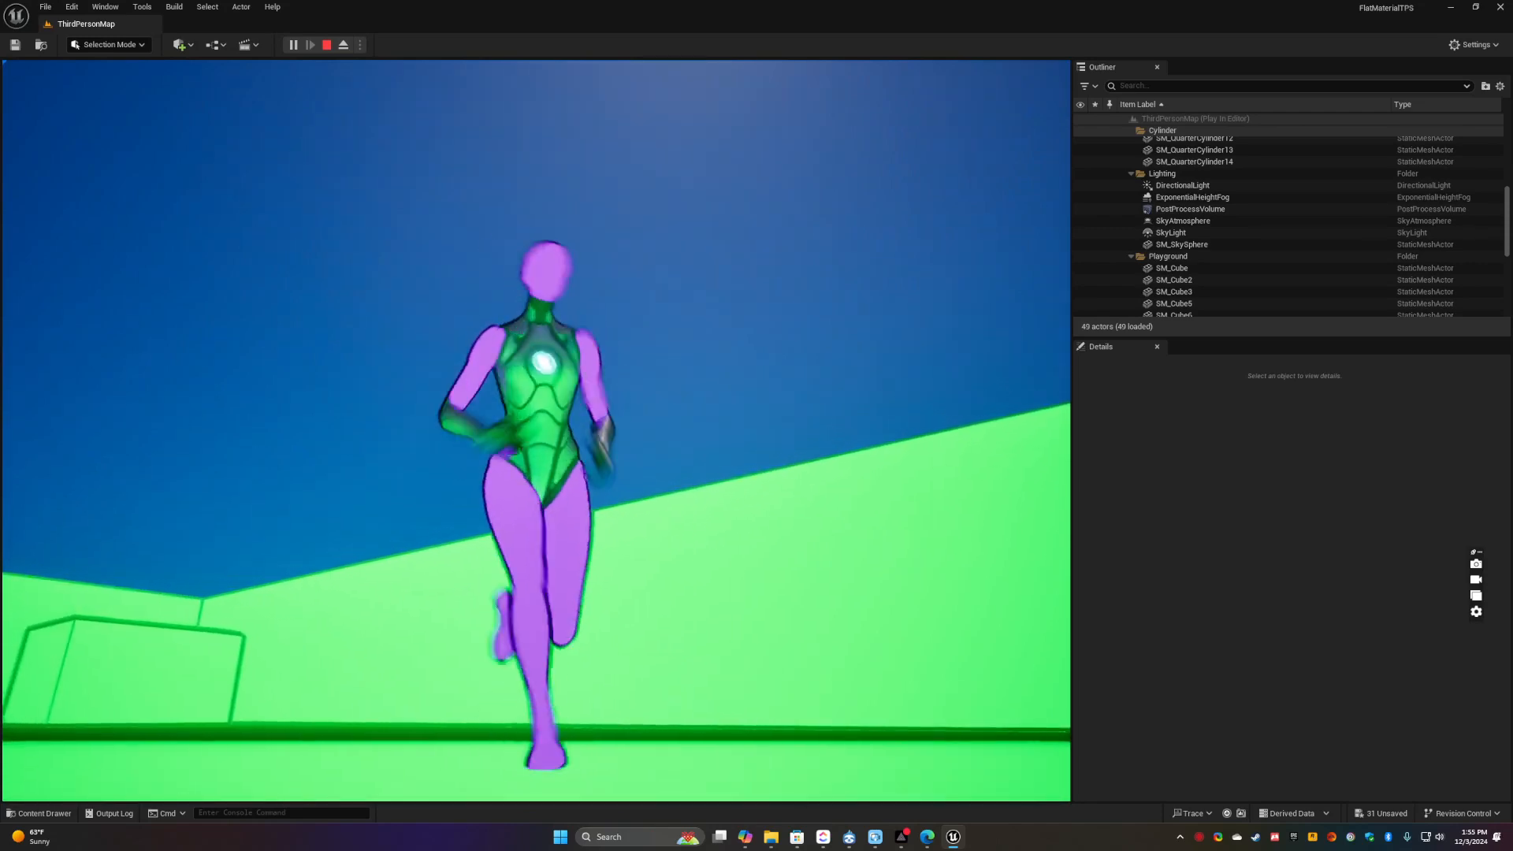
{"action": "key", "text": "space"}
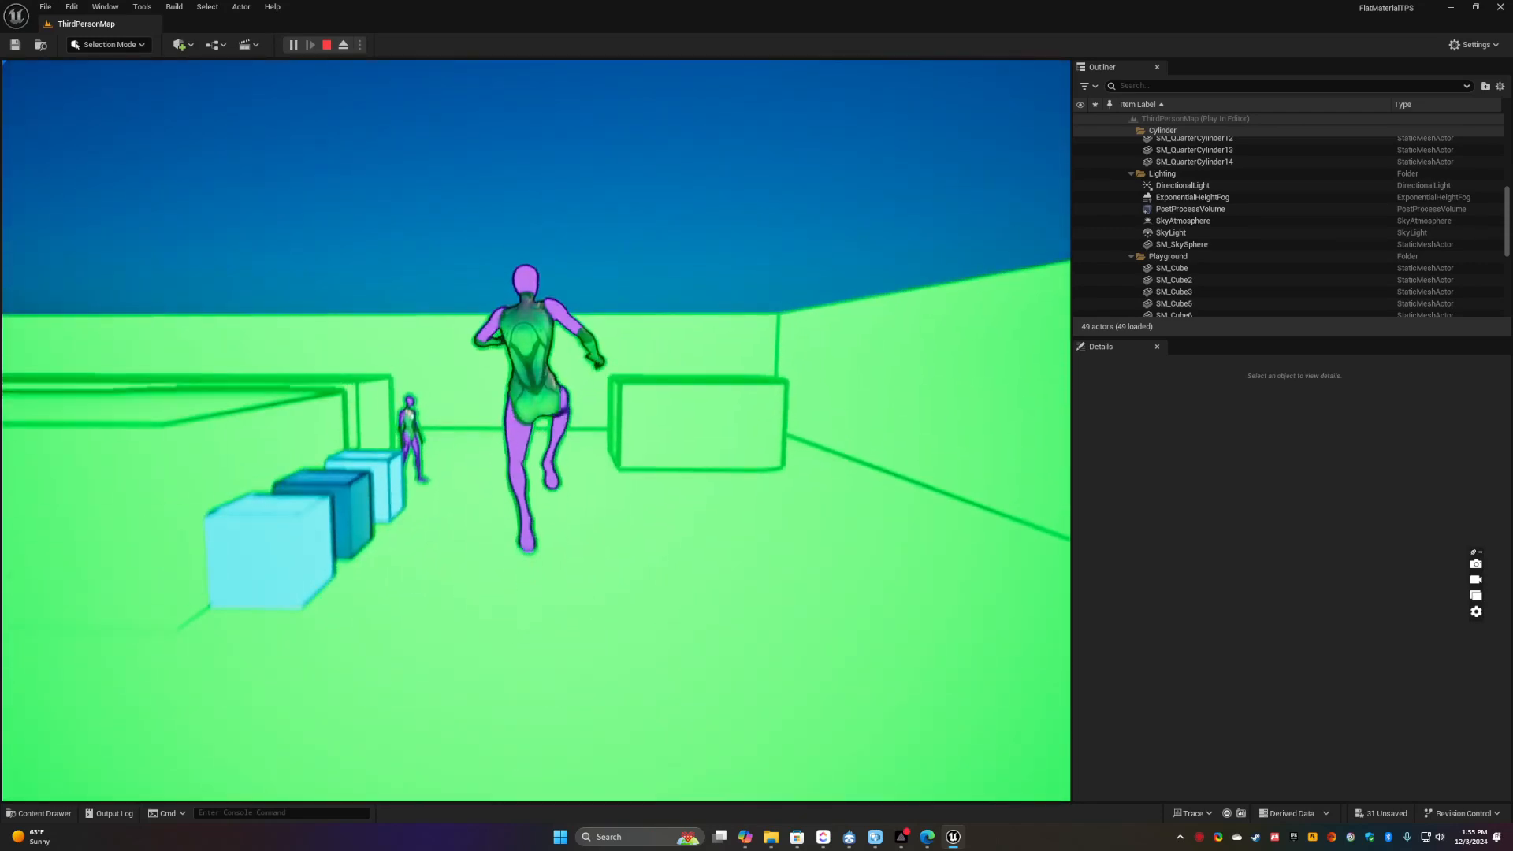
{"action": "key", "text": "w"}
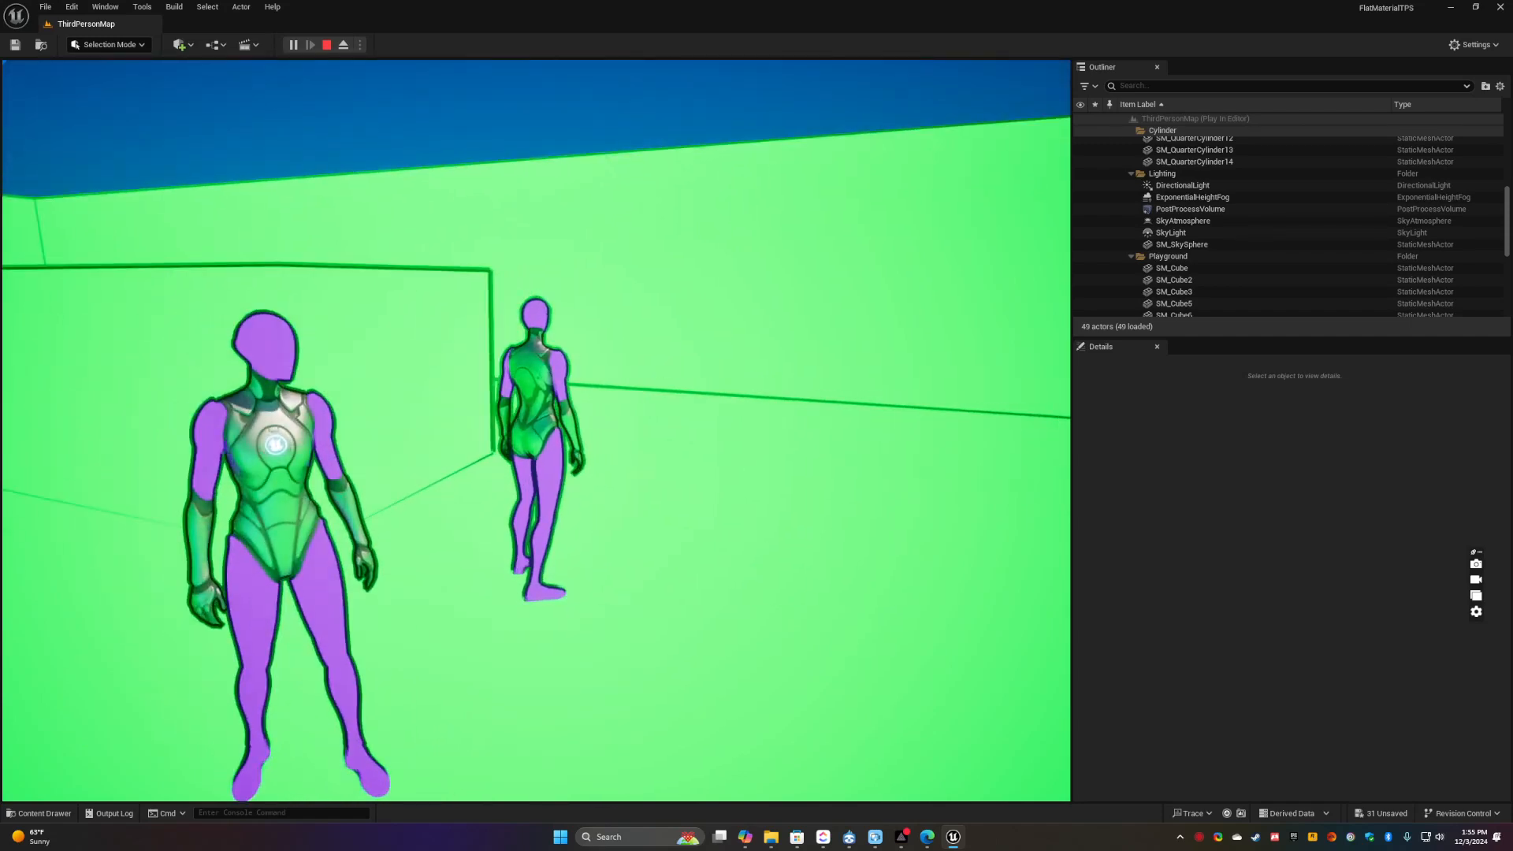
{"action": "key", "text": "a"}
{"action": "key", "text": "s"}
{"action": "key", "text": "w"}
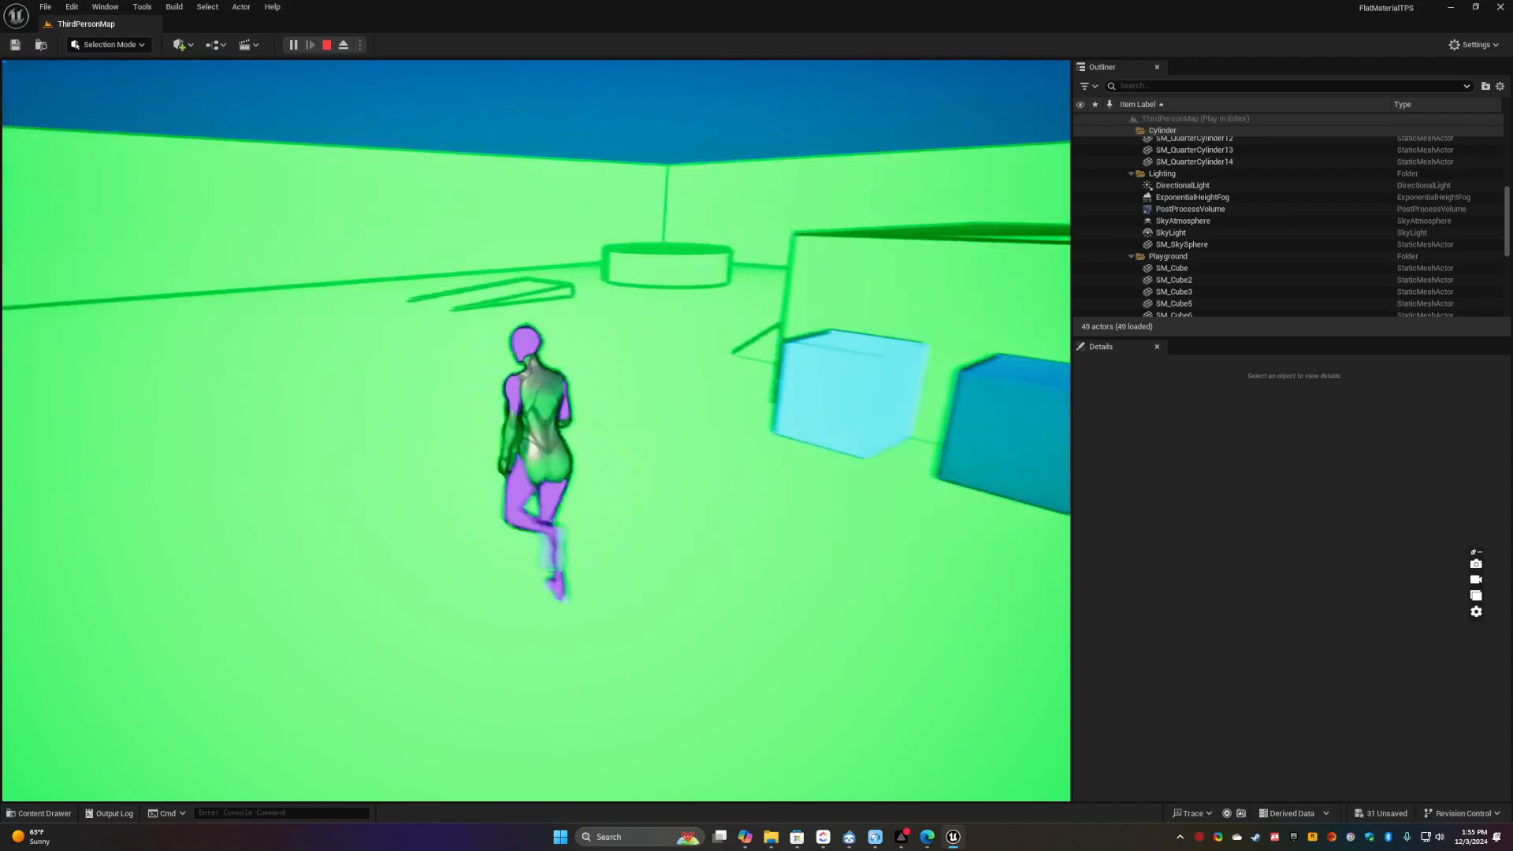
{"action": "key", "text": "Escape"}
Select the DirectionalLight above the level and rotate it by 100 degrees
{"action": "key", "text": "s"}
{"action": "right_click_drag", "start_coordinate": [243, 411], "coordinate": [201, 410]}
{"action": "key", "text": "w"}
{"action": "key", "text": "s"}
{"action": "key", "text": "a"}
{"action": "right_click_drag", "start_coordinate": [388, 404], "coordinate": [465, 426]}
{"action": "left_click", "coordinate": [234, 222]}
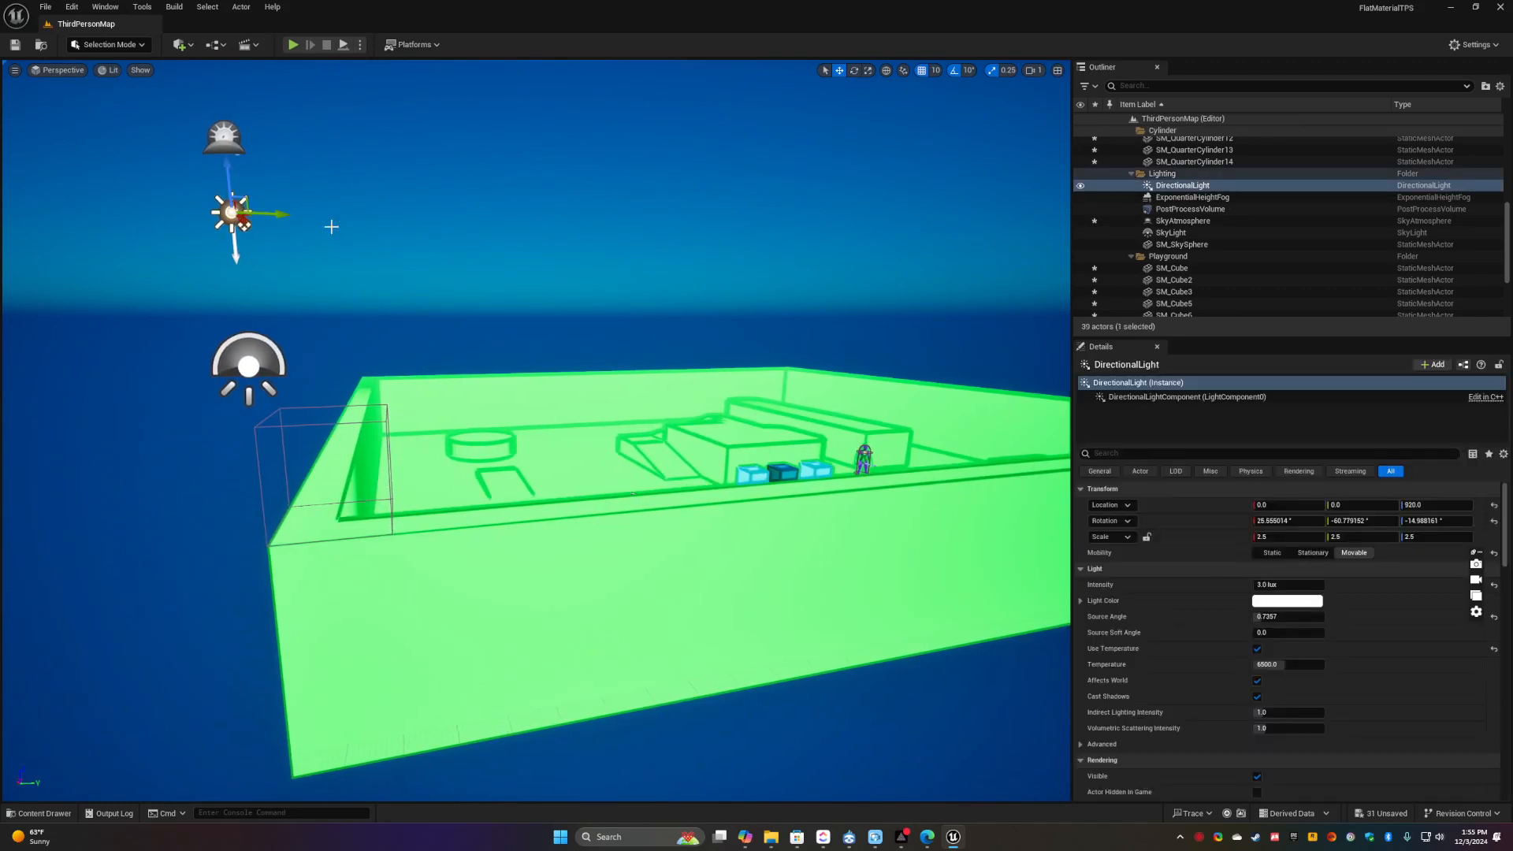
{"action": "left_click_drag", "start_coordinate": [233, 141], "coordinate": [305, 228]}
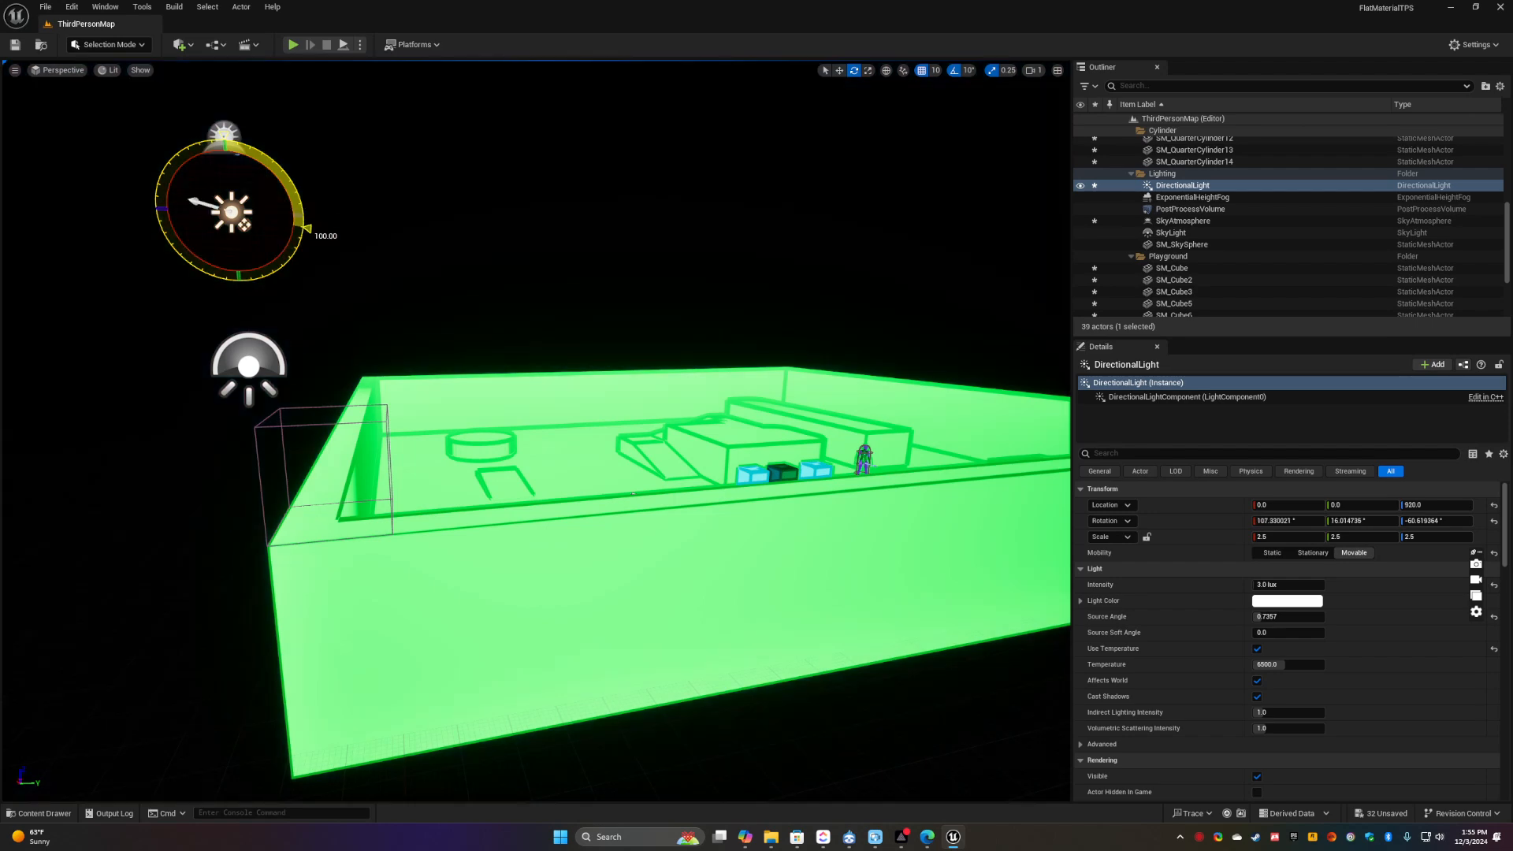
Examine the flat-shaded walls, ramps and cubes from several sides under the rotated directional light
{"action": "key", "text": "w"}
{"action": "mouse_move", "coordinate": [557, 245]}
{"action": "right_mouse_down"}
{"action": "mouse_move", "coordinate": [643, 256]}
{"action": "mouse_move", "coordinate": [630, 243]}
{"action": "mouse_move", "coordinate": [605, 276]}
{"action": "mouse_move", "coordinate": [453, 276]}
{"action": "mouse_move", "coordinate": [642, 270]}
{"action": "mouse_move", "coordinate": [665, 221]}
{"action": "mouse_move", "coordinate": [653, 268]}
{"action": "mouse_move", "coordinate": [528, 303]}
{"action": "mouse_move", "coordinate": [338, 276]}
{"action": "mouse_move", "coordinate": [23, 272]}
{"action": "mouse_move", "coordinate": [441, 268]}
{"action": "mouse_move", "coordinate": [410, 237]}
{"action": "mouse_move", "coordinate": [315, 239]}
{"action": "mouse_move", "coordinate": [173, 197]}
{"action": "mouse_move", "coordinate": [40, 256]}
{"action": "mouse_move", "coordinate": [87, 228]}
{"action": "mouse_move", "coordinate": [426, 276]}
{"action": "mouse_move", "coordinate": [757, 275]}
{"action": "mouse_move", "coordinate": [567, 272]}
{"action": "mouse_move", "coordinate": [701, 284]}
{"action": "mouse_move", "coordinate": [685, 319]}
{"action": "mouse_move", "coordinate": [648, 256]}
{"action": "mouse_move", "coordinate": [510, 247]}
{"action": "right_mouse_up"}
{"action": "key", "text": "d"}
{"action": "key", "text": "a"}
{"action": "key", "text": "d"}
{"action": "key", "text": "w"}
{"action": "key", "text": "a"}
{"action": "key", "text": "s"}
{"action": "key", "text": "s"}
{"action": "key", "text": "w"}
{"action": "key", "text": "d"}
{"action": "key", "text": "s"}
{"action": "key", "text": "s"}
{"action": "key", "text": "w"}
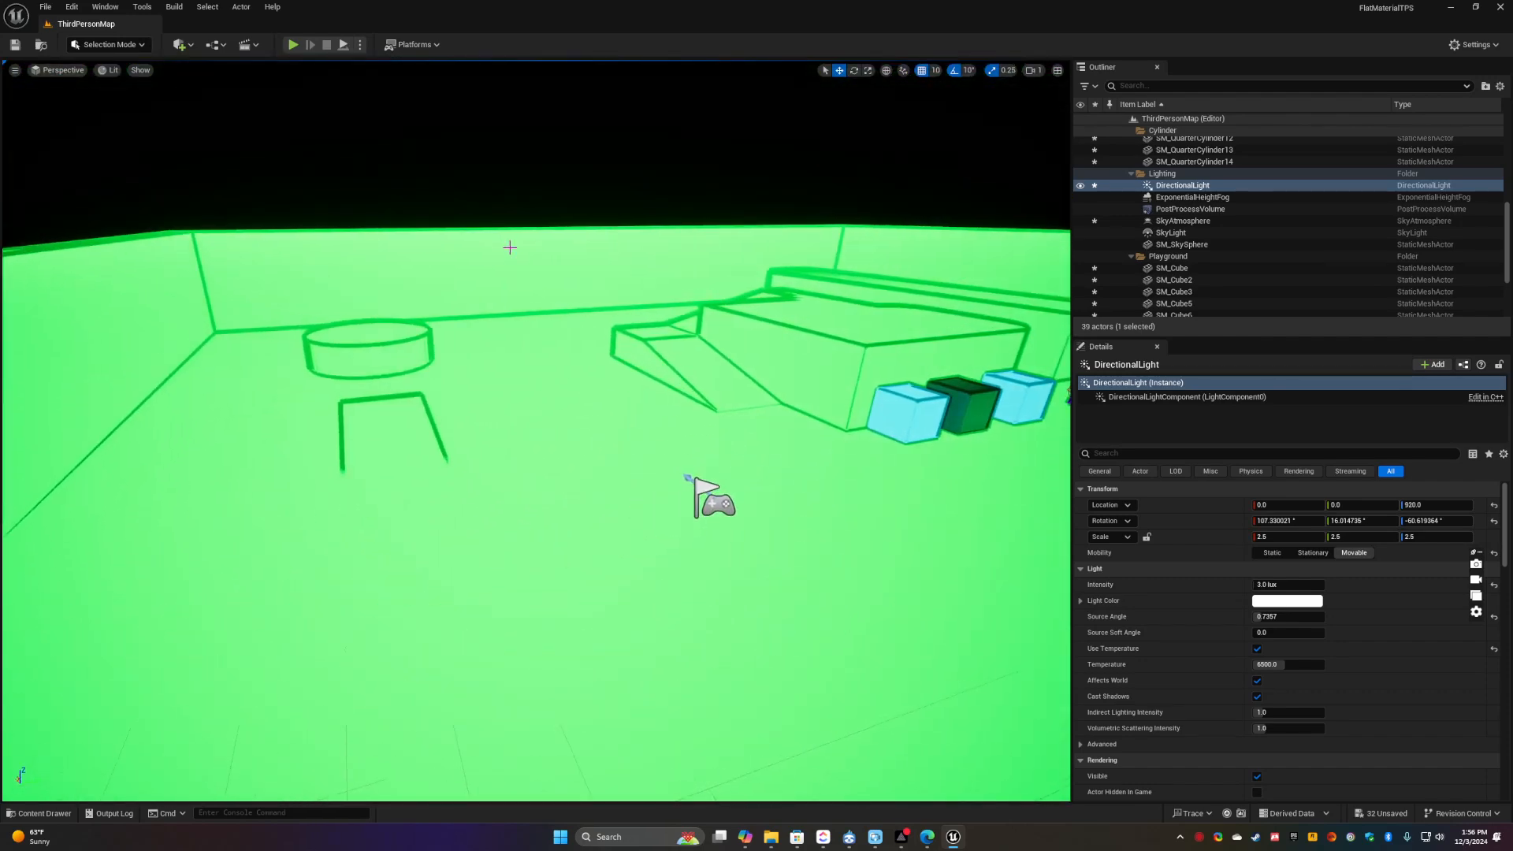
Set the Emission Strength of the floor's MI_FlatShader_1 instance to about 0.14 and look over the level
{"action": "left_click", "coordinate": [579, 432]}
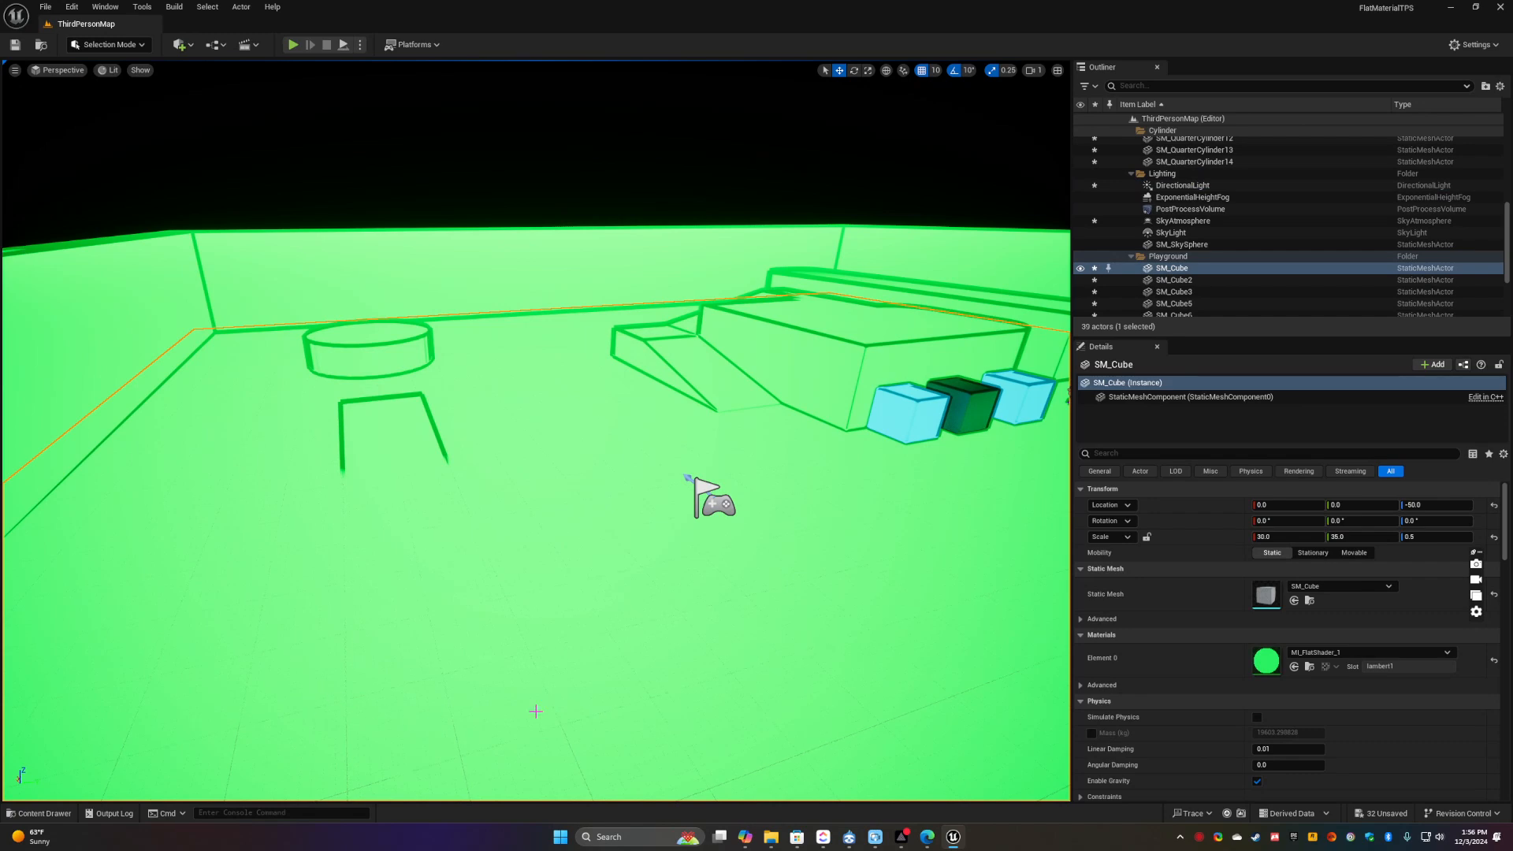
{"action": "double_click", "coordinate": [1266, 661]}
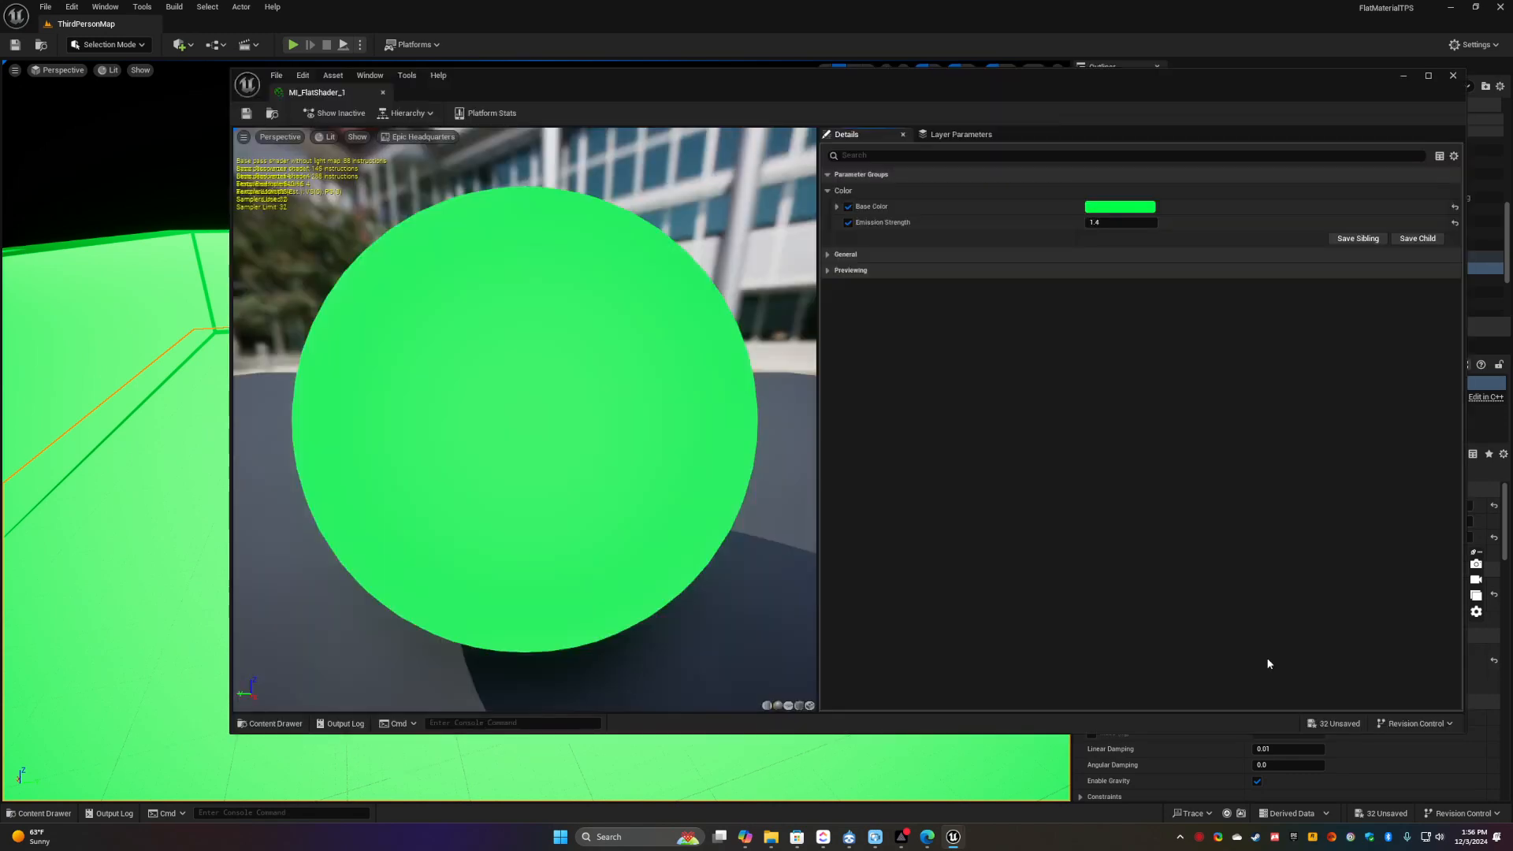
{"action": "left_click_drag", "start_coordinate": [1121, 223], "coordinate": [1068, 223]}
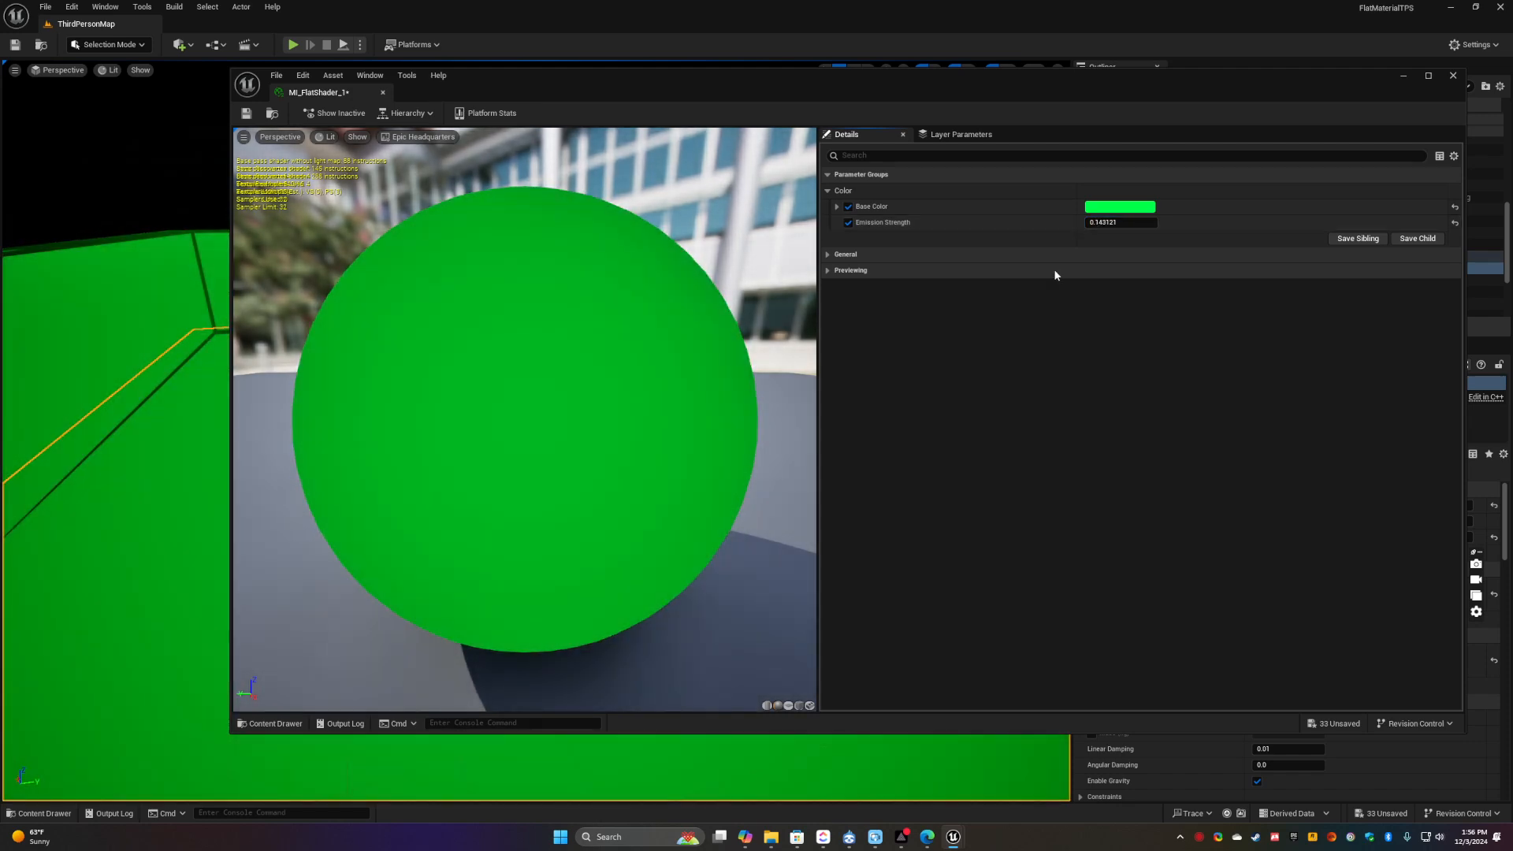
{"action": "left_click_drag", "start_coordinate": [1013, 92], "coordinate": [906, 586]}
{"action": "right_click_drag", "start_coordinate": [774, 450], "coordinate": [394, 441]}
{"action": "key", "text": "w"}
{"action": "key", "text": "s"}
{"action": "key", "text": "d"}
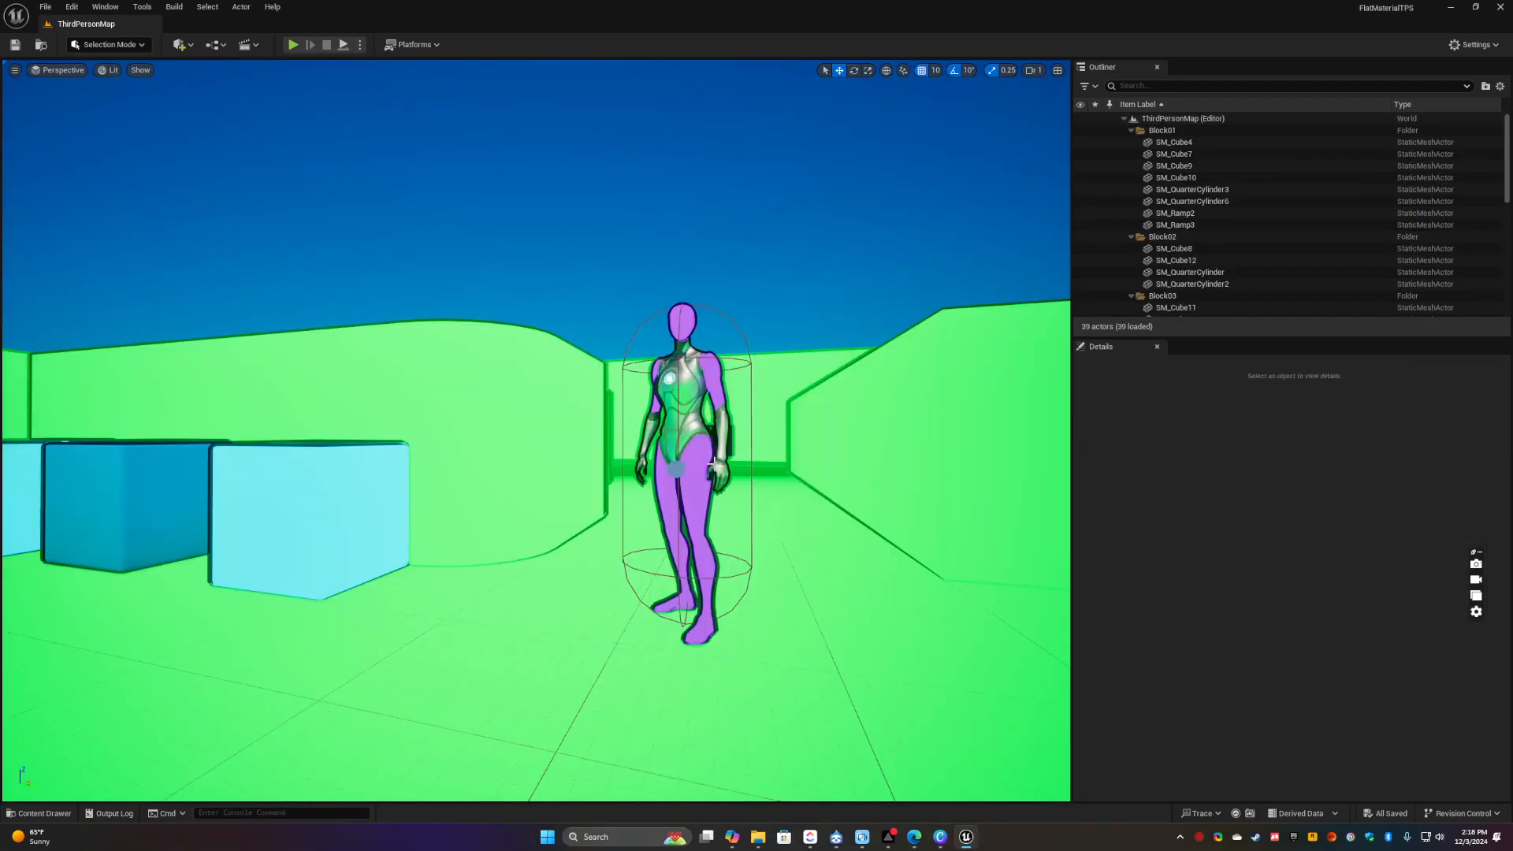
Duplicate the M_FlatShader material in the FLATMATERIALS folder
{"action": "mouse_move", "coordinate": [748, 467]}
{"action": "right_mouse_down"}
{"action": "mouse_move", "coordinate": [709, 464]}
{"action": "mouse_move", "coordinate": [732, 453]}
{"action": "mouse_move", "coordinate": [347, 461]}
{"action": "mouse_move", "coordinate": [929, 457]}
{"action": "mouse_move", "coordinate": [859, 449]}
{"action": "mouse_move", "coordinate": [464, 451]}
{"action": "mouse_move", "coordinate": [941, 455]}
{"action": "mouse_move", "coordinate": [922, 496]}
{"action": "mouse_move", "coordinate": [950, 476]}
{"action": "mouse_move", "coordinate": [945, 454]}
{"action": "mouse_move", "coordinate": [748, 455]}
{"action": "right_mouse_up"}
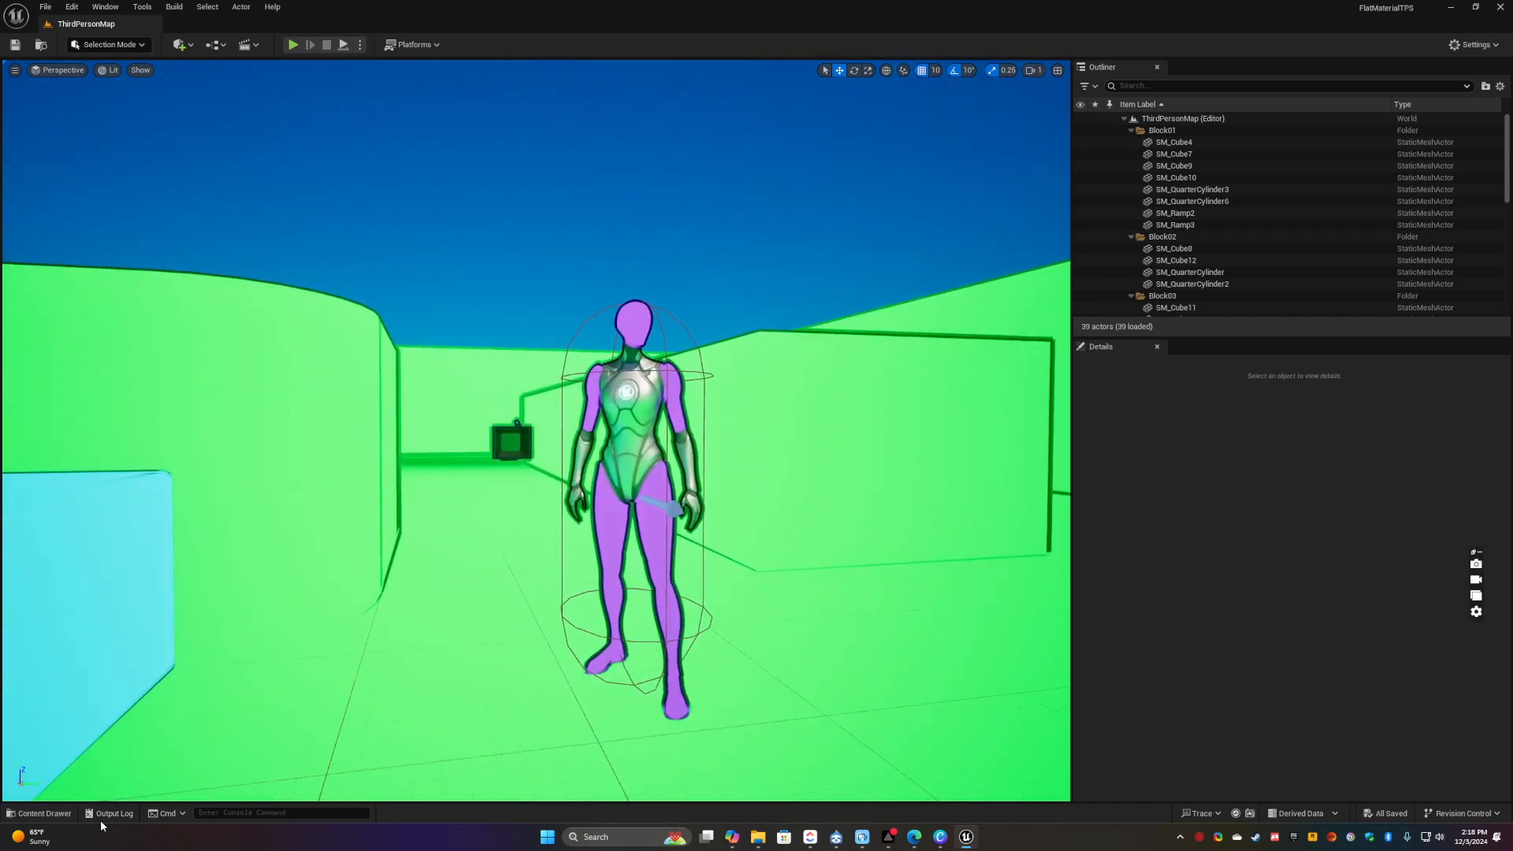
{"action": "left_click", "coordinate": [50, 816]}
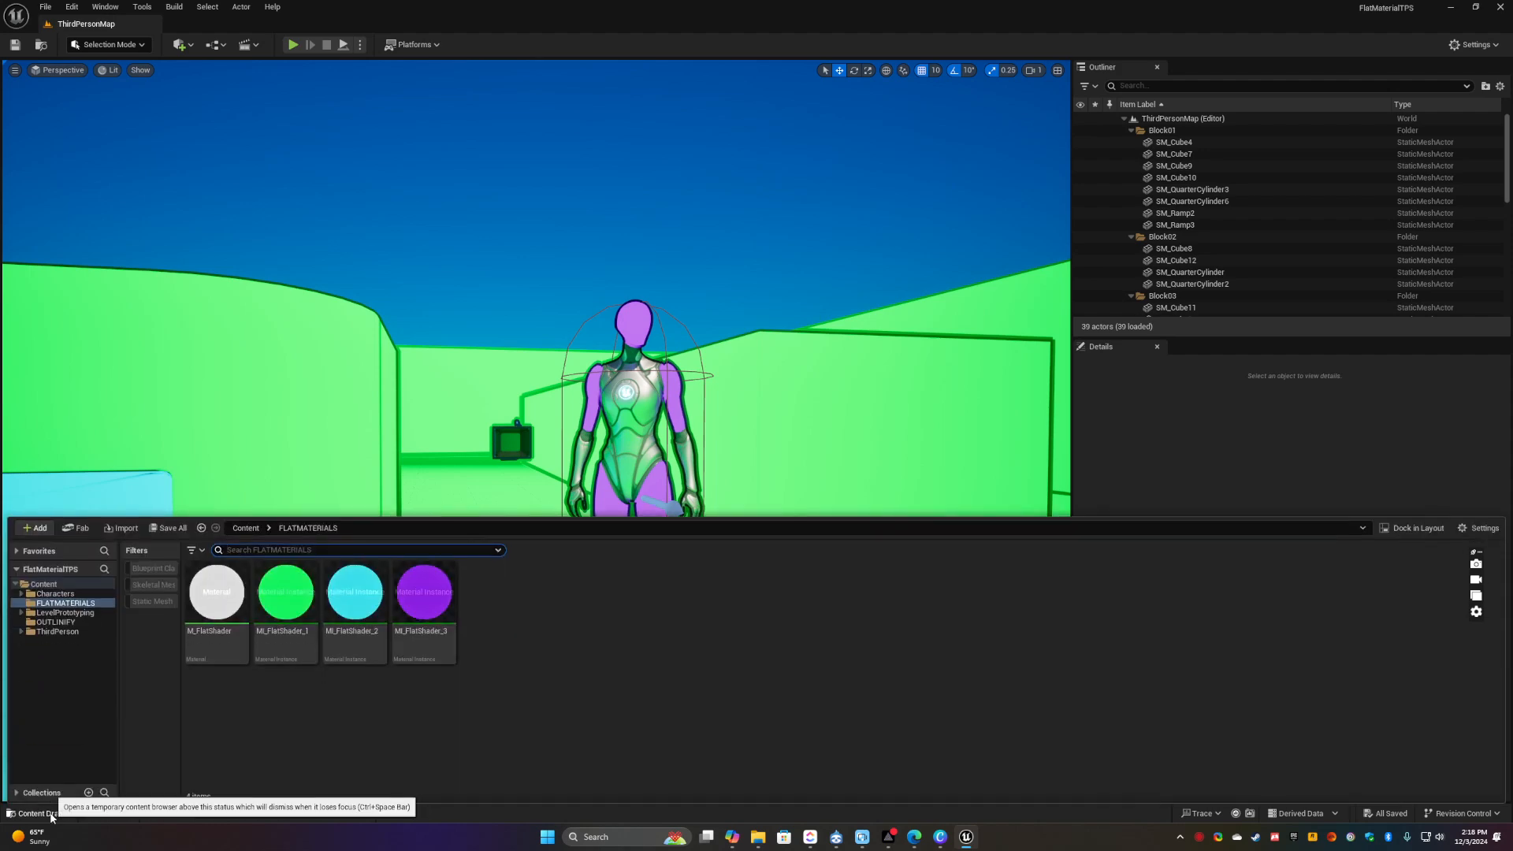
{"action": "left_click", "coordinate": [306, 704]}
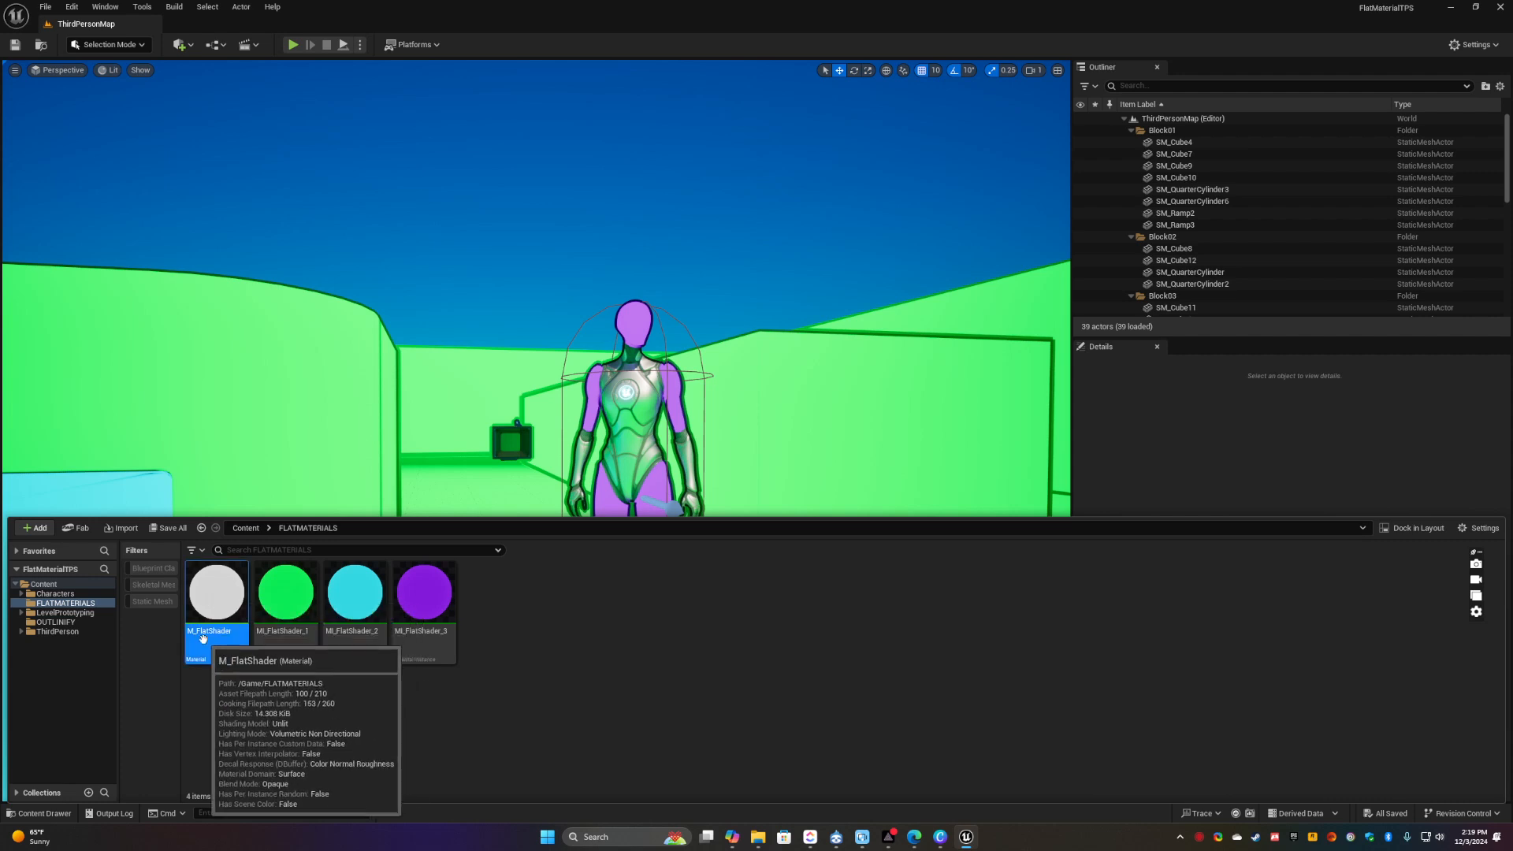
{"action": "right_click", "coordinate": [224, 601]}
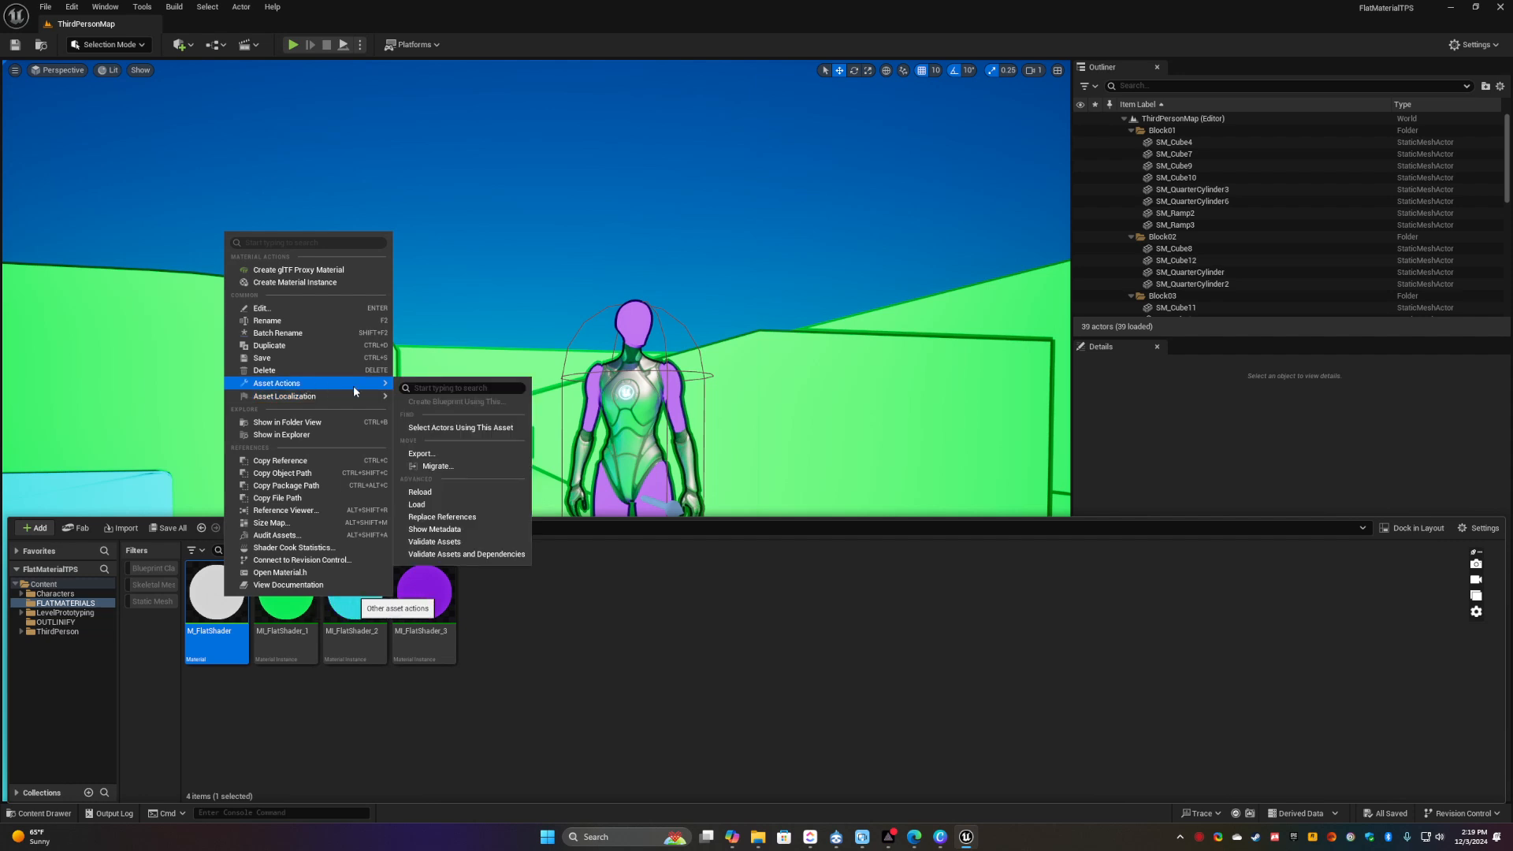
{"action": "left_click", "coordinate": [301, 347]}
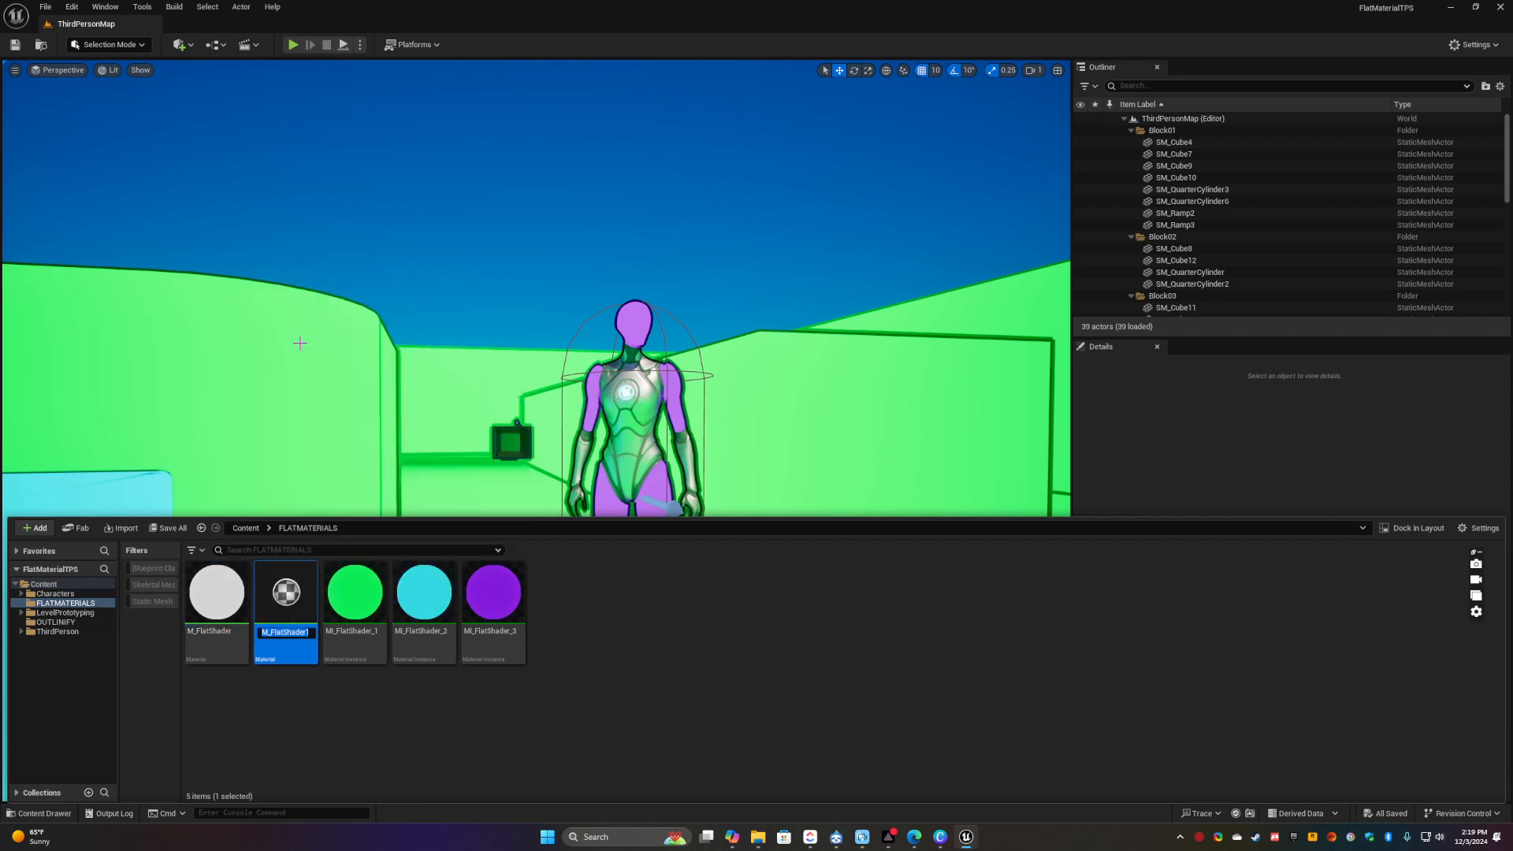
Name the duplicated material M_FlatShader_Org
{"action": "key", "text": "Right"}
{"action": "key", "text": "BackSpace"}
{"action": "type", "text": "_Org"}
{"action": "key", "text": "BackSpace"}
{"action": "key", "text": "BackSpace"}
{"action": "key", "text": "BackSpace"}
{"action": "key", "text": "BackSpace"}
{"action": "type", "text": "0"}
{"action": "key", "text": "BackSpace"}
{"action": "type", "text": "_0"}
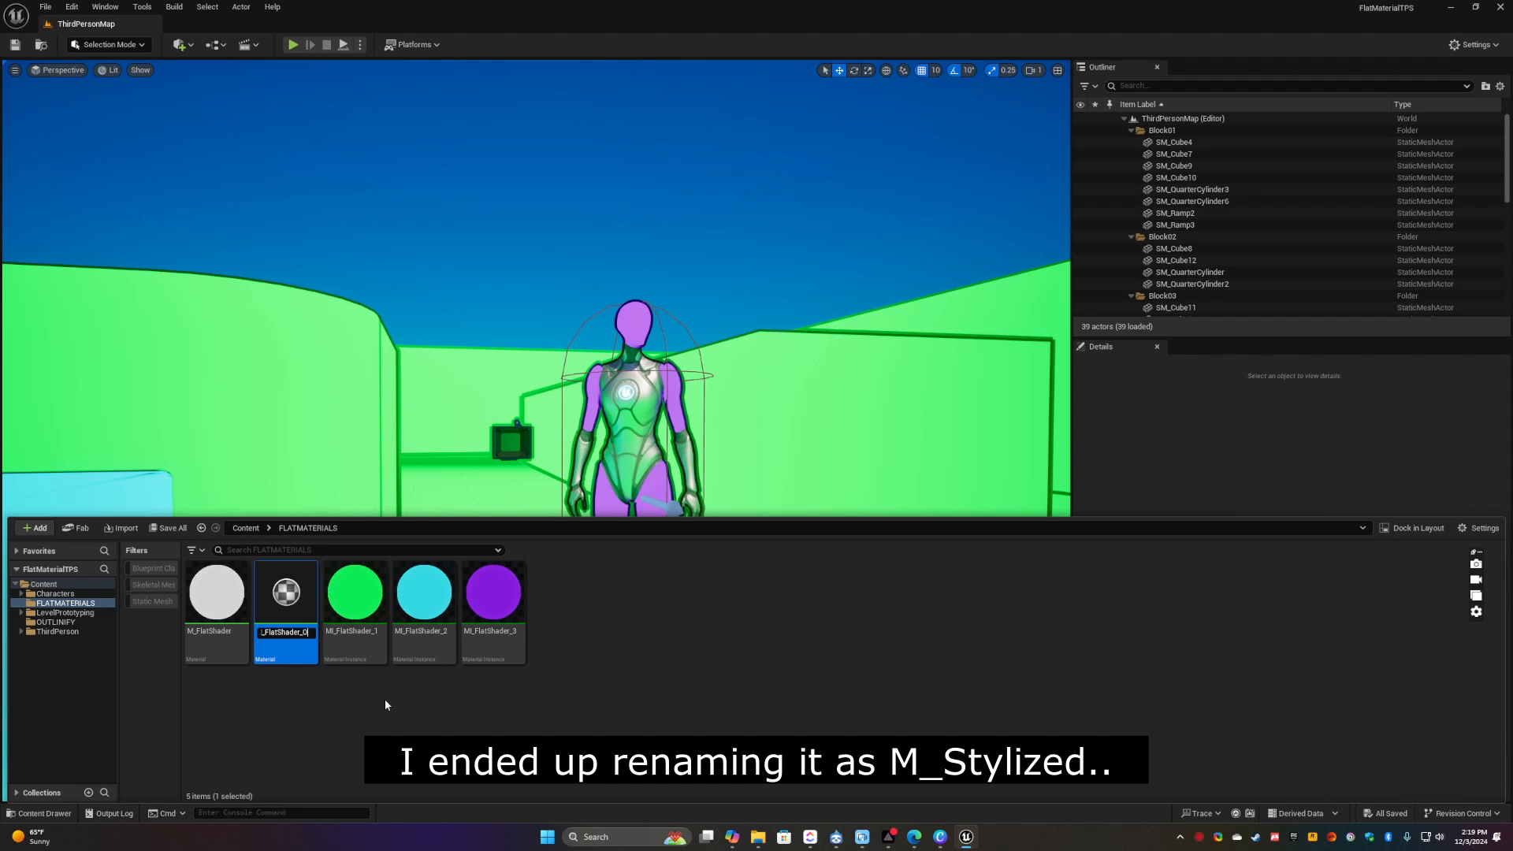
{"action": "type", "text": "rg"}
{"action": "key", "text": "Return"}
{"action": "left_click", "coordinate": [273, 734]}
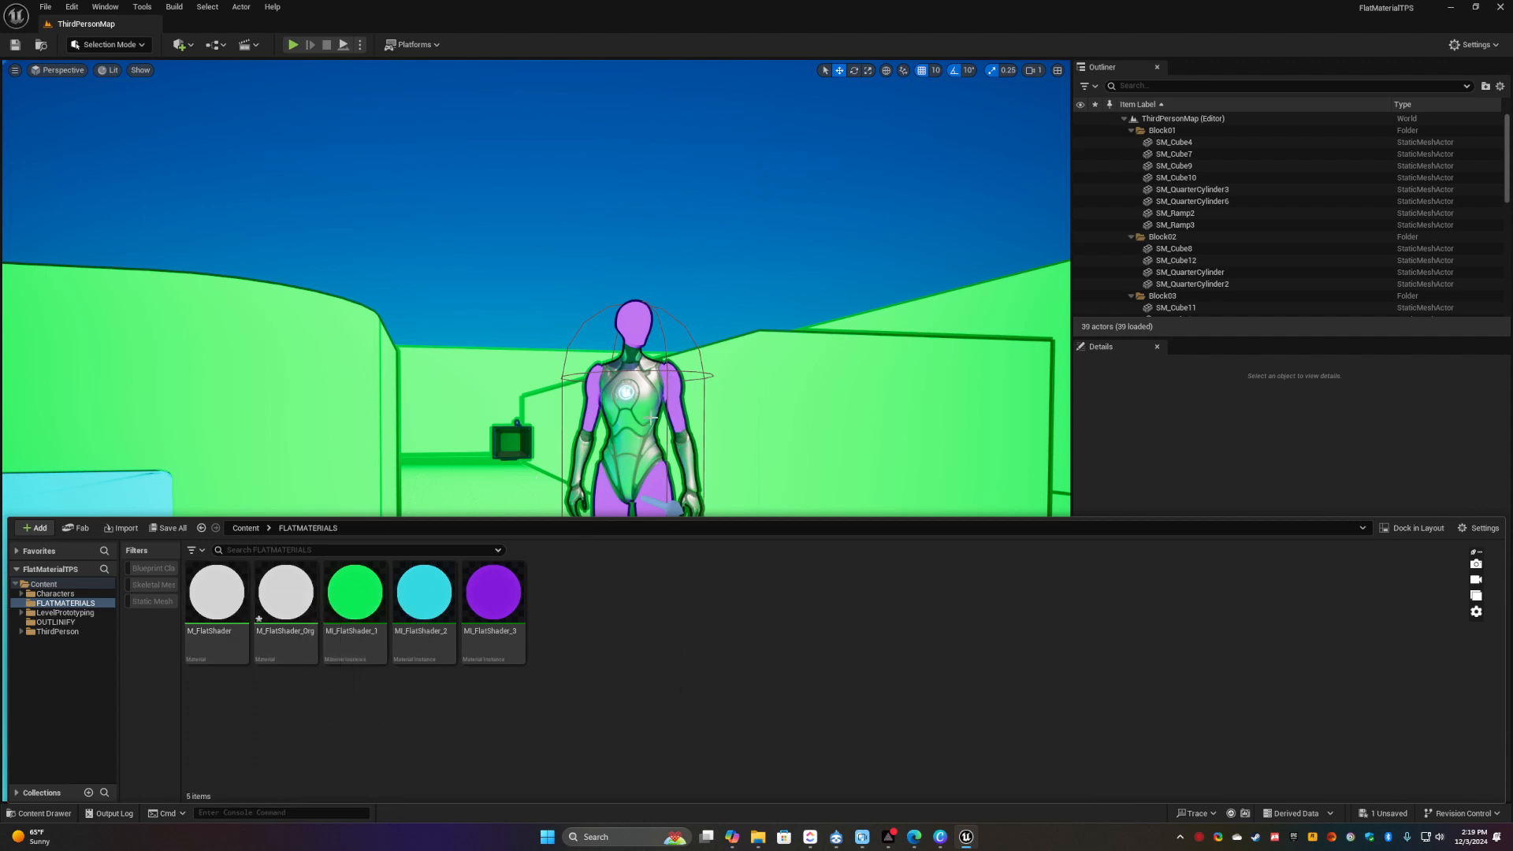
Open the original M_FlatShader material graph and move its editor window lower to uncover the level viewport
{"action": "double_click", "coordinate": [231, 613]}
{"action": "right_click_drag", "start_coordinate": [610, 319], "coordinate": [750, 329]}
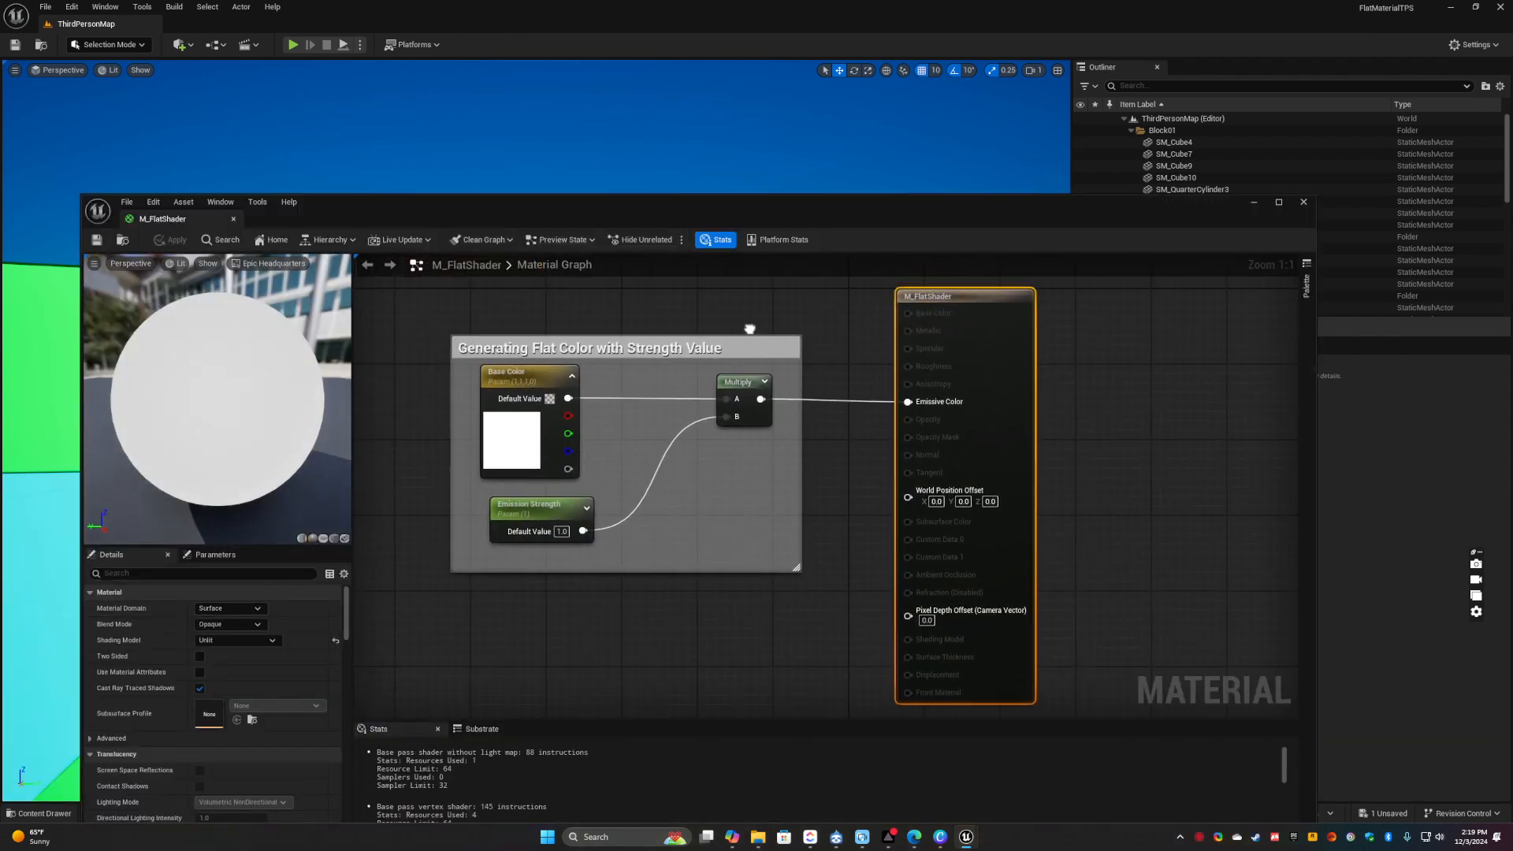
{"action": "left_click_drag", "start_coordinate": [720, 192], "coordinate": [716, 442]}
Frame the character's upper body closely at camera speed 0.1 and place the M_FlatShader editor beside it
{"action": "right_click_drag", "start_coordinate": [713, 370], "coordinate": [759, 341]}
{"action": "key", "text": "w"}
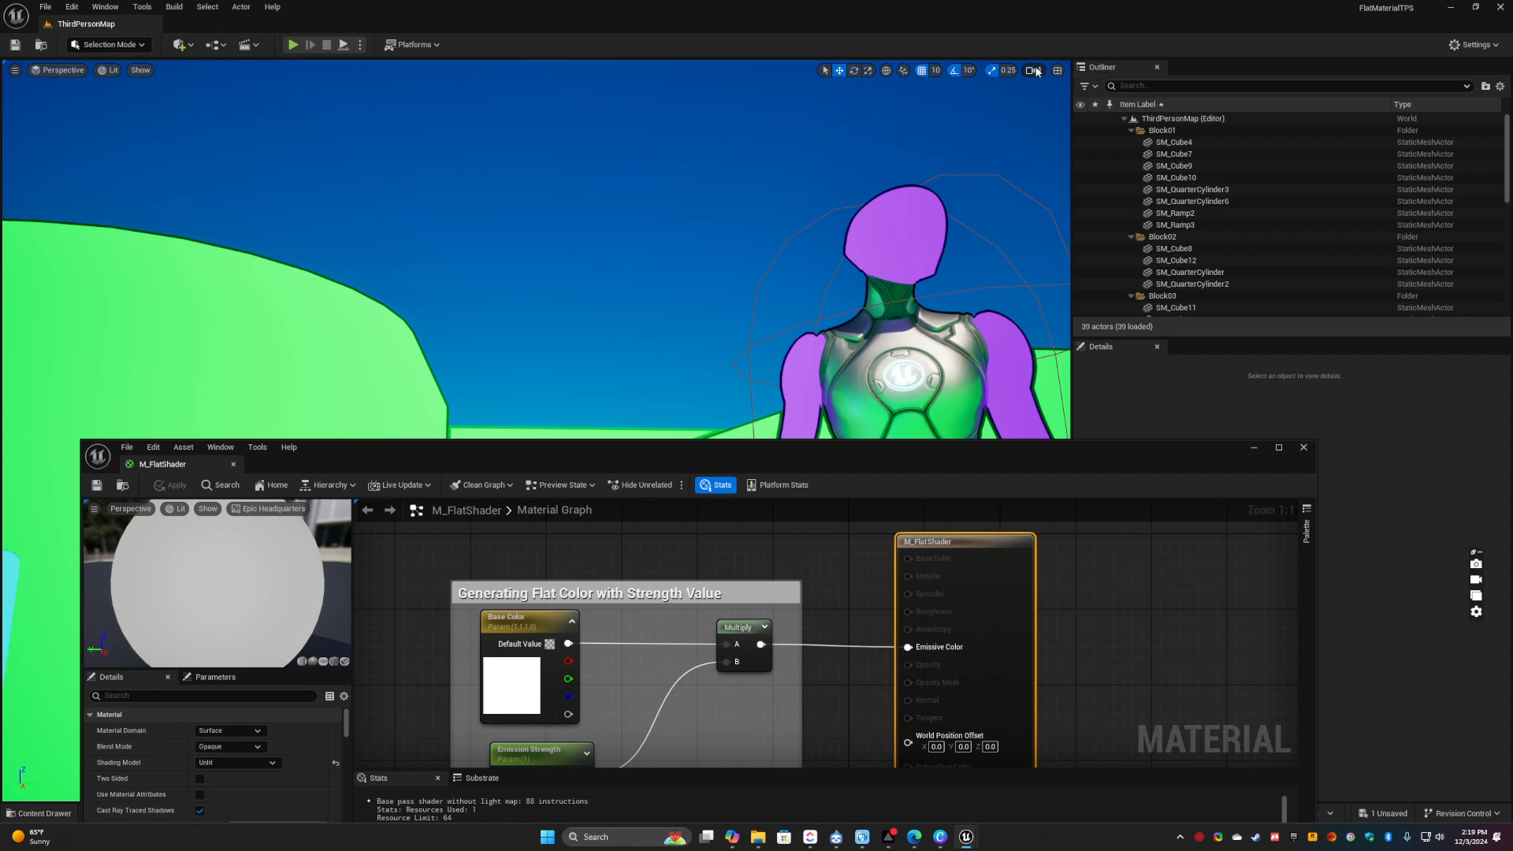
{"action": "key", "text": "s"}
{"action": "right_click_drag", "start_coordinate": [793, 318], "coordinate": [851, 303]}
{"action": "key", "text": "w"}
{"action": "key", "text": "w"}
{"action": "key", "text": "s"}
{"action": "key", "text": "w"}
{"action": "key", "text": "s"}
{"action": "key", "text": "w"}
{"action": "key", "text": "s"}
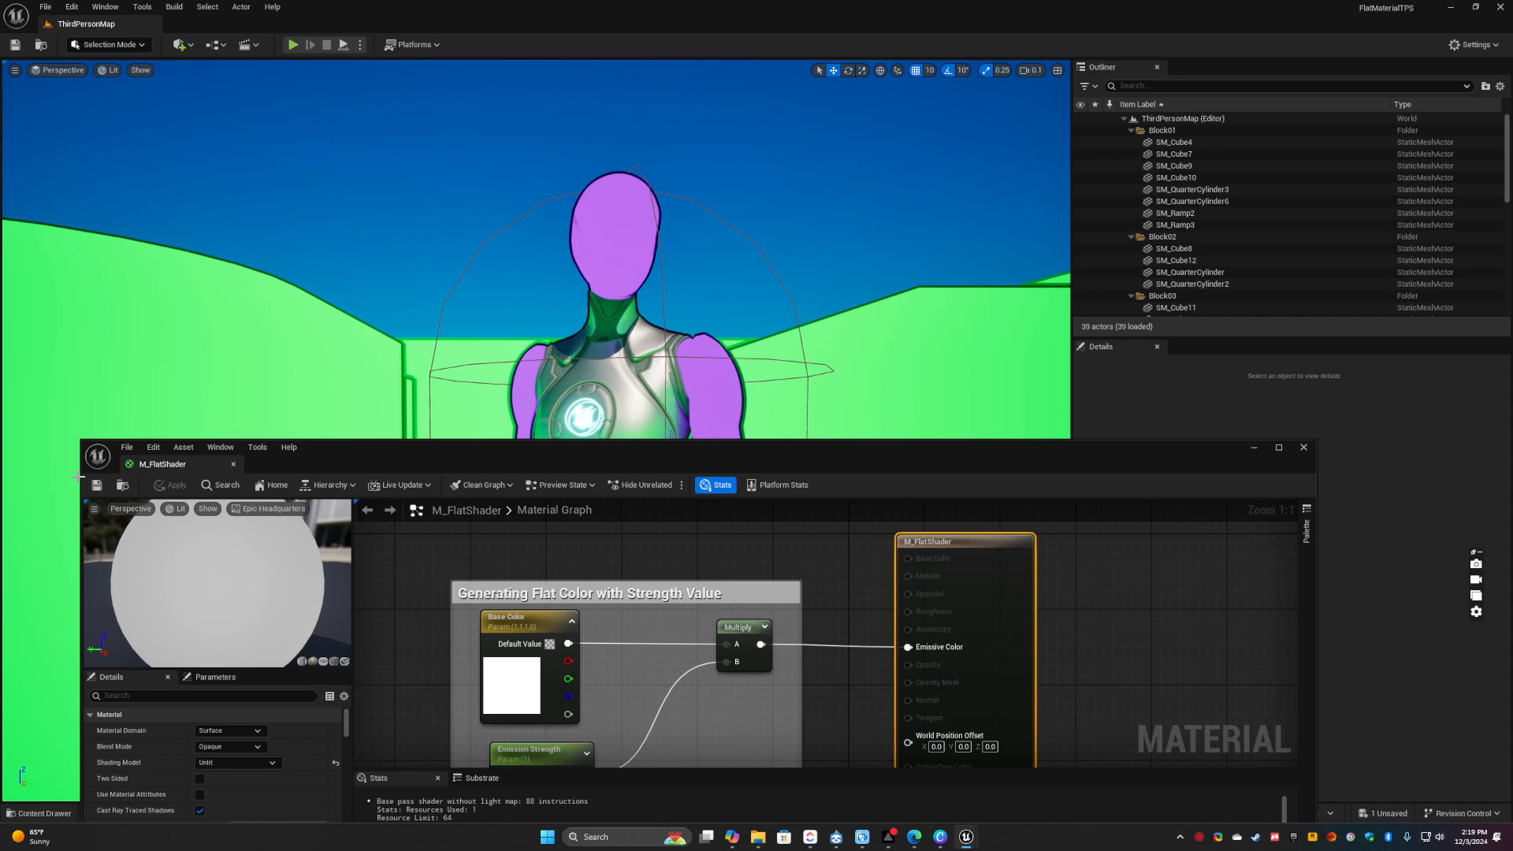
{"action": "left_click_drag", "start_coordinate": [85, 444], "coordinate": [530, 240]}
{"action": "right_click_drag", "start_coordinate": [348, 391], "coordinate": [463, 368]}
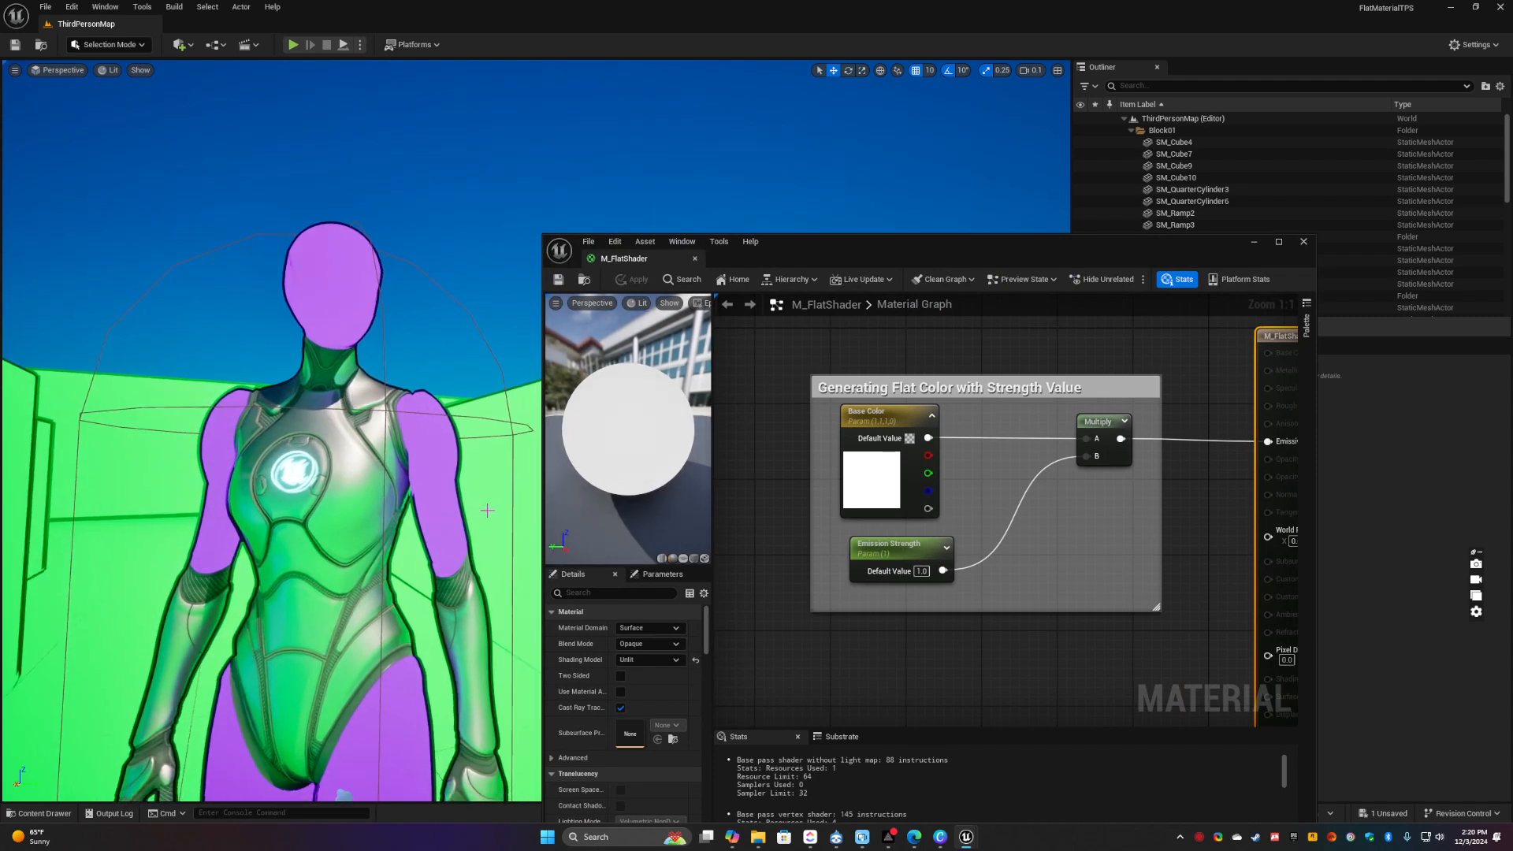
Disconnect the Multiply node from Emissive Color, and set and apply the Default Lit shading model for M_FlatShader
{"action": "right_click_drag", "start_coordinate": [1028, 639], "coordinate": [918, 617]}
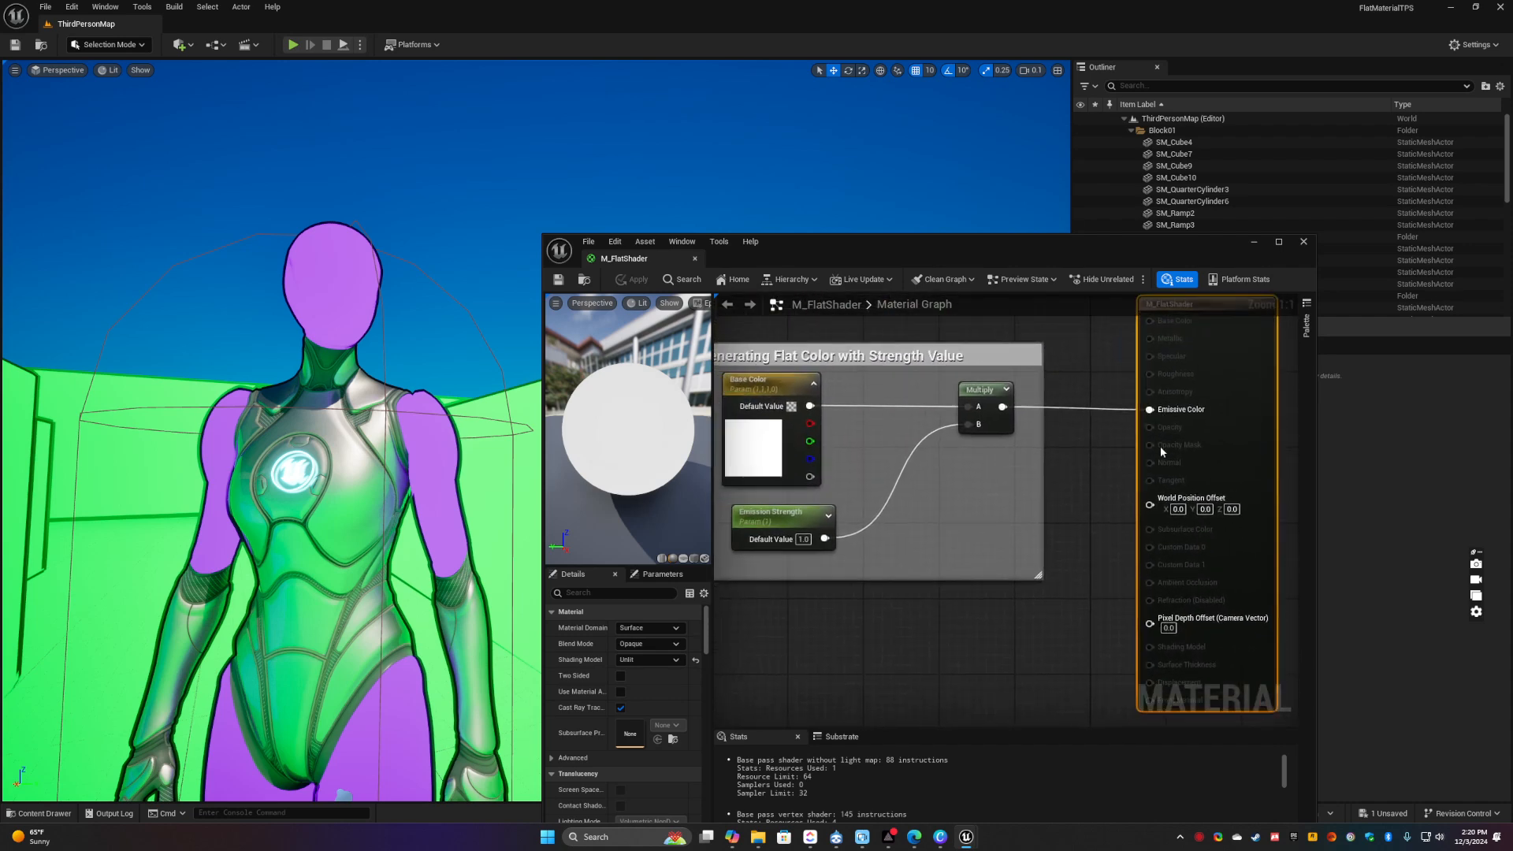
{"action": "right_click_drag", "start_coordinate": [1076, 483], "coordinate": [1131, 507]}
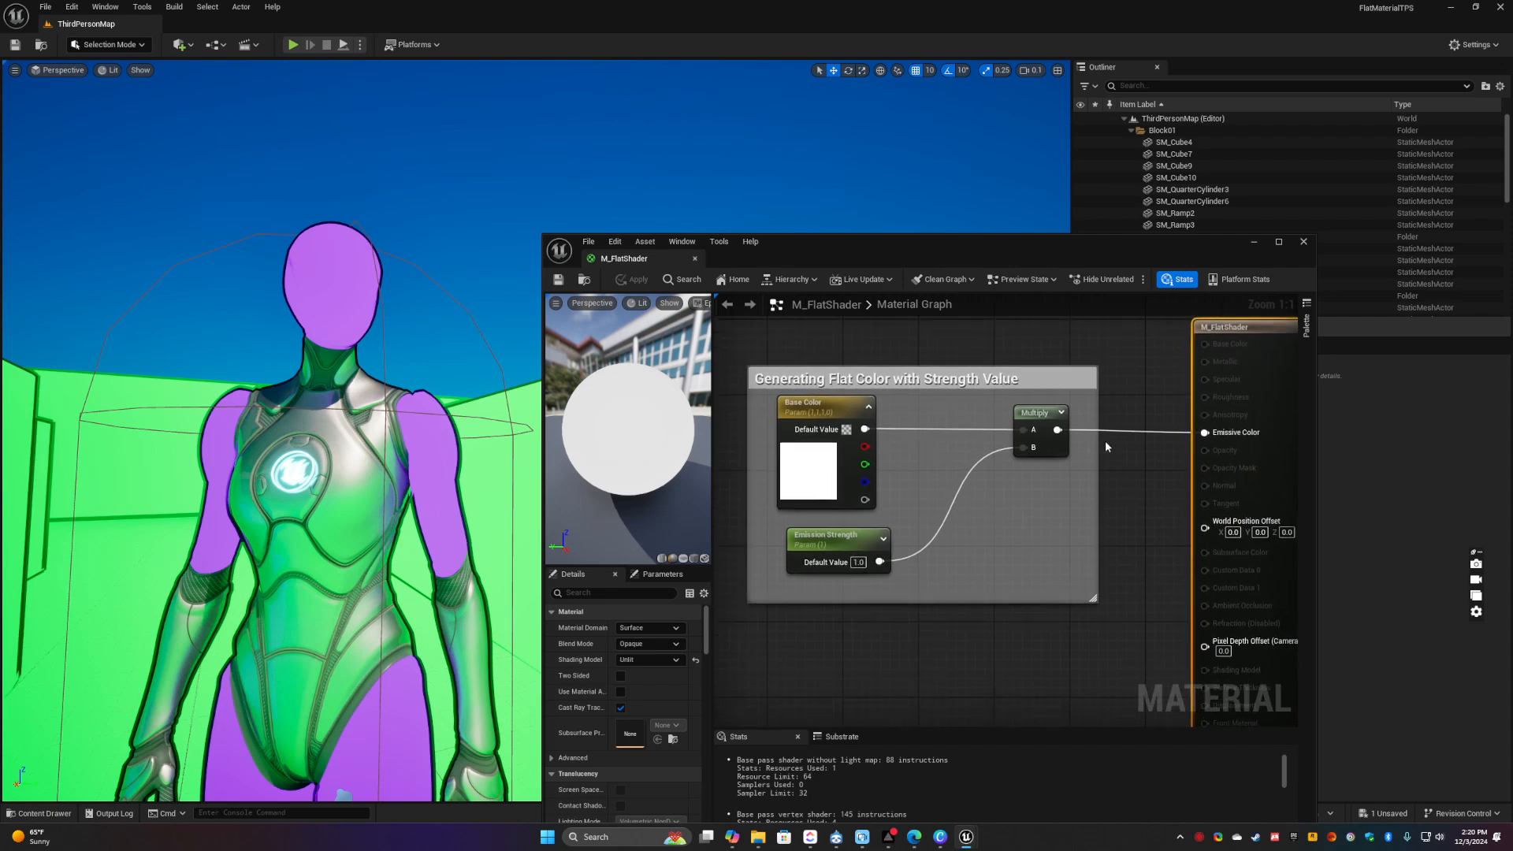
{"action": "left_click", "coordinate": [1055, 430], "text": "alt"}
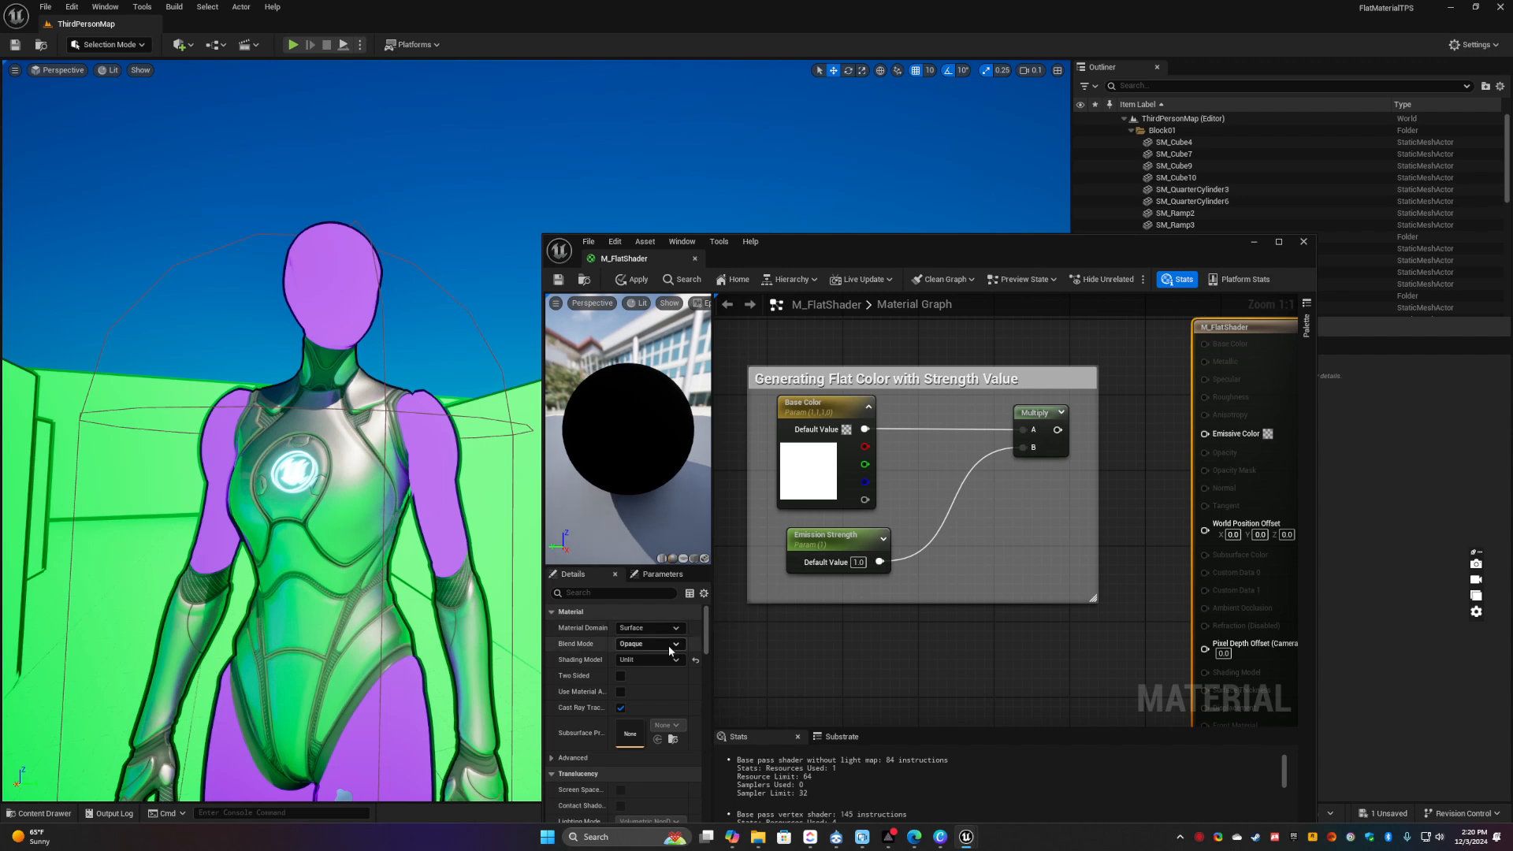
{"action": "left_click", "coordinate": [680, 662]}
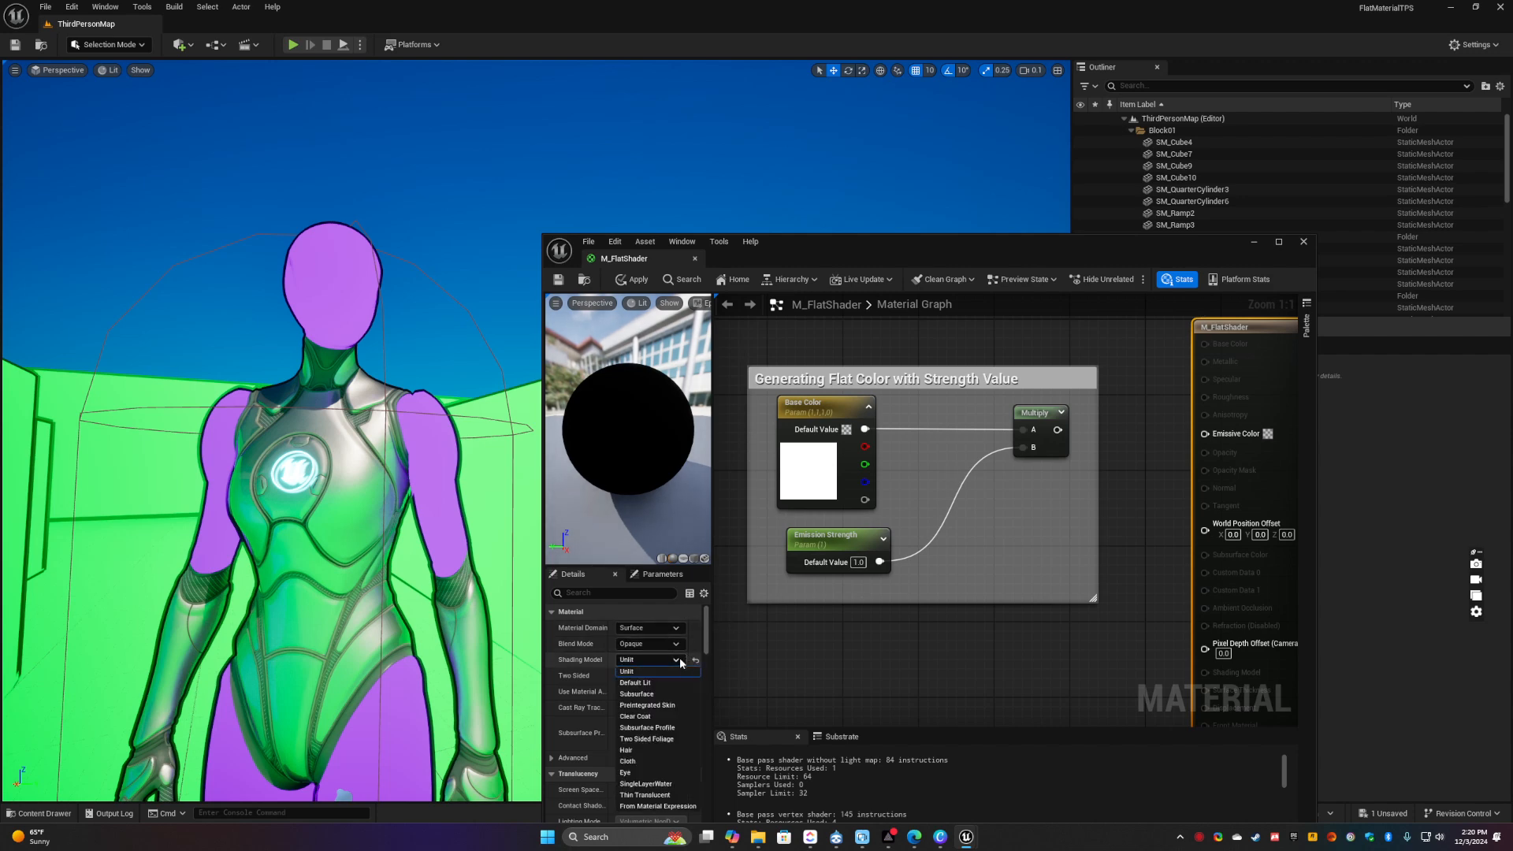
{"action": "left_click", "coordinate": [646, 682]}
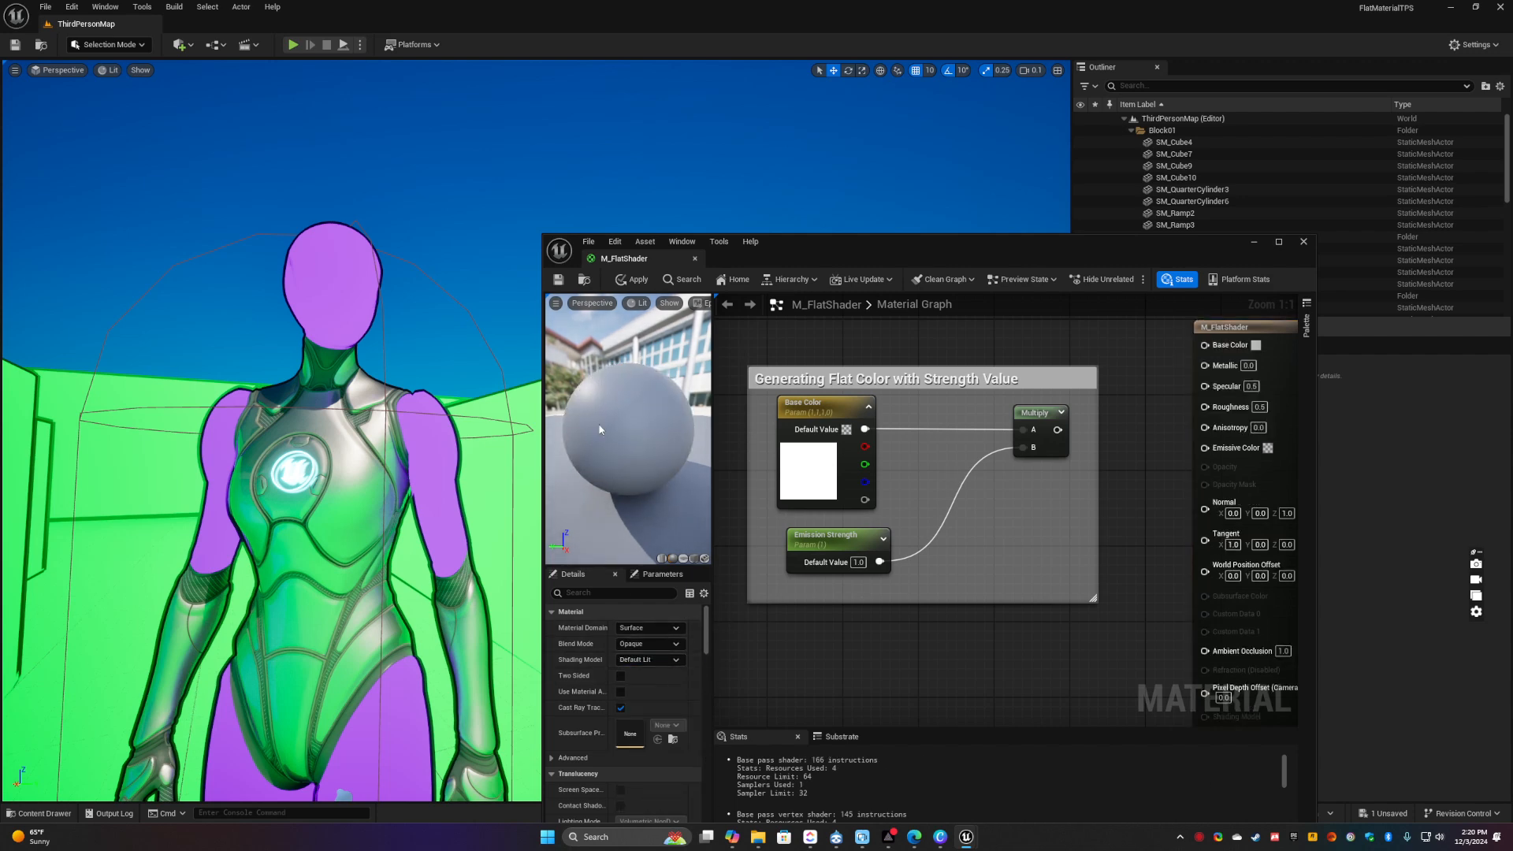
{"action": "left_click", "coordinate": [633, 279]}
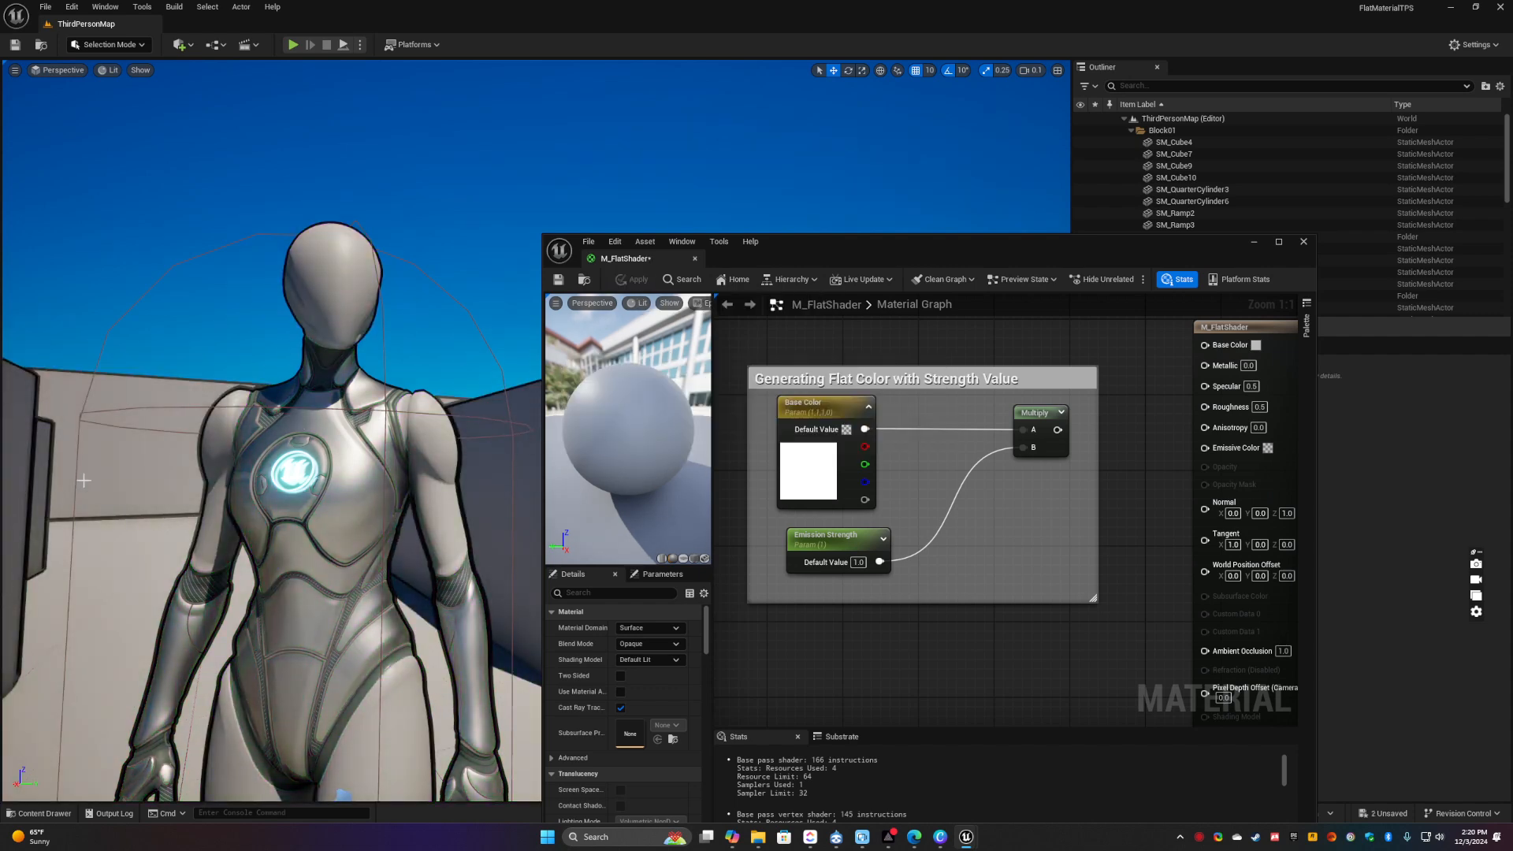
Set M_FlatShader's Specular and Roughness to 0.0 and inspect the material on the preview sphere
{"action": "left_click_drag", "start_coordinate": [651, 414], "coordinate": [618, 419]}
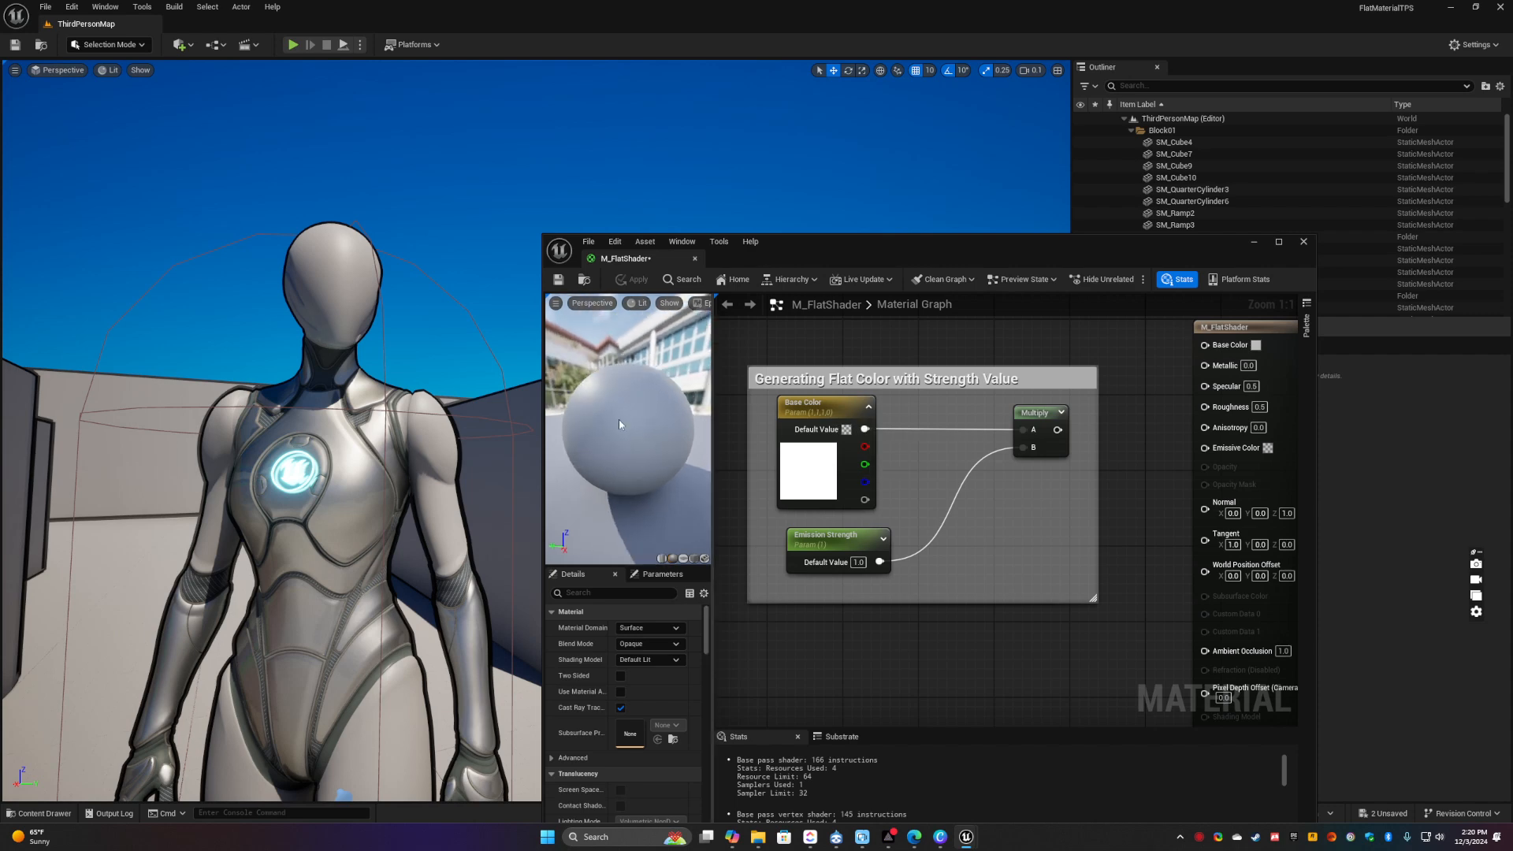
{"action": "left_click", "coordinate": [1251, 386]}
{"action": "type", "text": "0"}
{"action": "key", "text": "Return"}
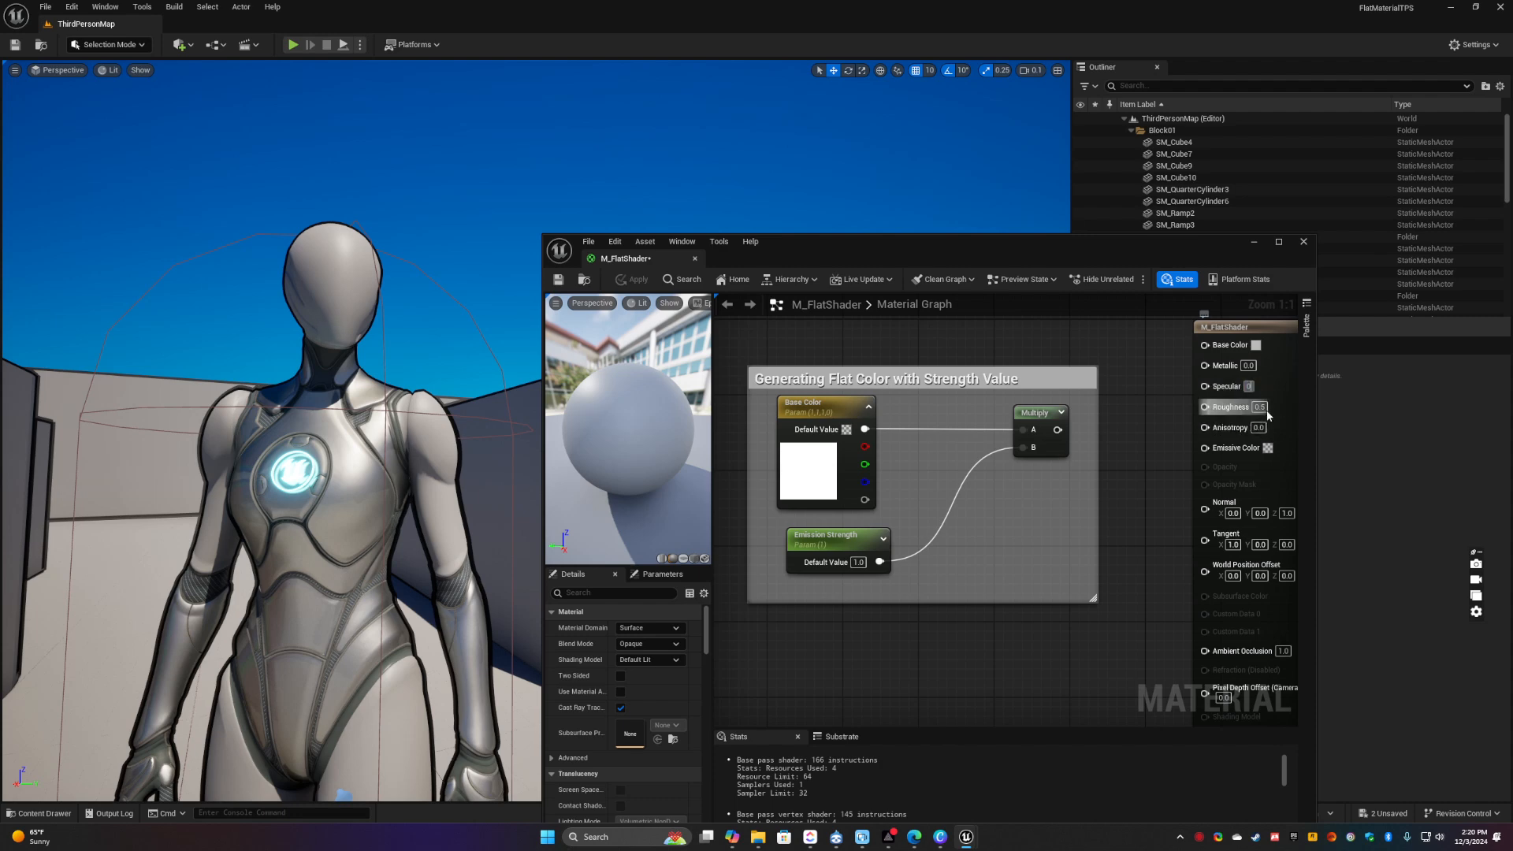
{"action": "left_click", "coordinate": [1259, 408]}
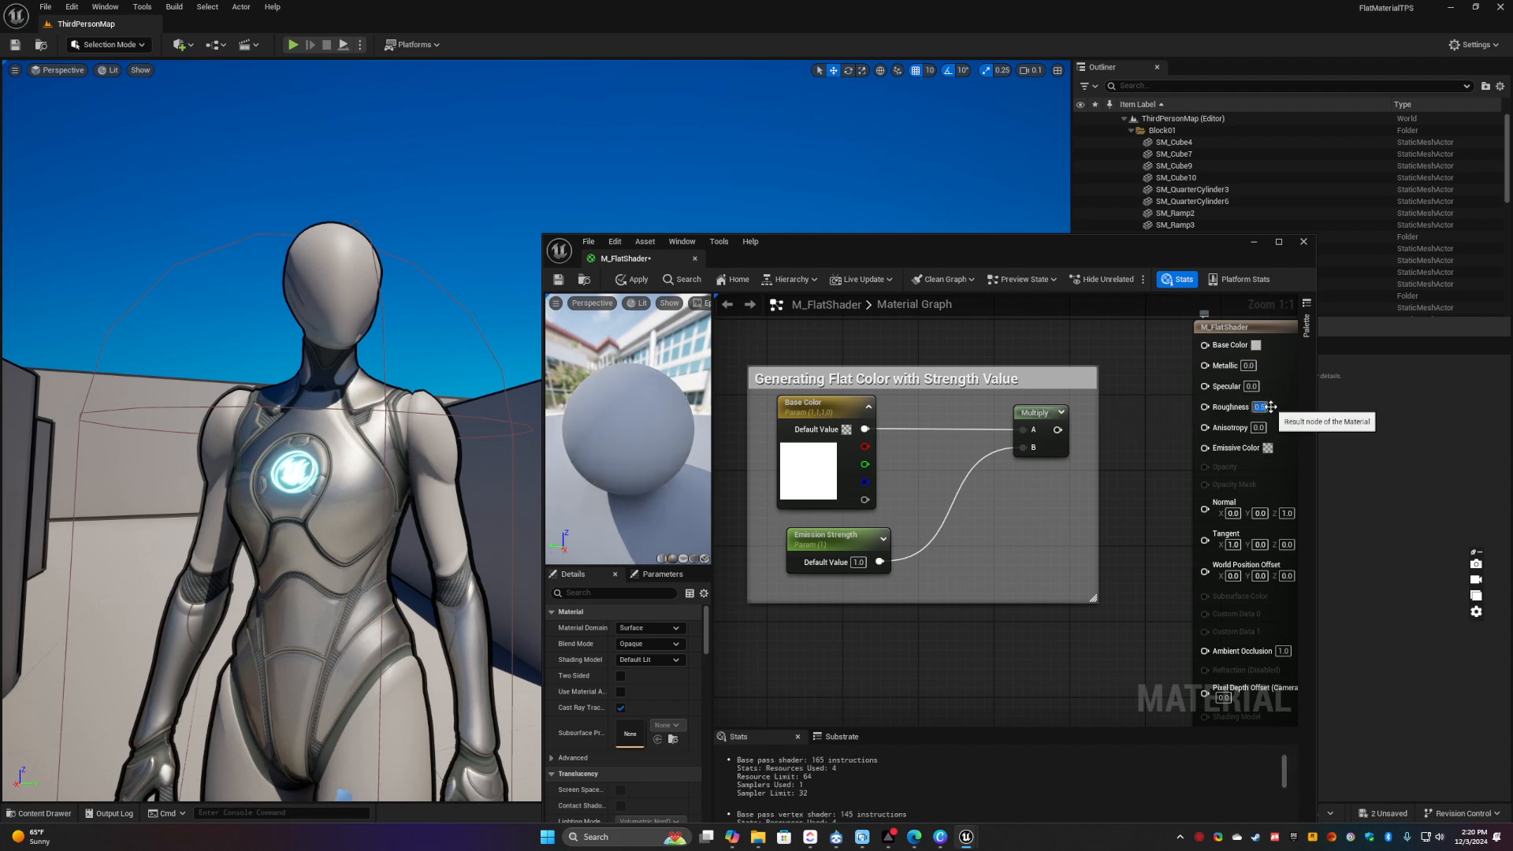
{"action": "left_click", "coordinate": [1268, 409]}
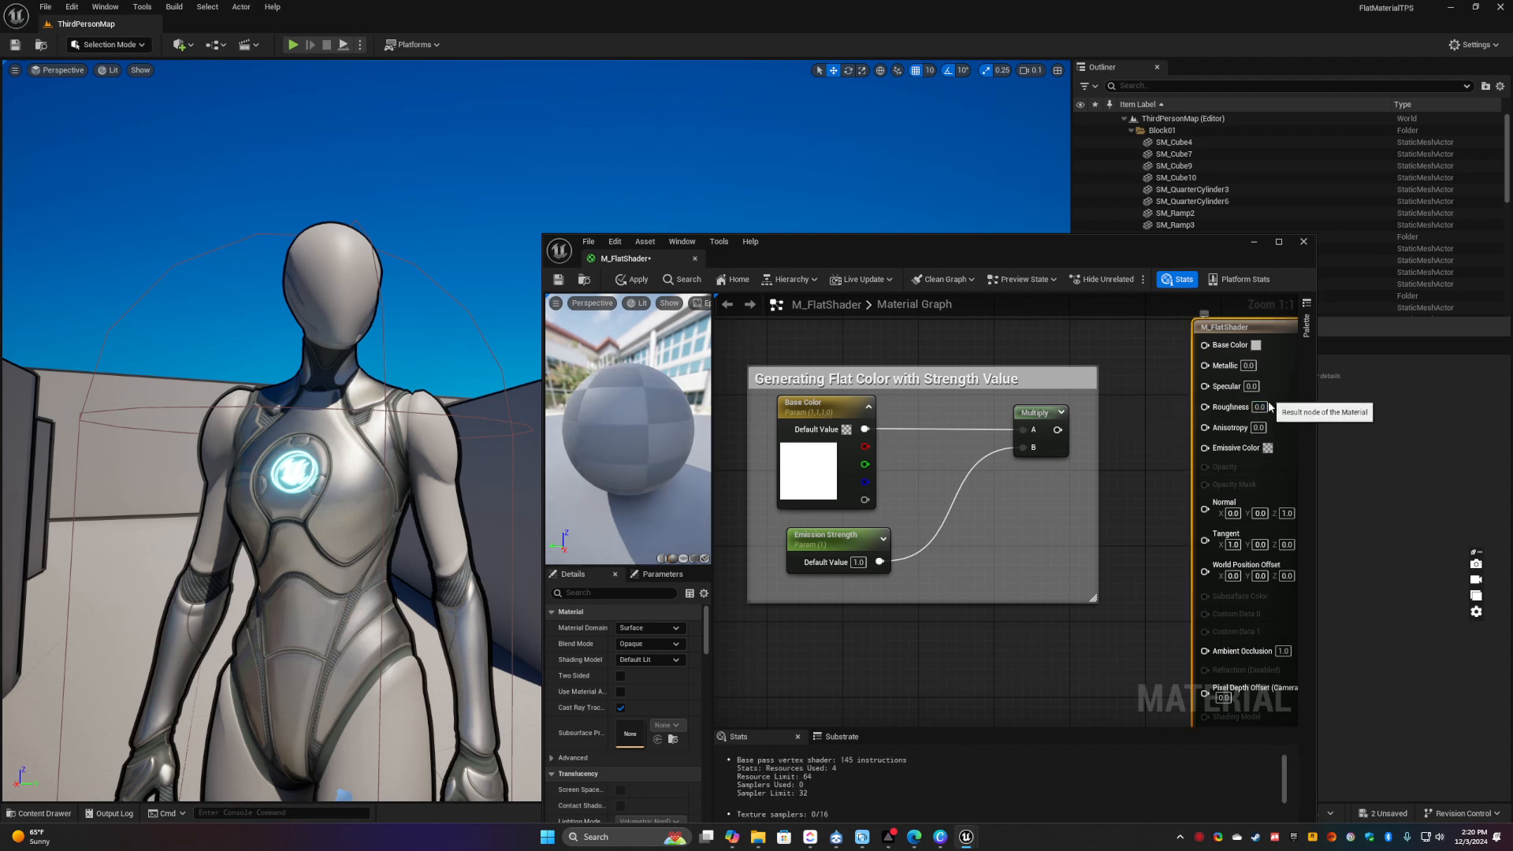
{"action": "left_click_drag", "start_coordinate": [629, 420], "coordinate": [663, 432]}
{"action": "scroll", "coordinate": [629, 420], "scroll_direction": "up", "scroll_amount": 5}
{"action": "scroll", "coordinate": [629, 420], "scroll_direction": "down", "scroll_amount": 5}
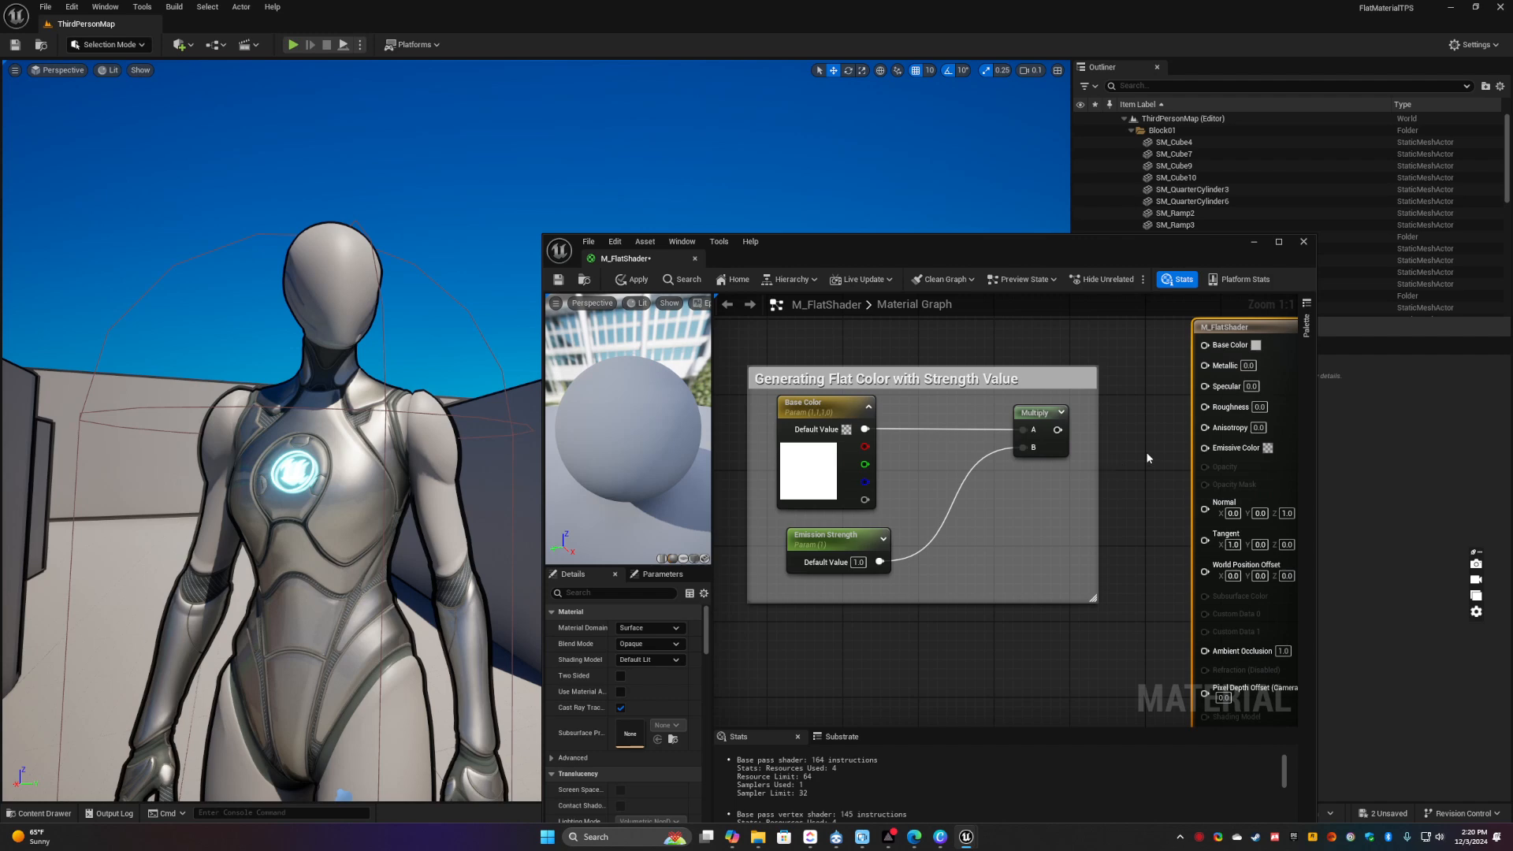
Set M_FlatShader's Roughness to 1.0, check it on the preview sphere, and apply the material
{"action": "left_click_drag", "start_coordinate": [1273, 406], "coordinate": [1283, 417]}
{"action": "mouse_move", "coordinate": [628, 429]}
{"action": "left_mouse_down"}
{"action": "mouse_move", "coordinate": [633, 486]}
{"action": "mouse_move", "coordinate": [629, 418]}
{"action": "mouse_move", "coordinate": [651, 428]}
{"action": "left_mouse_up"}
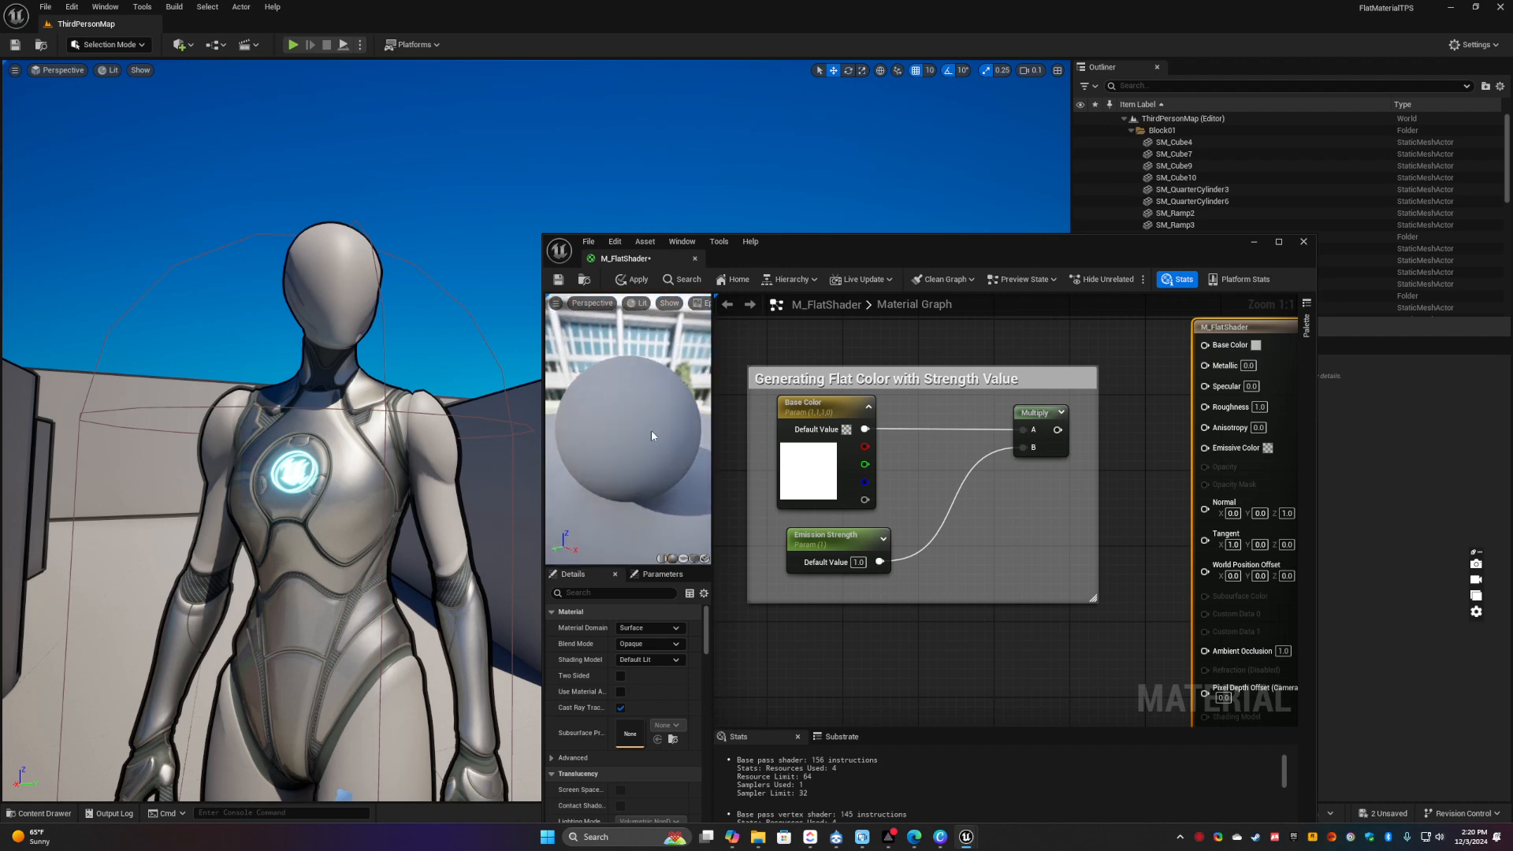
{"action": "left_click", "coordinate": [635, 279]}
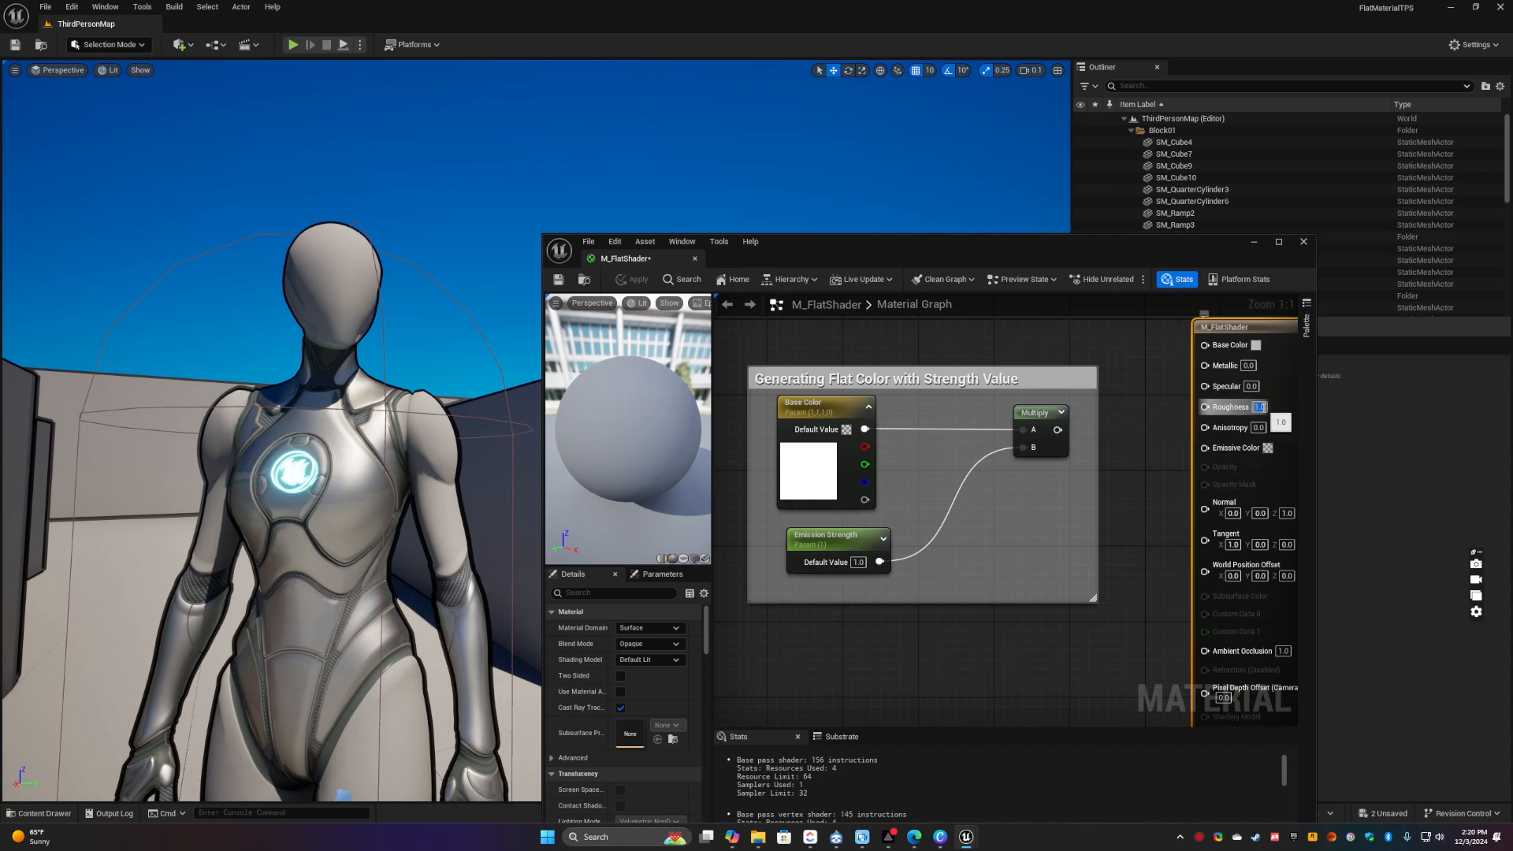
Set M_FlatShader's Roughness to 0 and apply the material to compare the shading
{"action": "type", "text": "0"}
{"action": "key", "text": "Return"}
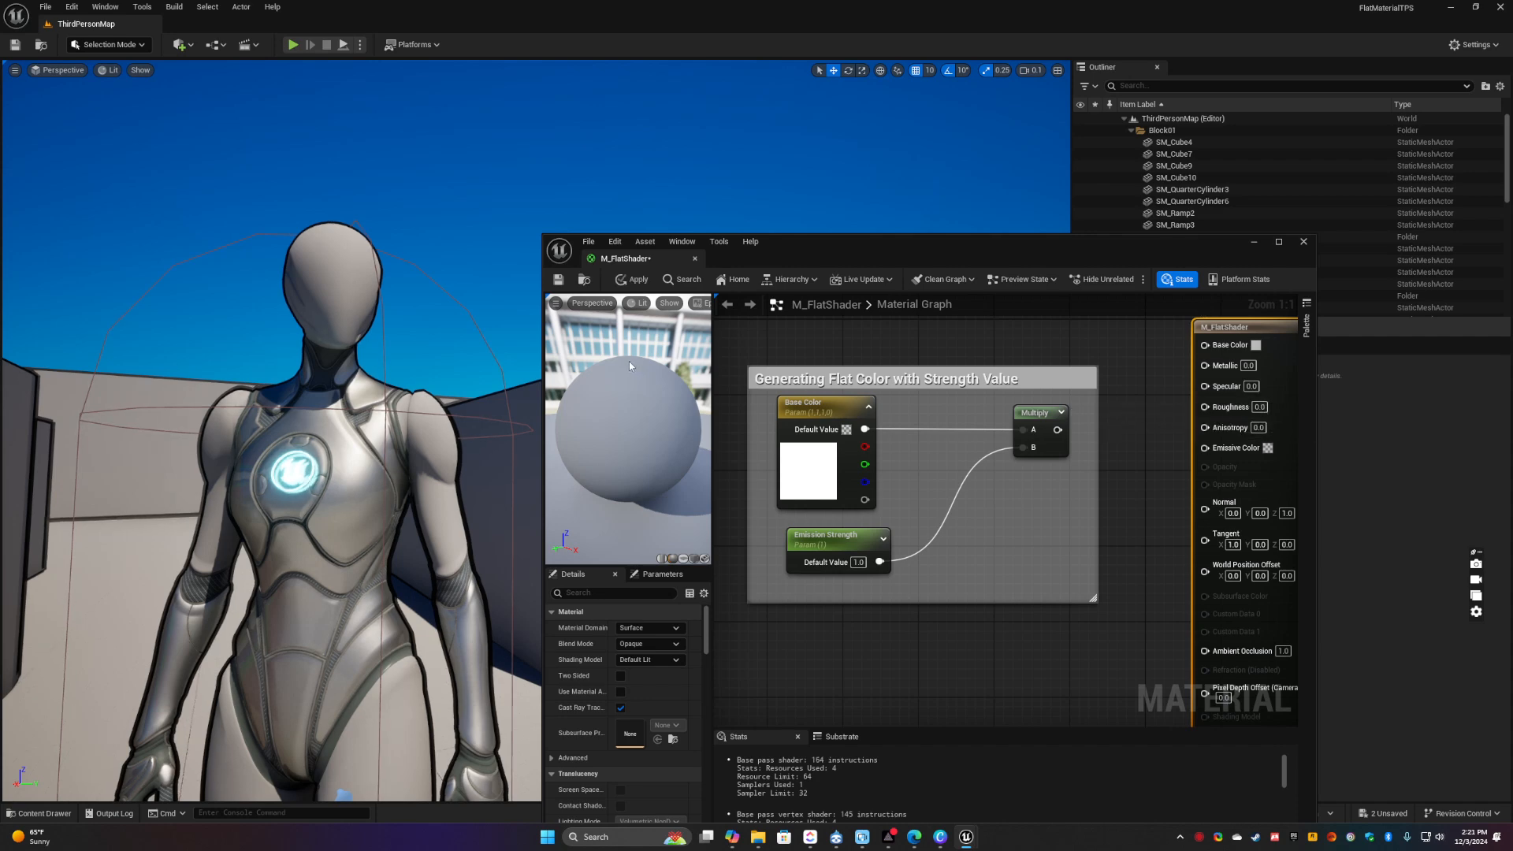
{"action": "left_click", "coordinate": [632, 280]}
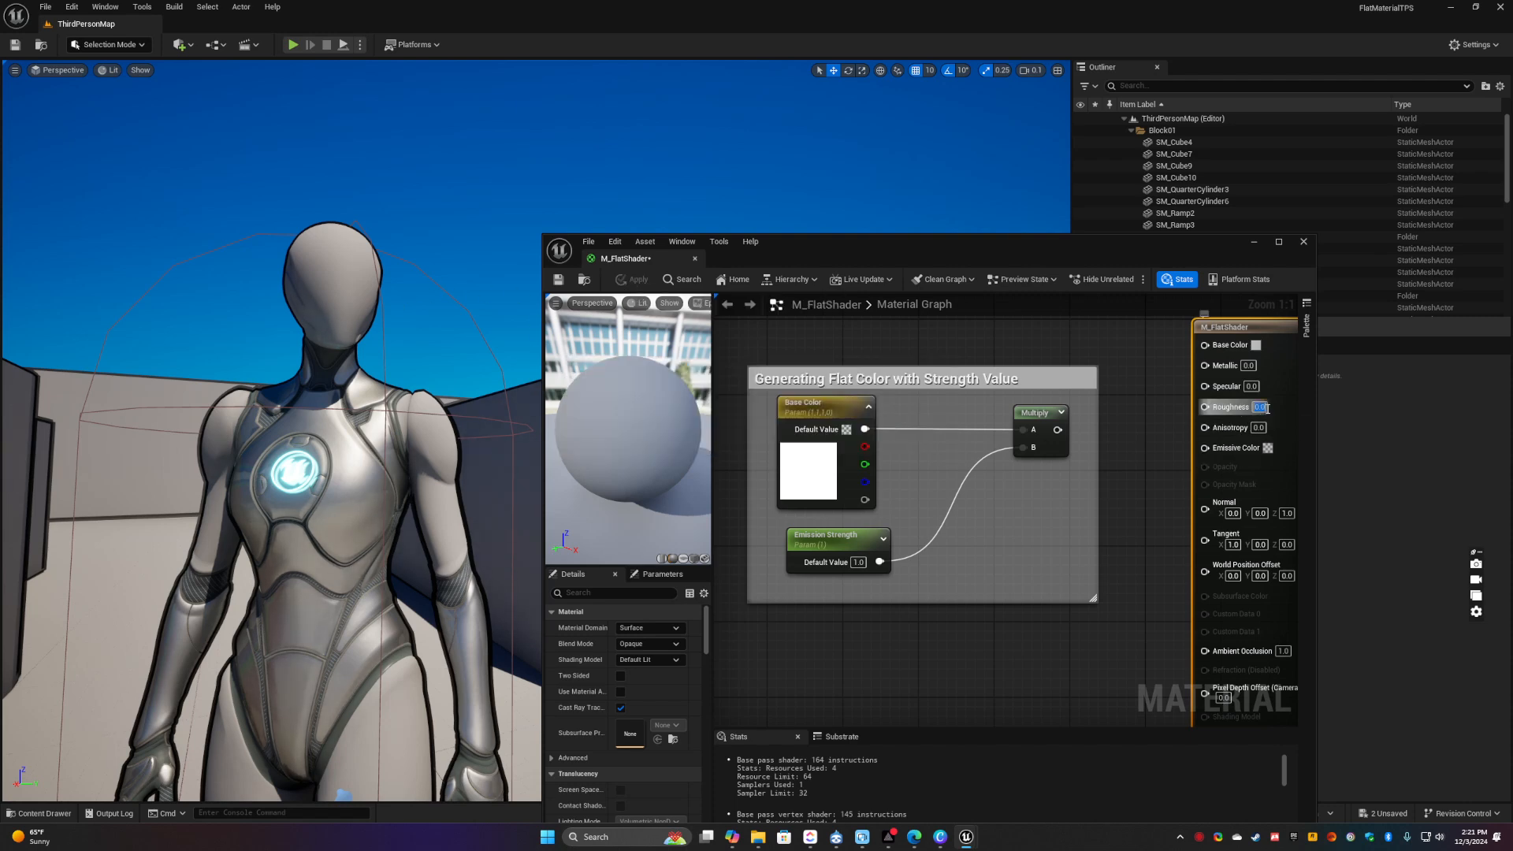
Connect Multiply to Base Color, and move the disconnected Emission Strength node out of the comment box, shortened to fit the remaining nodes
{"action": "left_click_drag", "start_coordinate": [1057, 430], "coordinate": [1210, 349]}
{"action": "right_click_drag", "start_coordinate": [953, 651], "coordinate": [950, 591]}
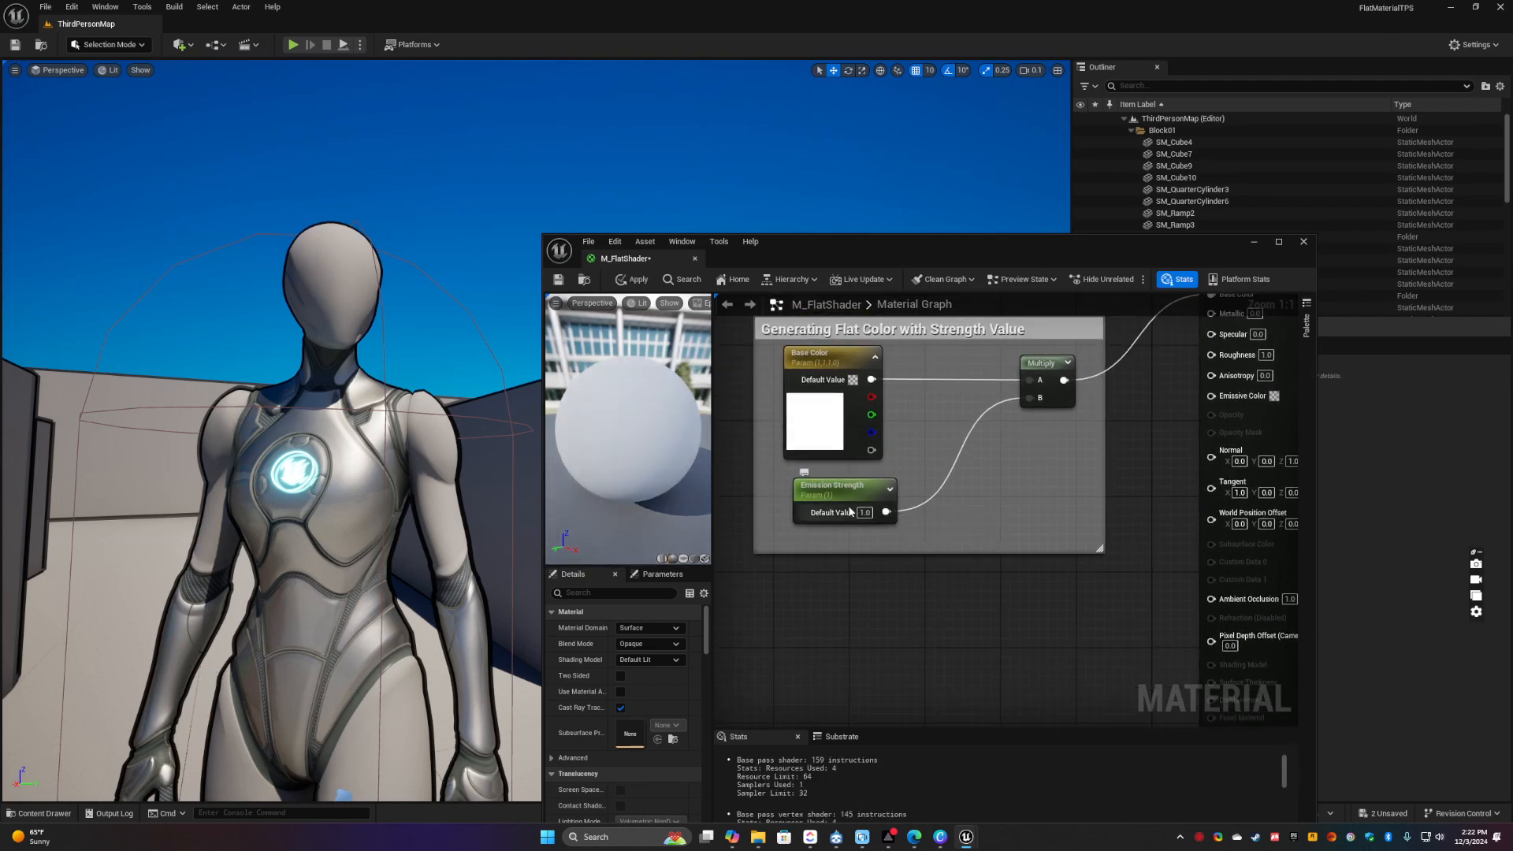
{"action": "left_click", "coordinate": [886, 512], "text": "alt"}
{"action": "left_click_drag", "start_coordinate": [858, 504], "coordinate": [915, 627]}
{"action": "left_click", "coordinate": [938, 555]}
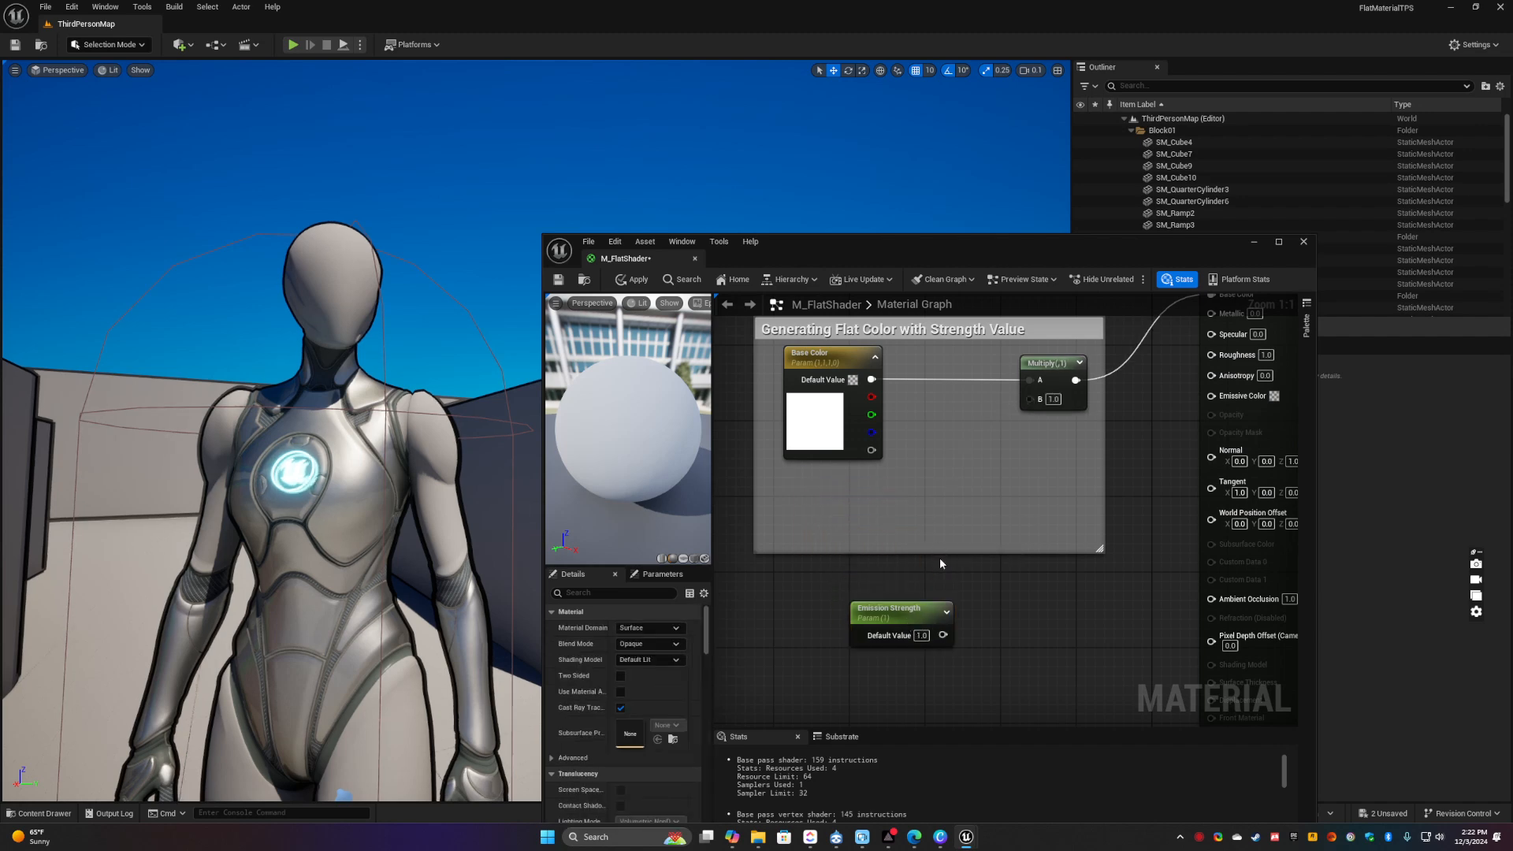
{"action": "left_click_drag", "start_coordinate": [940, 549], "coordinate": [989, 474]}
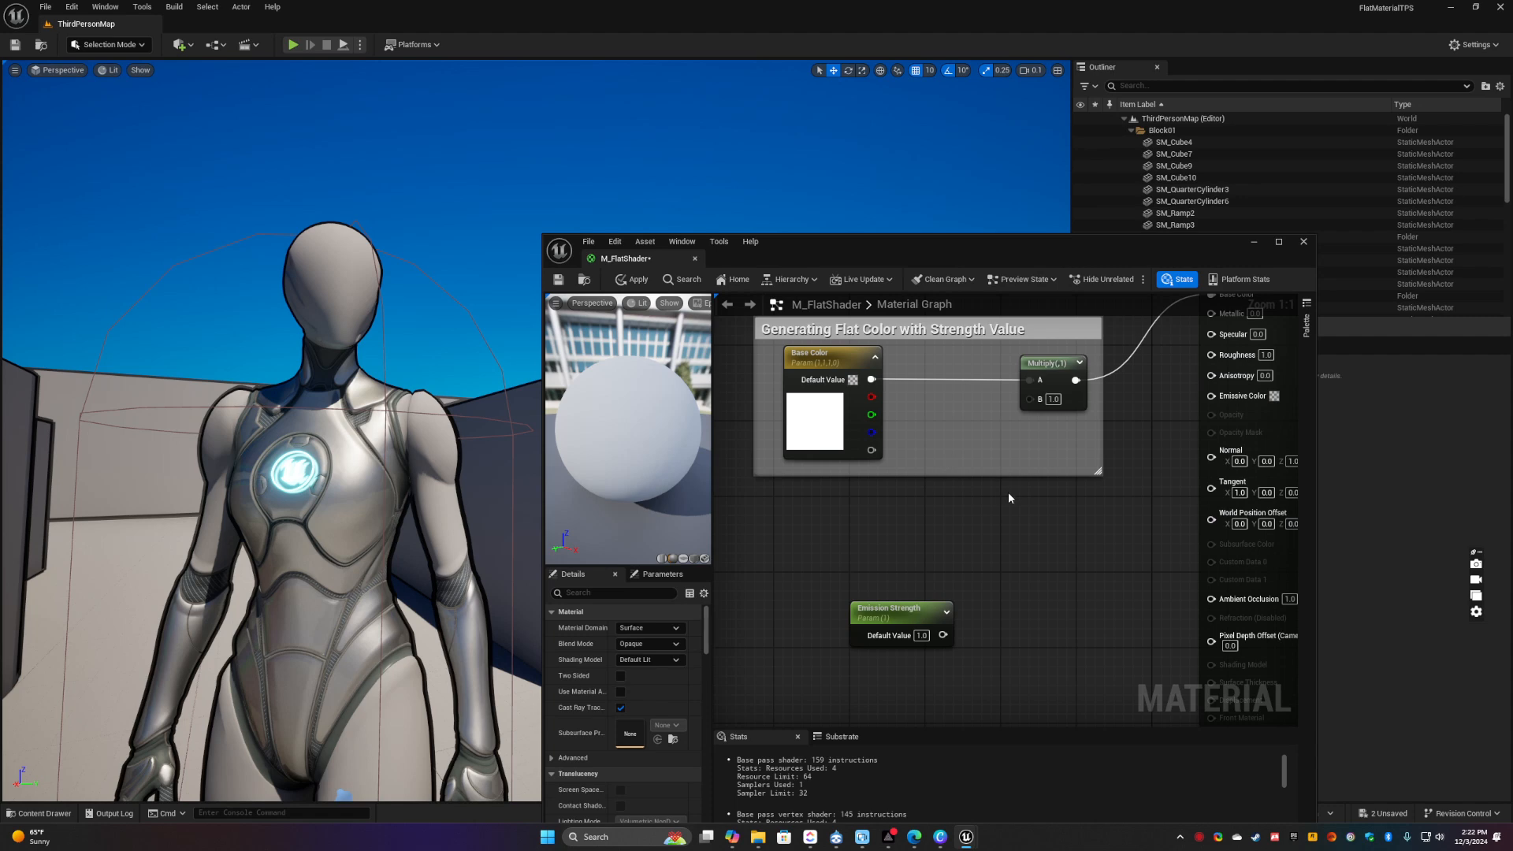
Add a vector parameter named Emission Color below the comment box and arrange it above the Emission Strength node
{"action": "right_click_drag", "start_coordinate": [1043, 482], "coordinate": [903, 501]}
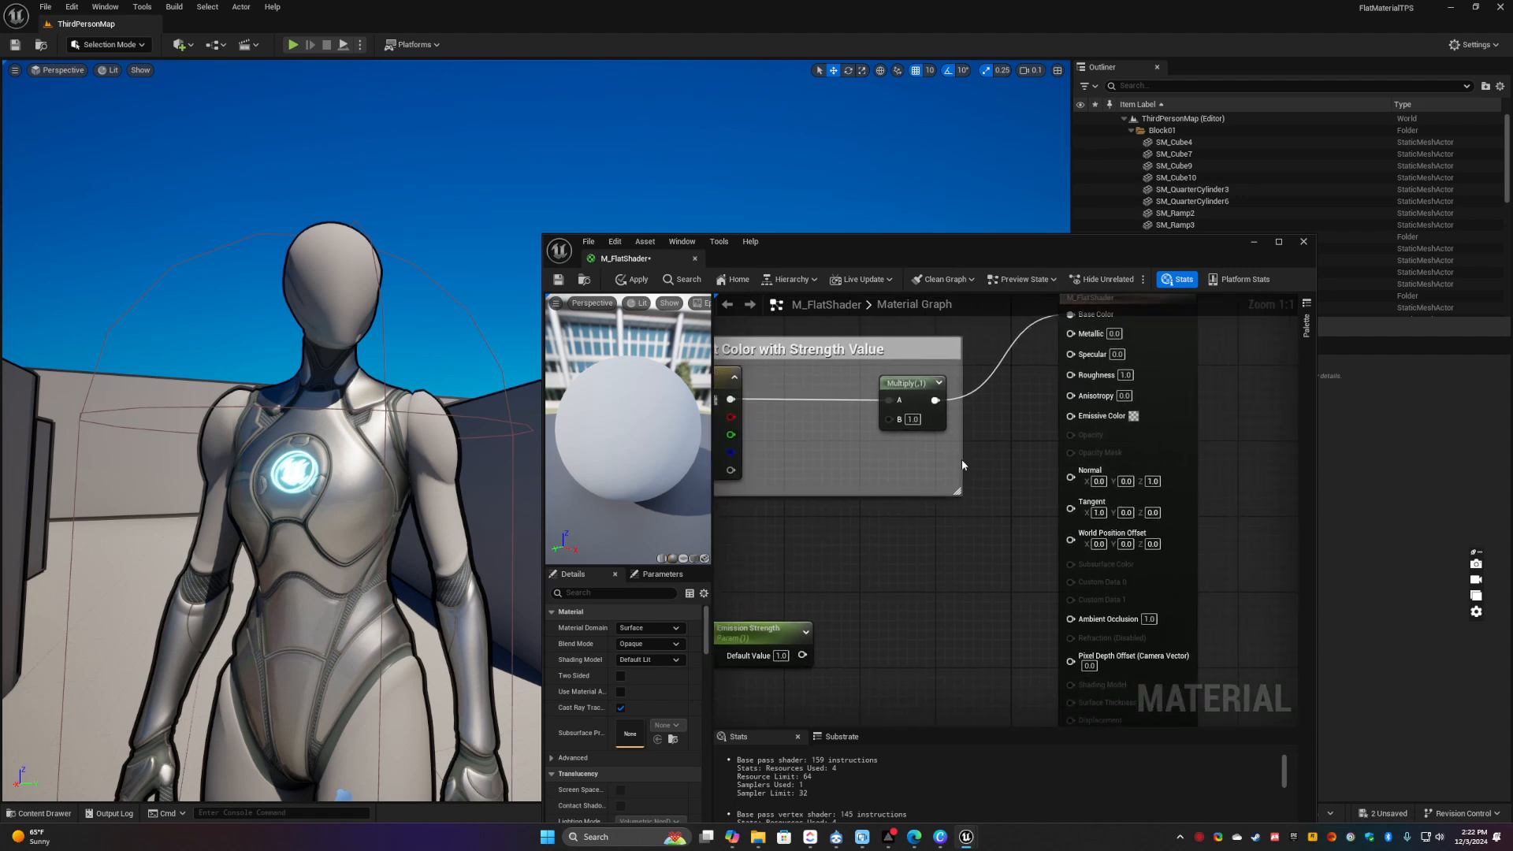
{"action": "right_click_drag", "start_coordinate": [962, 460], "coordinate": [977, 497]}
{"action": "right_click_drag", "start_coordinate": [875, 609], "coordinate": [934, 515]}
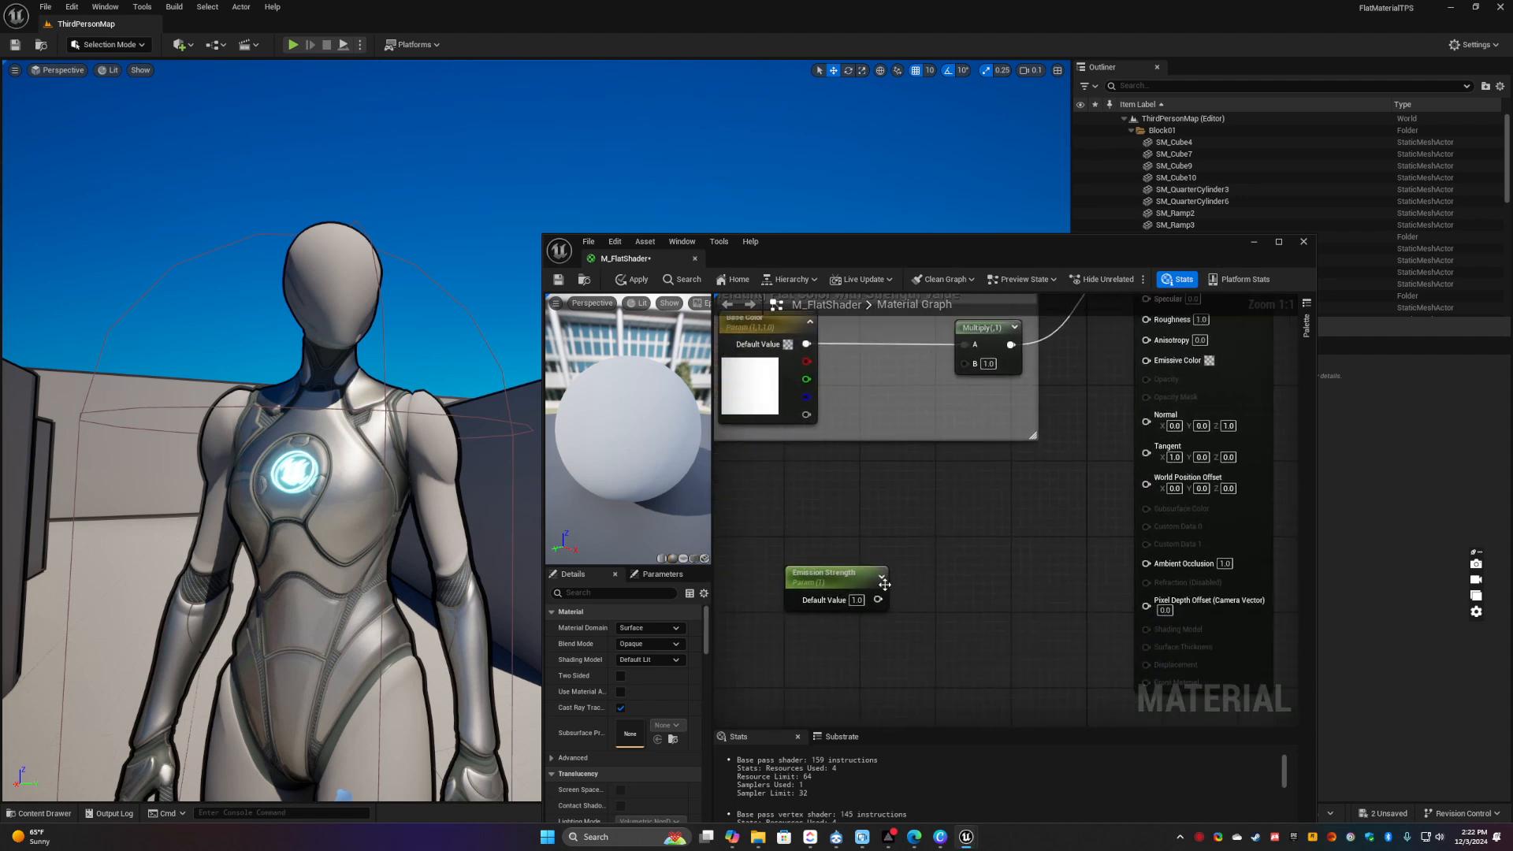
{"action": "left_click", "coordinate": [861, 536]}
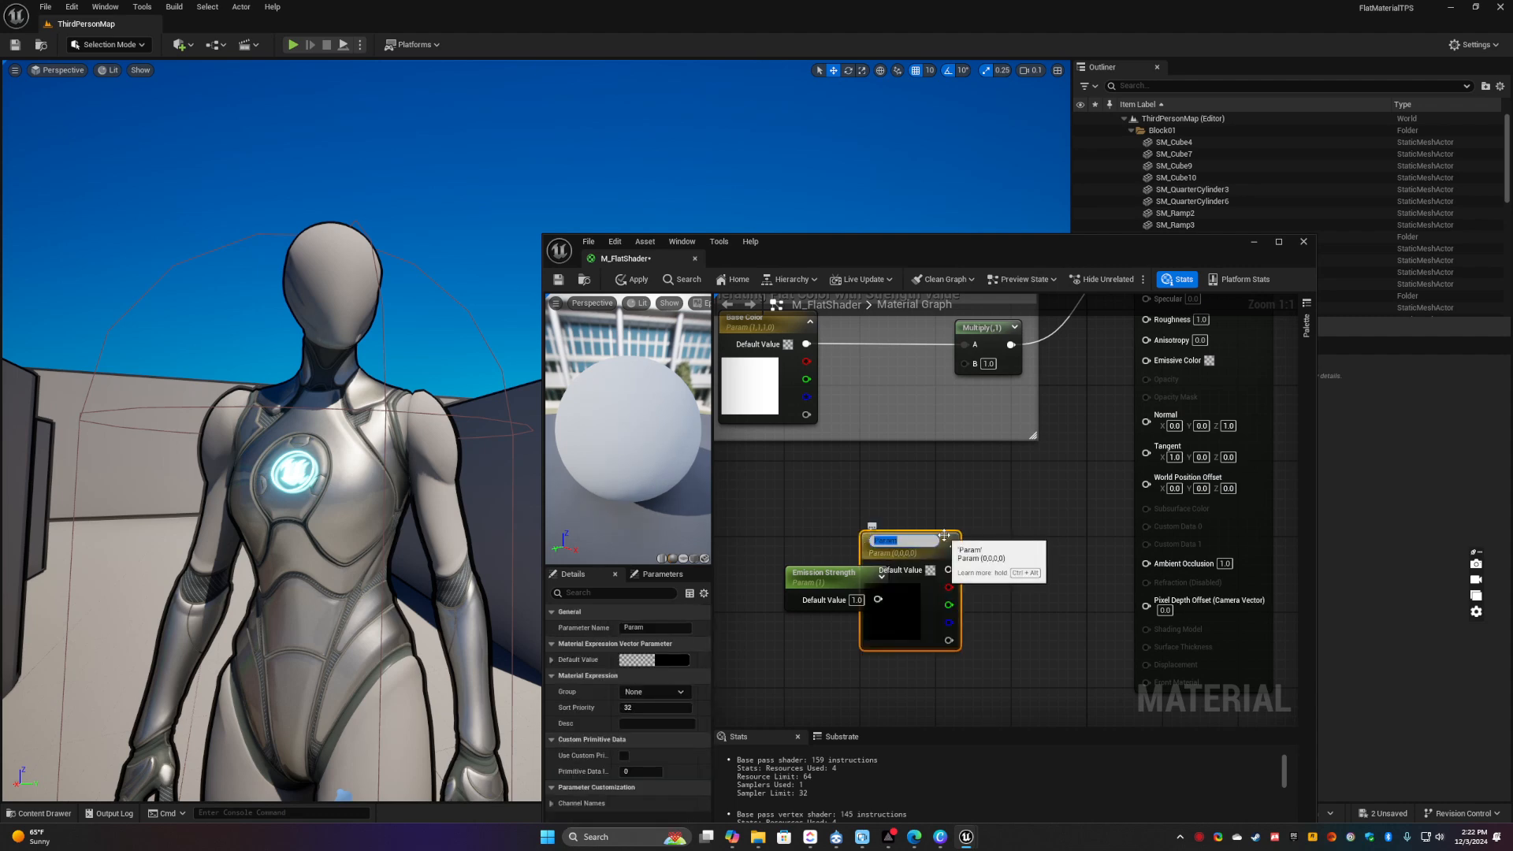
{"action": "type", "text": "Emission Color"}
{"action": "key", "text": "Return"}
{"action": "left_click_drag", "start_coordinate": [939, 540], "coordinate": [892, 483]}
{"action": "left_click_drag", "start_coordinate": [814, 584], "coordinate": [859, 621]}
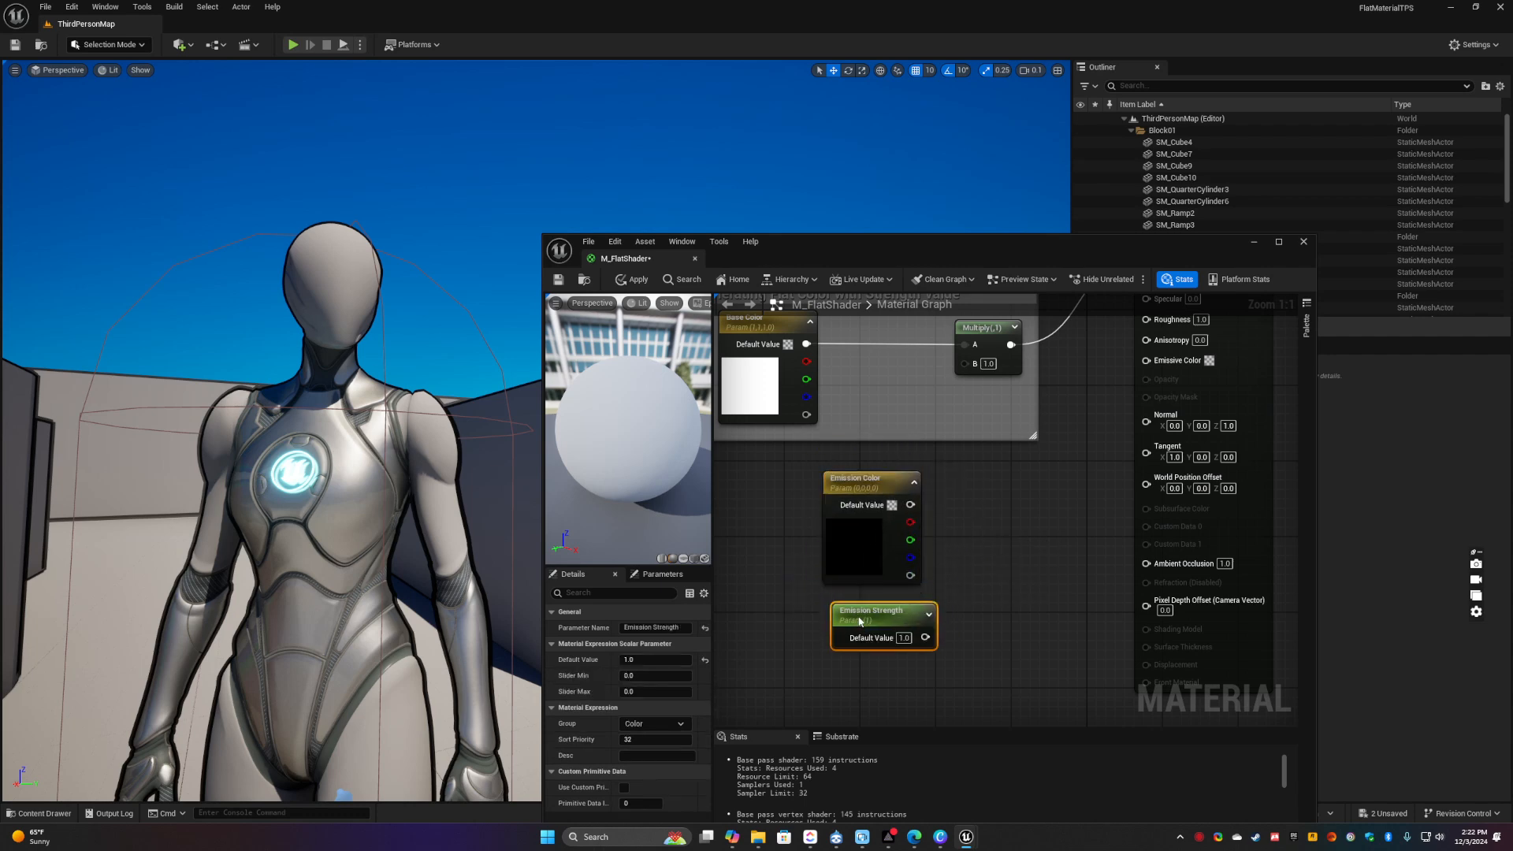
Multiply Emission Color by Emission Strength in a duplicated Multiply node and feed the result into Emissive Color
{"action": "left_click_drag", "start_coordinate": [910, 507], "coordinate": [955, 521]}
{"action": "left_click", "coordinate": [974, 338]}
{"action": "key", "text": "ctrl+d"}
{"action": "left_click_drag", "start_coordinate": [911, 504], "coordinate": [925, 638]}
{"action": "right_click_drag", "start_coordinate": [1055, 453], "coordinate": [1025, 547]}
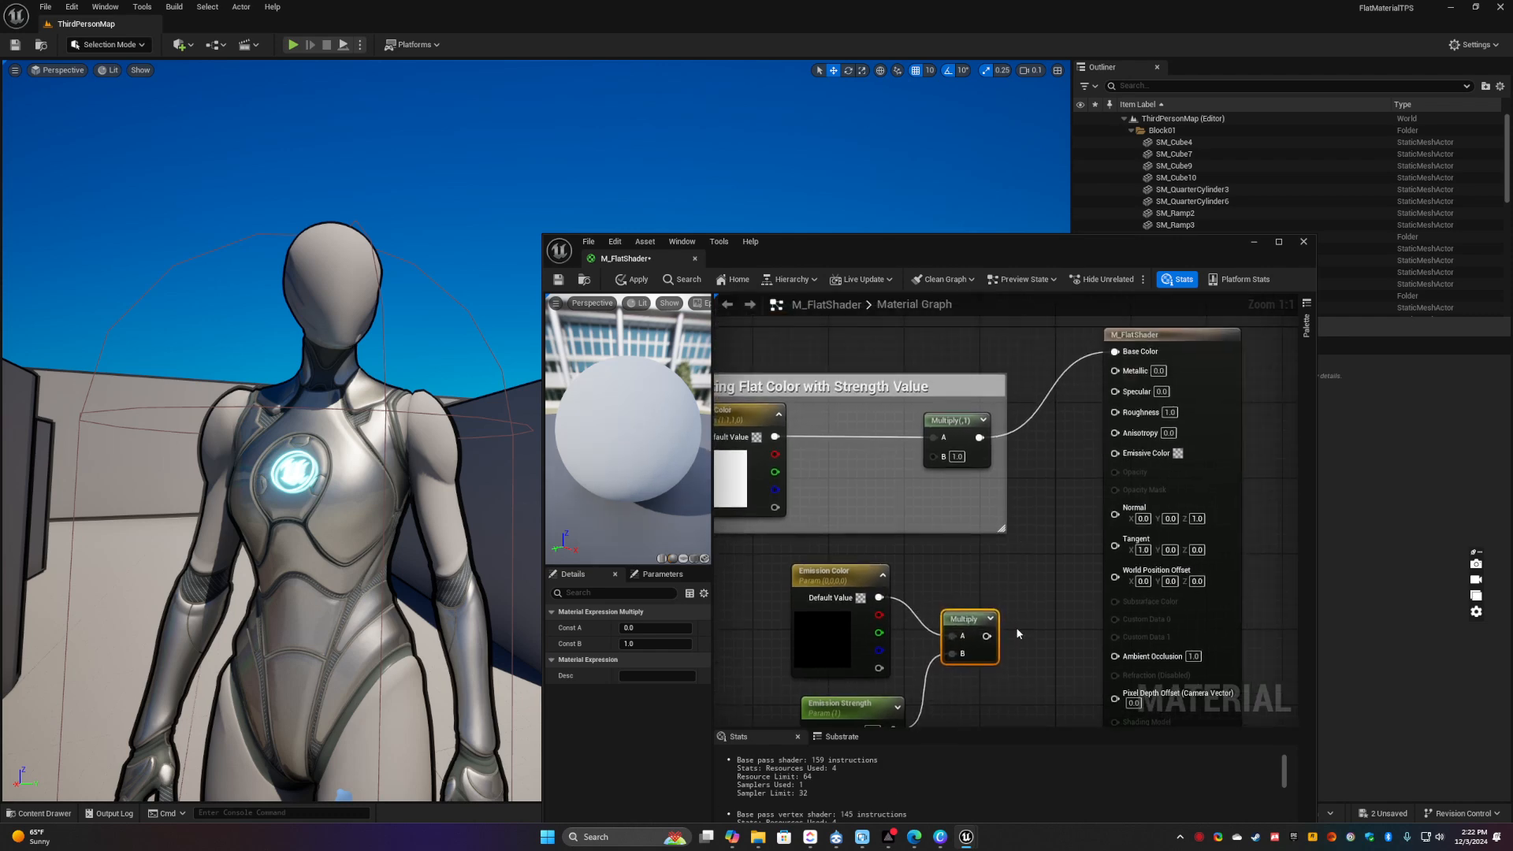
{"action": "left_click_drag", "start_coordinate": [986, 635], "coordinate": [1128, 463]}
{"action": "right_click_drag", "start_coordinate": [939, 566], "coordinate": [1025, 547]}
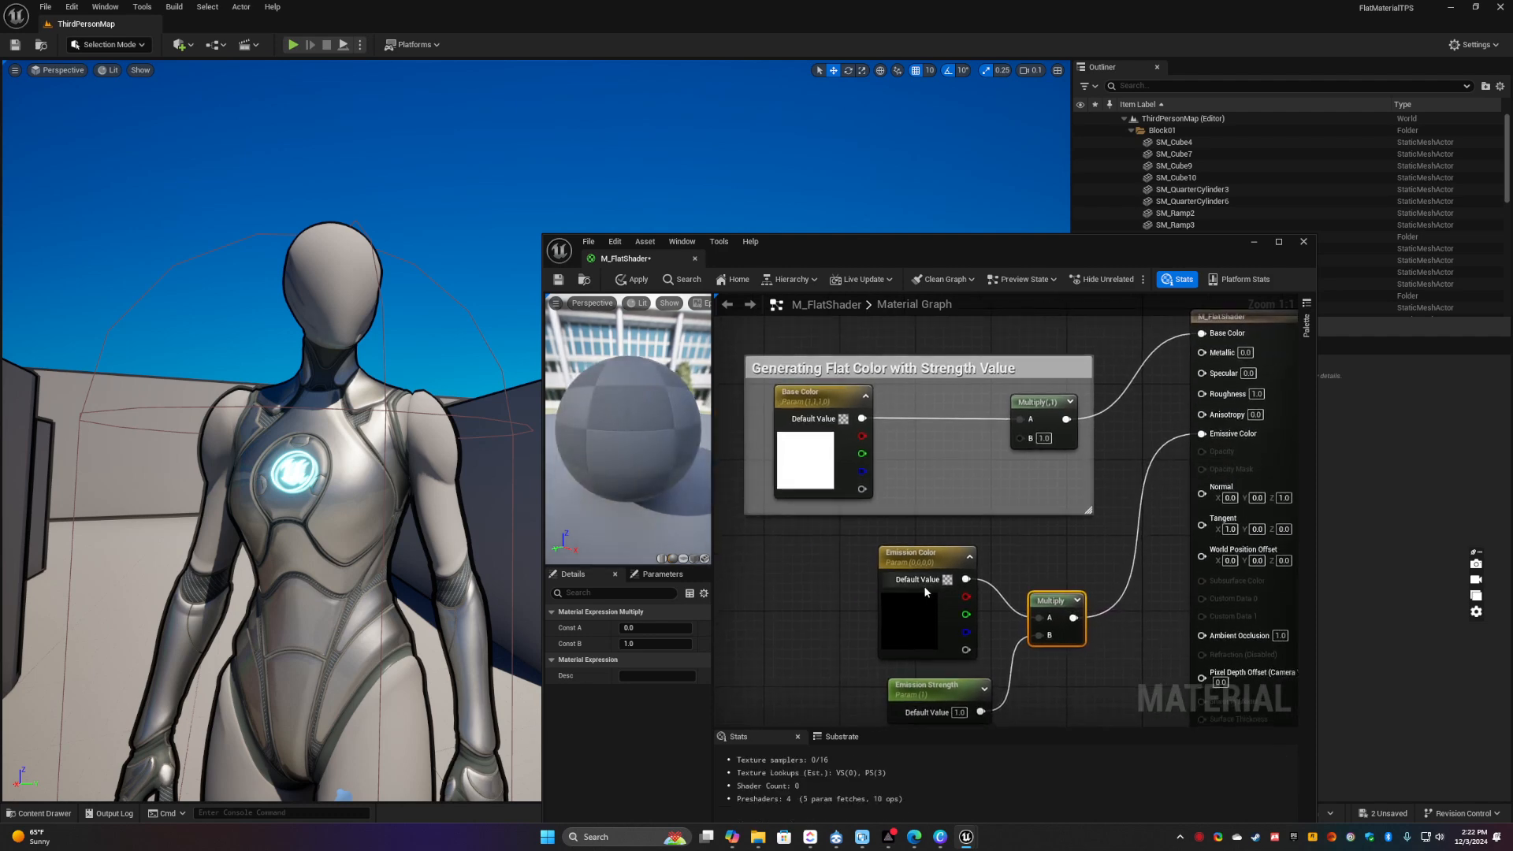
Set the Base Color parameter's default to purple, about R 0.26, G 0.0, B 1.0, A 1.0, and apply the material
{"action": "left_click", "coordinate": [805, 461]}
{"action": "left_click", "coordinate": [674, 661]}
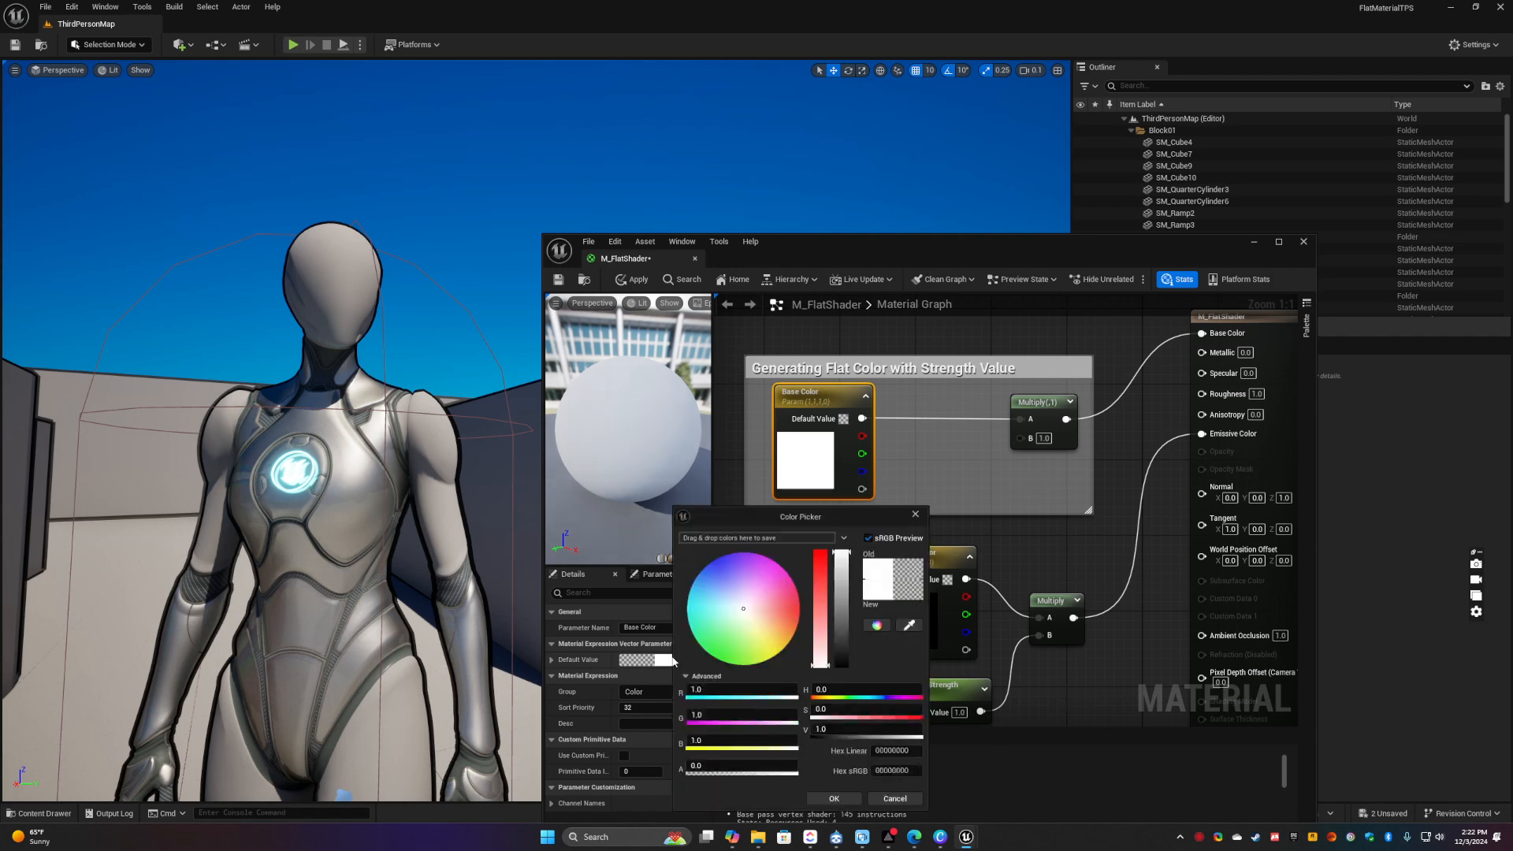
{"action": "left_click_drag", "start_coordinate": [808, 557], "coordinate": [731, 557]}
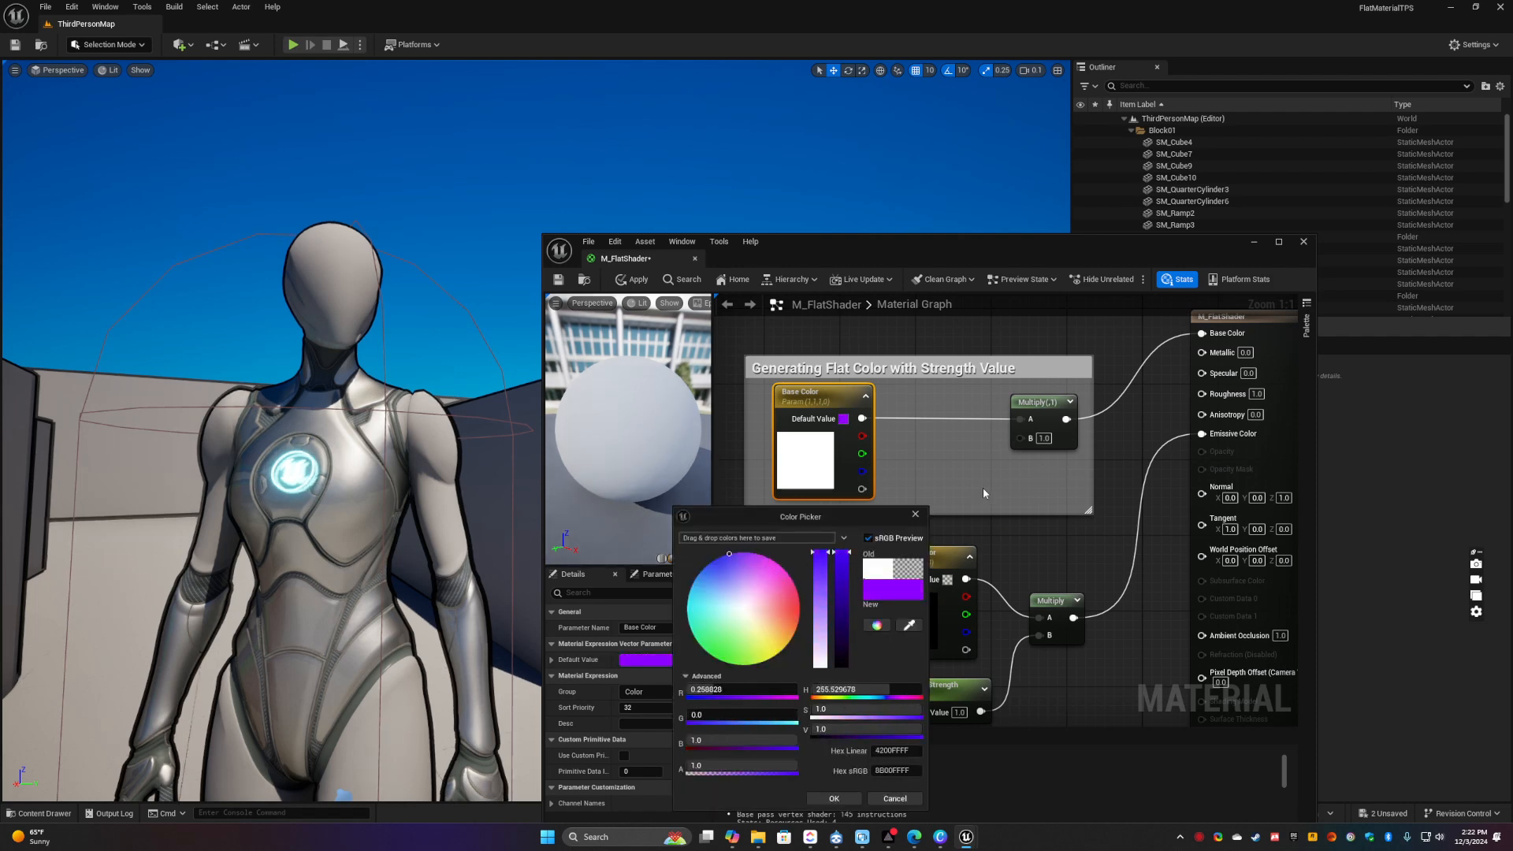
{"action": "left_click", "coordinate": [836, 798]}
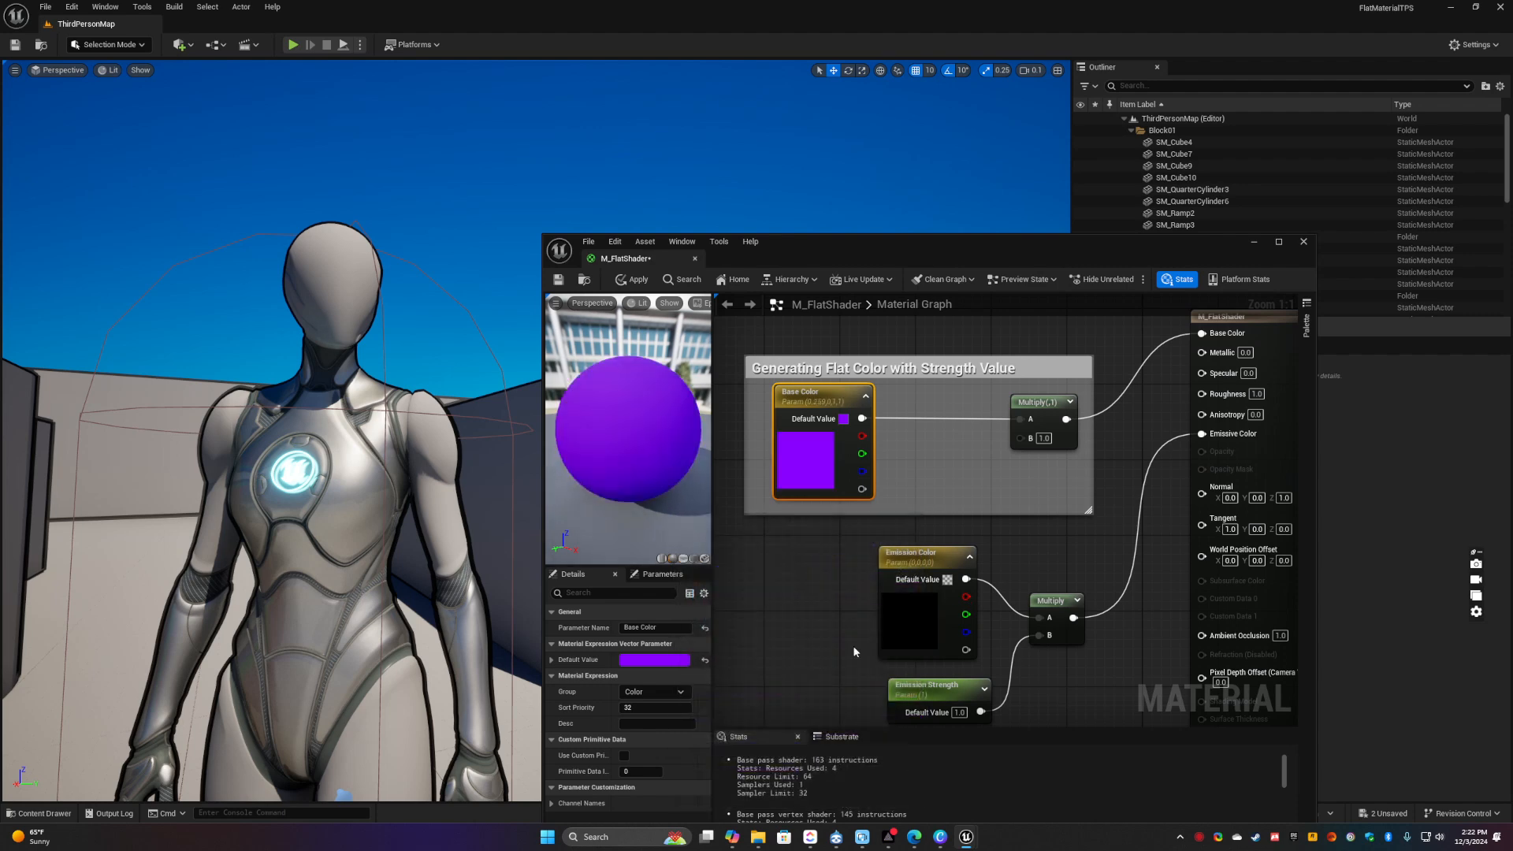
{"action": "left_click", "coordinate": [633, 279]}
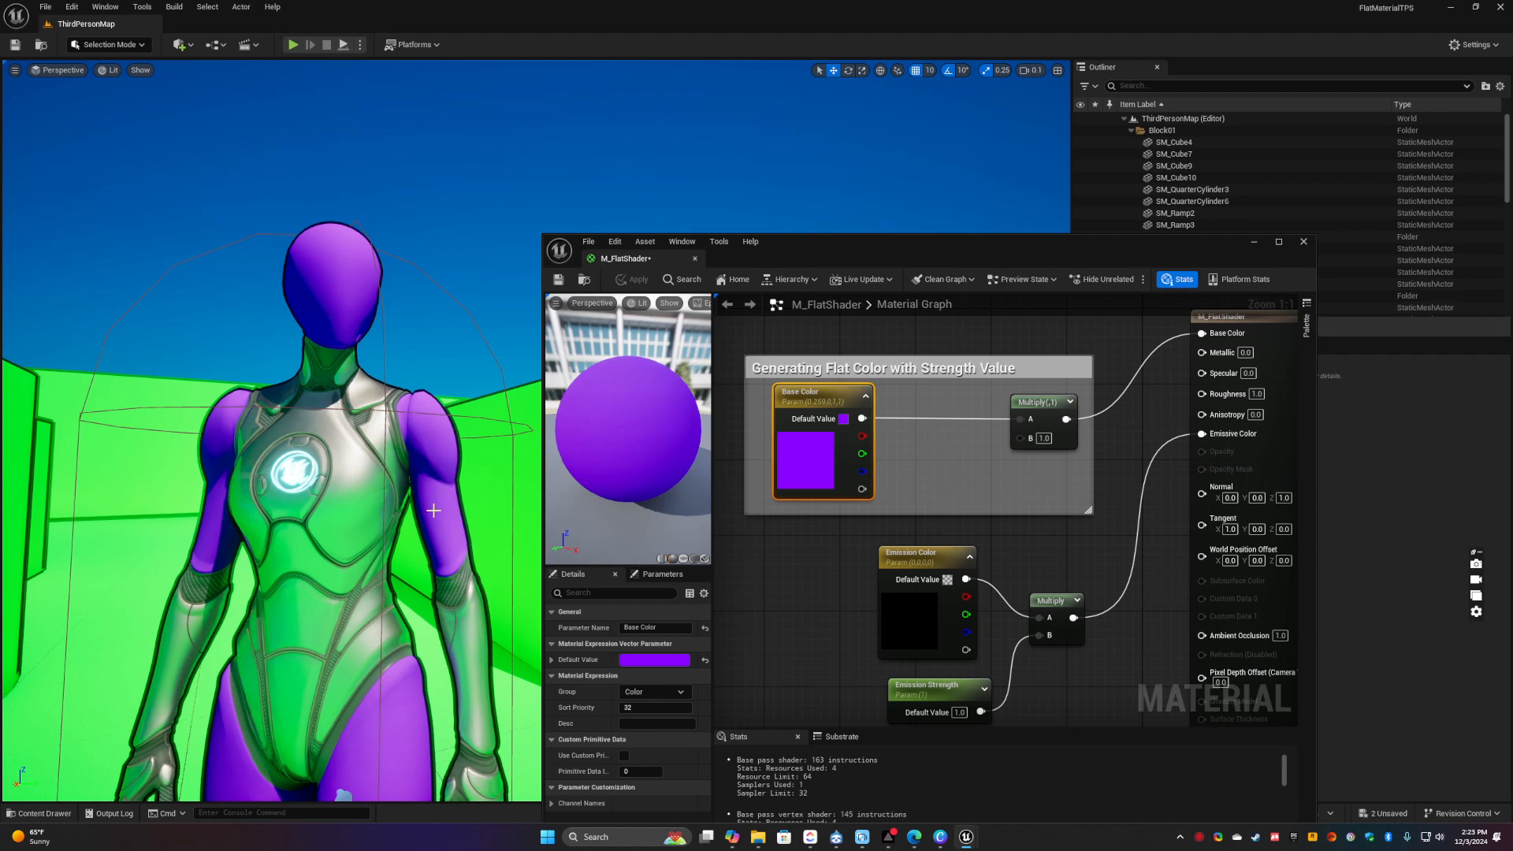
Check the lit shading on the character and preview sphere, and save and close M_FlatShader
{"action": "right_click_drag", "start_coordinate": [450, 470], "coordinate": [437, 423]}
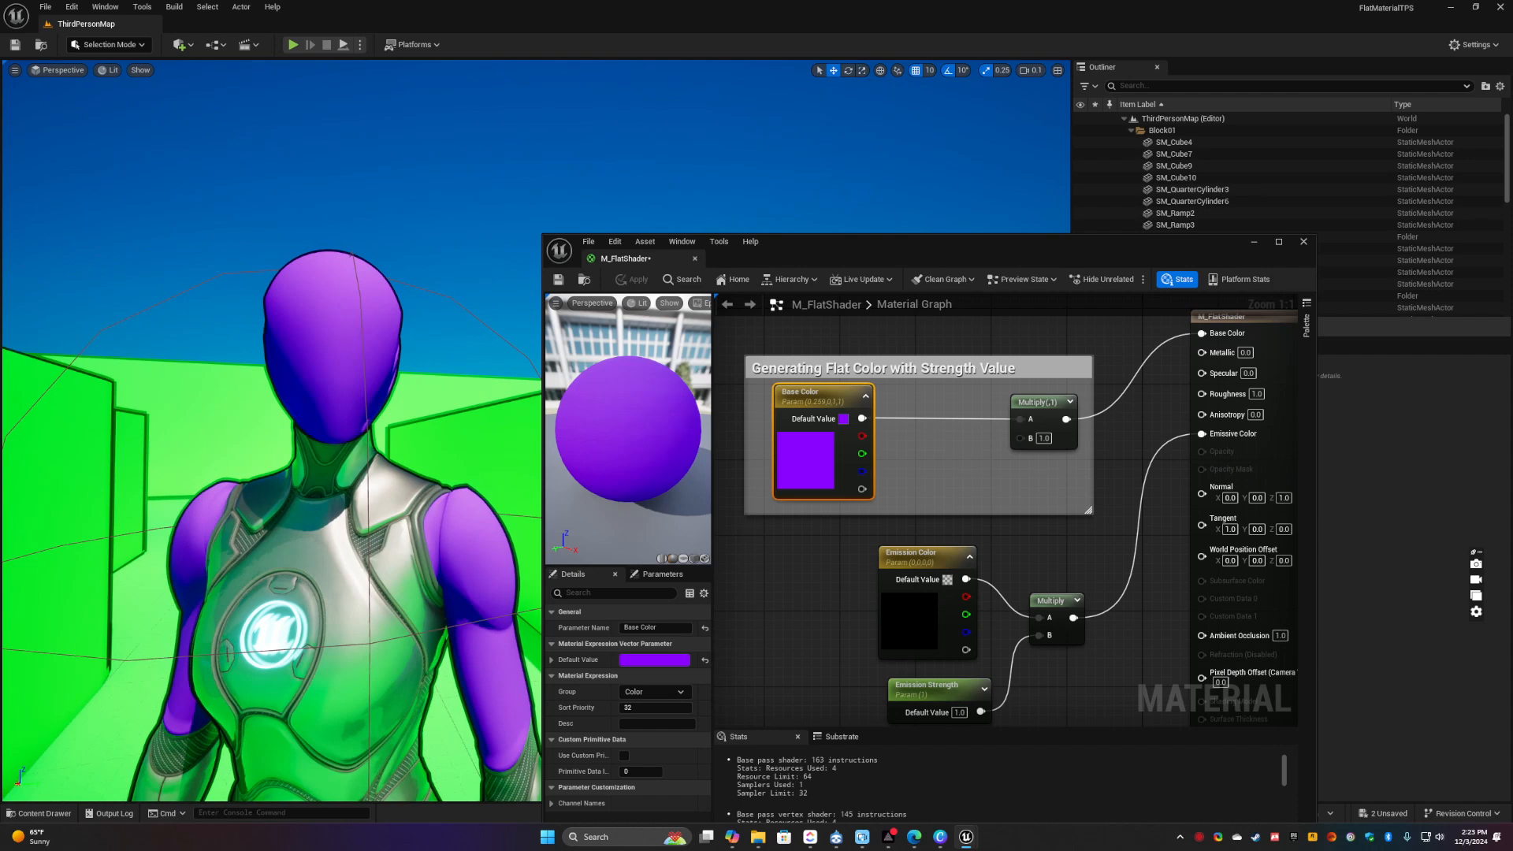
{"action": "left_click_drag", "start_coordinate": [628, 418], "coordinate": [661, 440]}
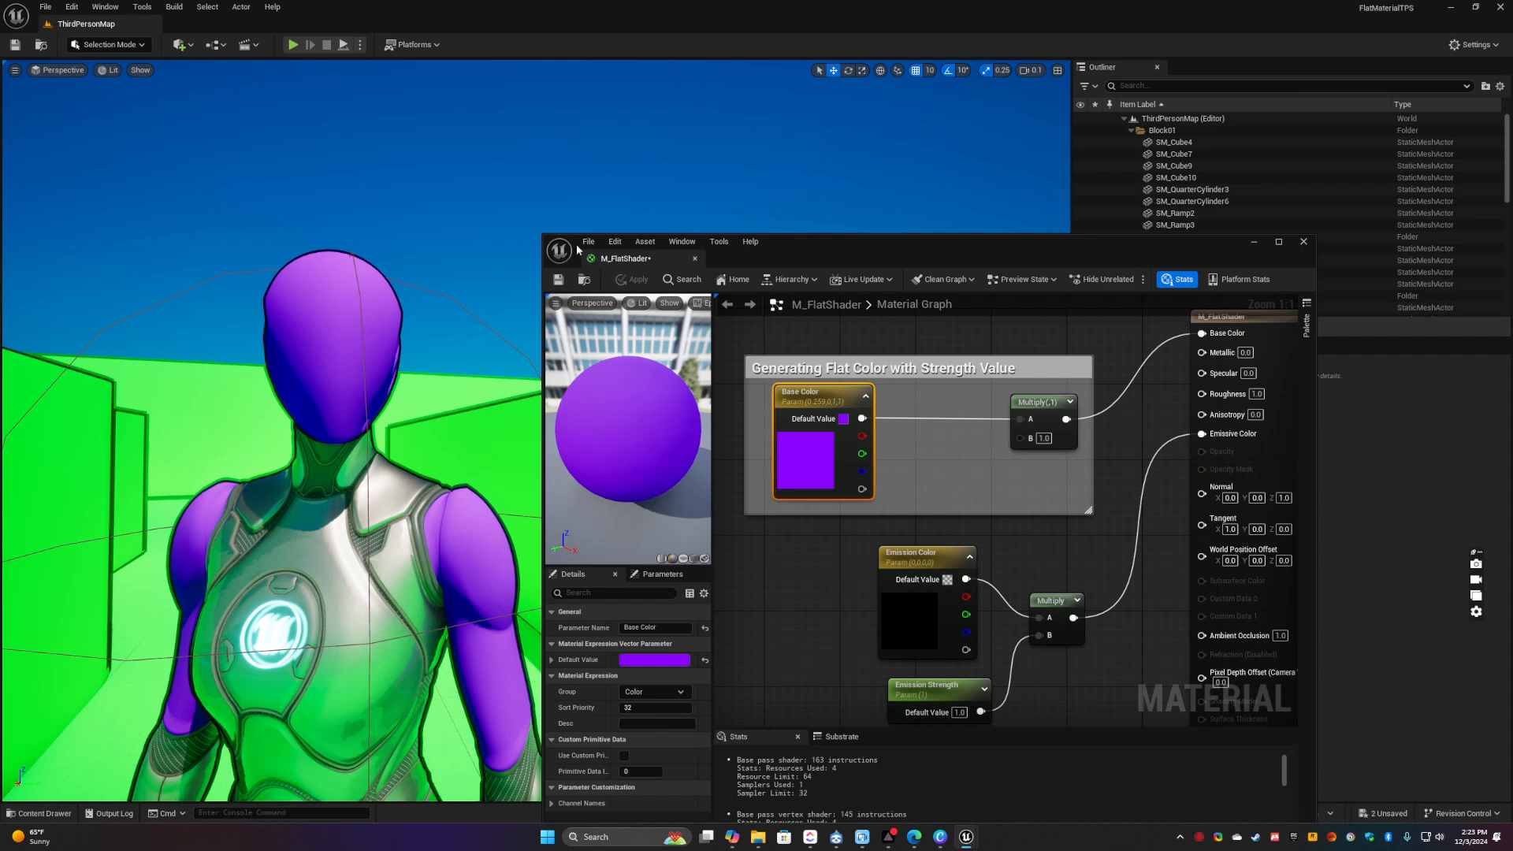
{"action": "mouse_move", "coordinate": [1056, 555]}
{"action": "right_mouse_down"}
{"action": "mouse_move", "coordinate": [1029, 523]}
{"action": "mouse_move", "coordinate": [1042, 552]}
{"action": "right_mouse_up"}
{"action": "left_click", "coordinate": [558, 280]}
{"action": "left_click", "coordinate": [695, 258]}
Rotate the level's DirectionalLight by 50 degrees to change the direction of the shadows
{"action": "right_click_drag", "start_coordinate": [678, 307], "coordinate": [689, 365]}
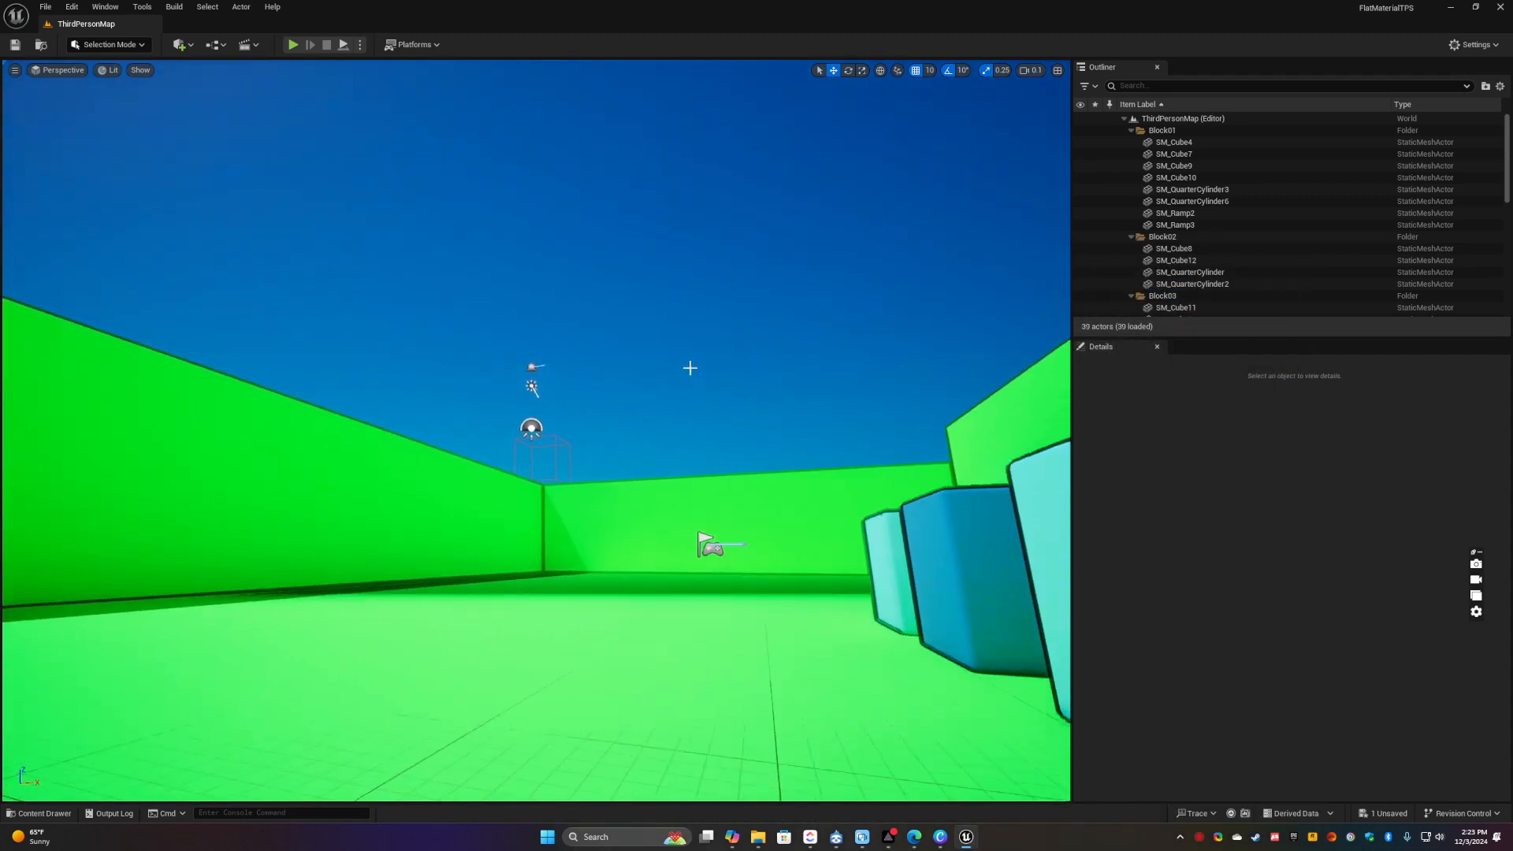
{"action": "left_click", "coordinate": [531, 384]}
{"action": "key", "text": "e"}
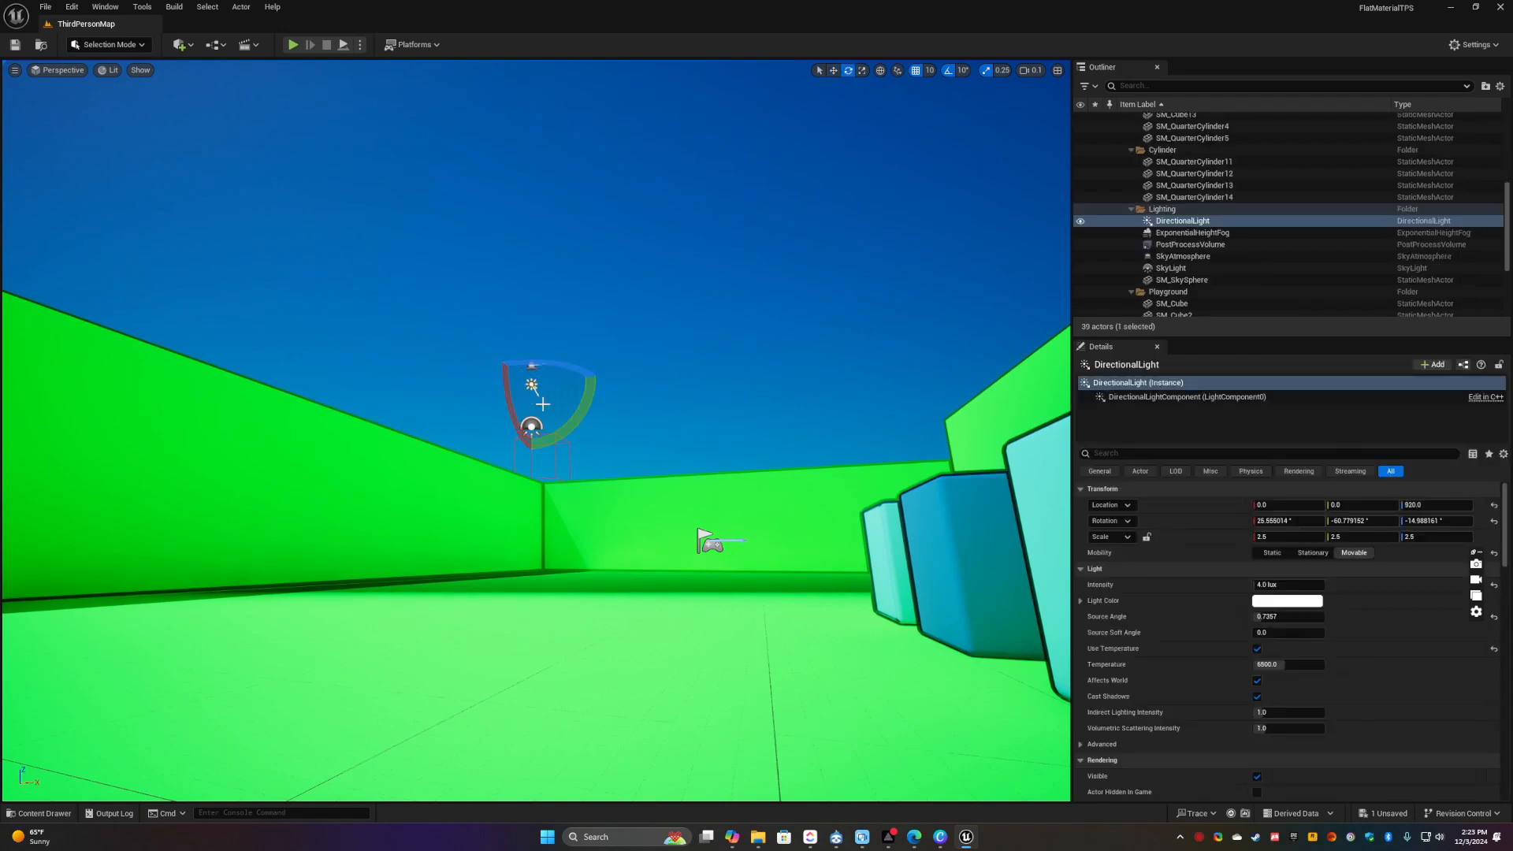
{"action": "left_click_drag", "start_coordinate": [531, 319], "coordinate": [520, 322]}
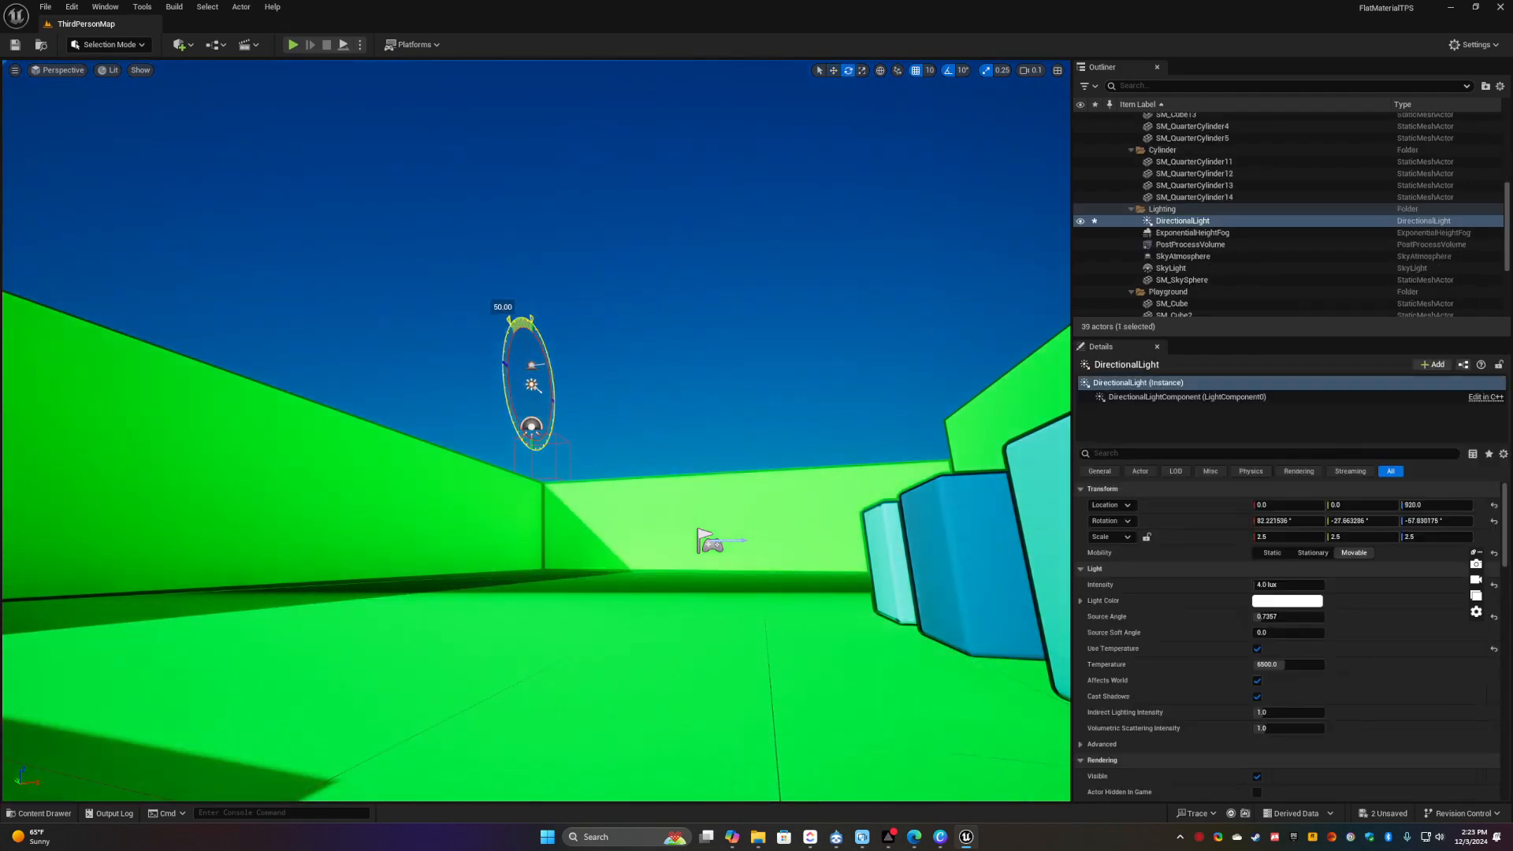
Fly through the level and around the character to examine the lit shading and shadows under the rotated light
{"action": "mouse_move", "coordinate": [716, 483]}
{"action": "right_mouse_down"}
{"action": "mouse_move", "coordinate": [985, 466]}
{"action": "mouse_move", "coordinate": [1040, 451]}
{"action": "mouse_move", "coordinate": [1036, 412]}
{"action": "mouse_move", "coordinate": [1024, 520]}
{"action": "mouse_move", "coordinate": [1032, 481]}
{"action": "mouse_move", "coordinate": [1069, 455]}
{"action": "mouse_move", "coordinate": [476, 455]}
{"action": "mouse_move", "coordinate": [867, 456]}
{"action": "mouse_move", "coordinate": [883, 393]}
{"action": "mouse_move", "coordinate": [1107, 383]}
{"action": "mouse_move", "coordinate": [1137, 389]}
{"action": "mouse_move", "coordinate": [1169, 548]}
{"action": "right_mouse_up"}
{"action": "key", "text": "w"}
{"action": "key", "text": "s"}
{"action": "key", "text": "w"}
{"action": "key", "text": "a"}
{"action": "key", "text": "d"}
{"action": "key", "text": "d"}
{"action": "key", "text": "d"}
{"action": "key", "text": "s"}
{"action": "key", "text": "a"}
{"action": "key", "text": "a"}
{"action": "key", "text": "w"}
{"action": "key", "text": "w"}
{"action": "key", "text": "s"}
{"action": "key", "text": "a"}
{"action": "key", "text": "a"}
{"action": "key", "text": "s"}
{"action": "right_click_drag", "start_coordinate": [536, 430], "coordinate": [796, 404]}
{"action": "key", "text": "w"}
{"action": "key", "text": "d"}
{"action": "key", "text": "d"}
{"action": "key", "text": "a"}
{"action": "key", "text": "w"}
{"action": "key", "text": "a"}
{"action": "key", "text": "d"}
{"action": "key", "text": "a"}
{"action": "key", "text": "w"}
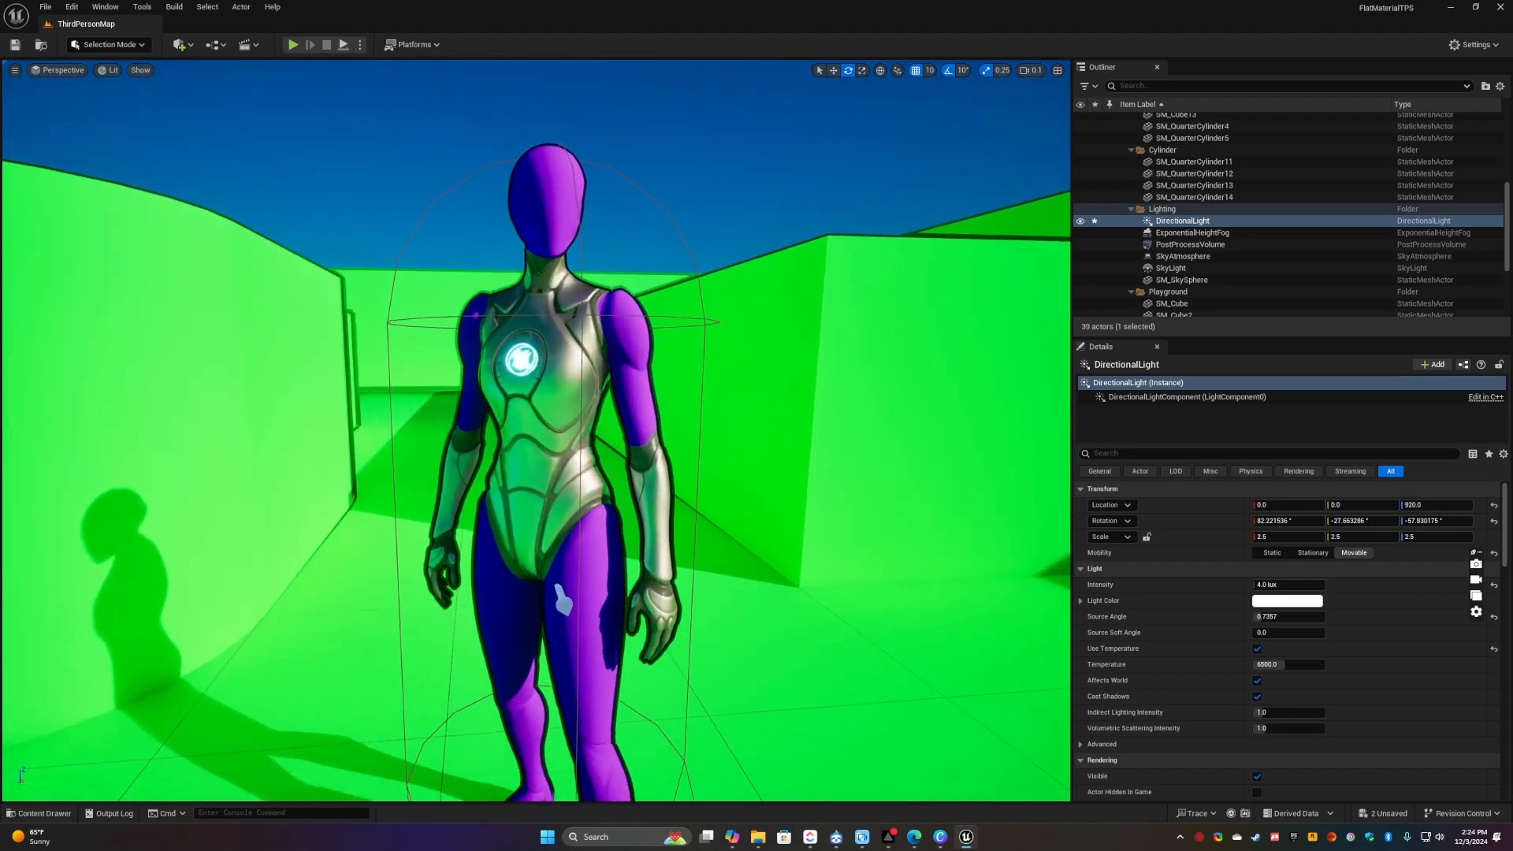